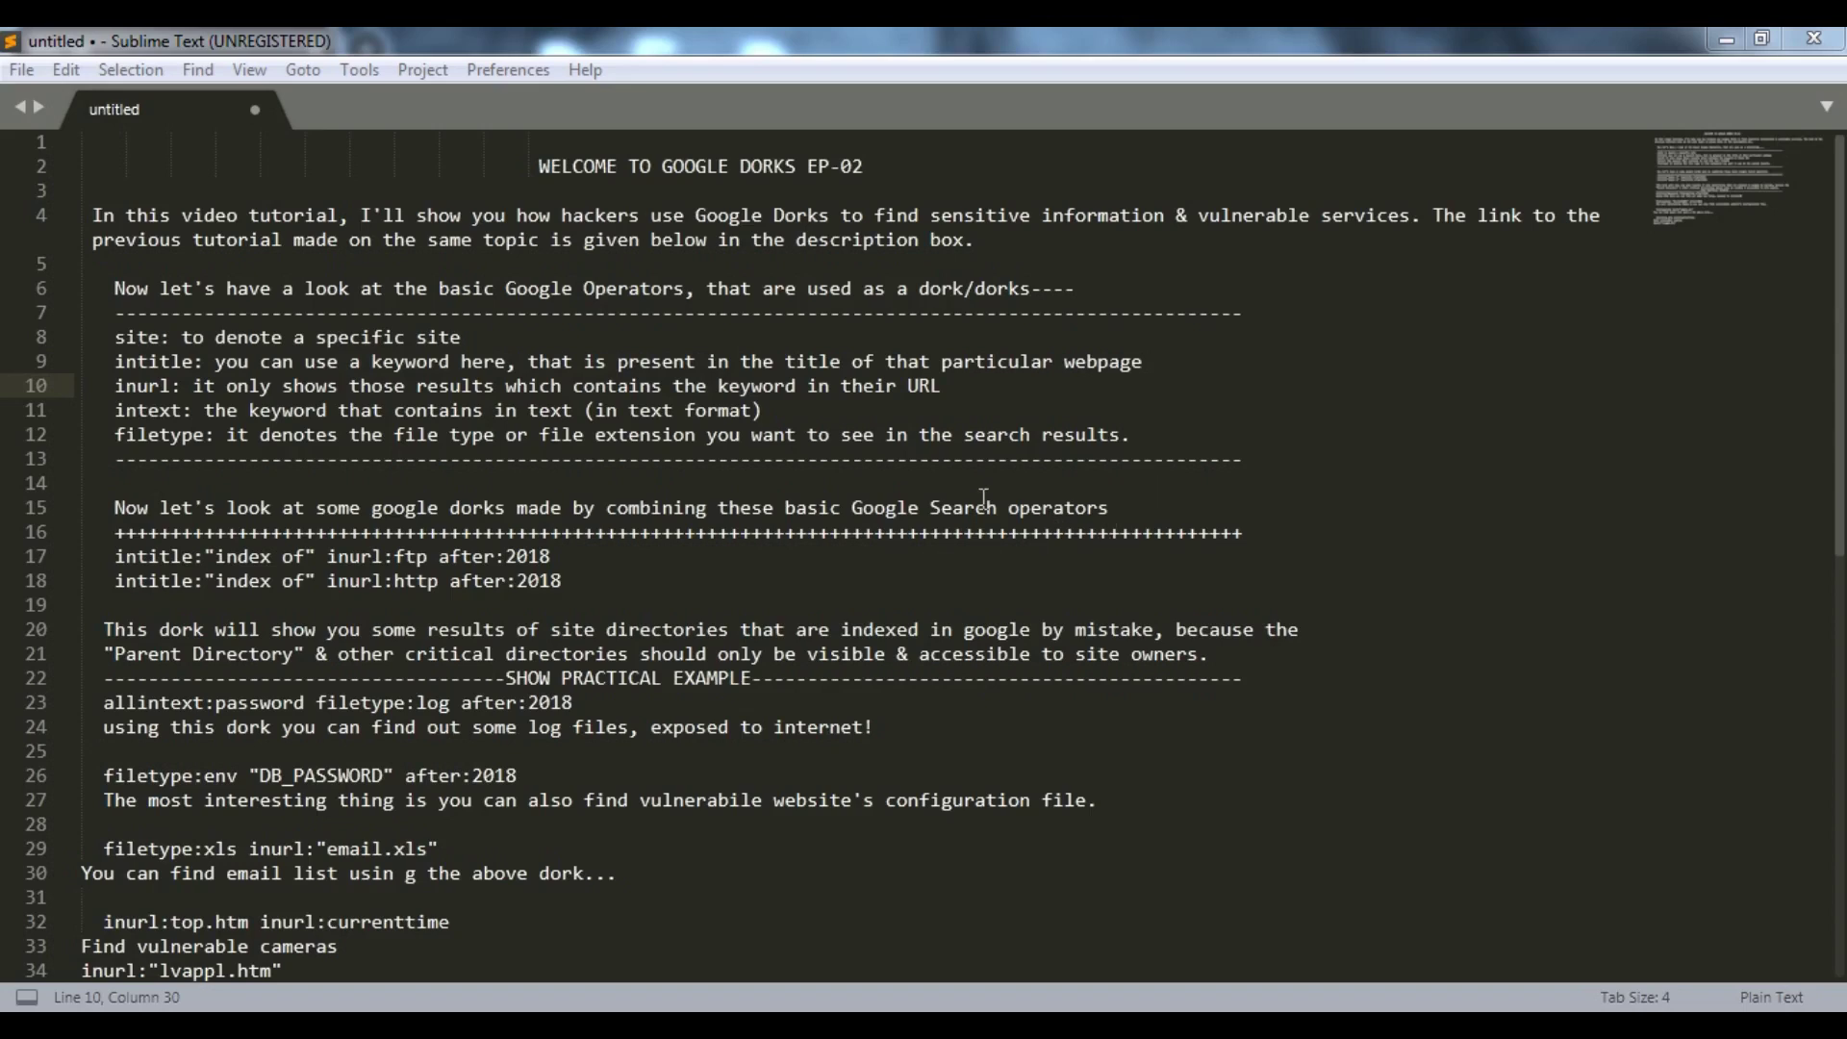
drag(540, 173, 880, 182)
click(281, 210)
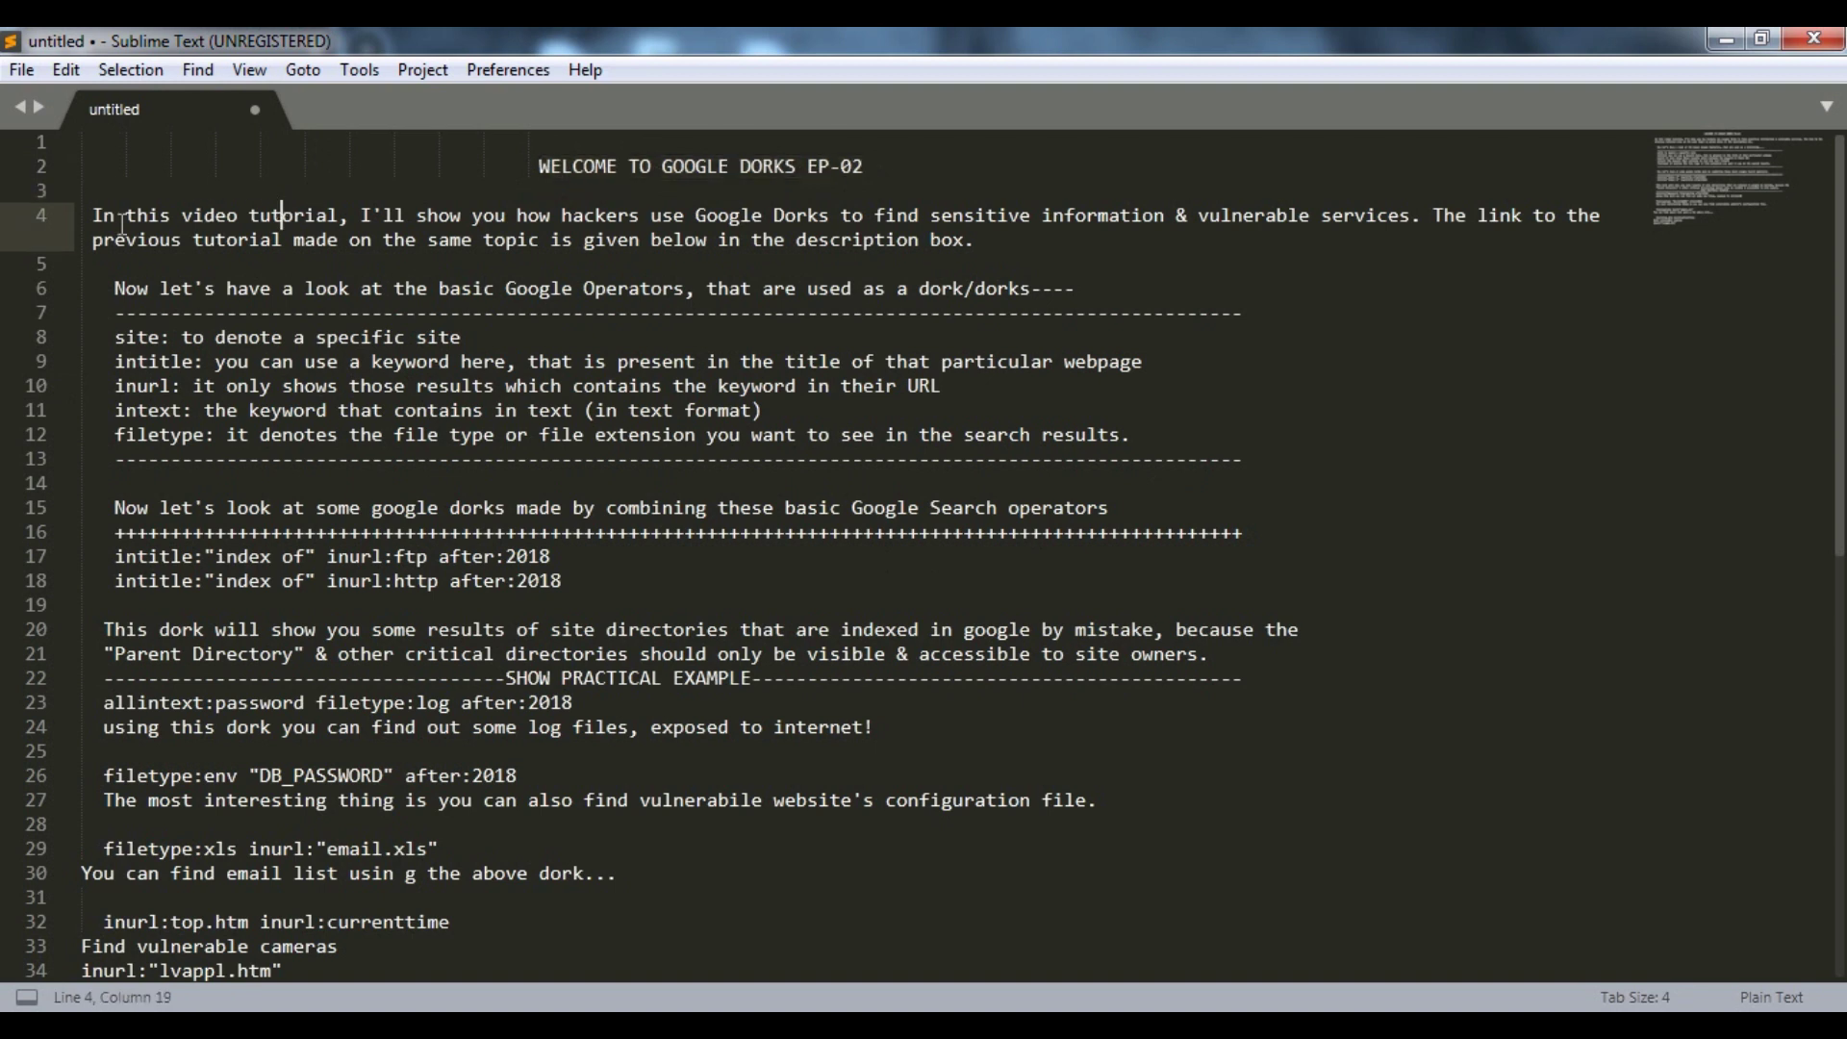
drag(103, 223, 394, 216)
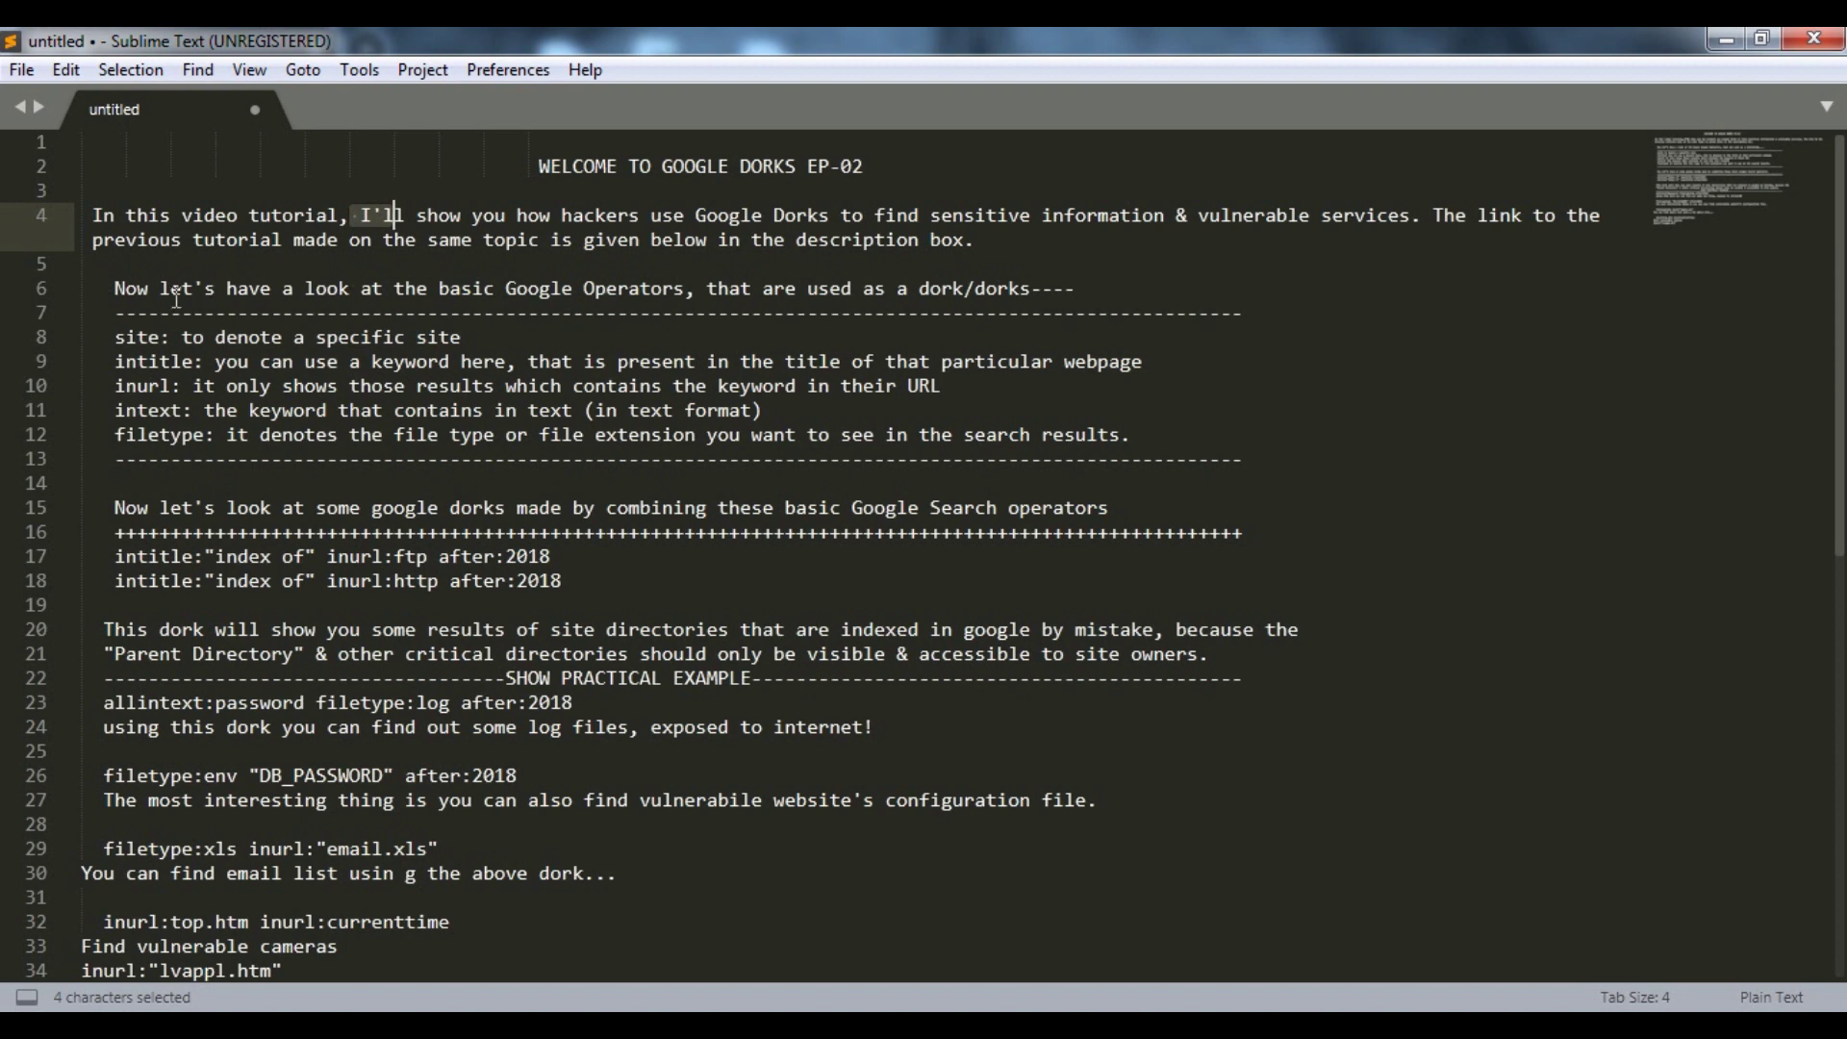
click(113, 293)
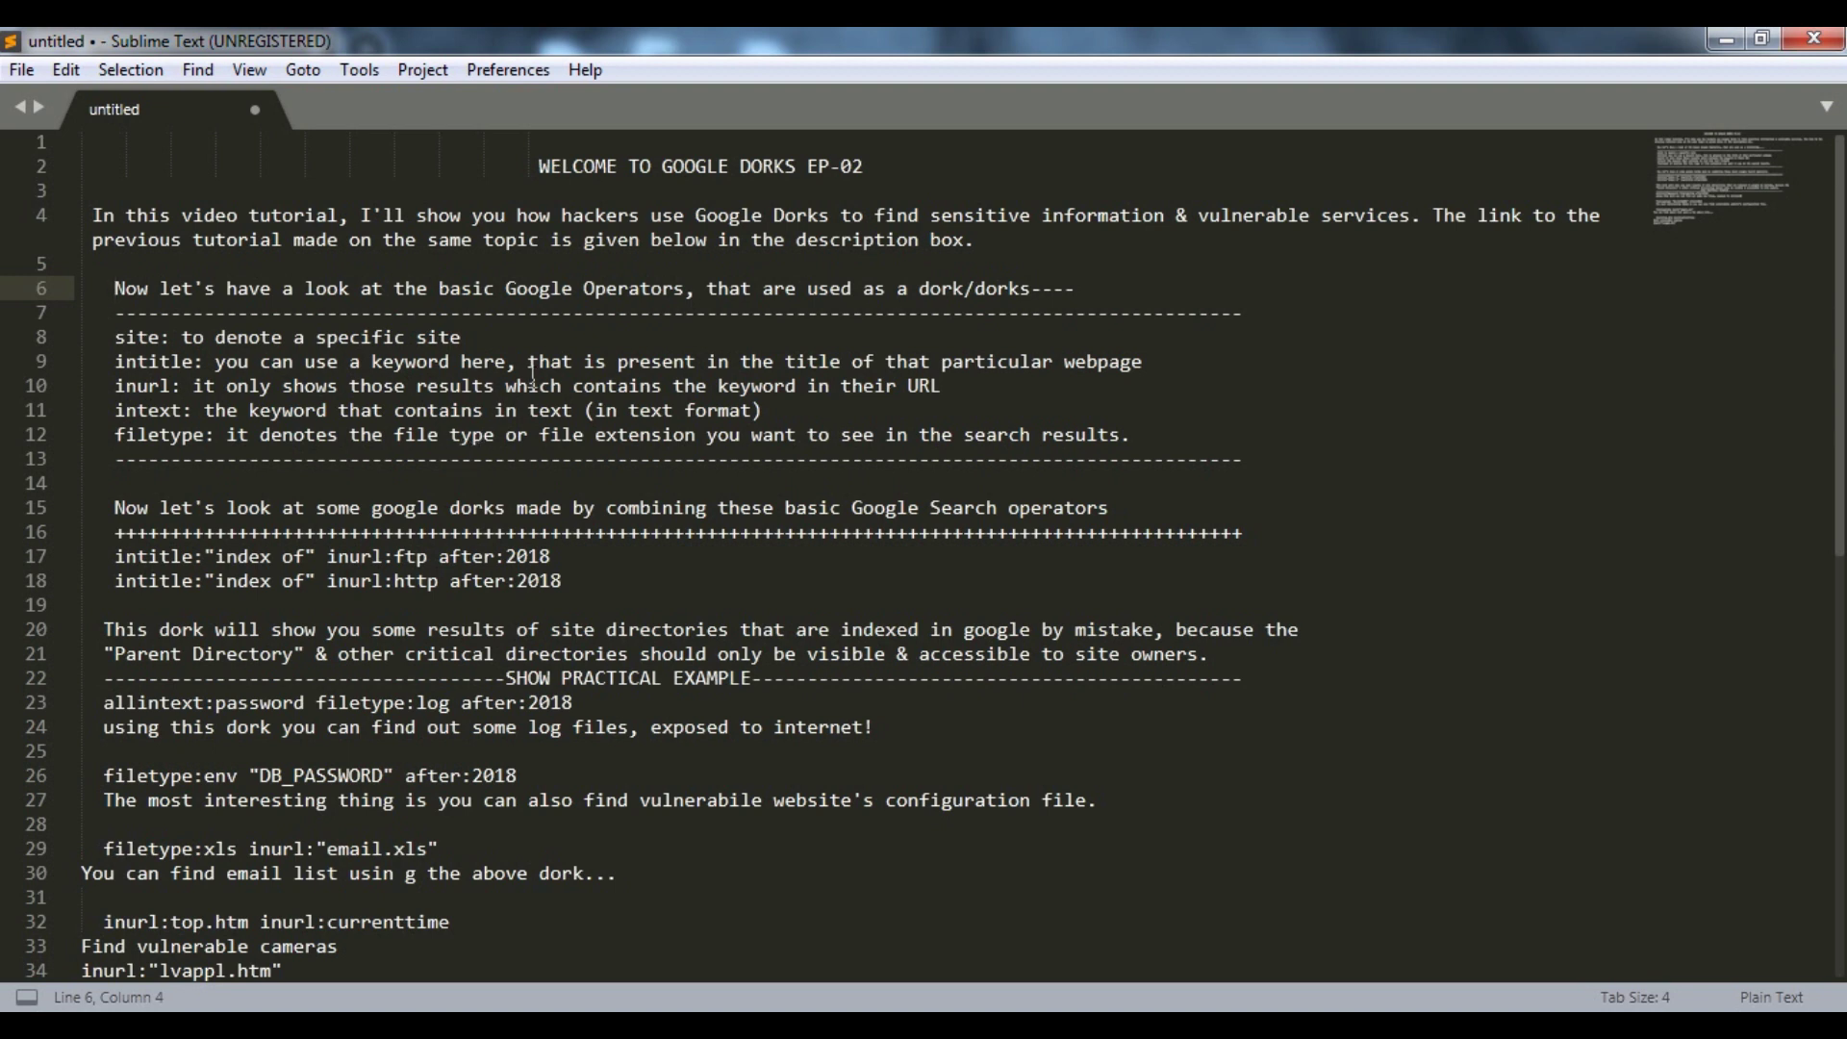
- Copy the dork intitle:"index of" inurl:ftp after:2018 from the notes and search Google for it in the Chrome incognito window
scroll(164, 472, down, 1)
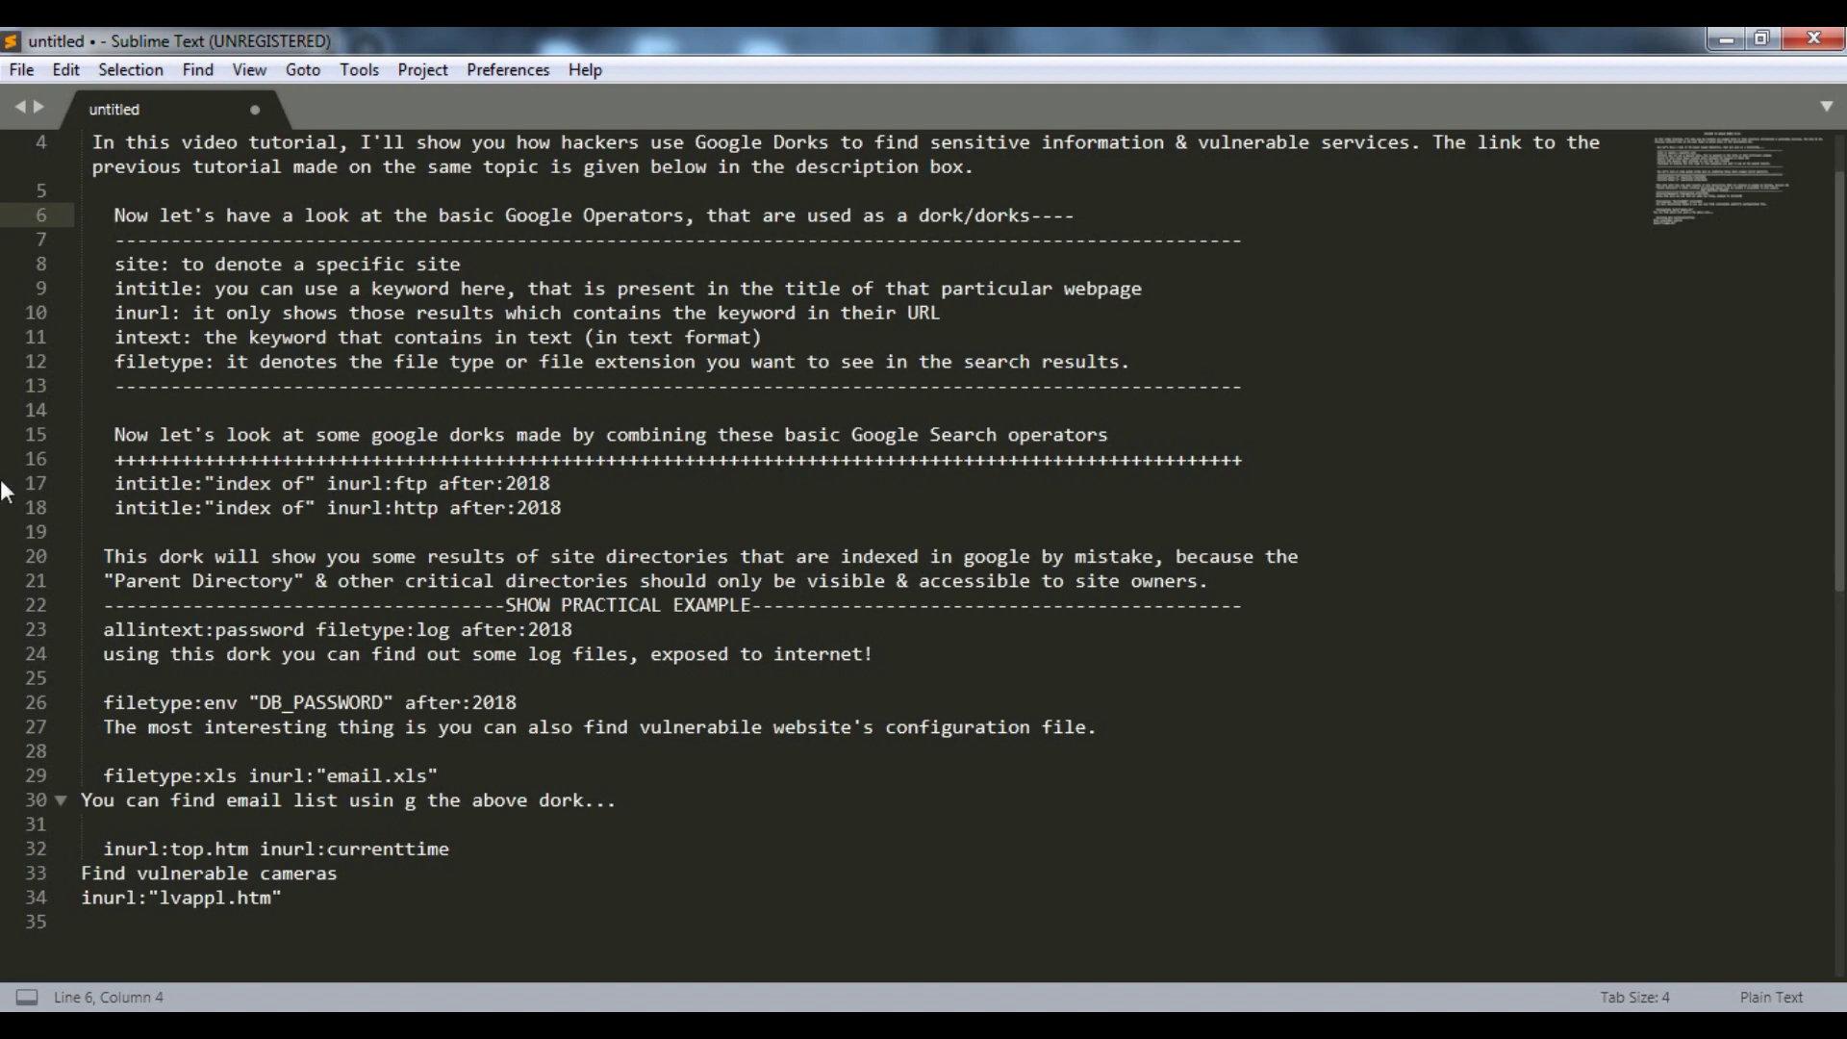
drag(106, 496, 556, 488)
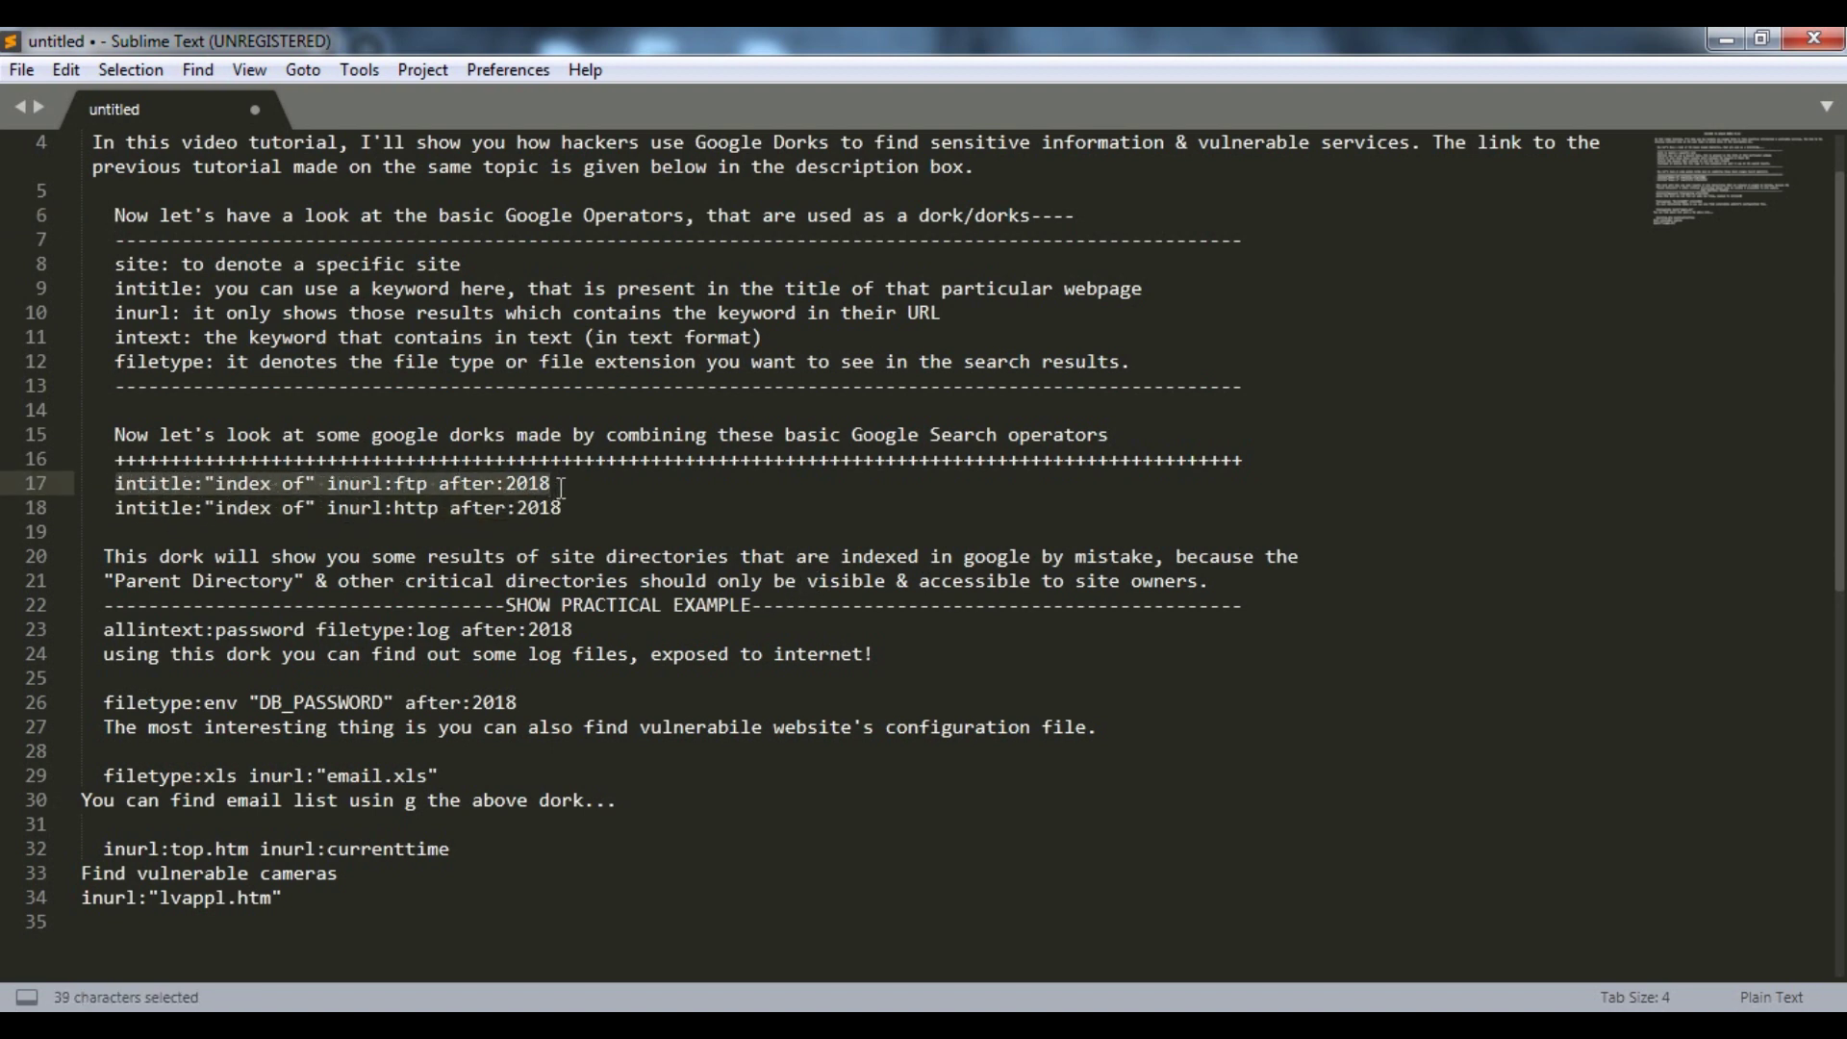
key(ctrl+c)
mouse_move(457, 1024)
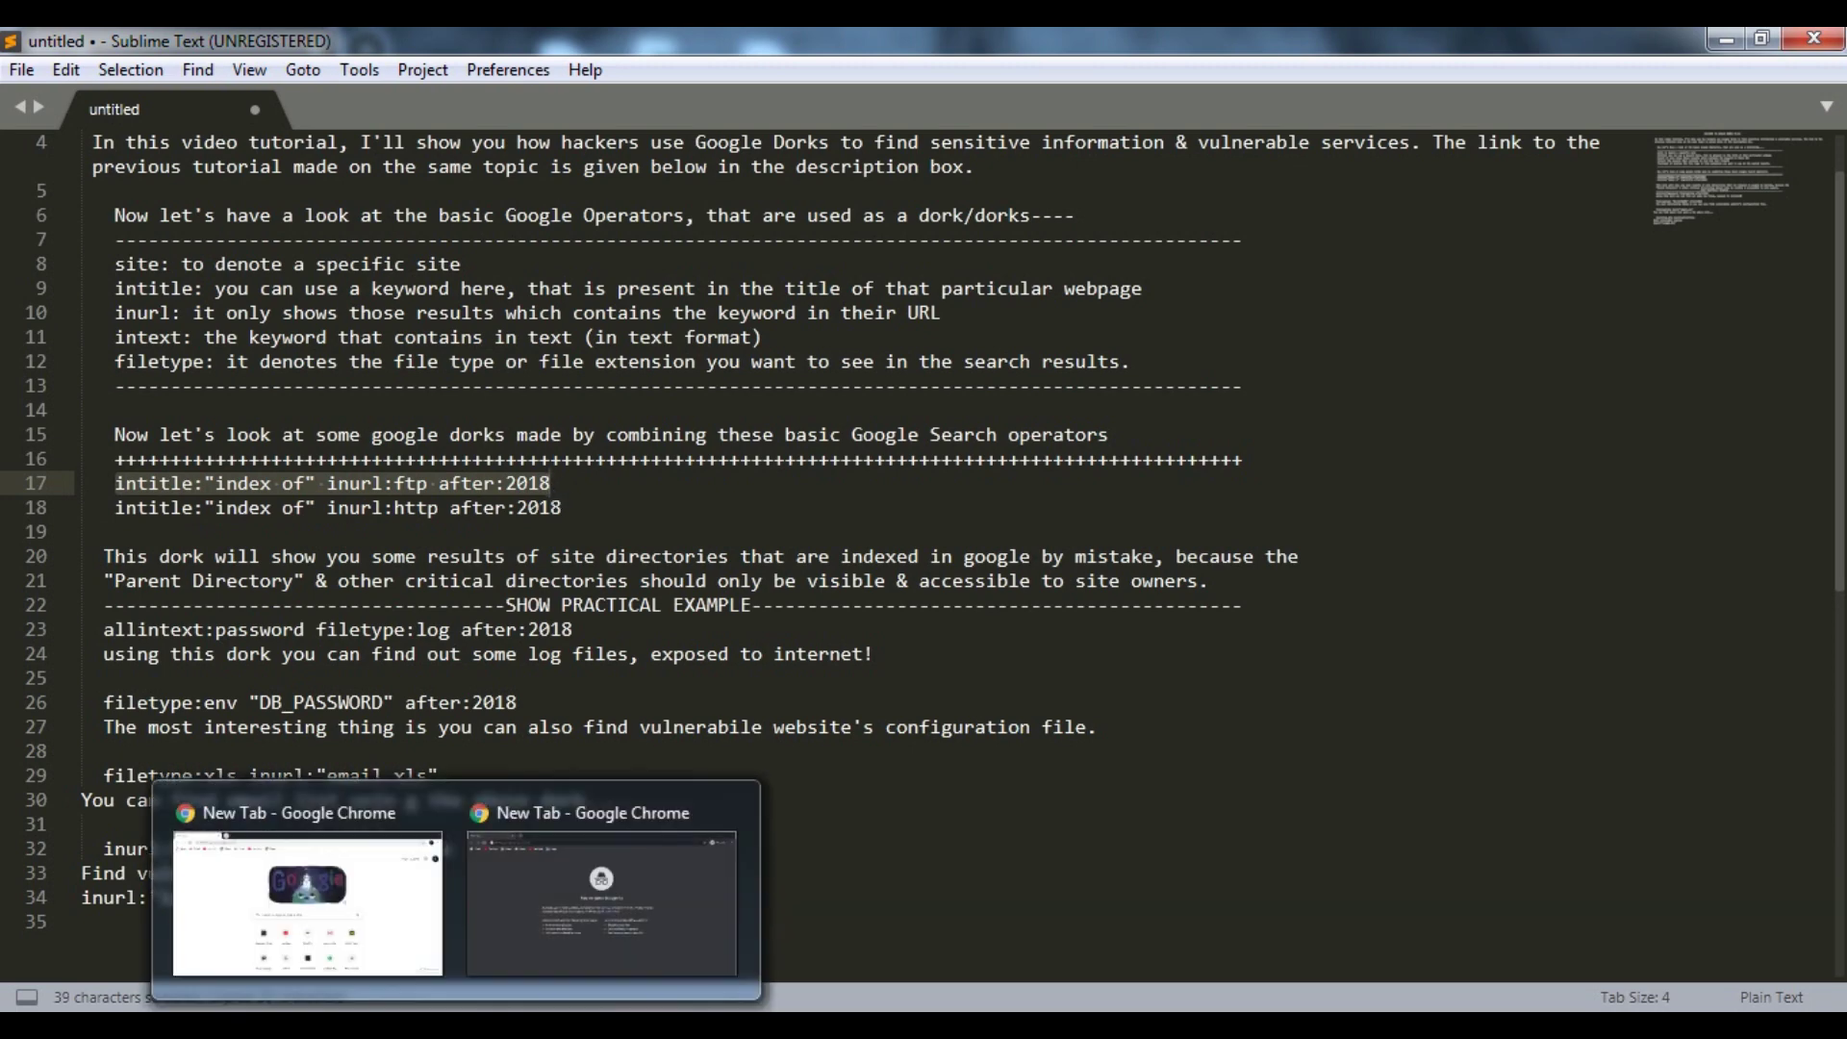
click(527, 938)
click(359, 95)
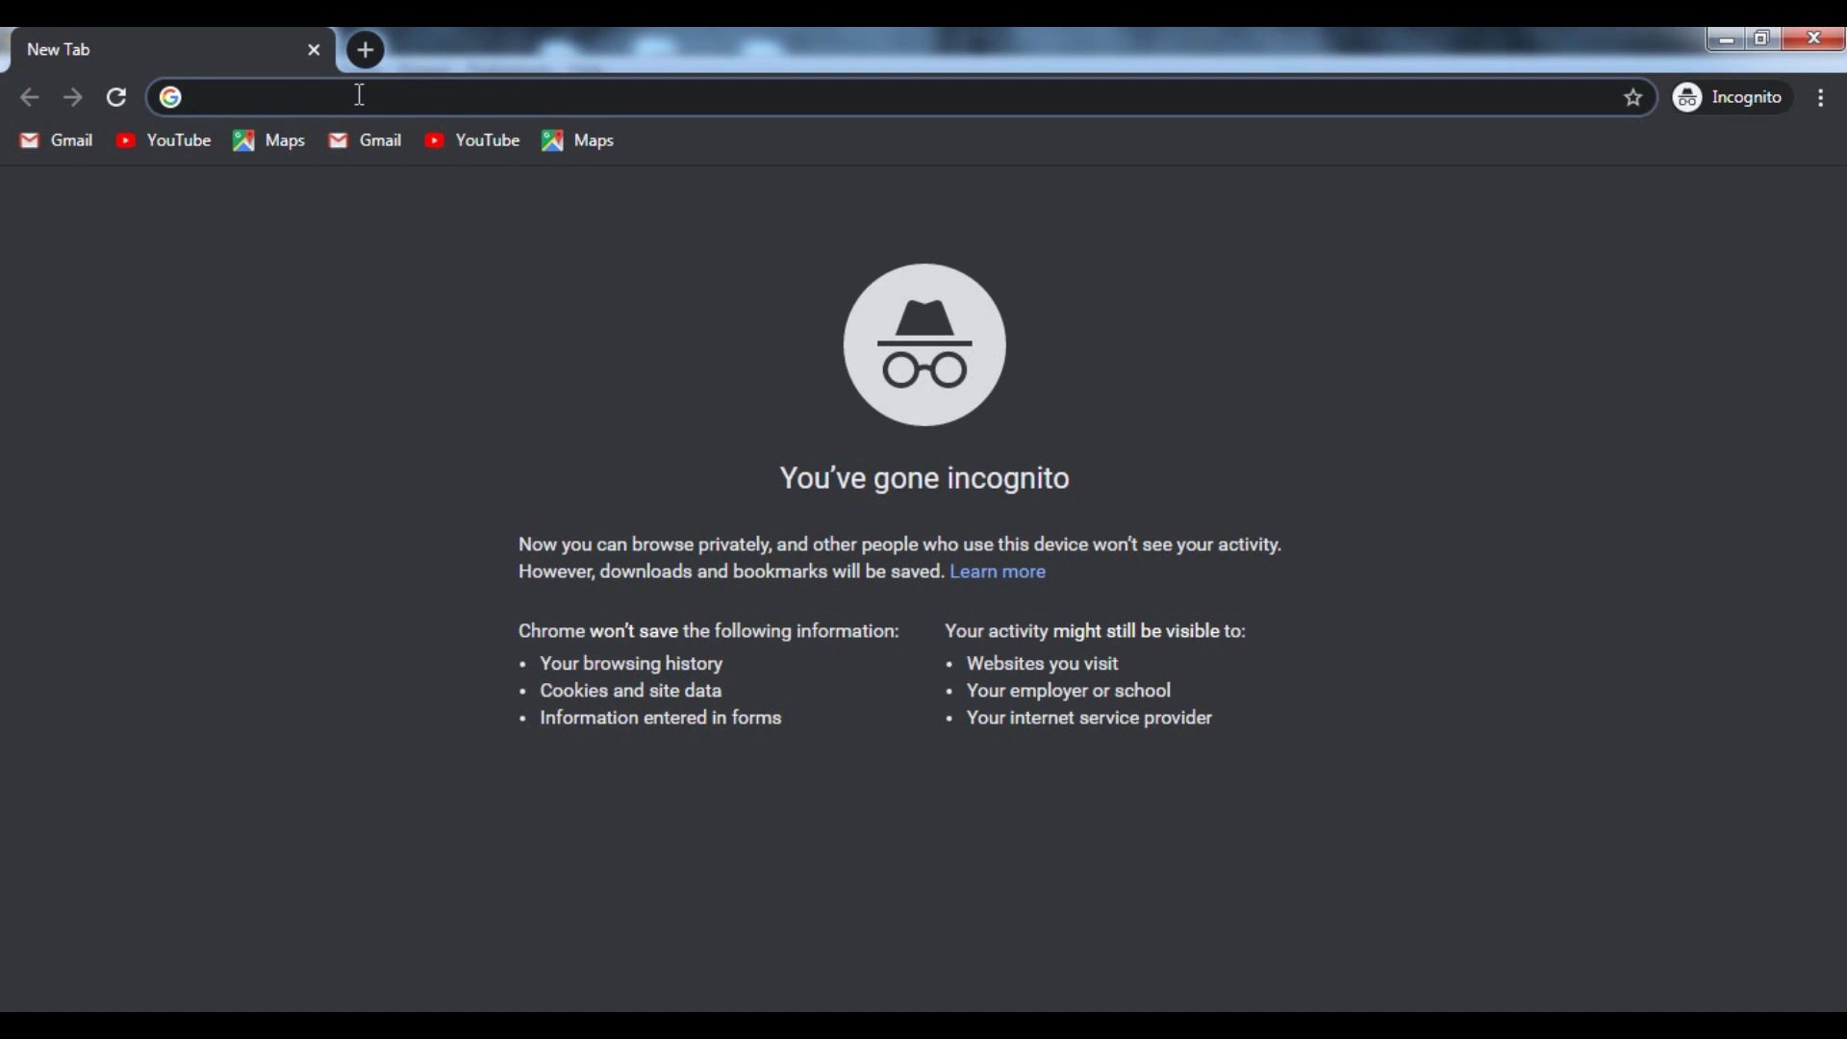
key(ctrl+v)
key(Return)
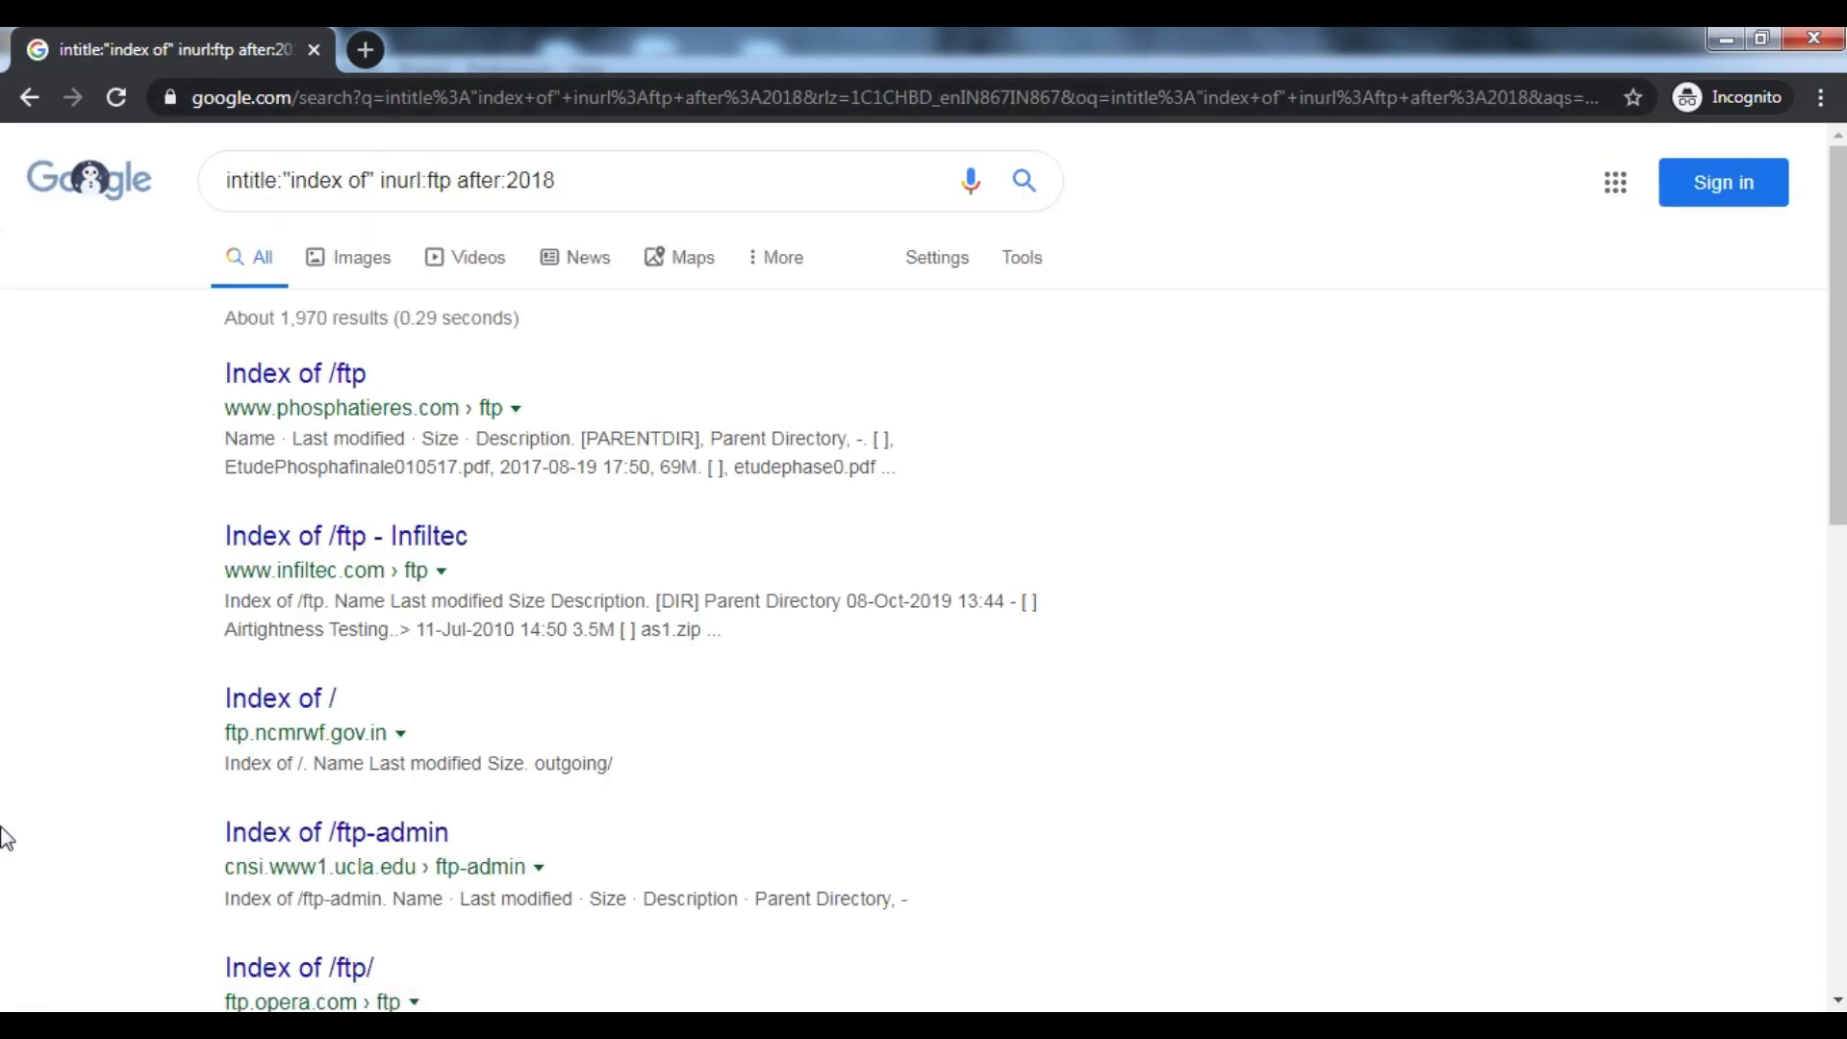
- Look through the search results, inspect the phosphatieres.com /ftp listing and its parent directory, and return to the results
scroll(327, 470, down, 4)
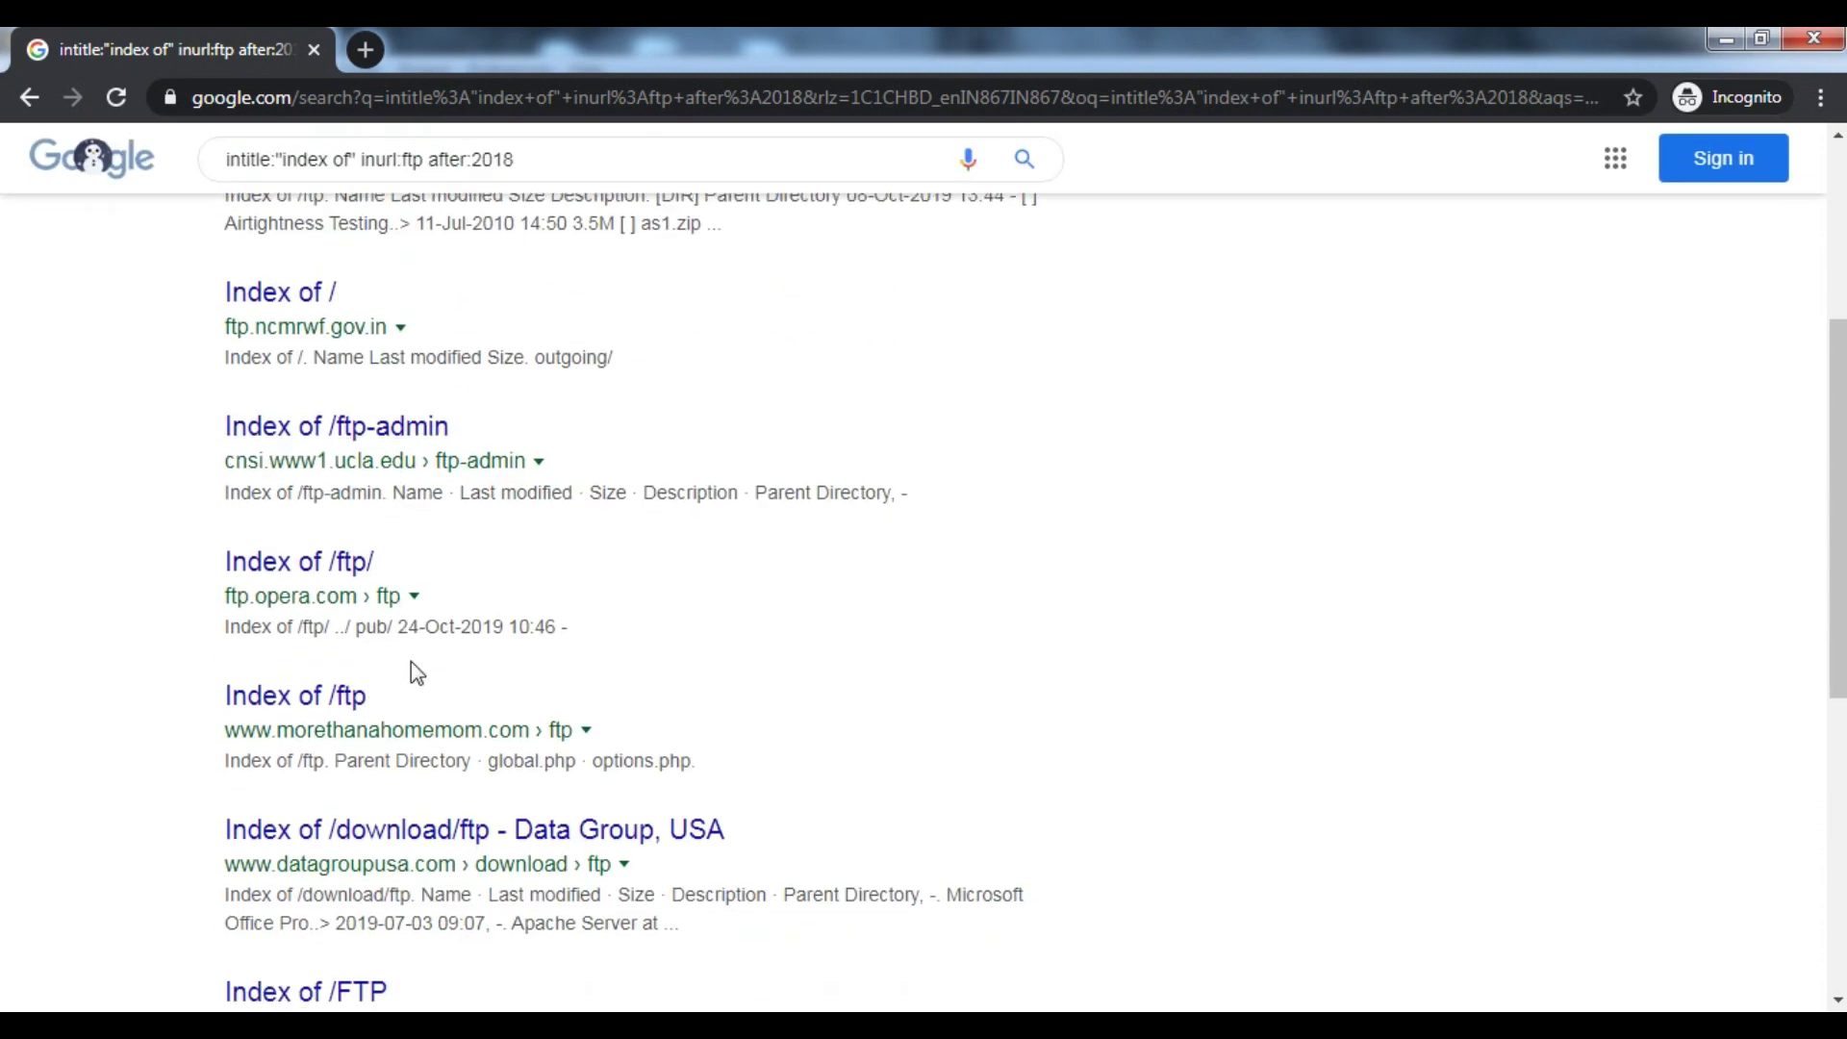
scroll(411, 661, down, 2)
scroll(423, 539, down, 1)
scroll(429, 420, up, 1)
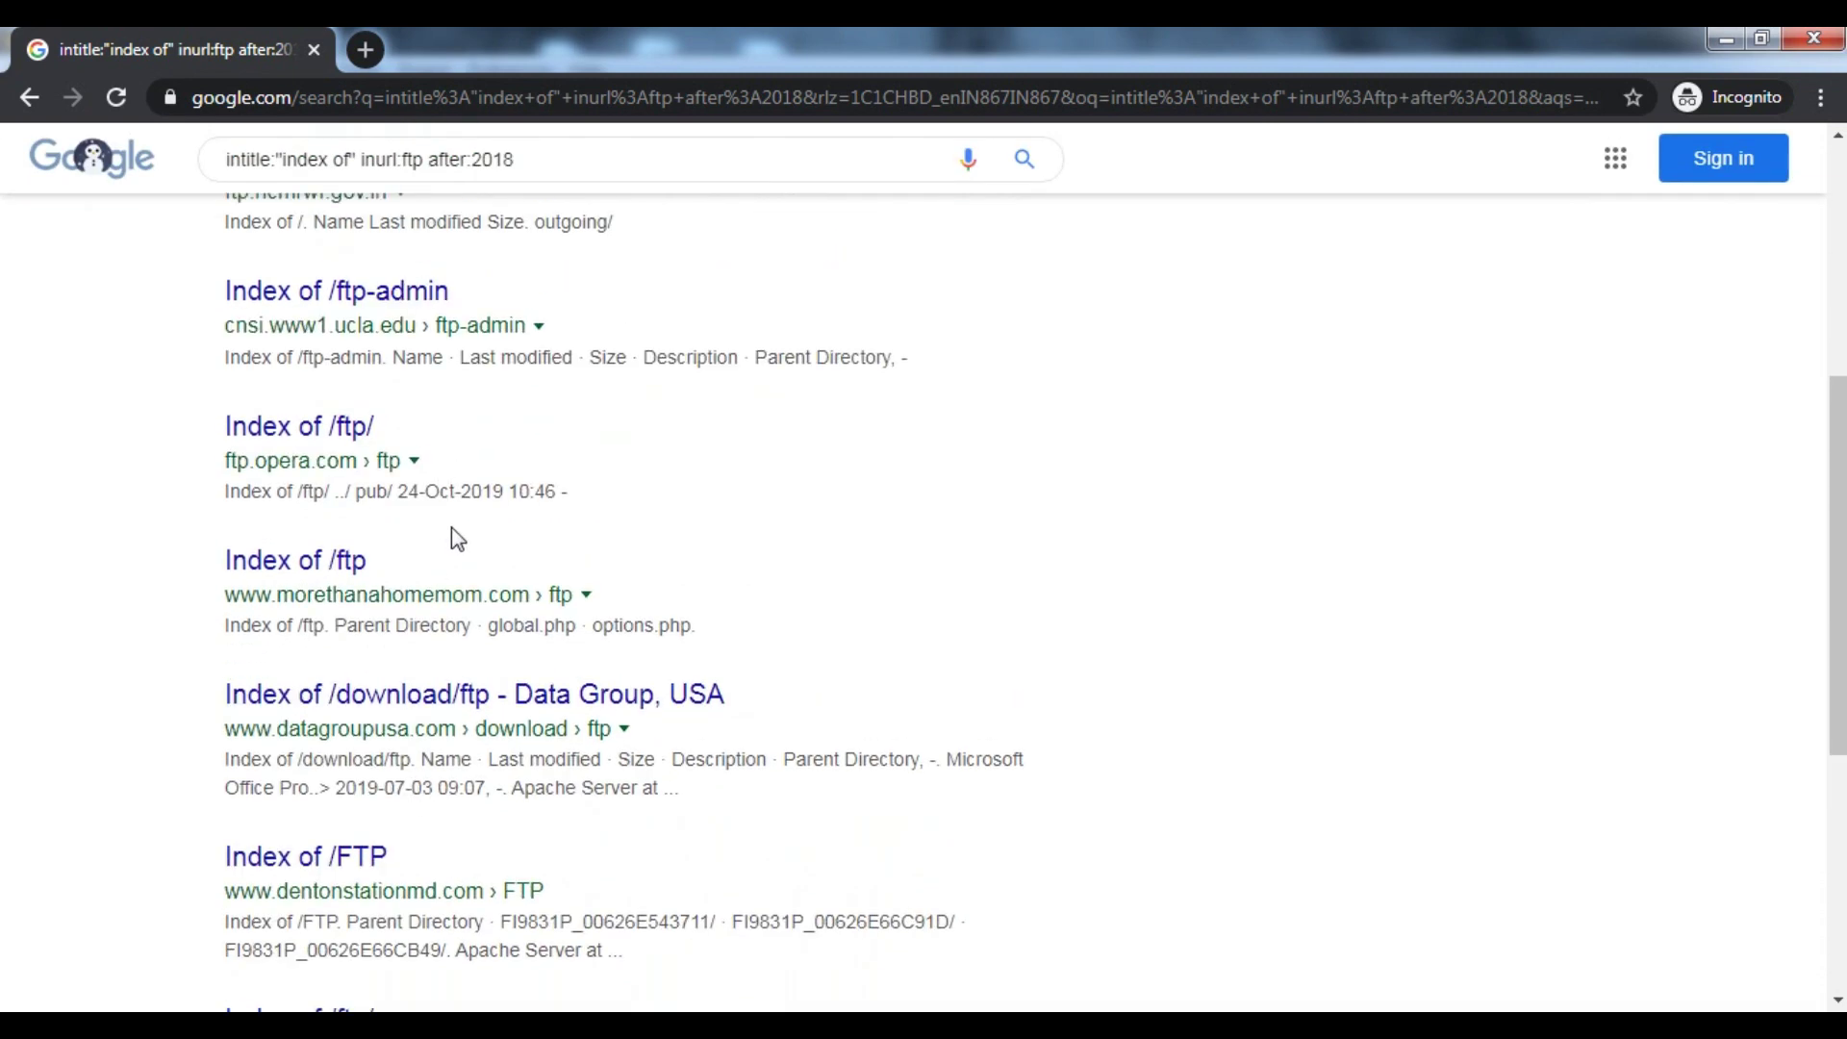
scroll(414, 587, up, 3)
scroll(404, 582, up, 3)
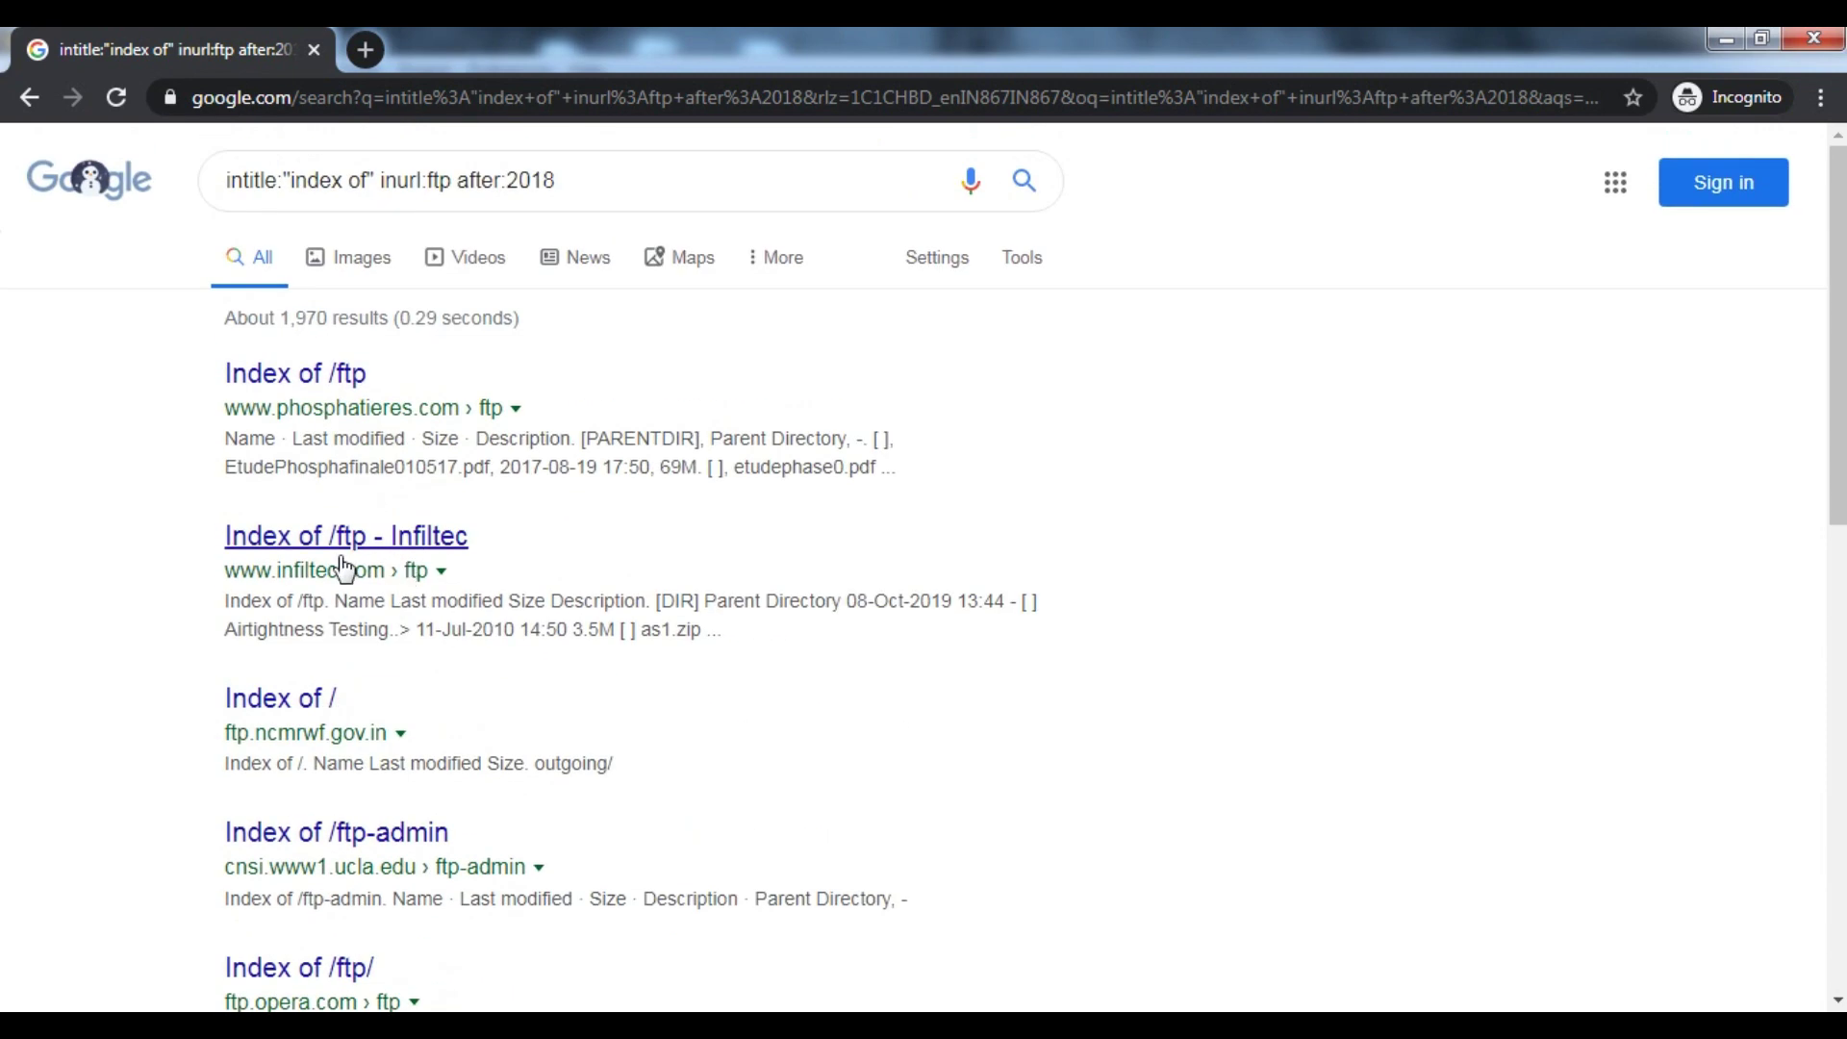
click(342, 381)
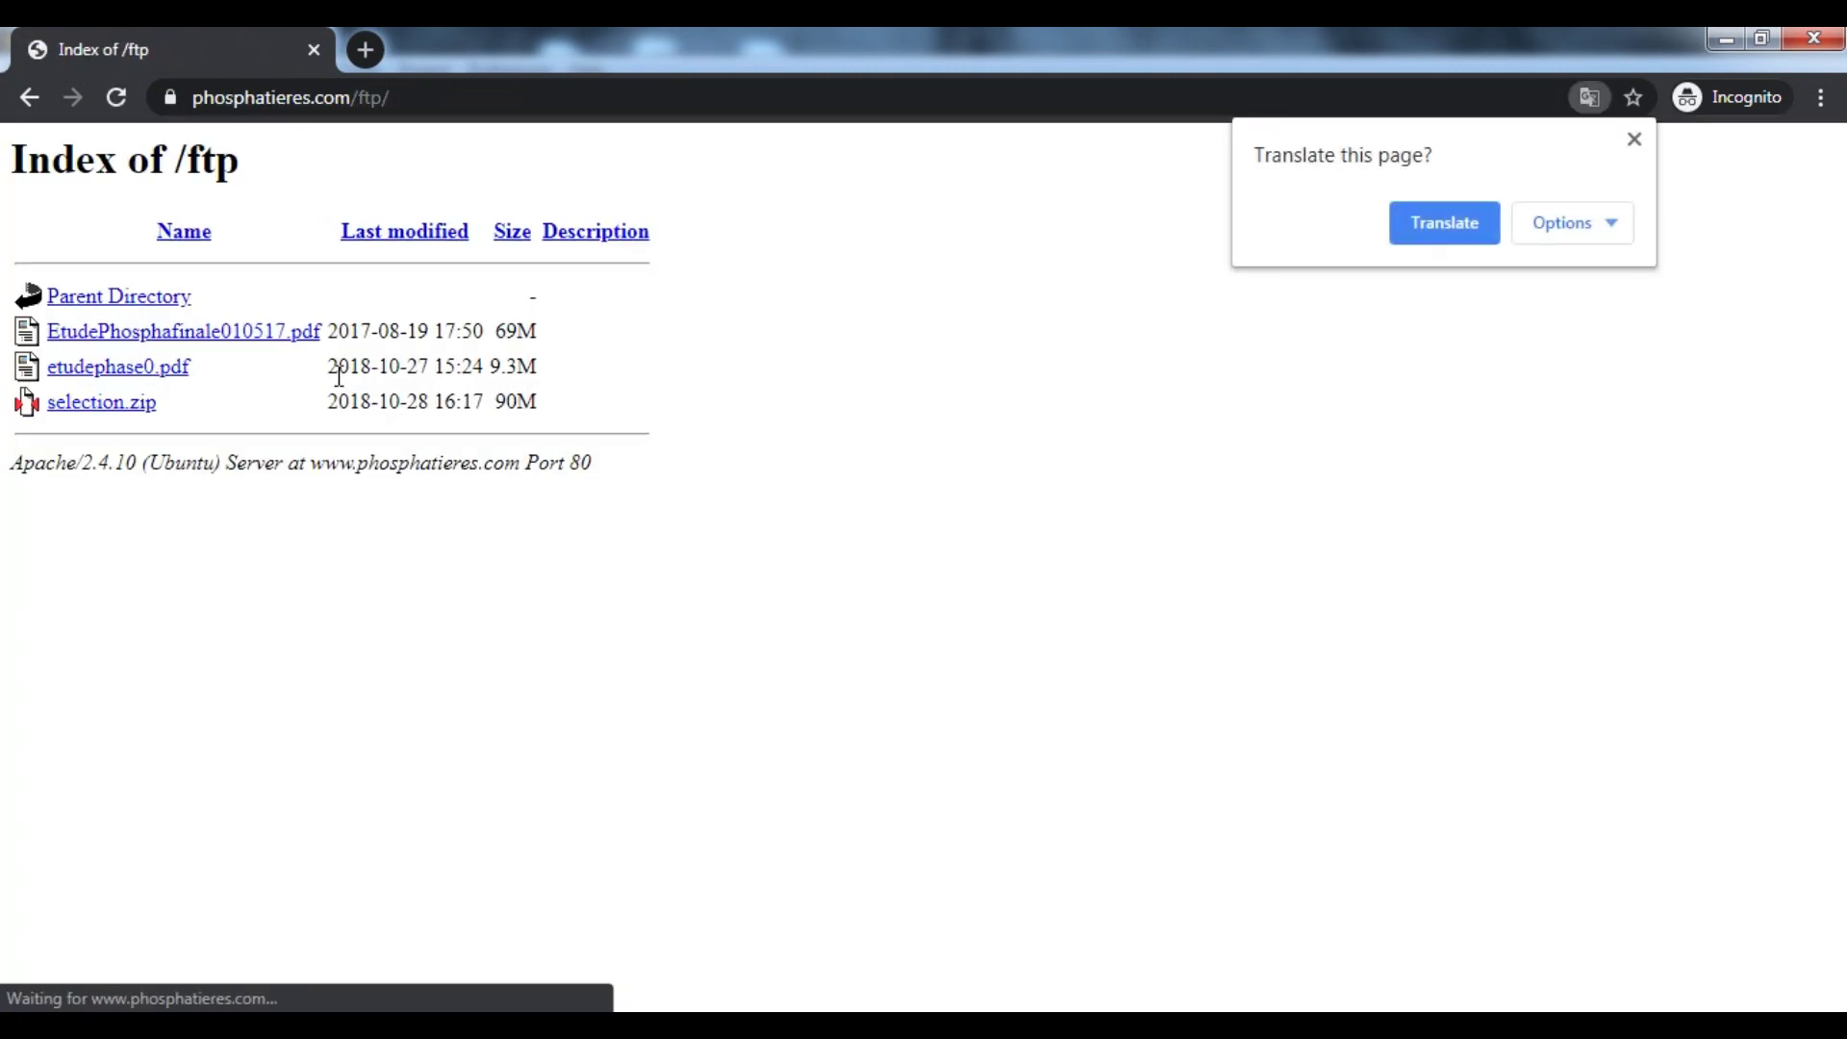
click(83, 300)
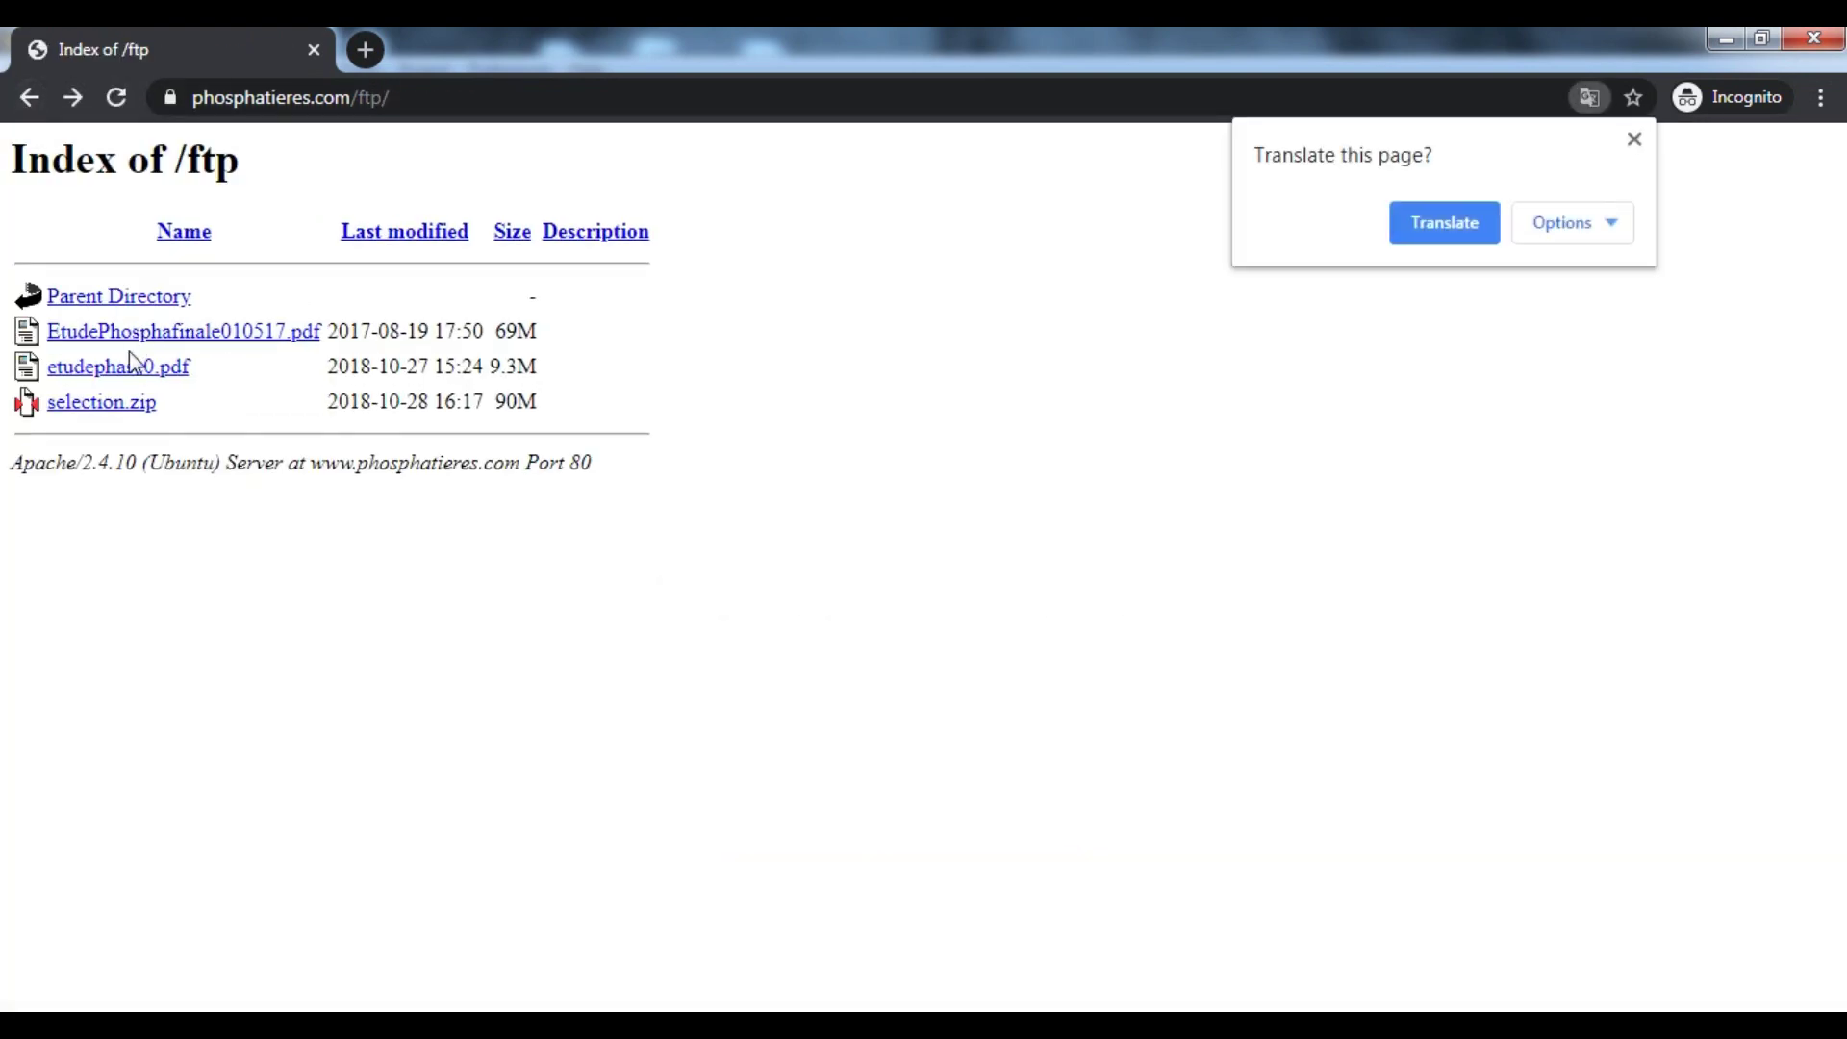
click(30, 98)
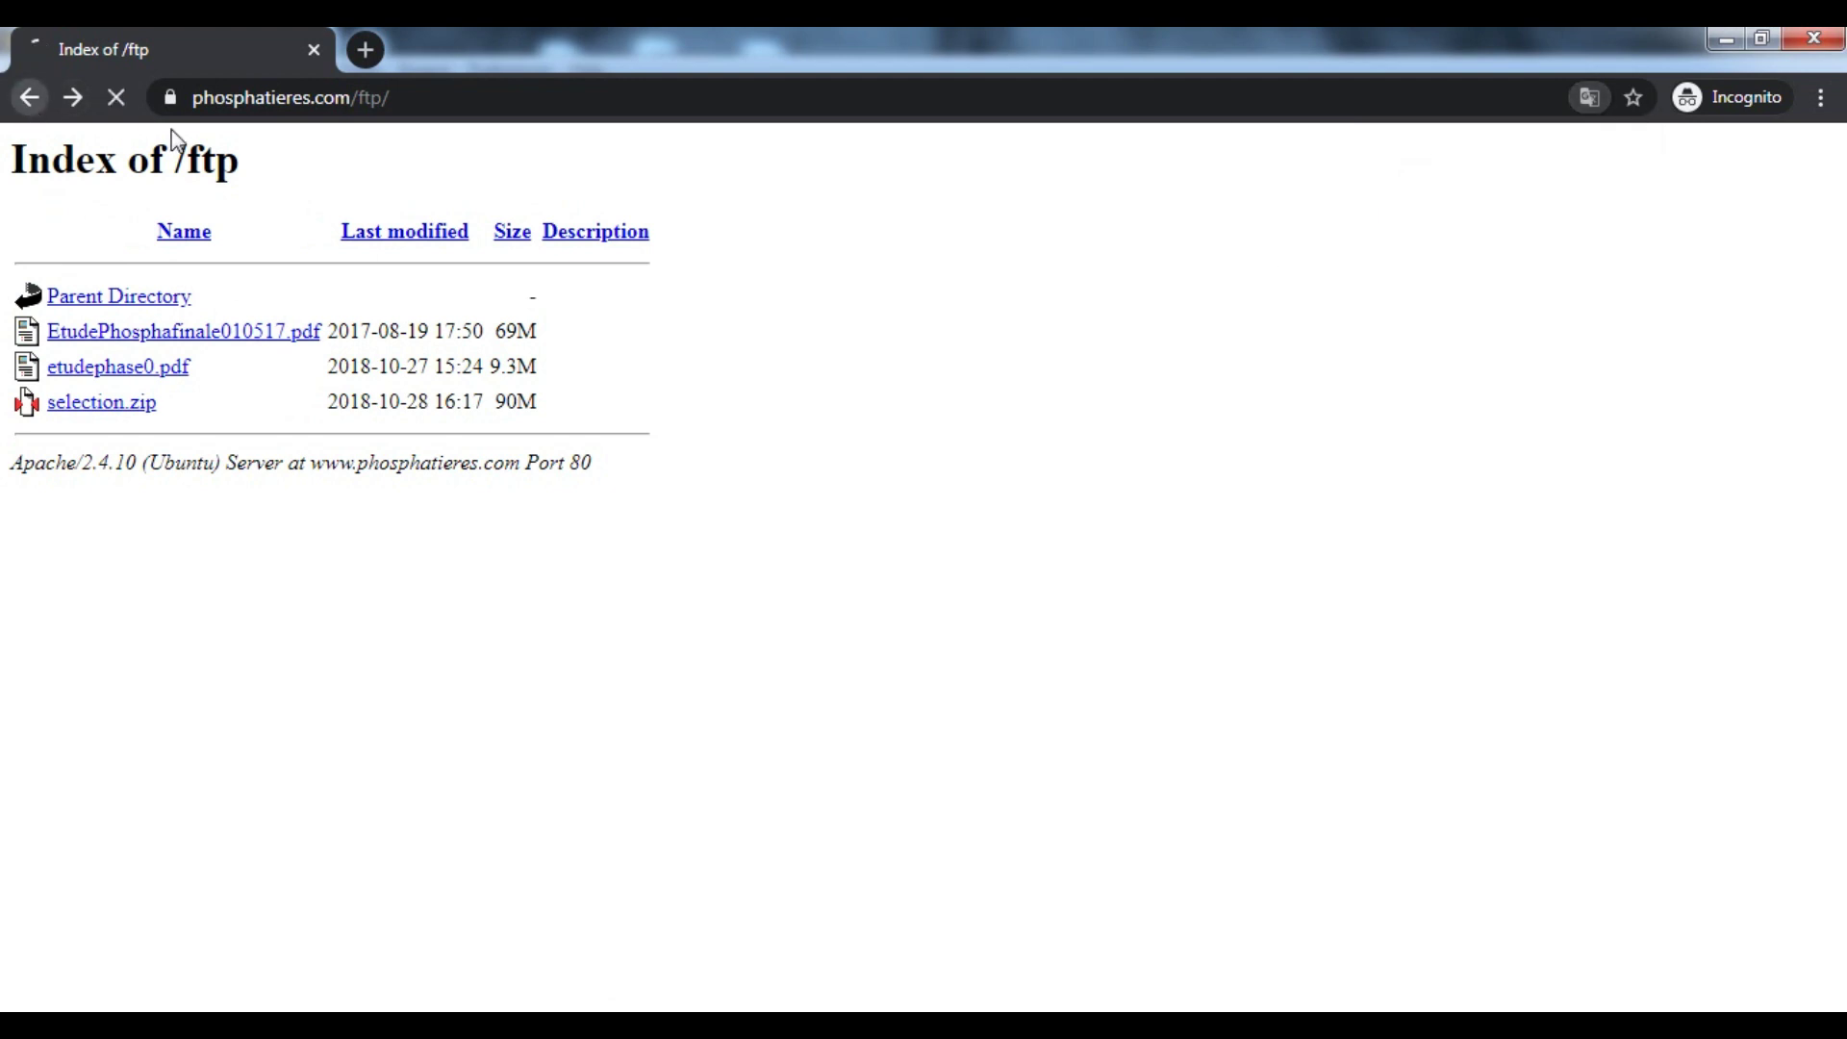
- Open the infiltec.com /ftp listing from the results and download its Airtightness Testing file
scroll(390, 481, down, 2)
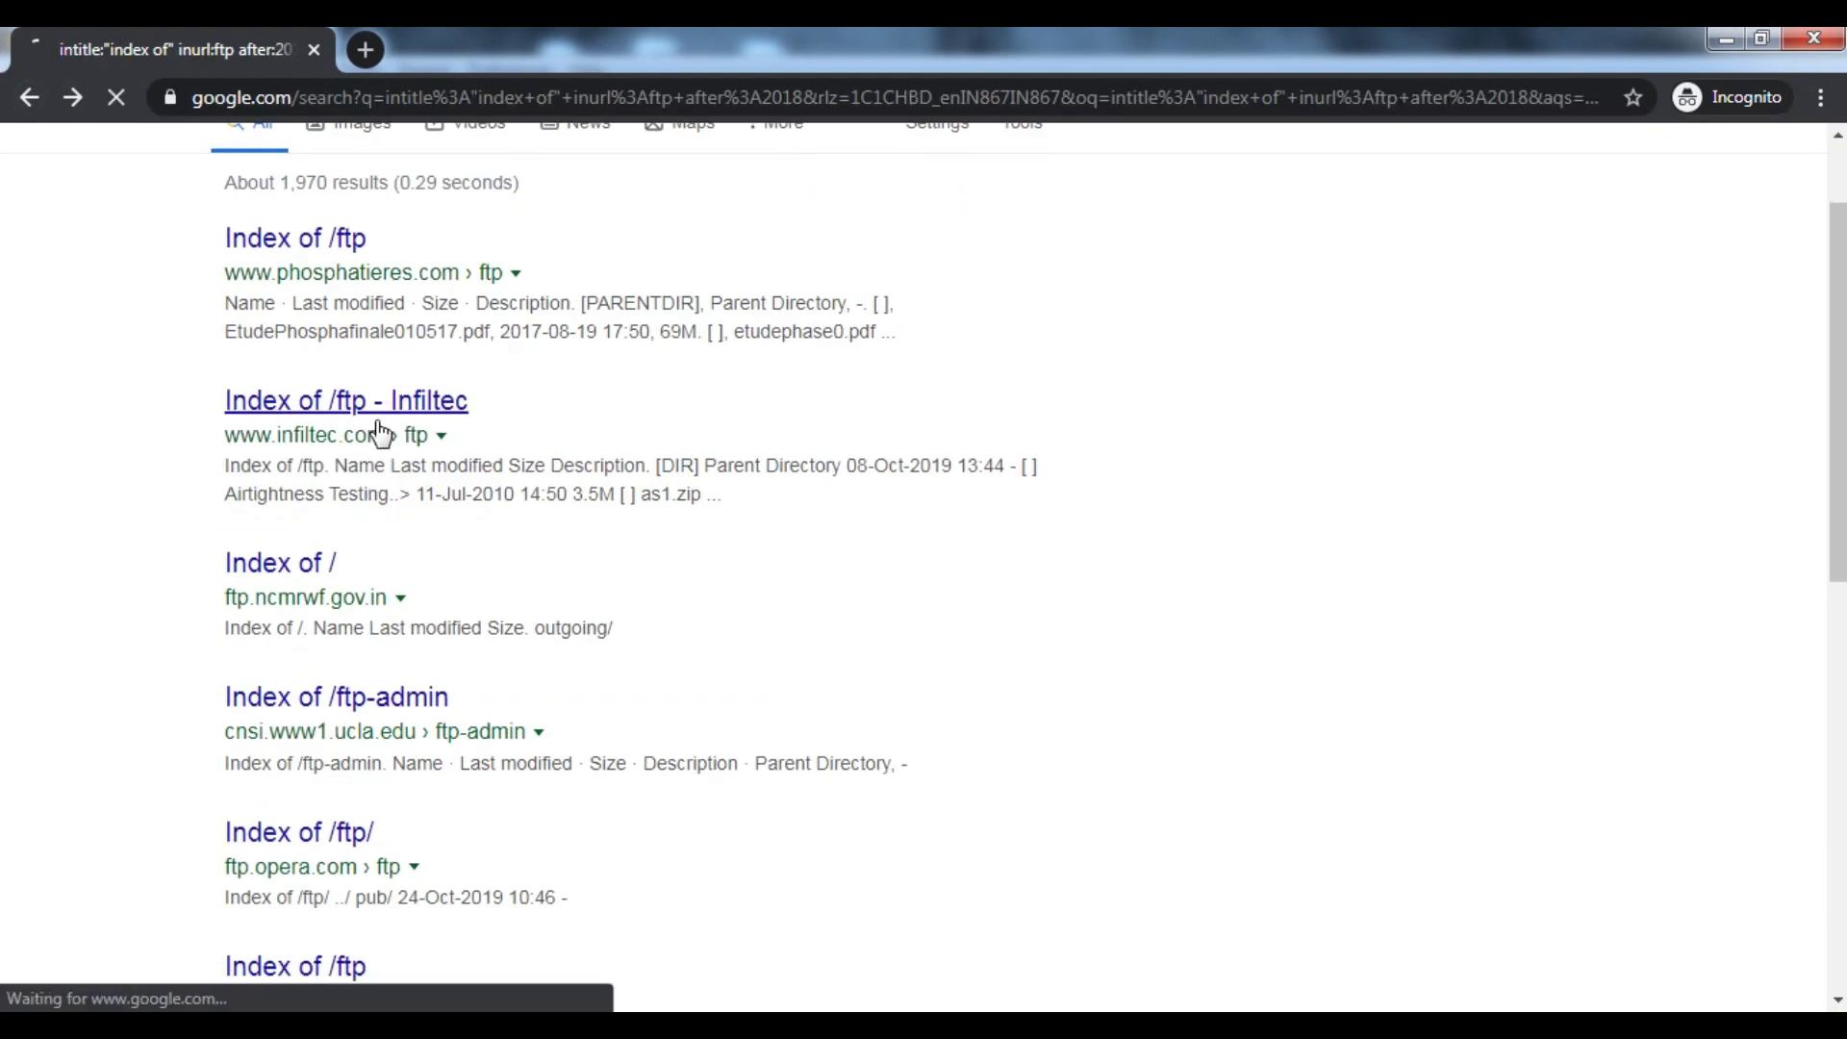
click(380, 434)
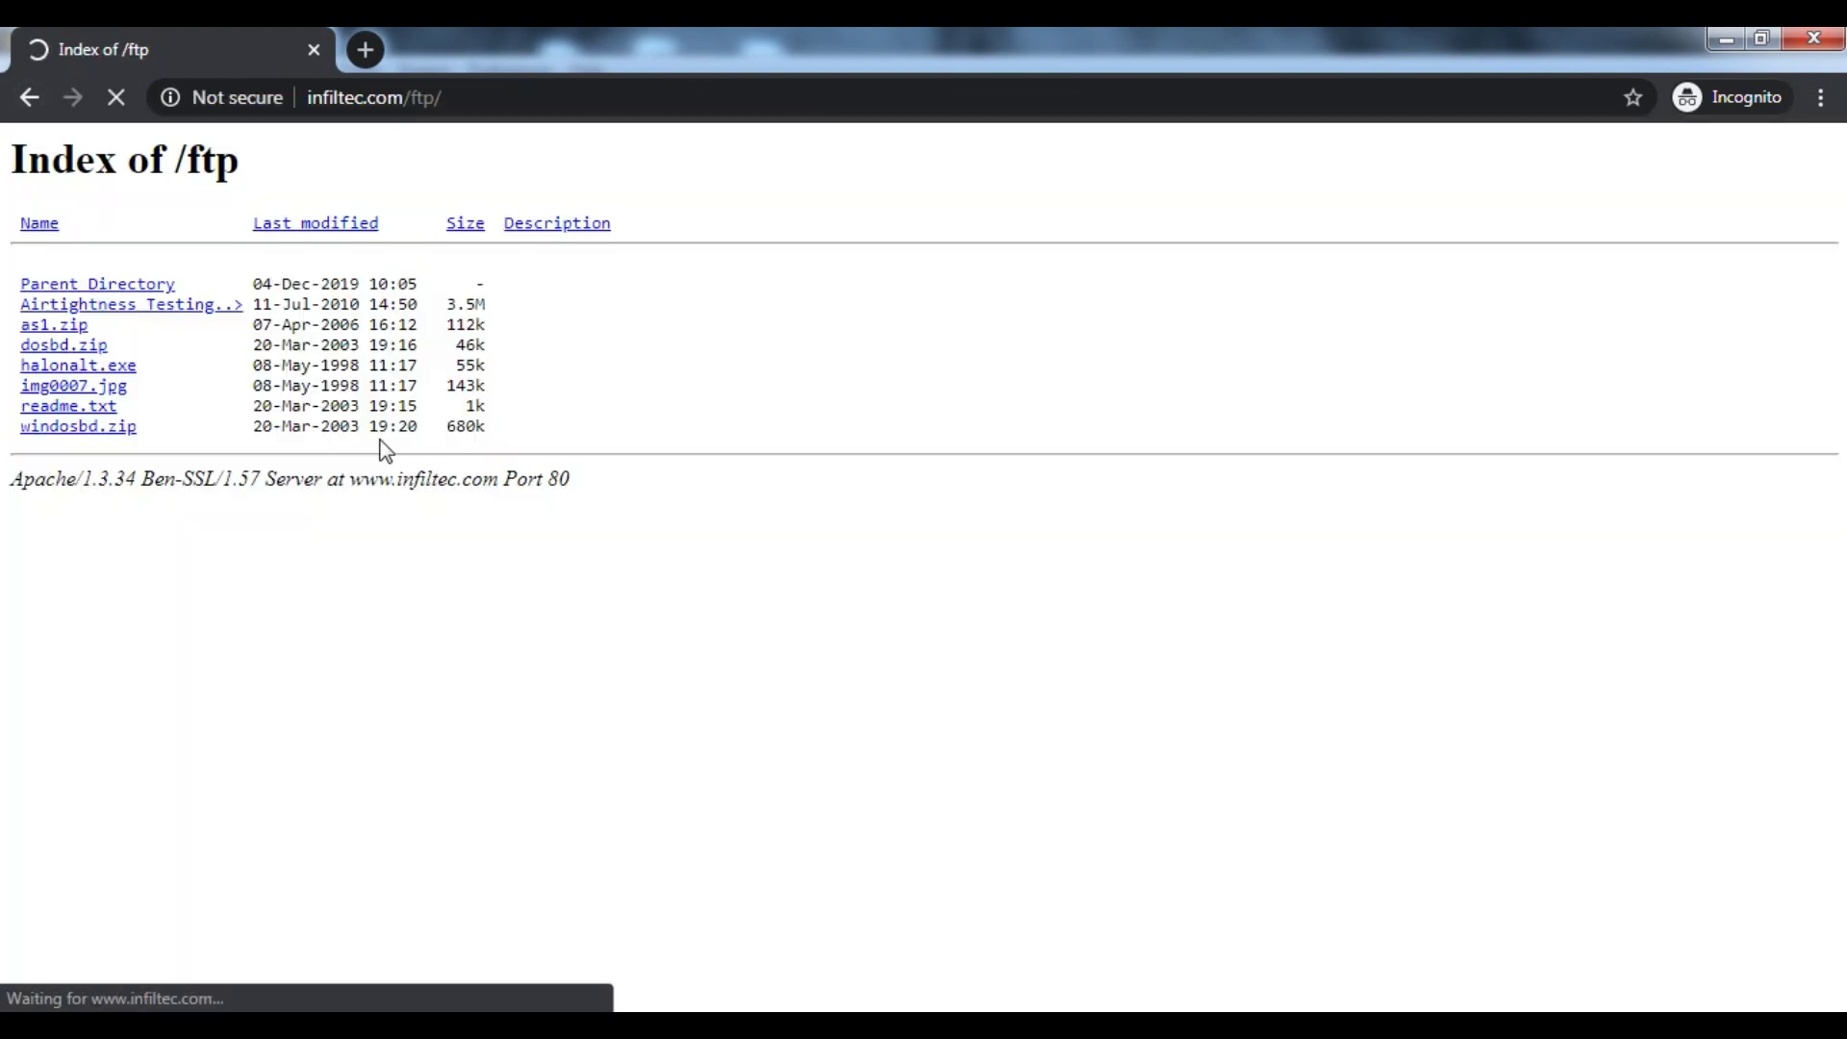
click(146, 352)
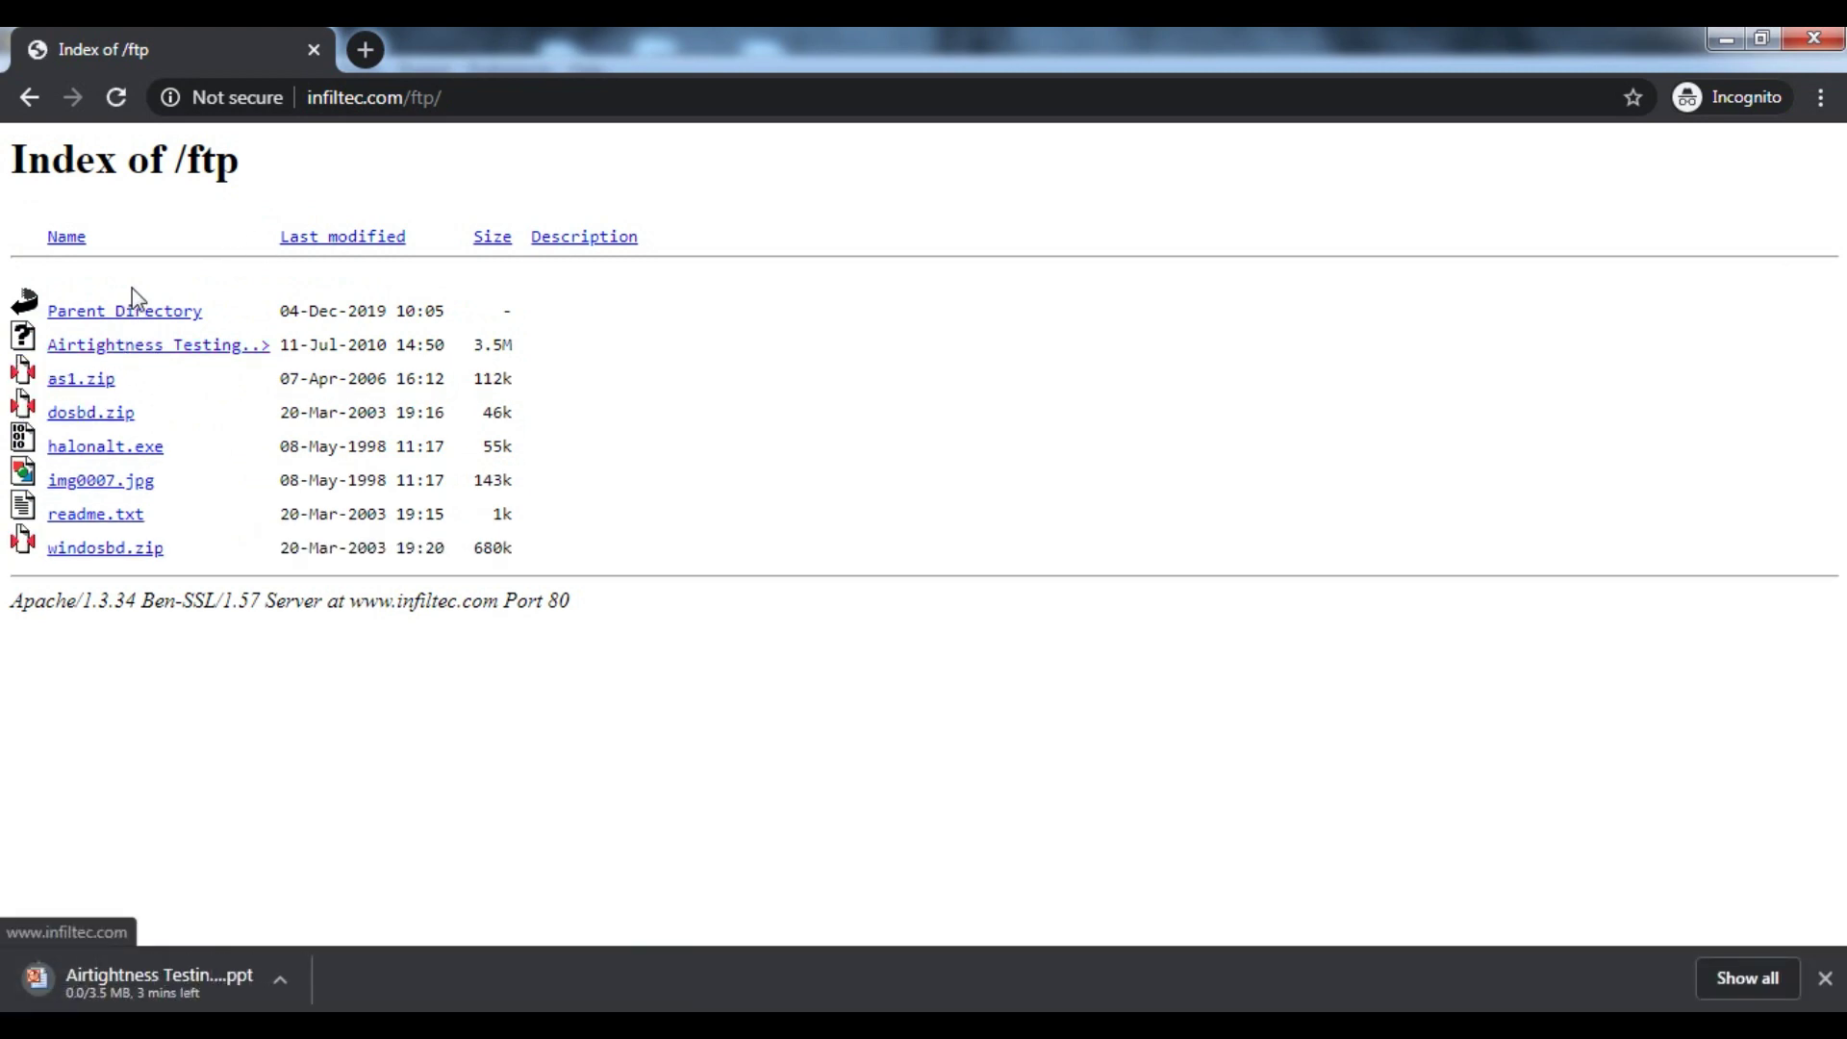
- View the parent directory of the infiltec.com listing and go back to the Google search results
click(136, 317)
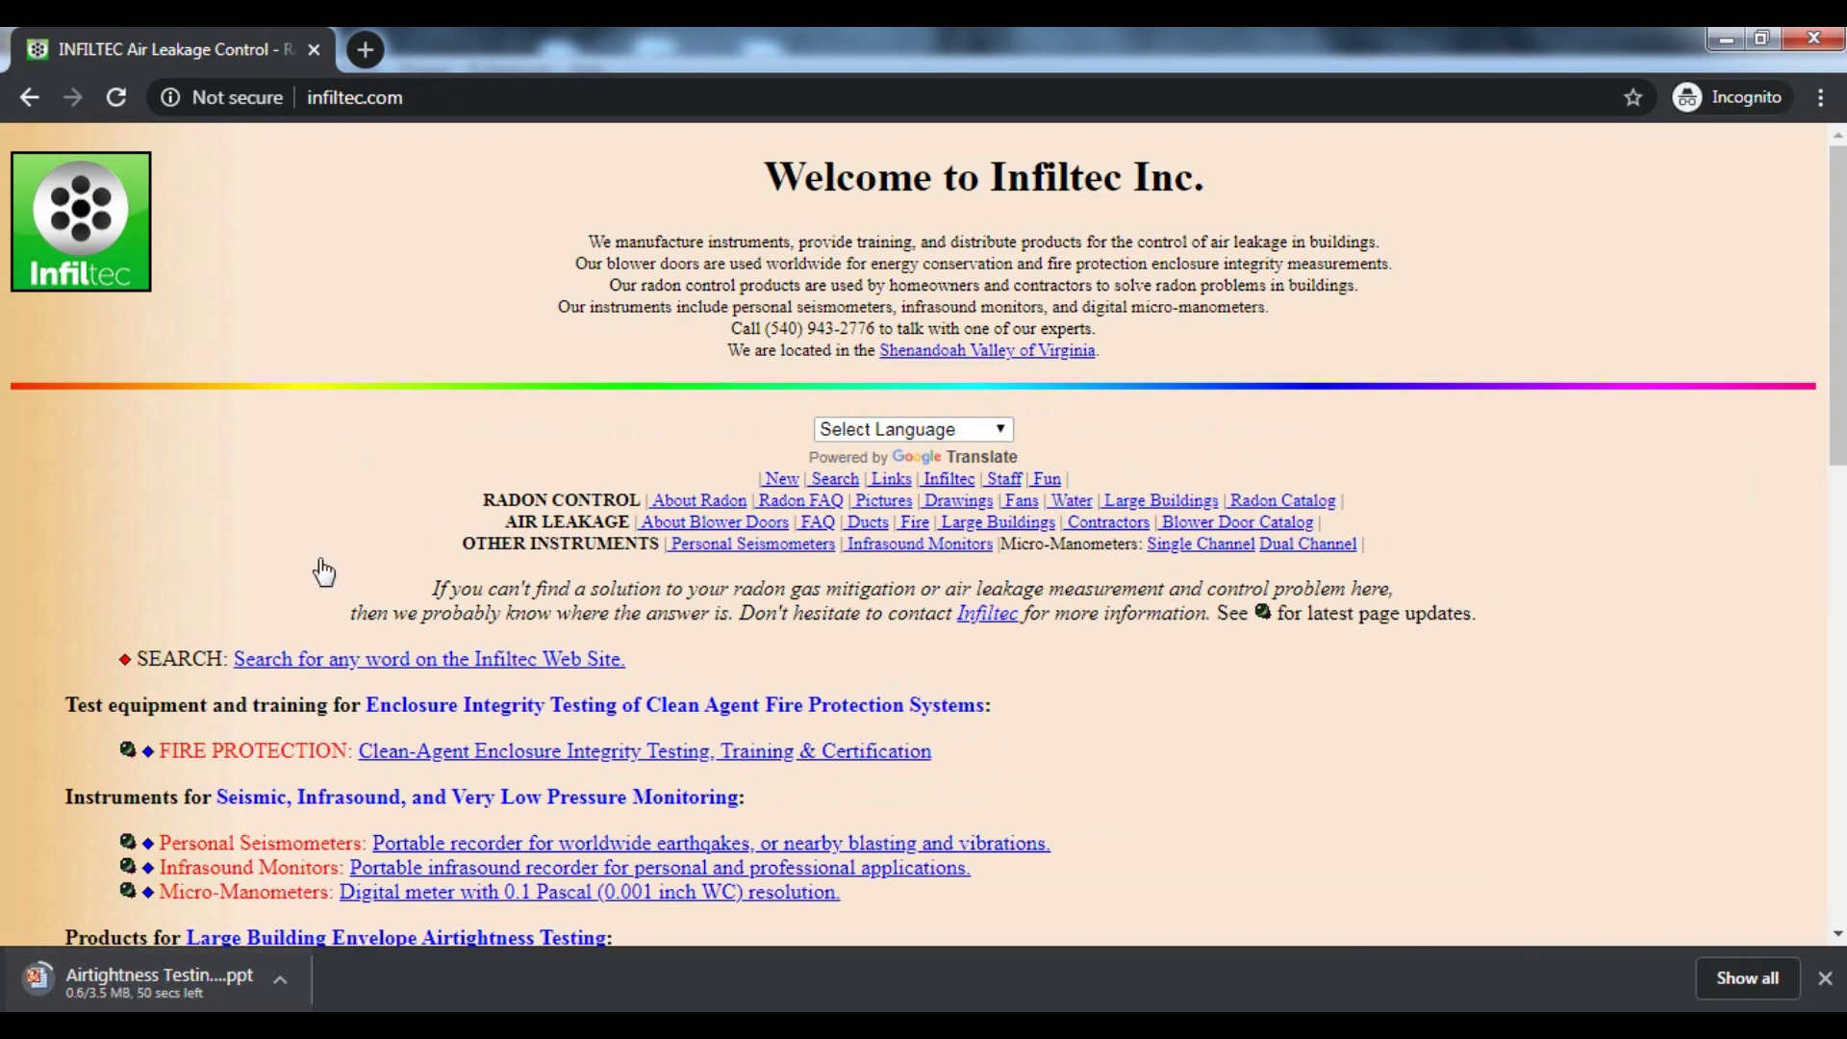
click(32, 98)
click(33, 101)
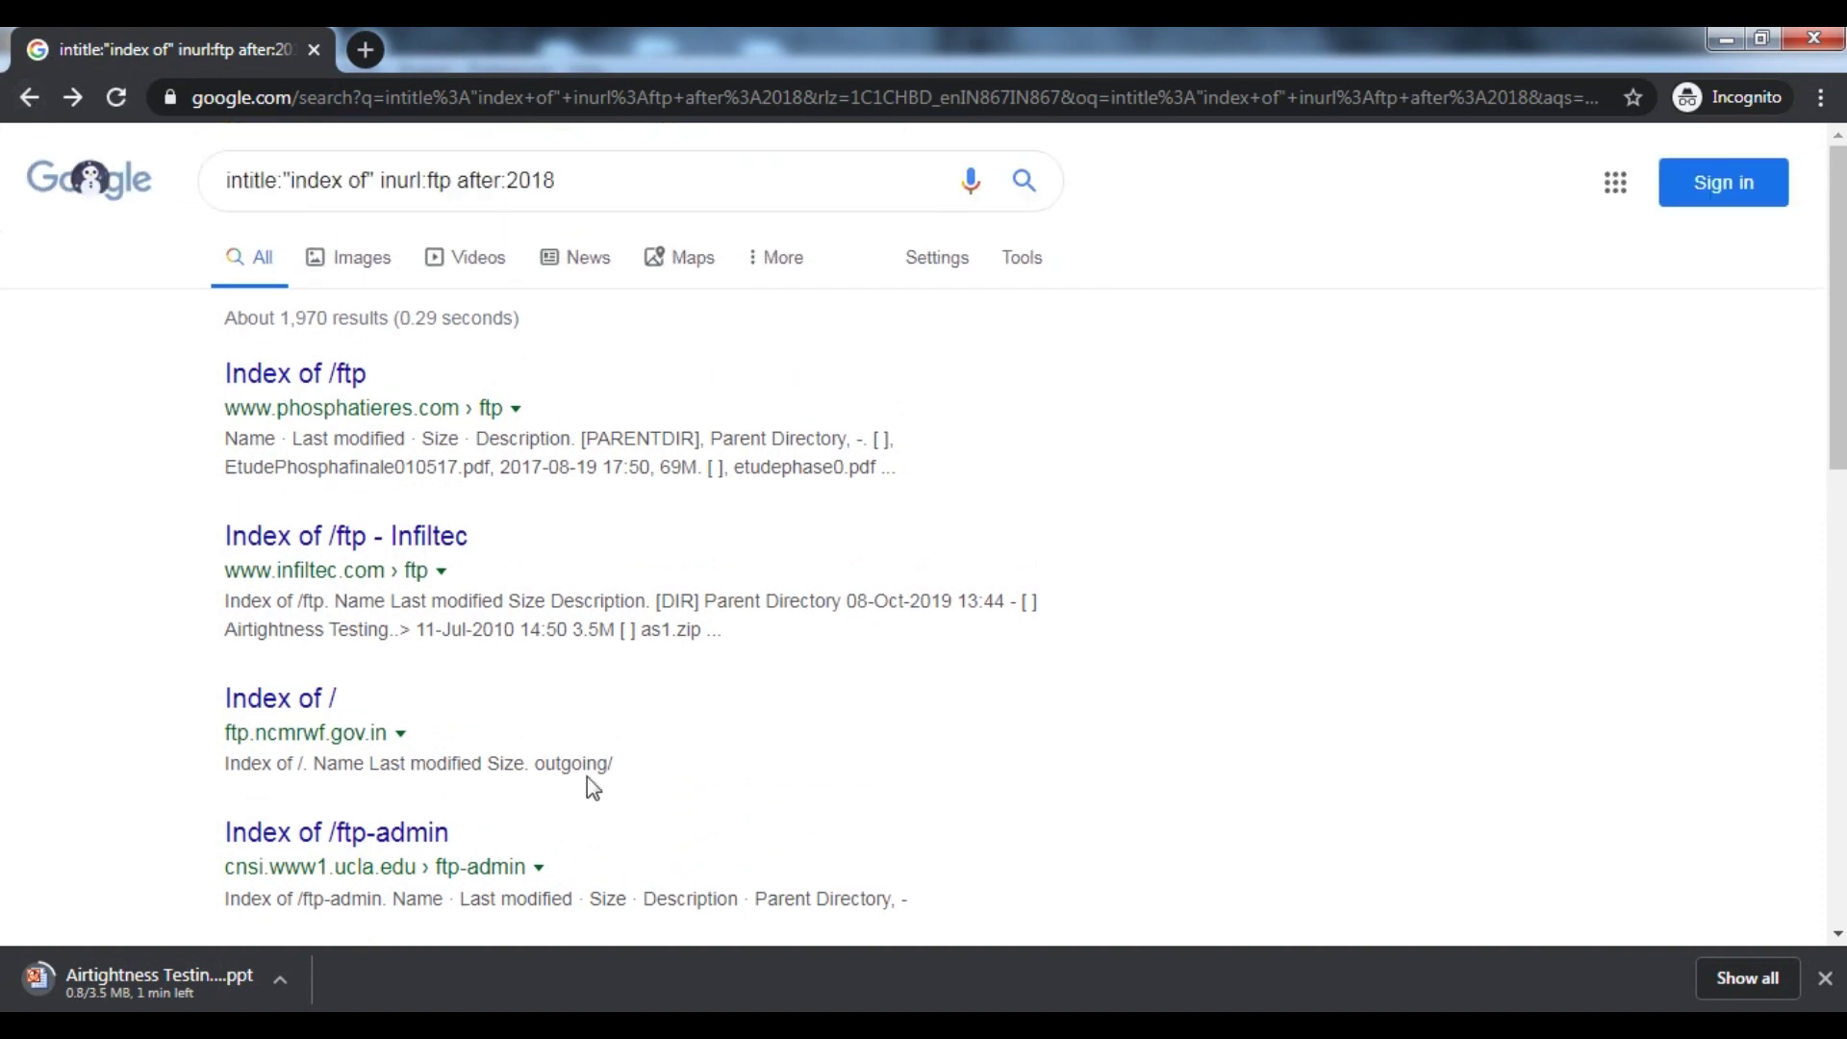
click(280, 975)
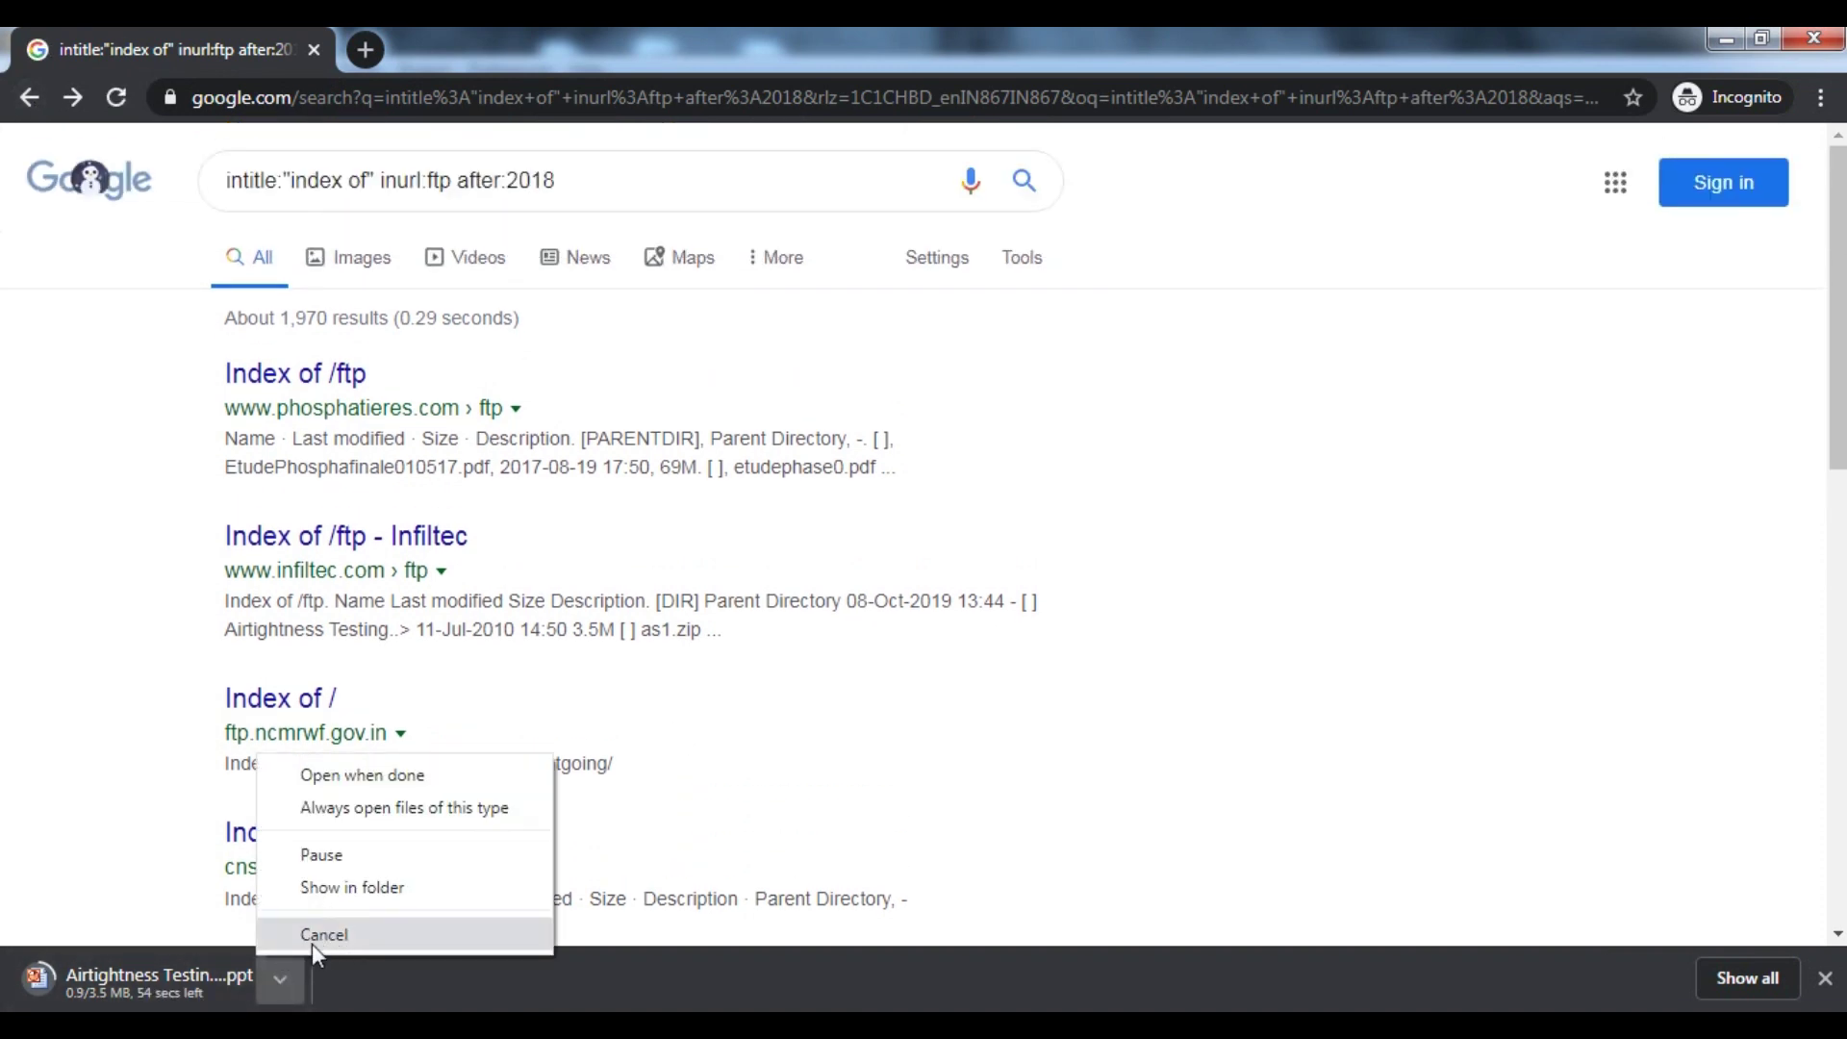
key(Escape)
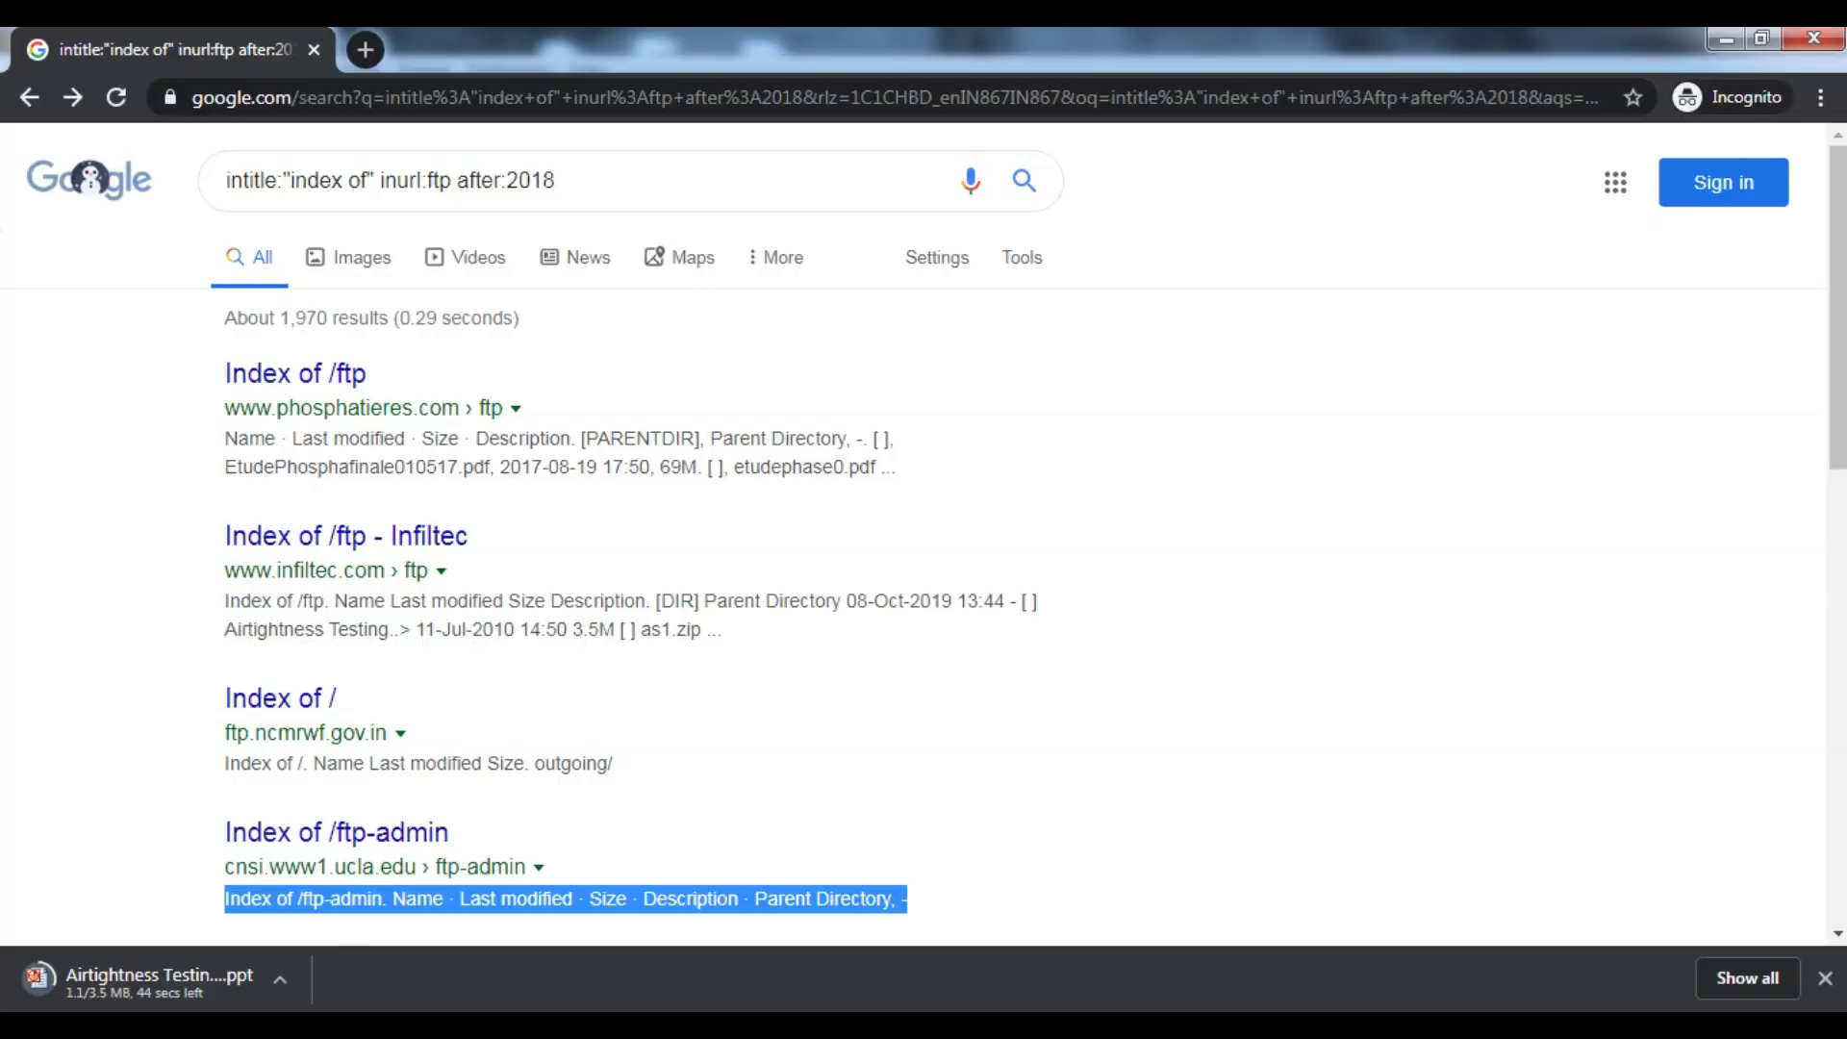
- Switch back to the dork notes in Sublime Text and go to the example dorks from line 18 onward
key(alt+Tab)
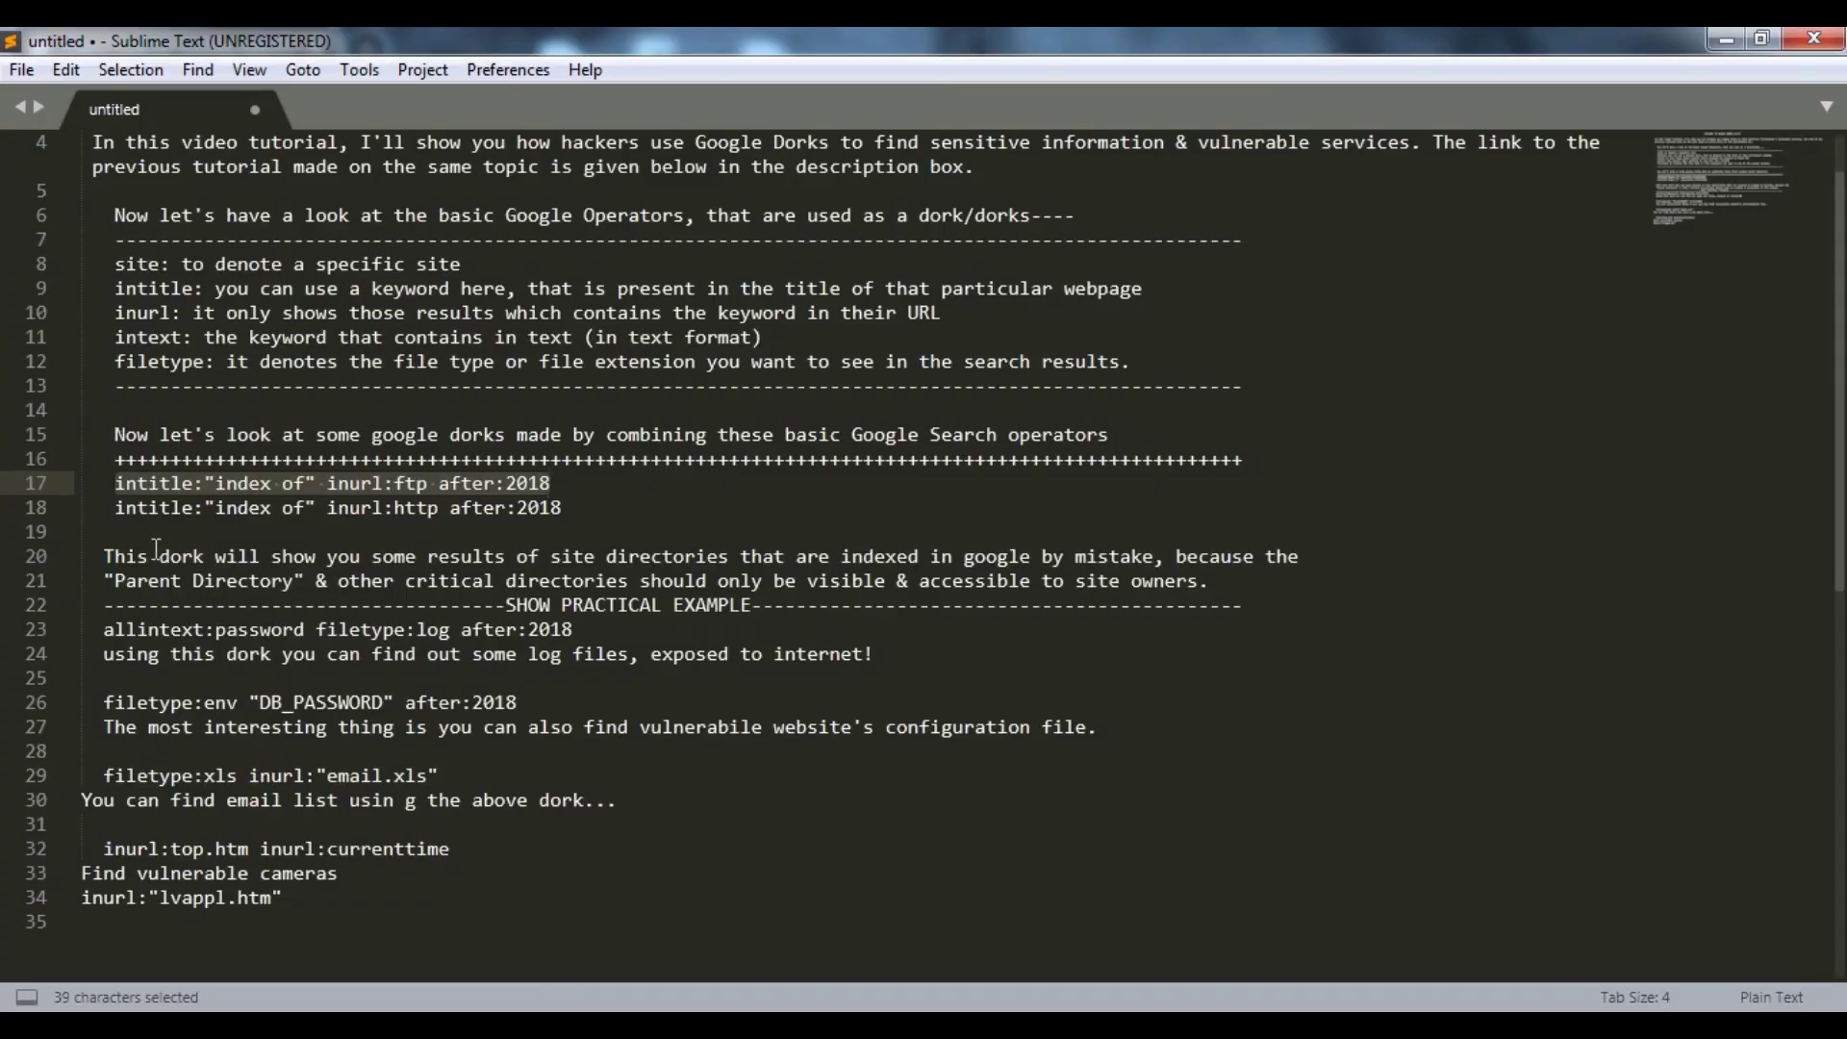
click(123, 512)
scroll(257, 602, down, 1)
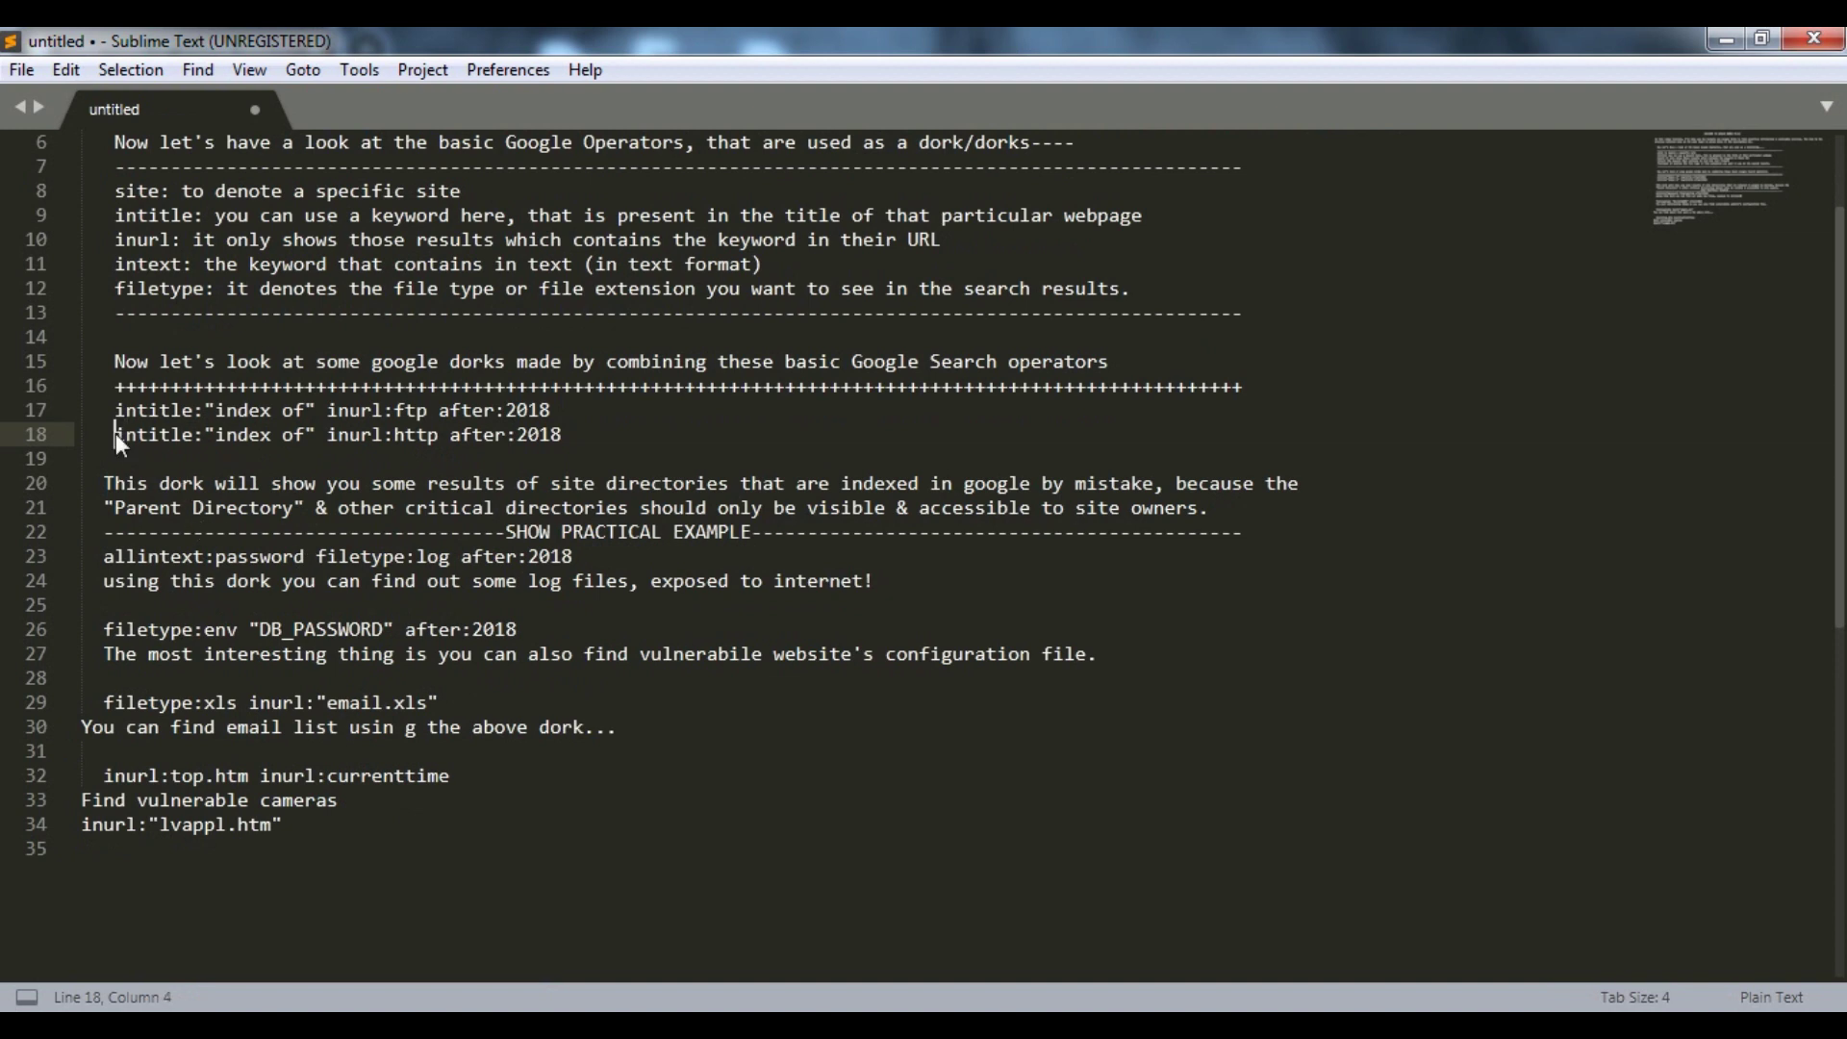
- Copy the dork intitle:"index of" inurl:http after:2018 from line 18 of the notes and search Google for it in the incognito window
drag(115, 435, 568, 434)
right_click(564, 435)
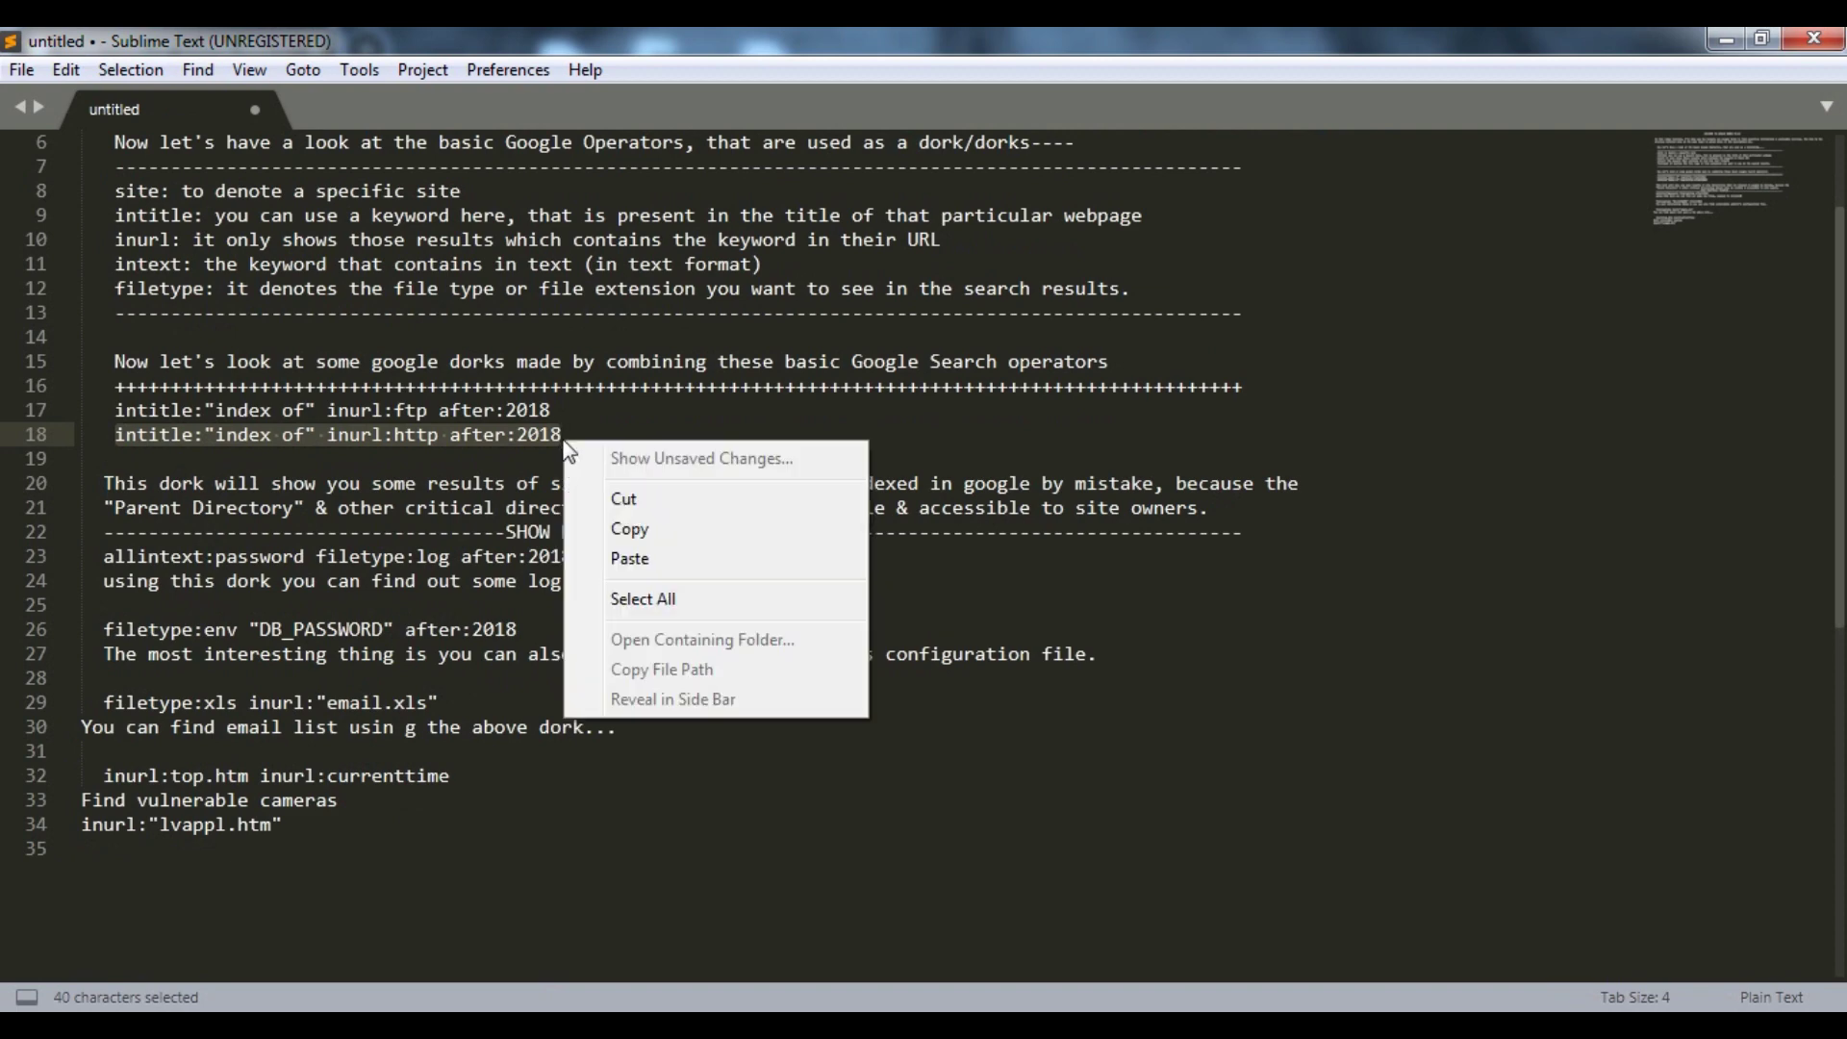
click(619, 523)
click(1727, 38)
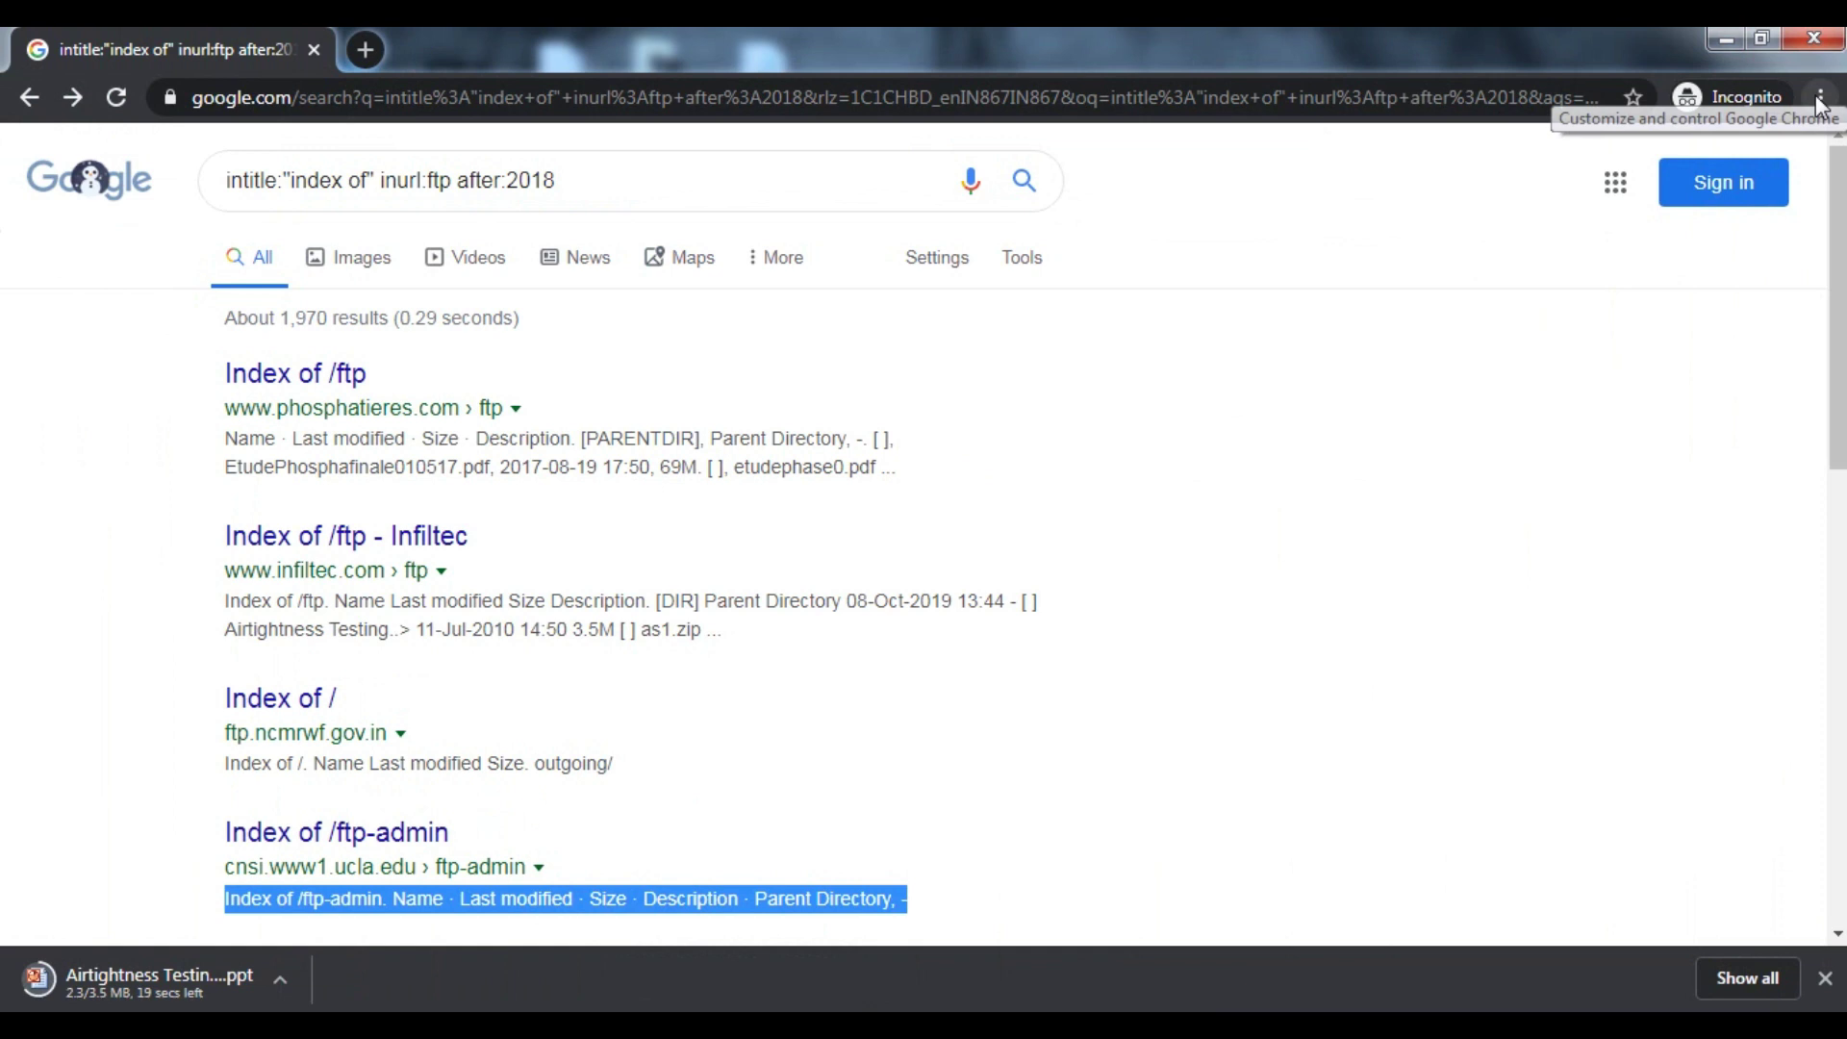
drag(590, 173, 123, 177)
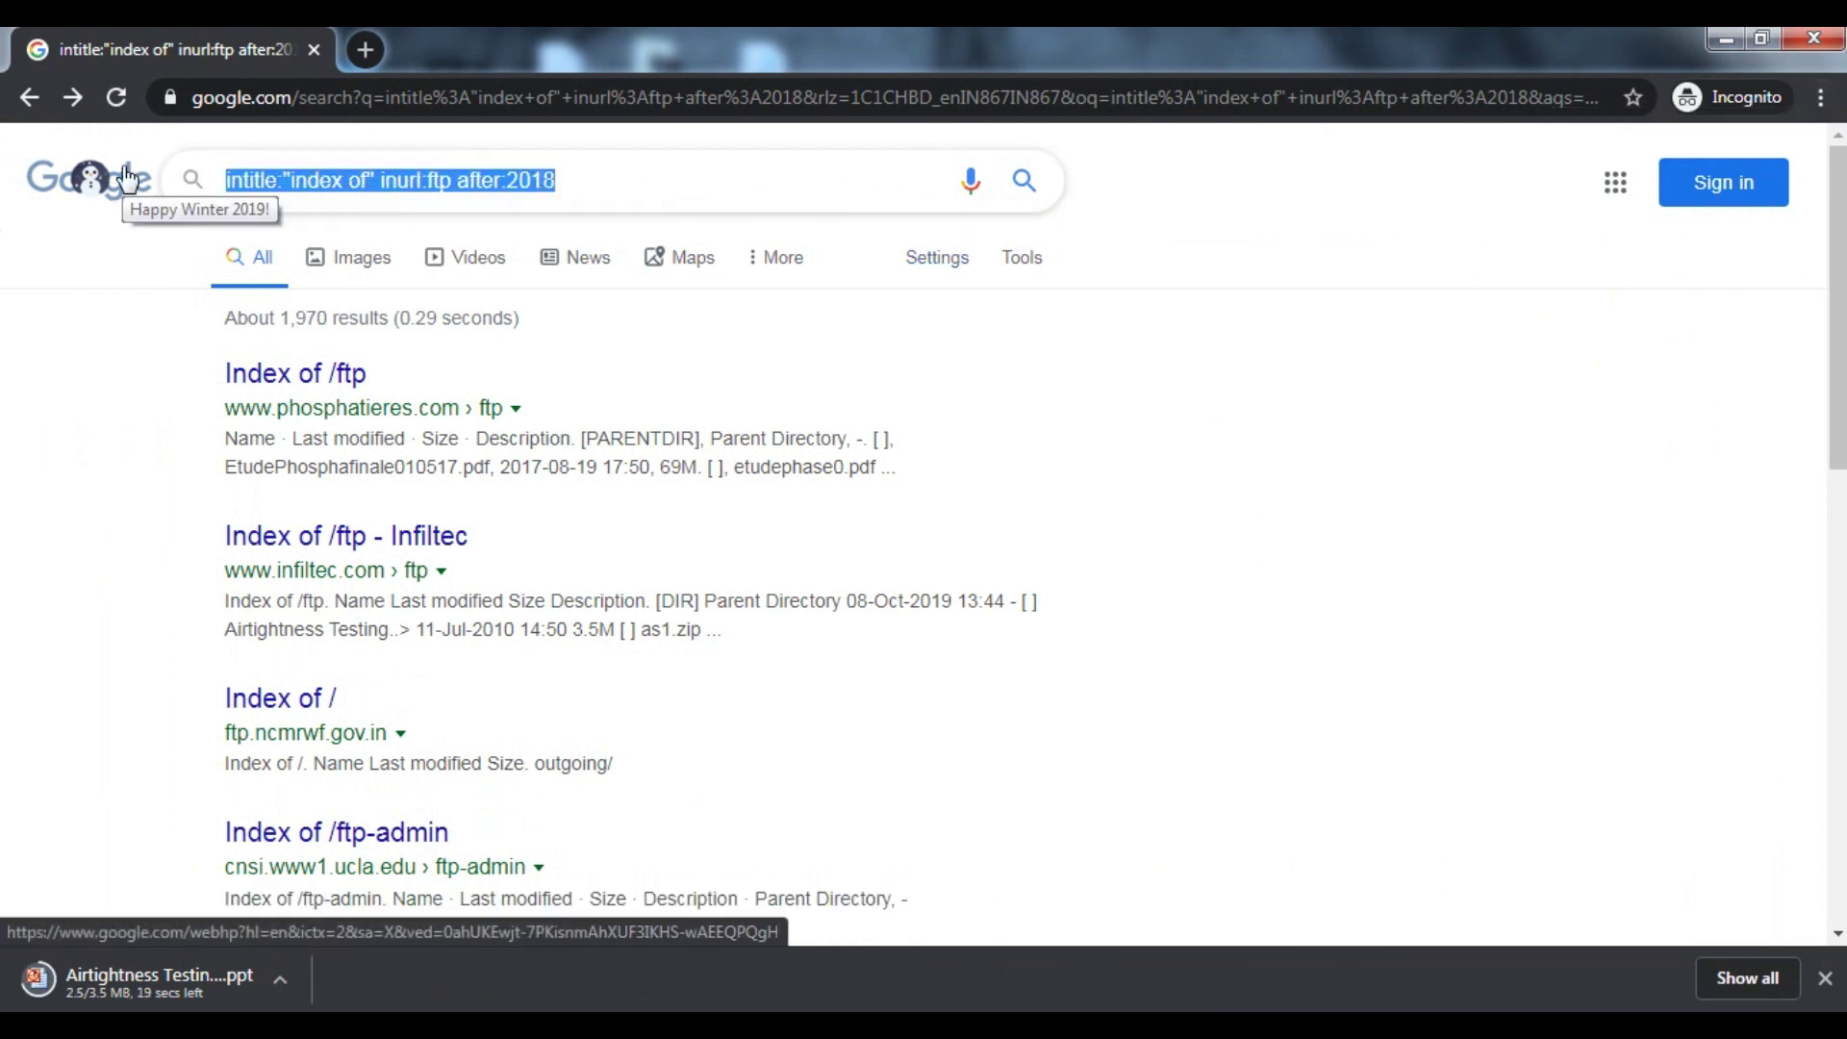
key(ctrl+v)
key(Return)
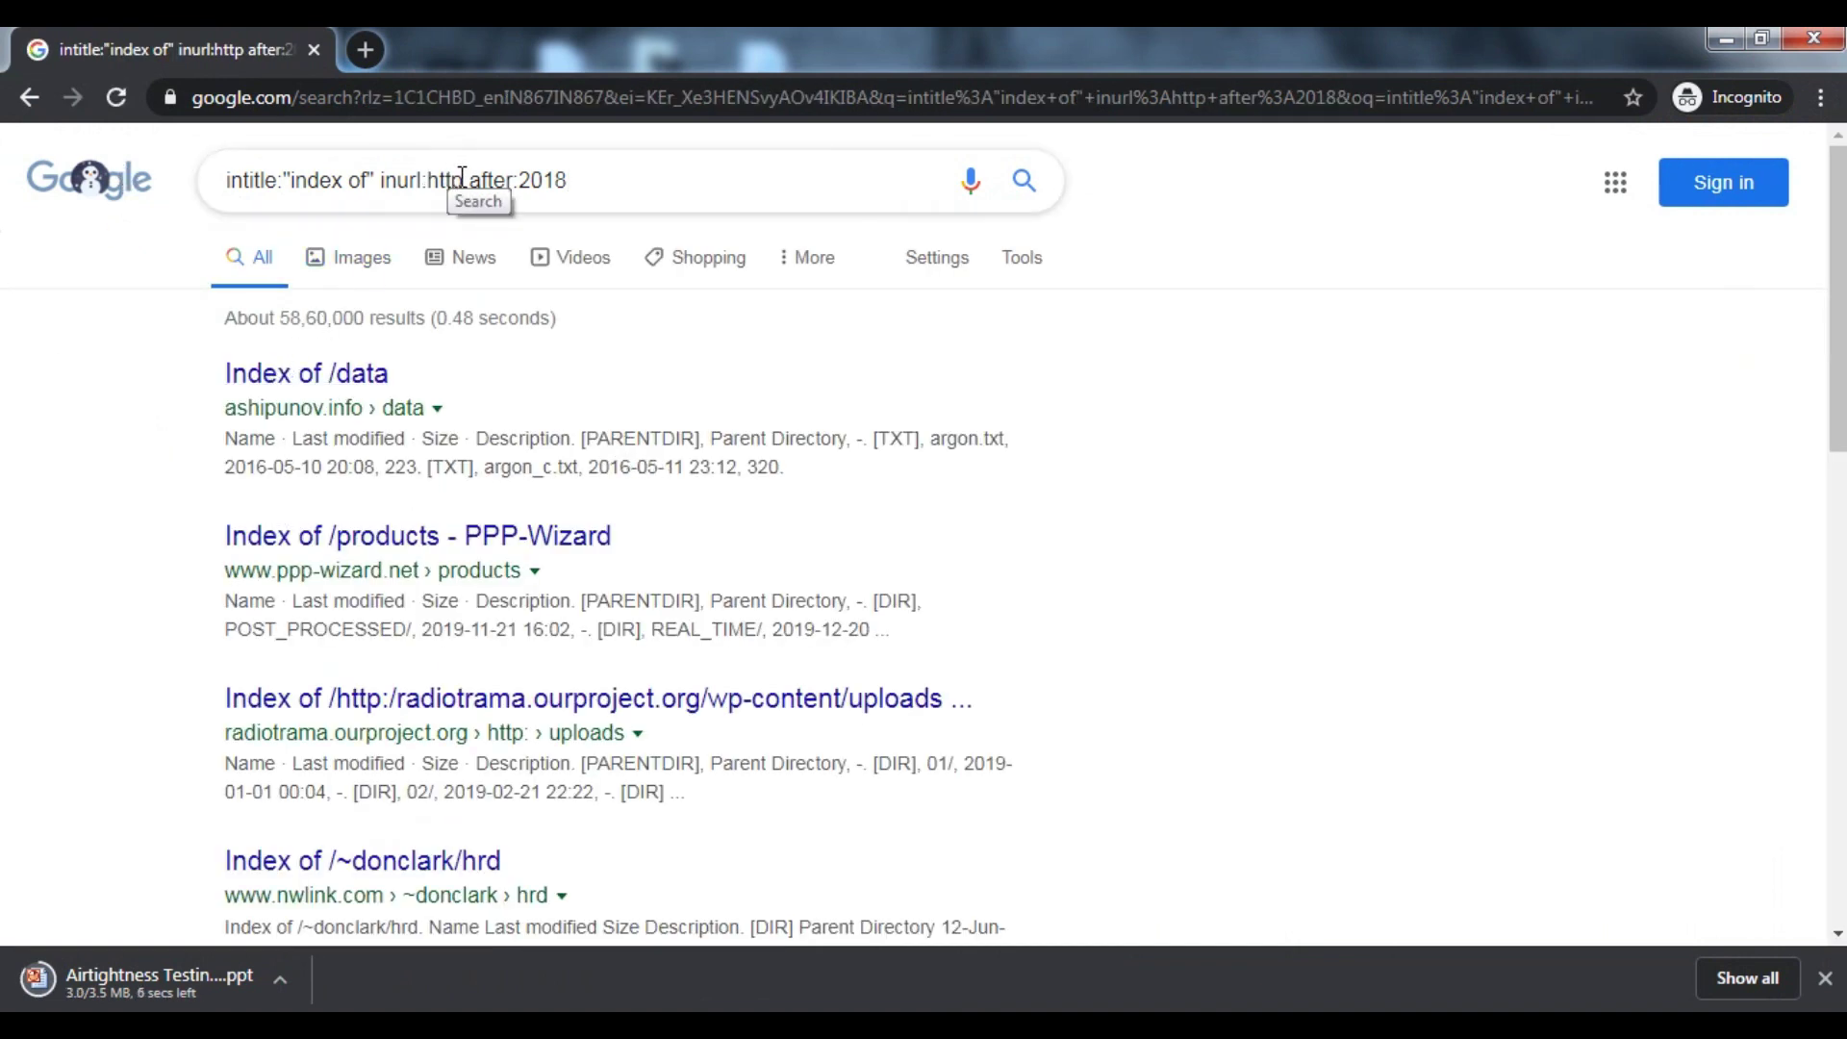
- Open the ppp-wizard.net /products listing from the search results and enter its POST_PROCESSED folder
scroll(447, 560, down, 1)
scroll(447, 560, down, 2)
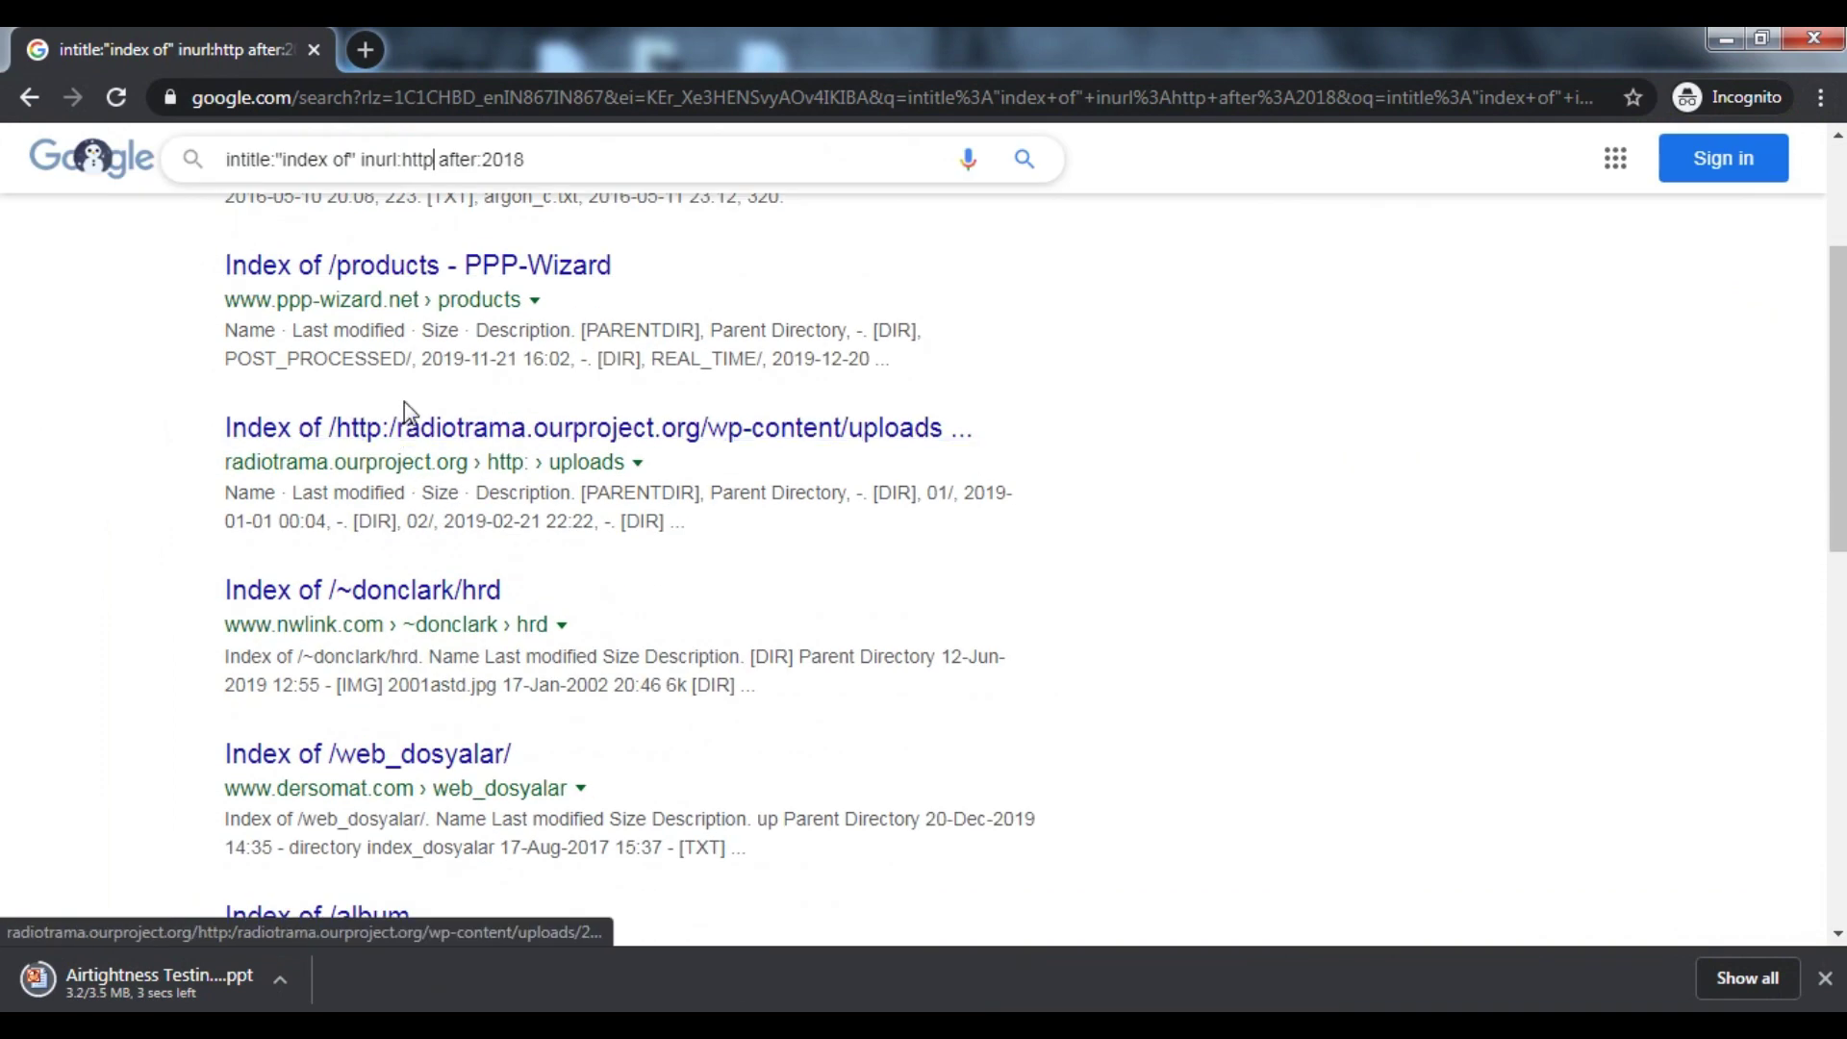
click(414, 300)
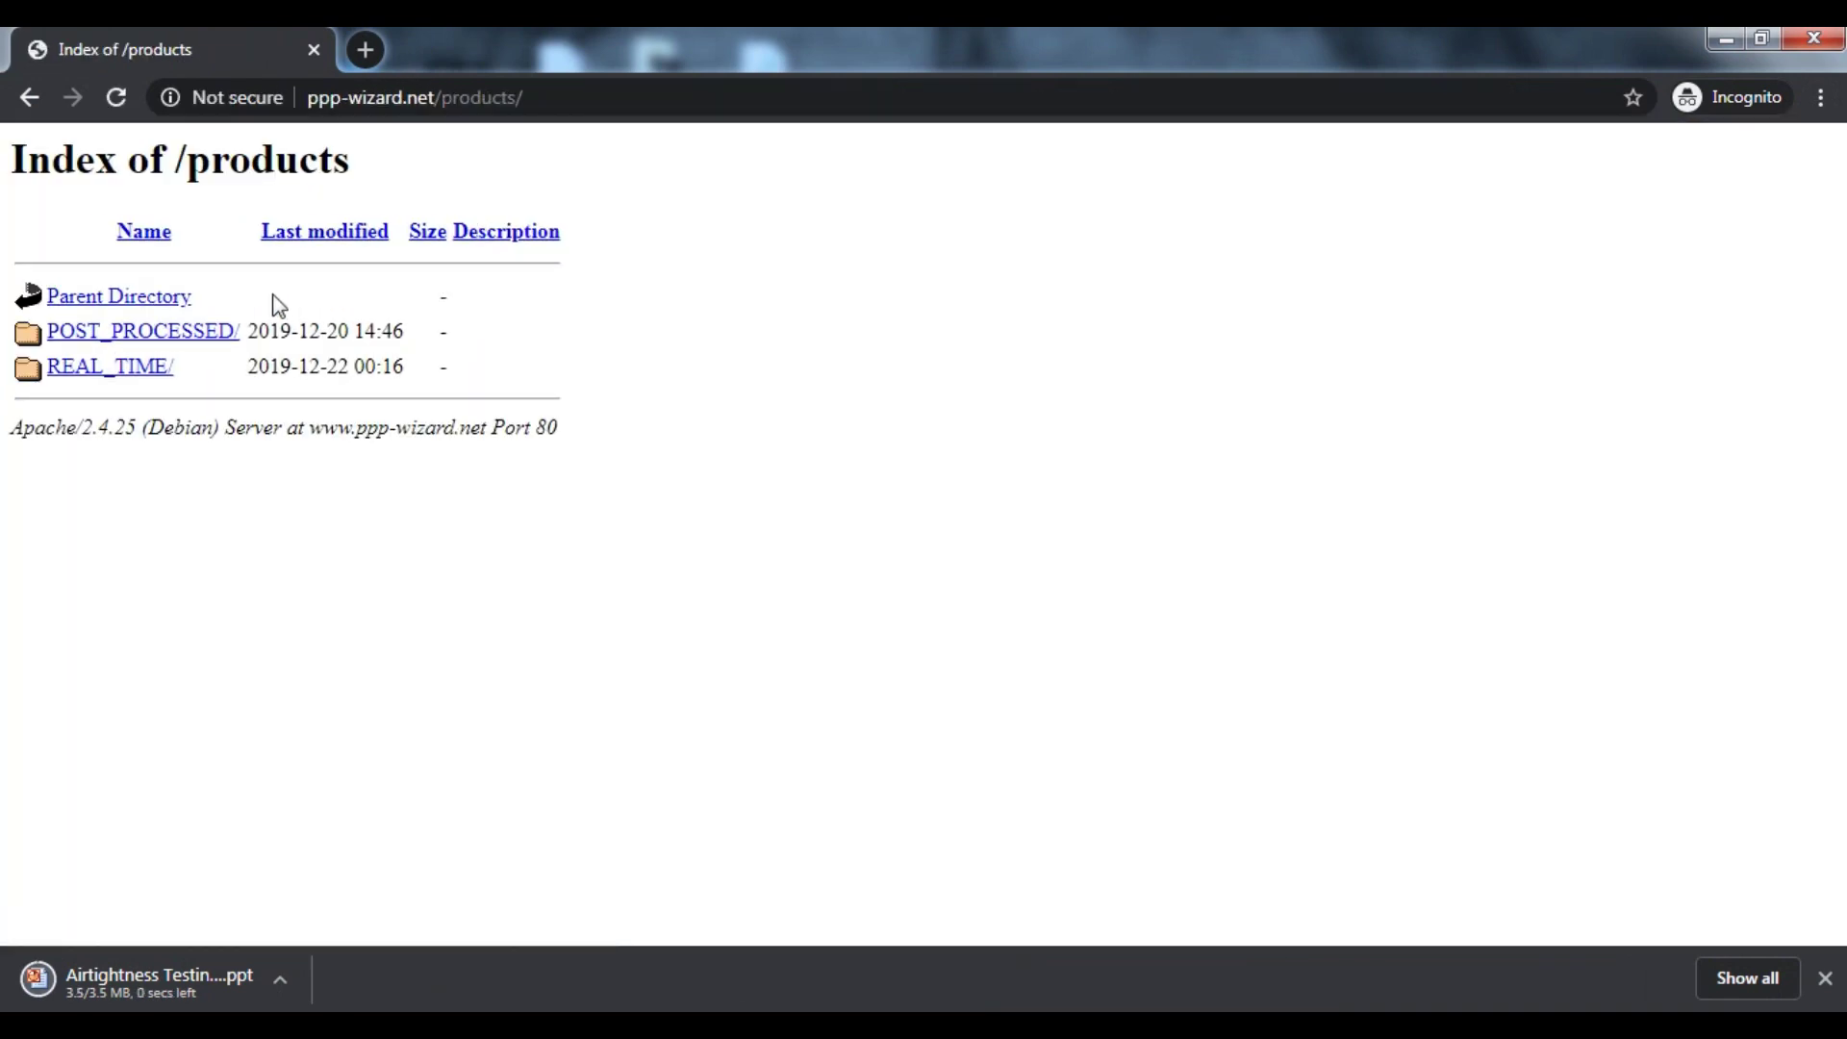
click(97, 337)
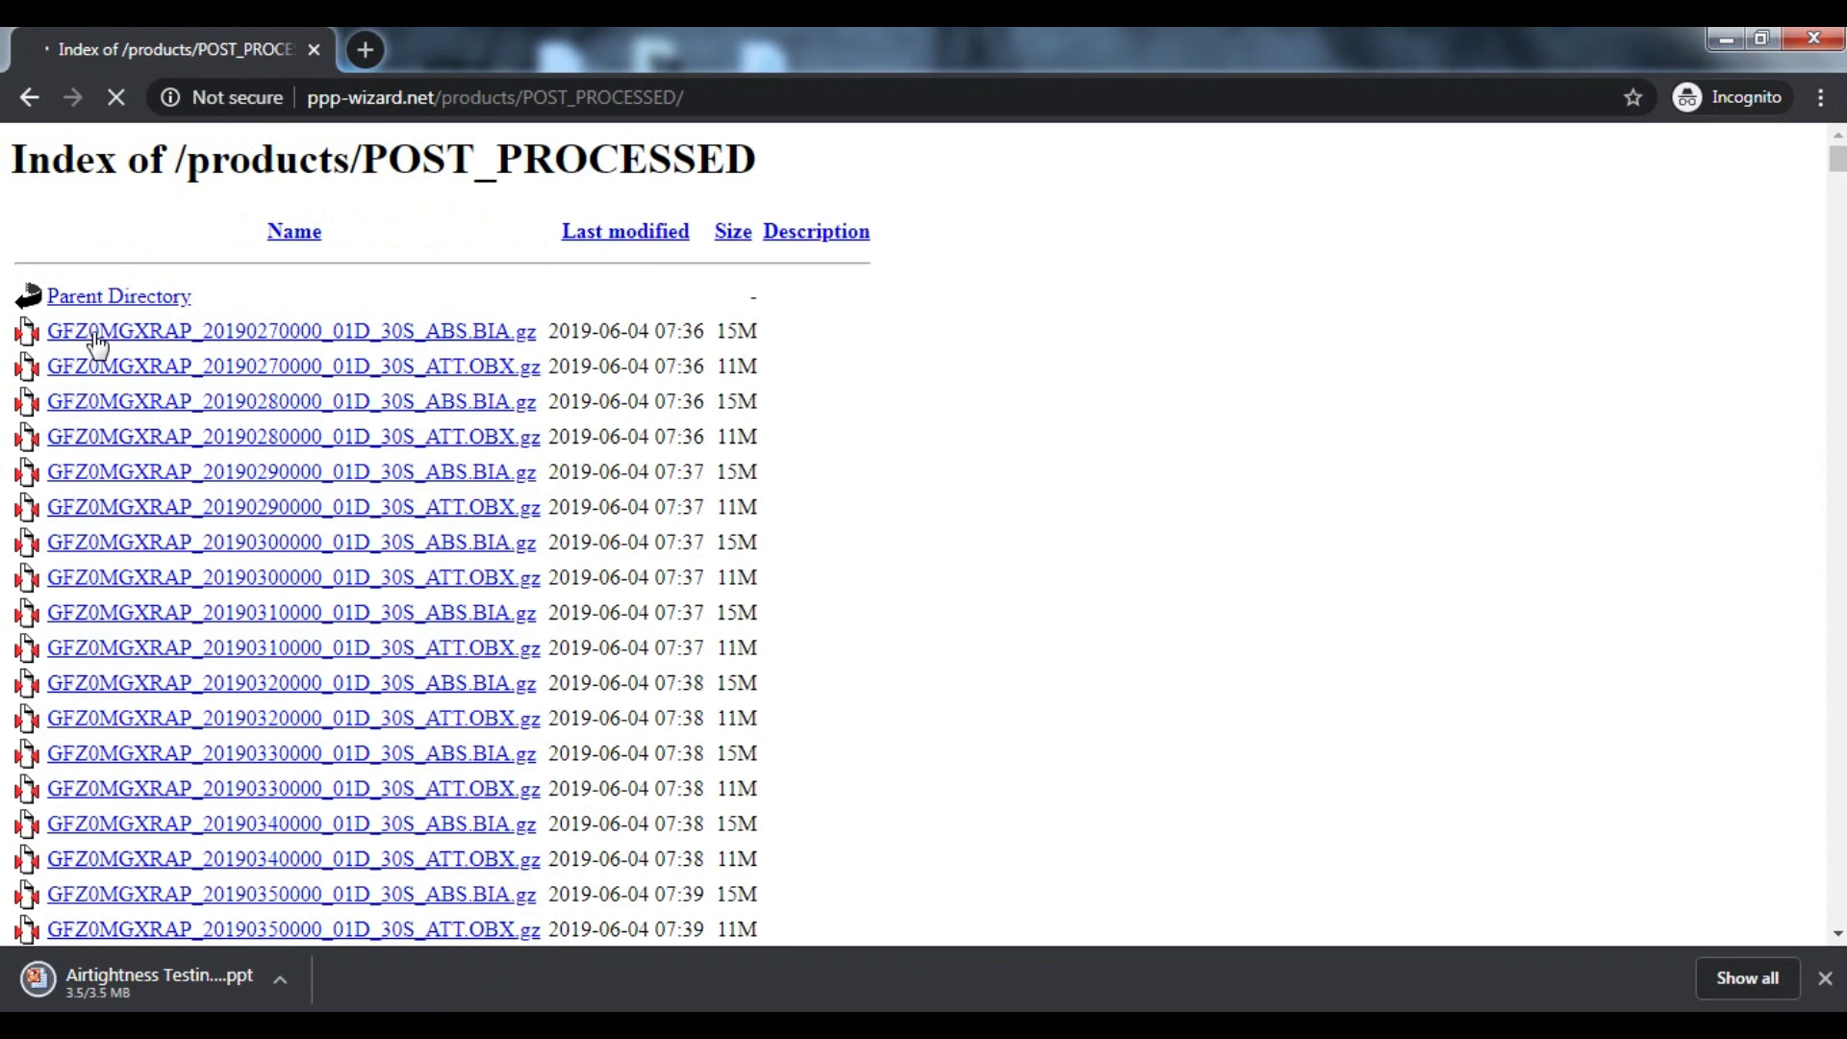
- Look through the file list in POST_PROCESSED, go back to /products and open the REAL_TIME folder
scroll(125, 394, down, 7)
scroll(153, 481, down, 6)
scroll(149, 529, up, 4)
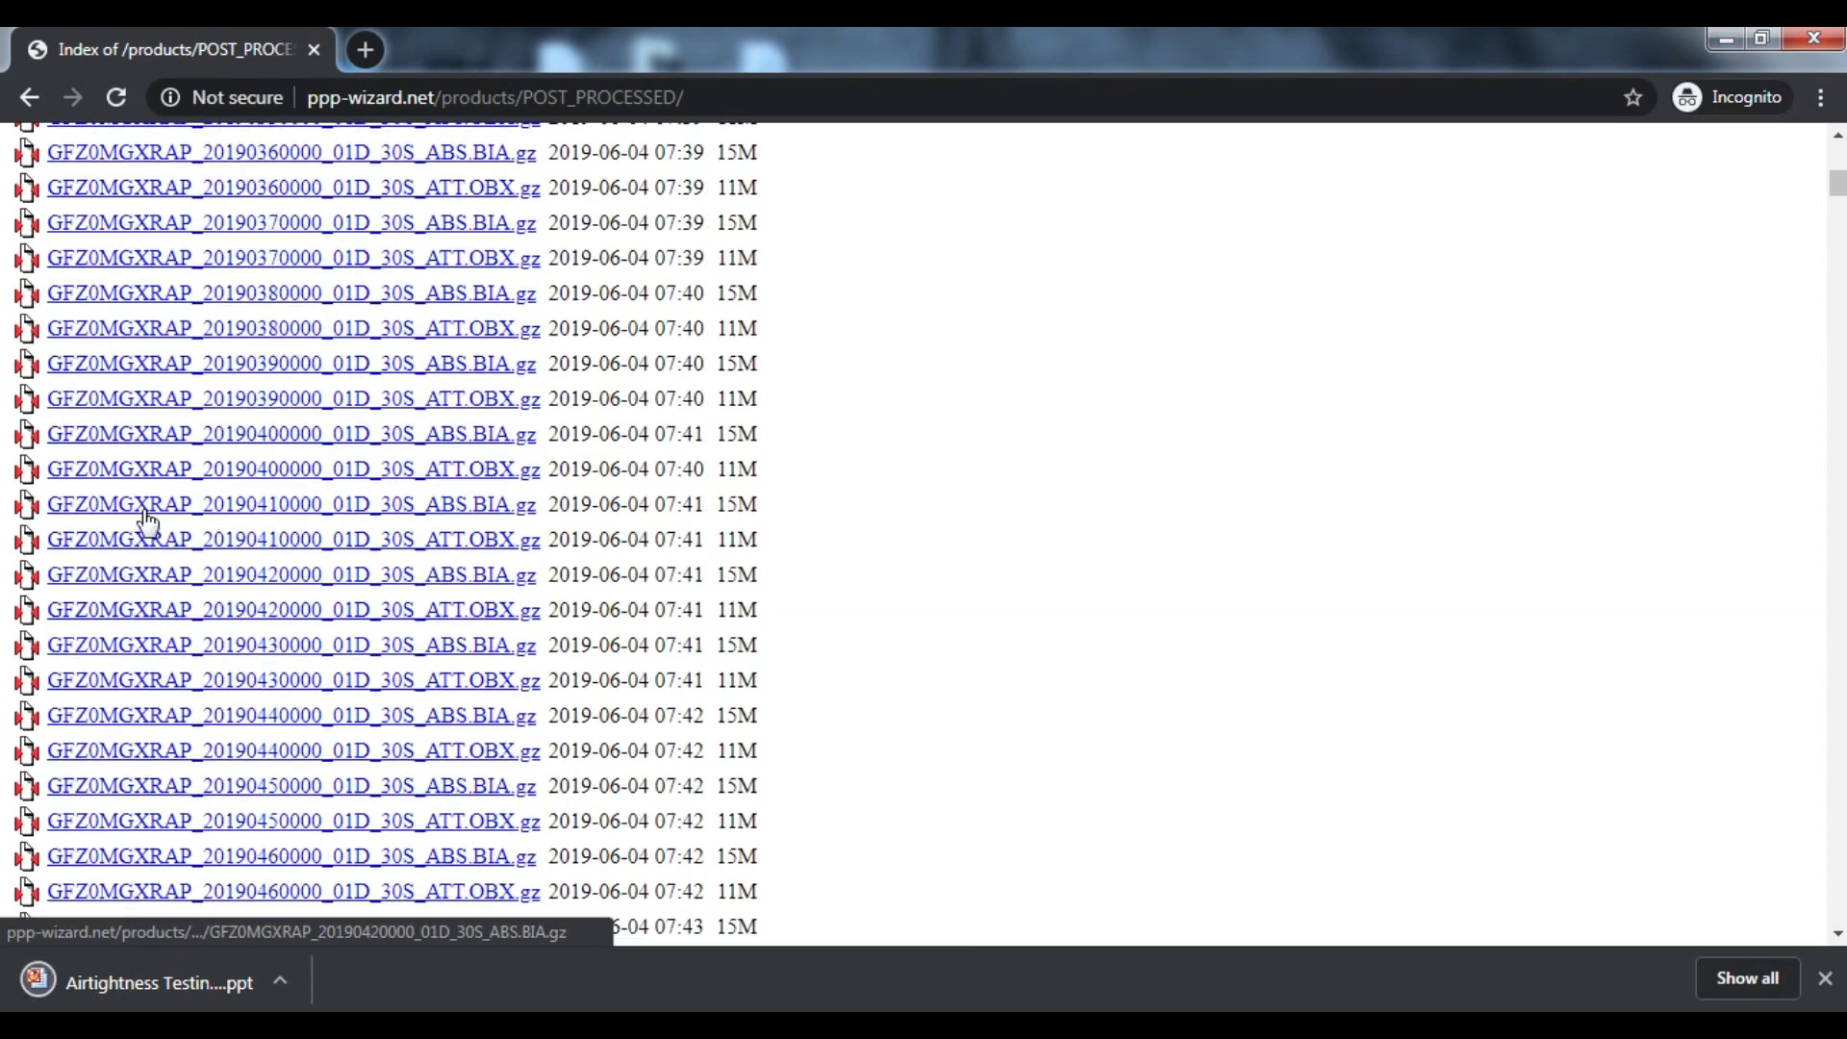
scroll(193, 442, down, 20)
scroll(279, 369, down, 20)
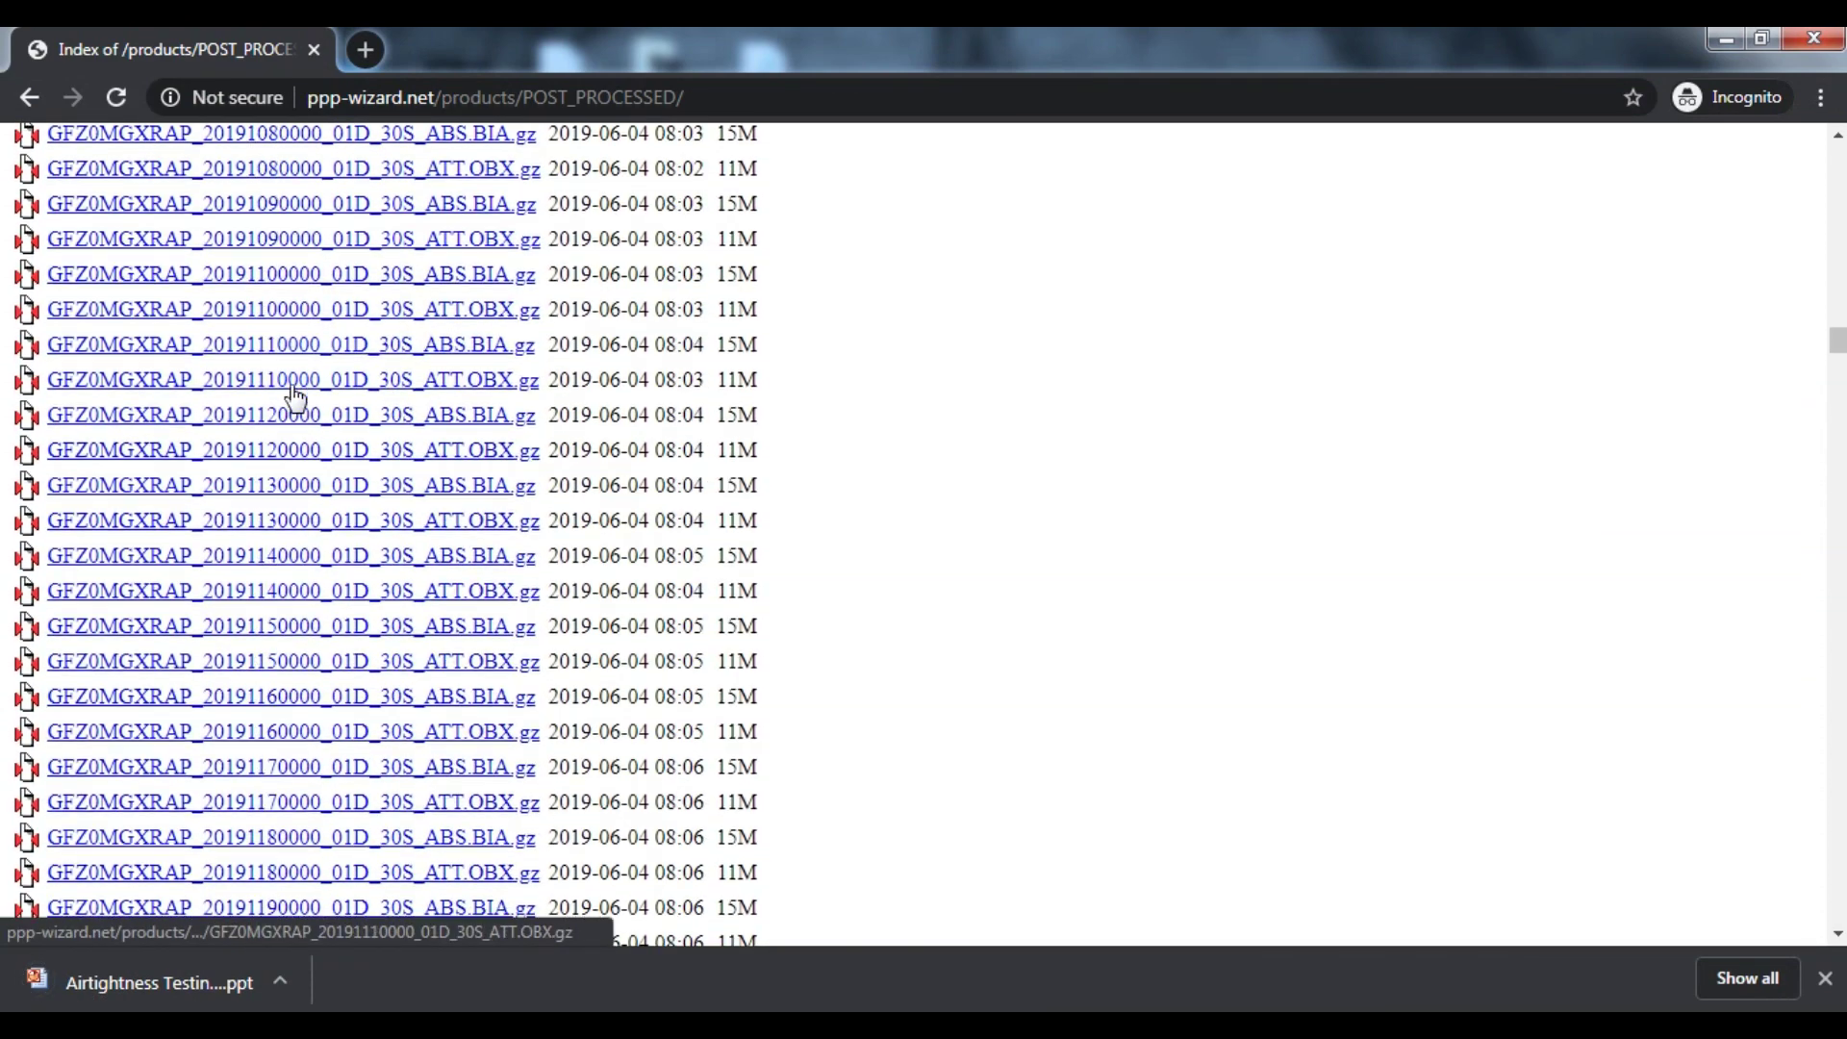
scroll(318, 505, up, 20)
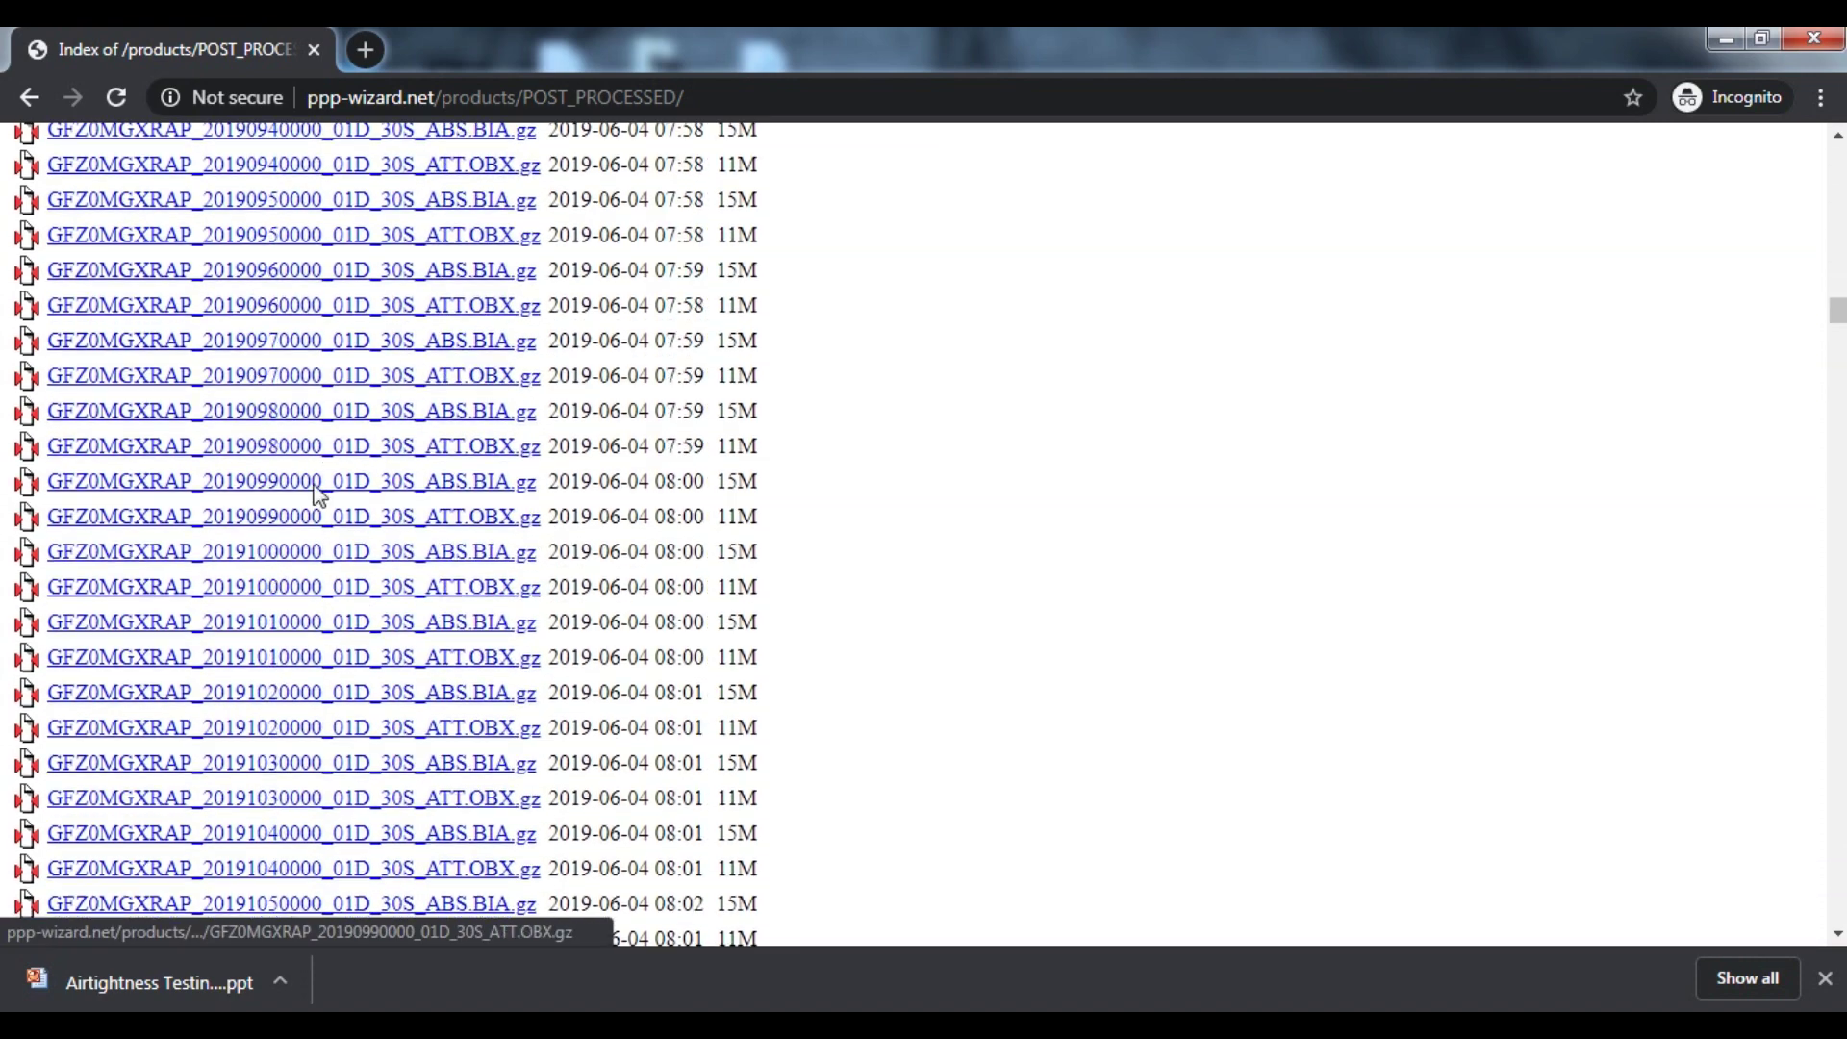
scroll(317, 481, up, 8)
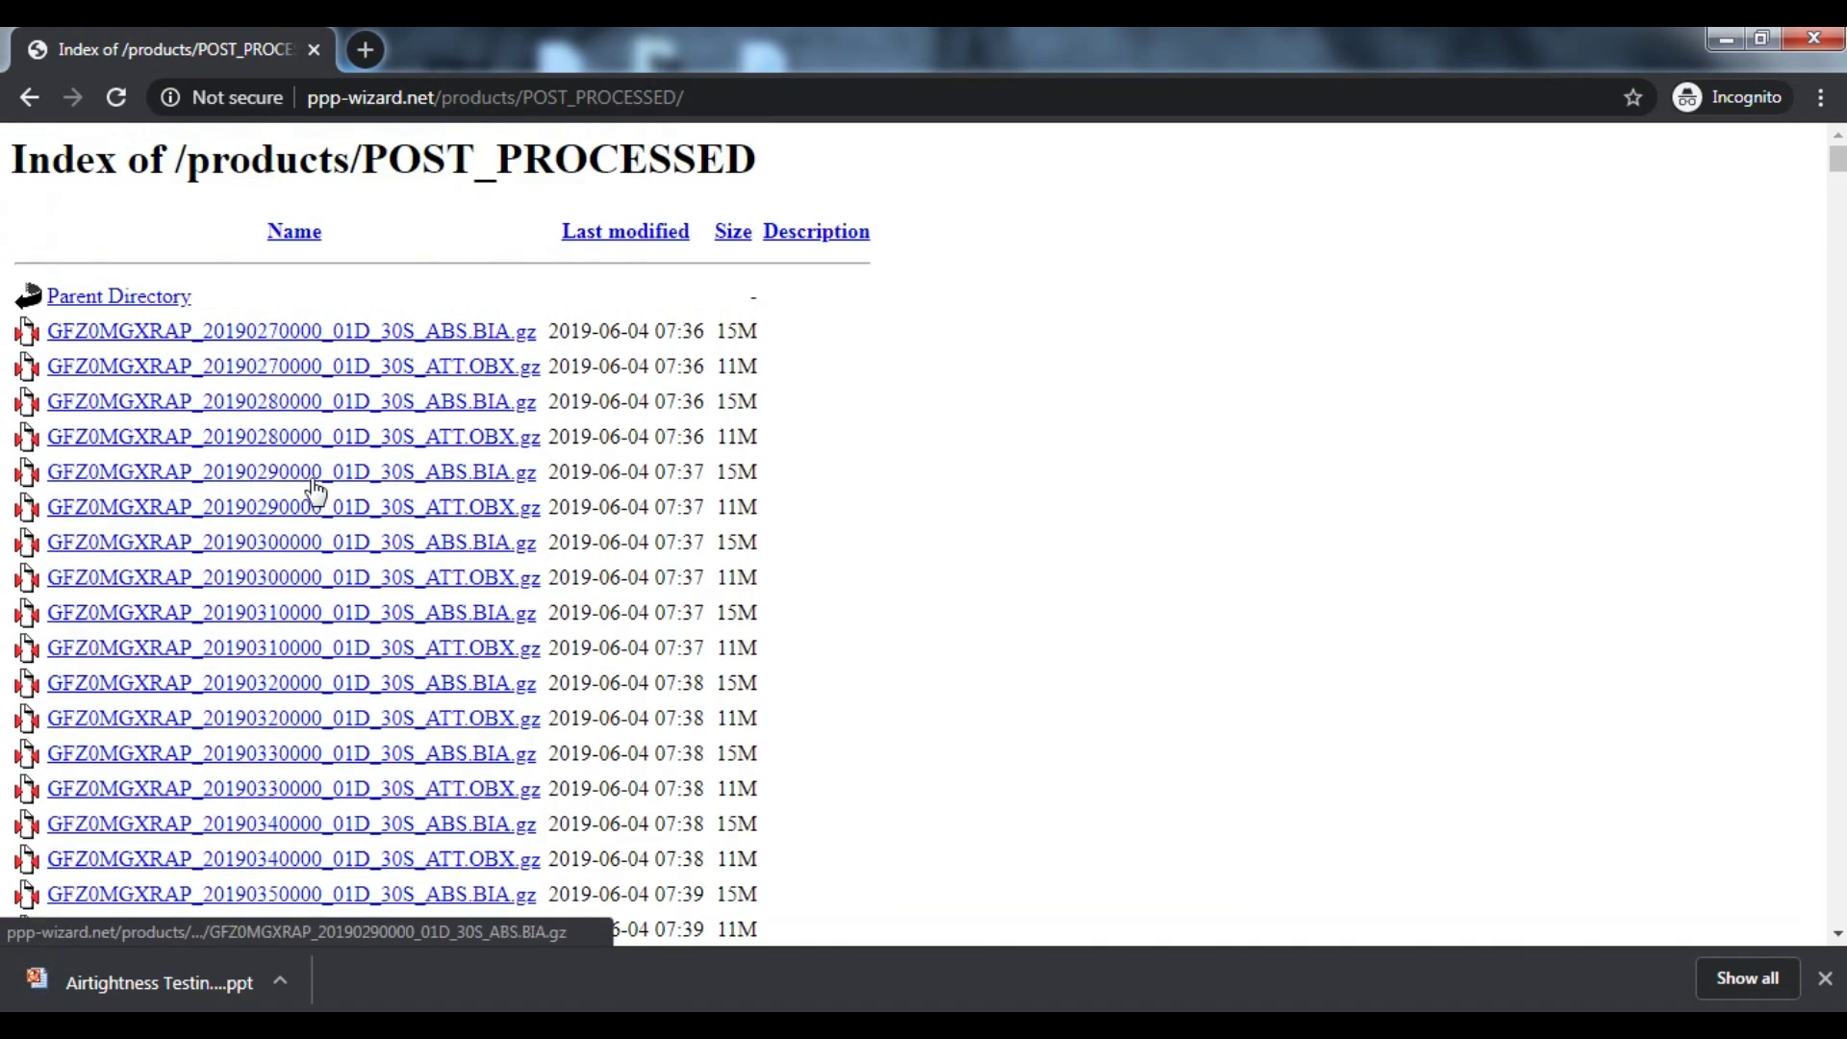
click(29, 97)
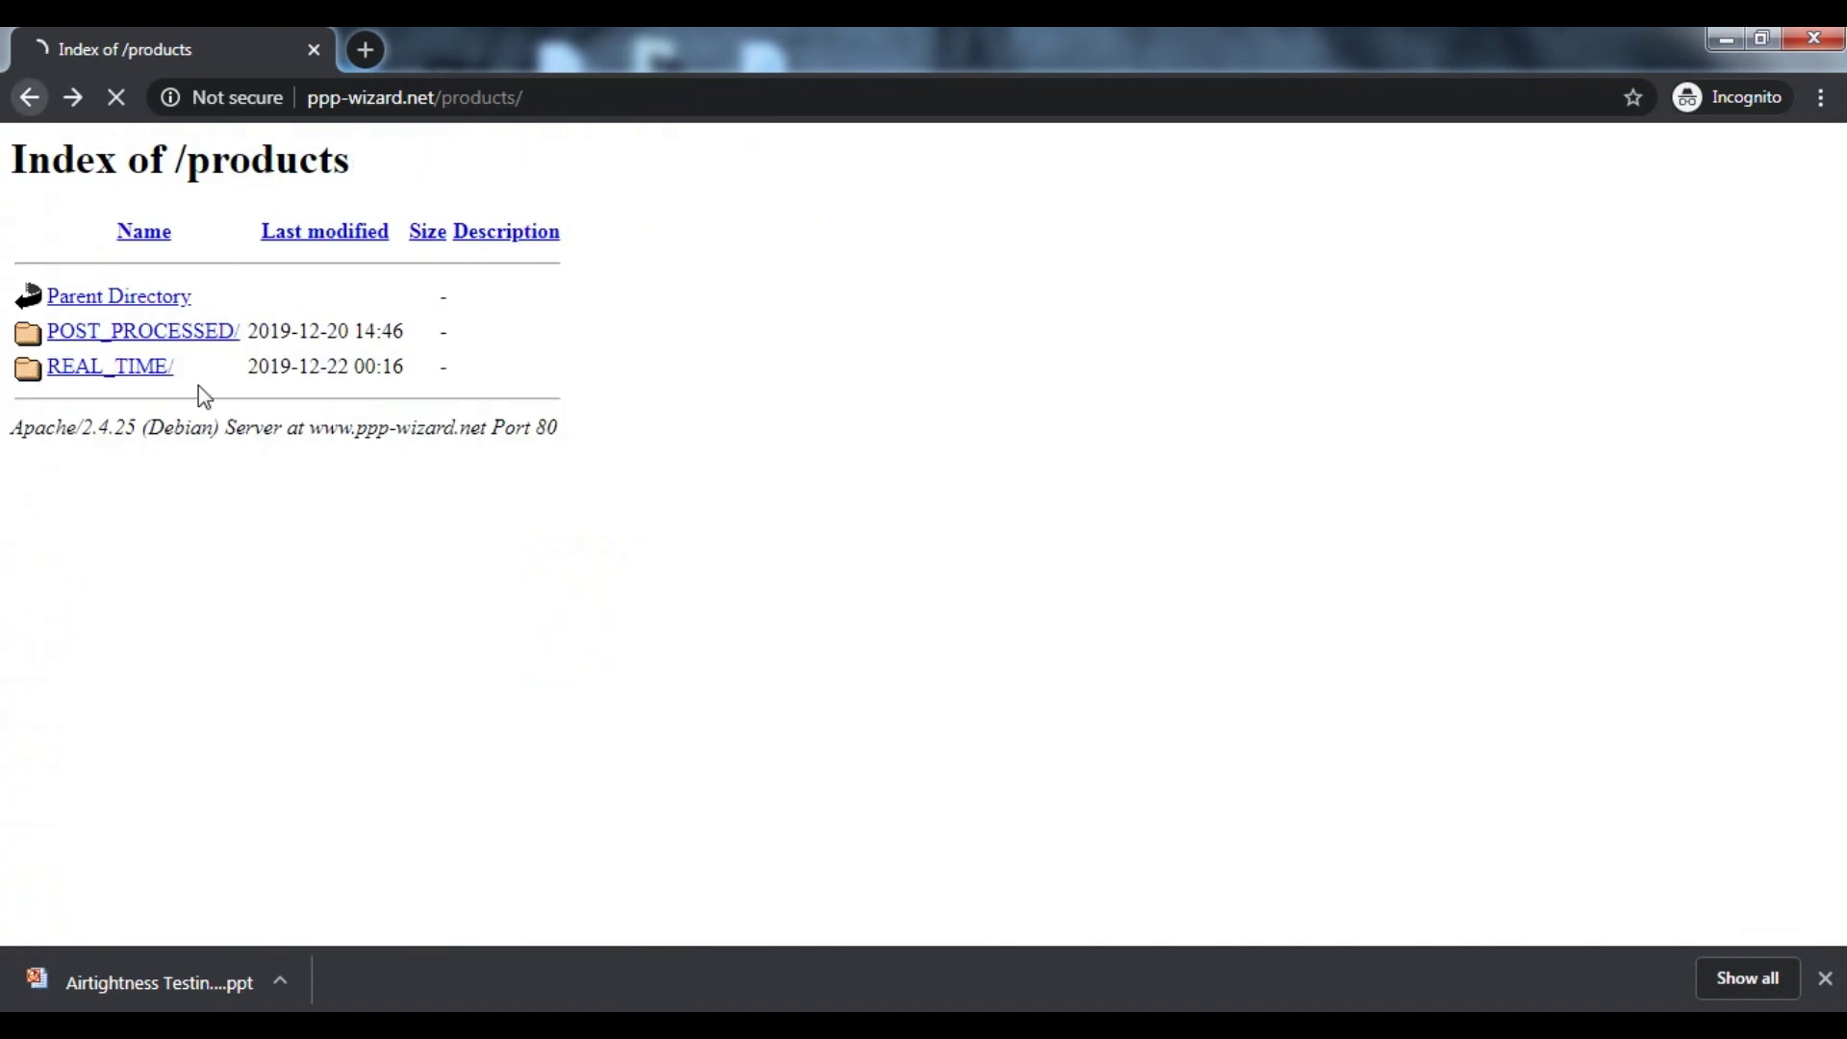
click(112, 373)
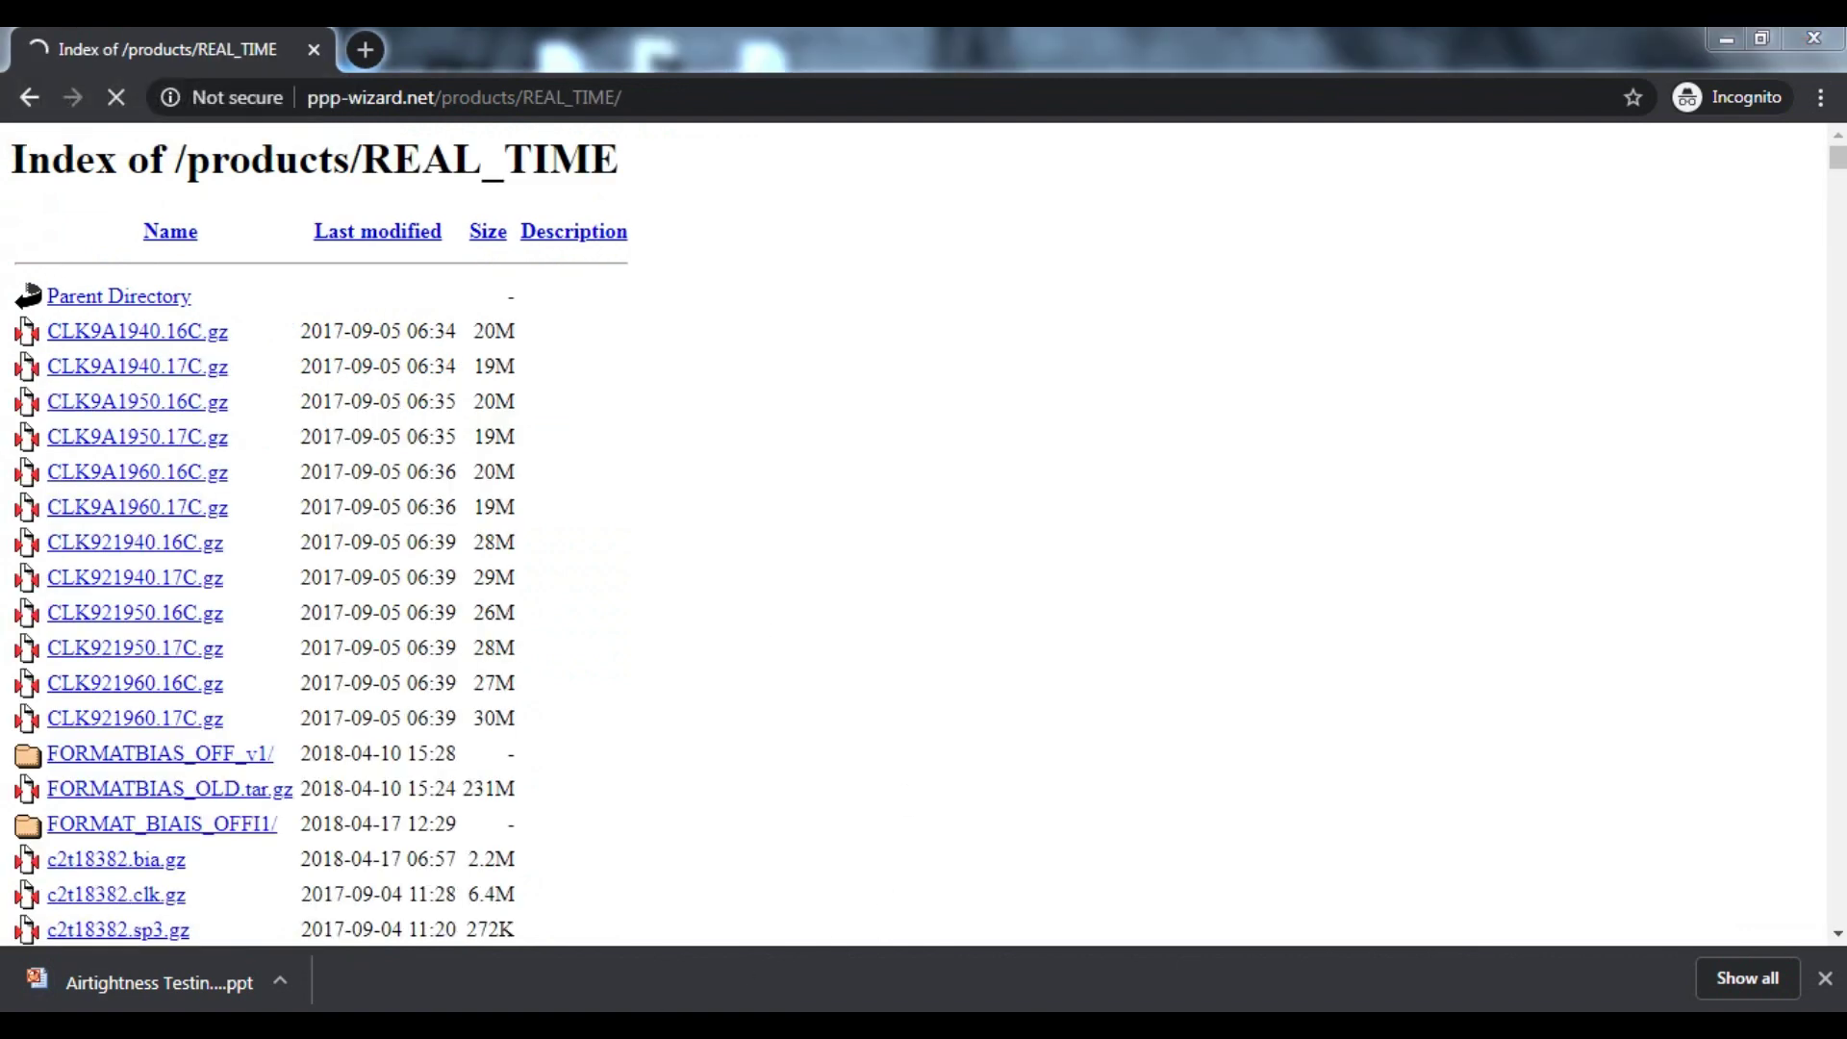
- Switch back to the notes in Sublime Text and review the dork explanation on line 20 and the log-file dork on line 23
click(588, 1019)
drag(116, 483, 505, 483)
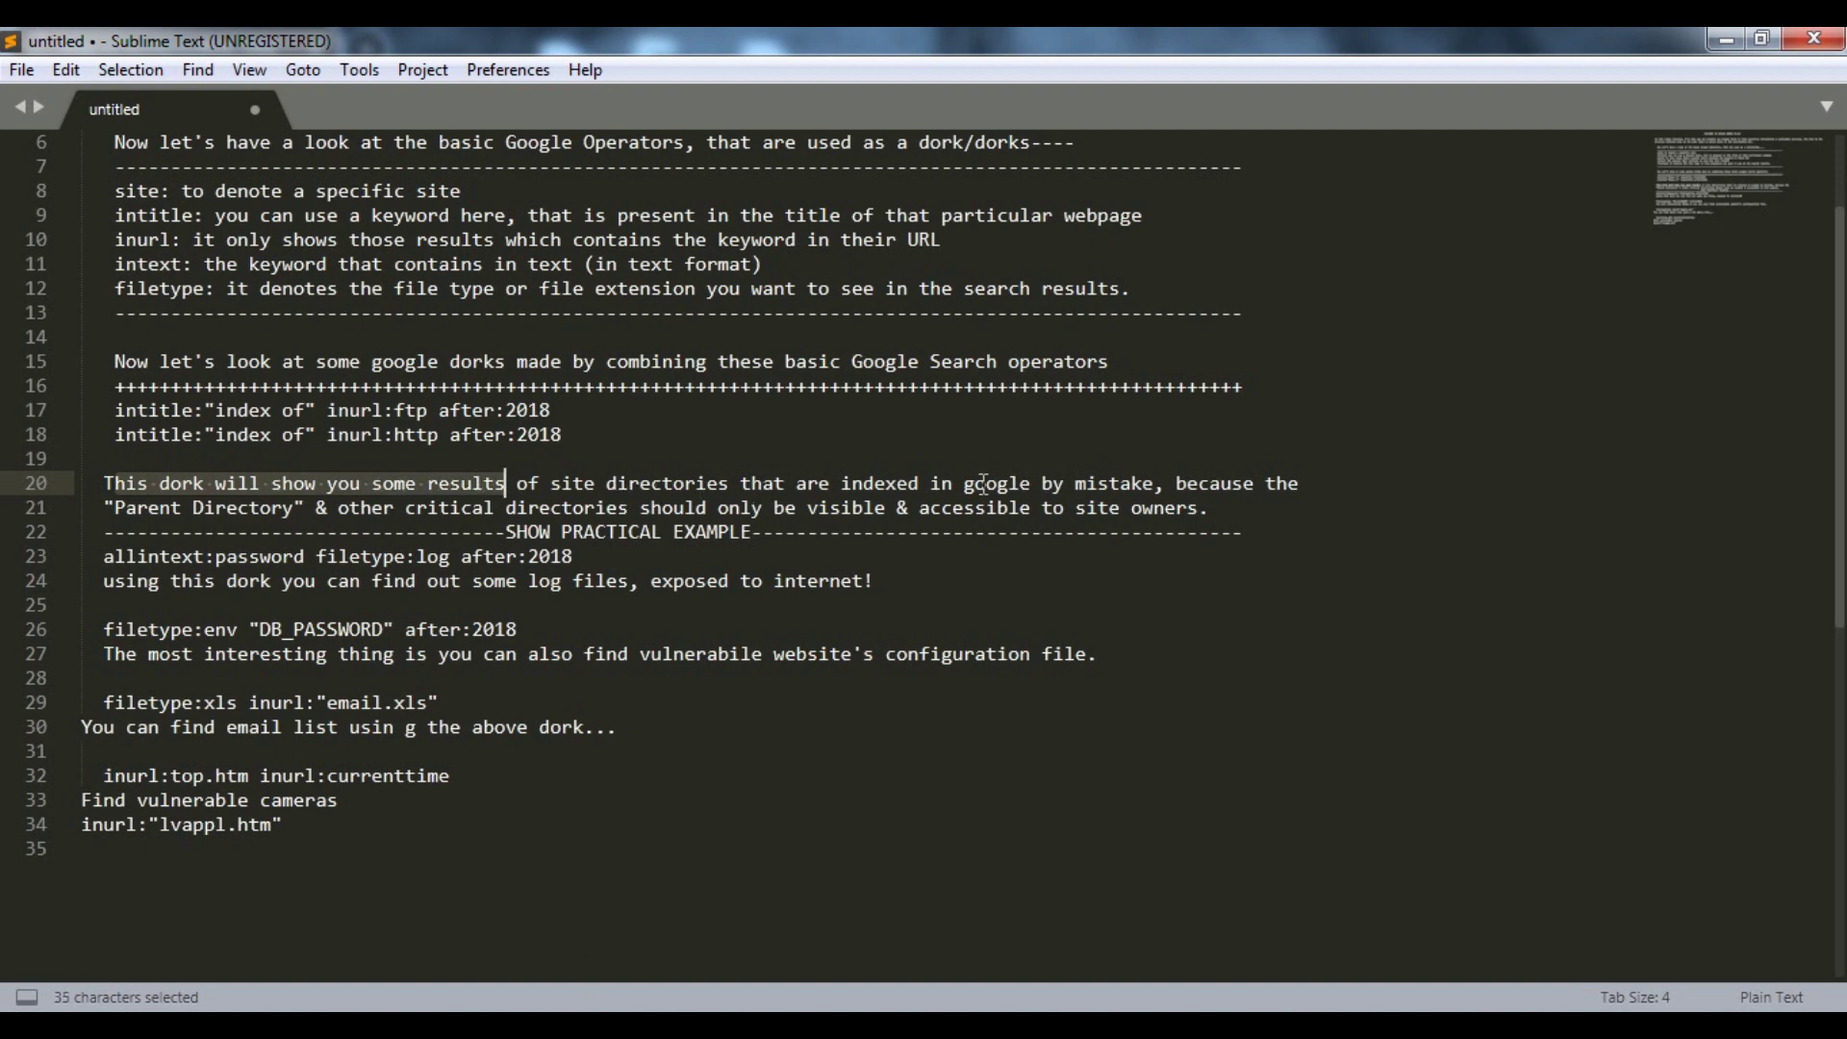
scroll(491, 589, down, 1)
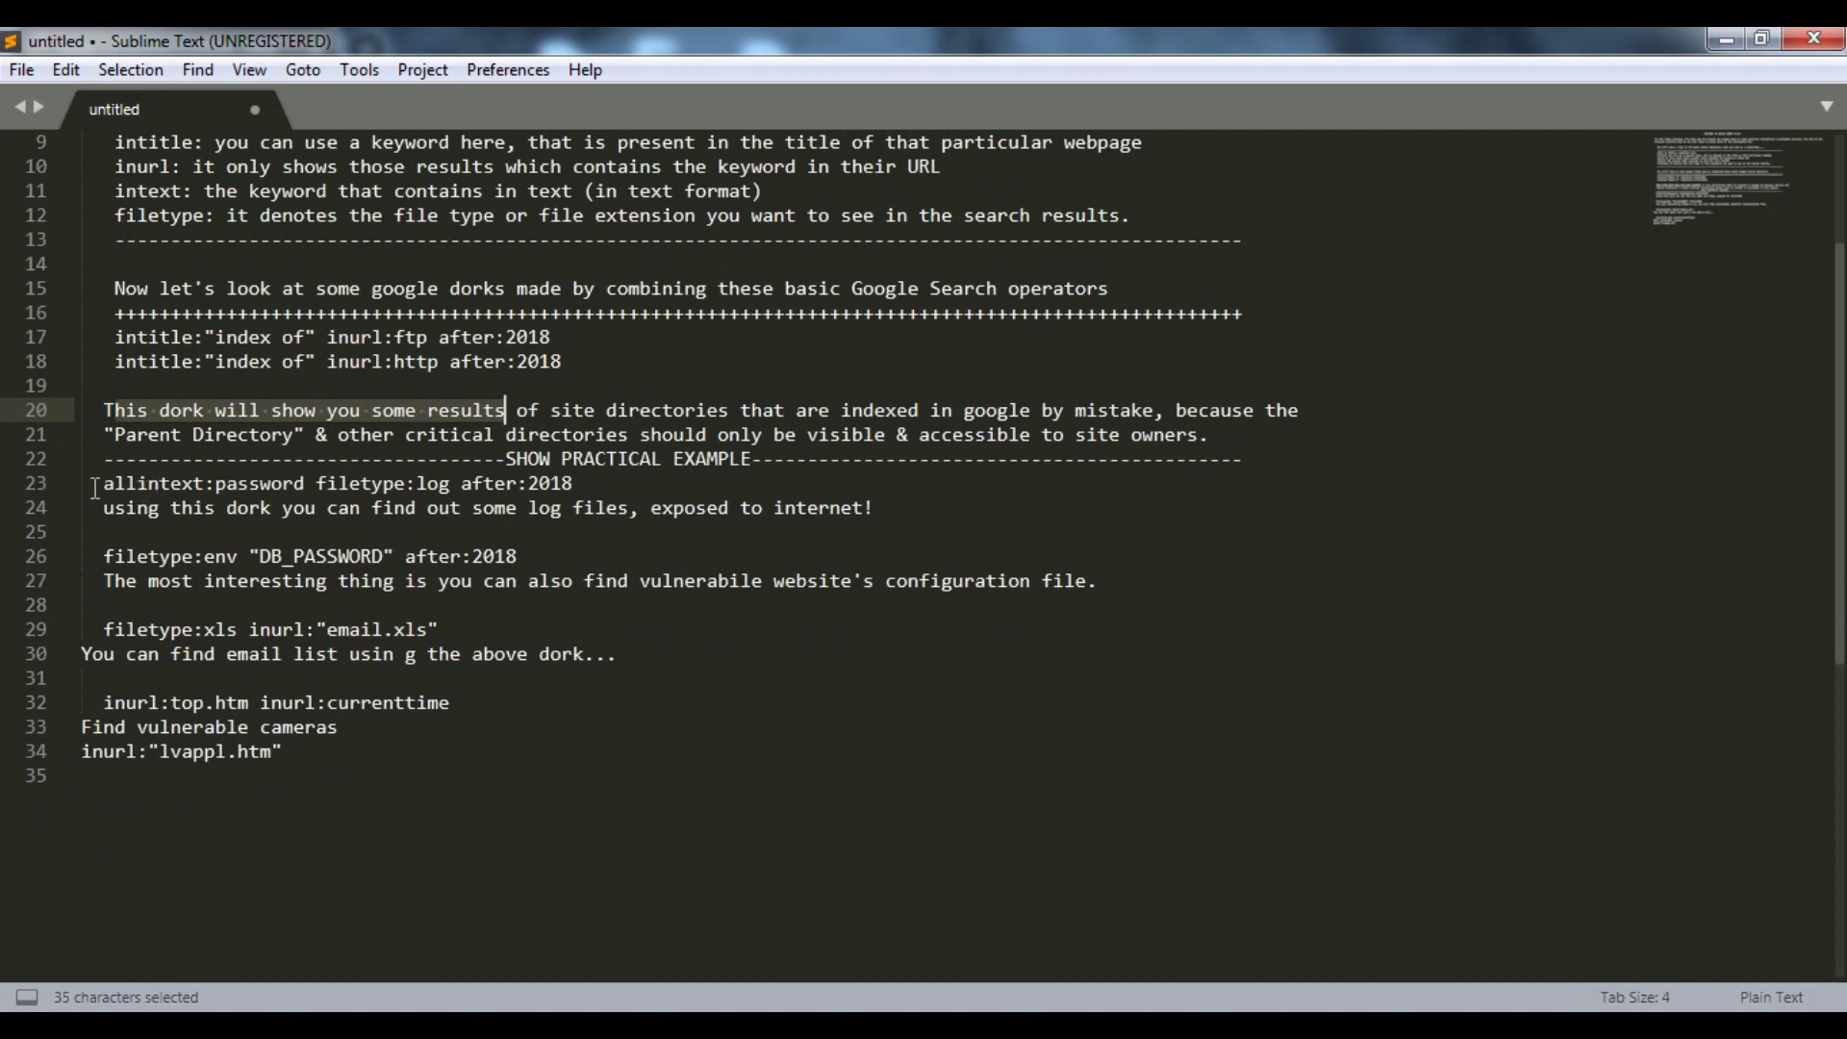
drag(95, 488, 195, 484)
click(147, 484)
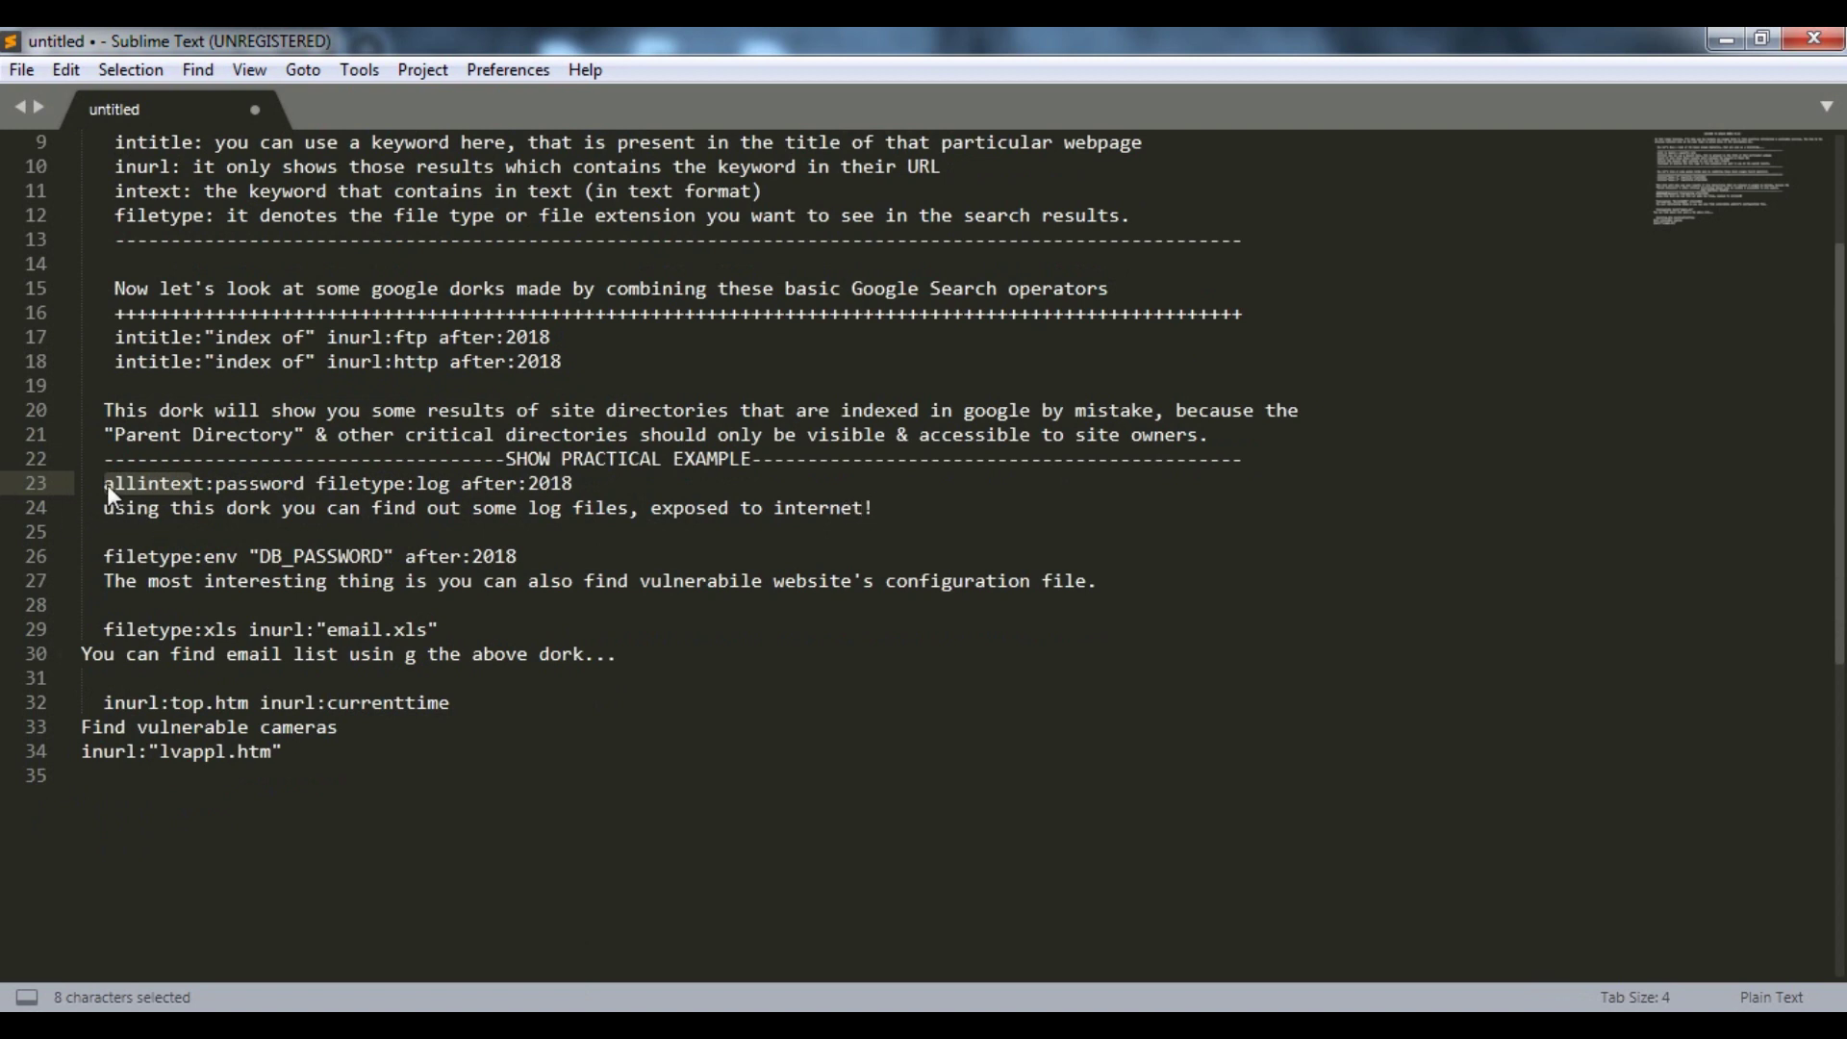
- Copy the dork allintext:password filetype:log after:2018 from the notes and search for it in a new incognito tab
drag(104, 483, 563, 483)
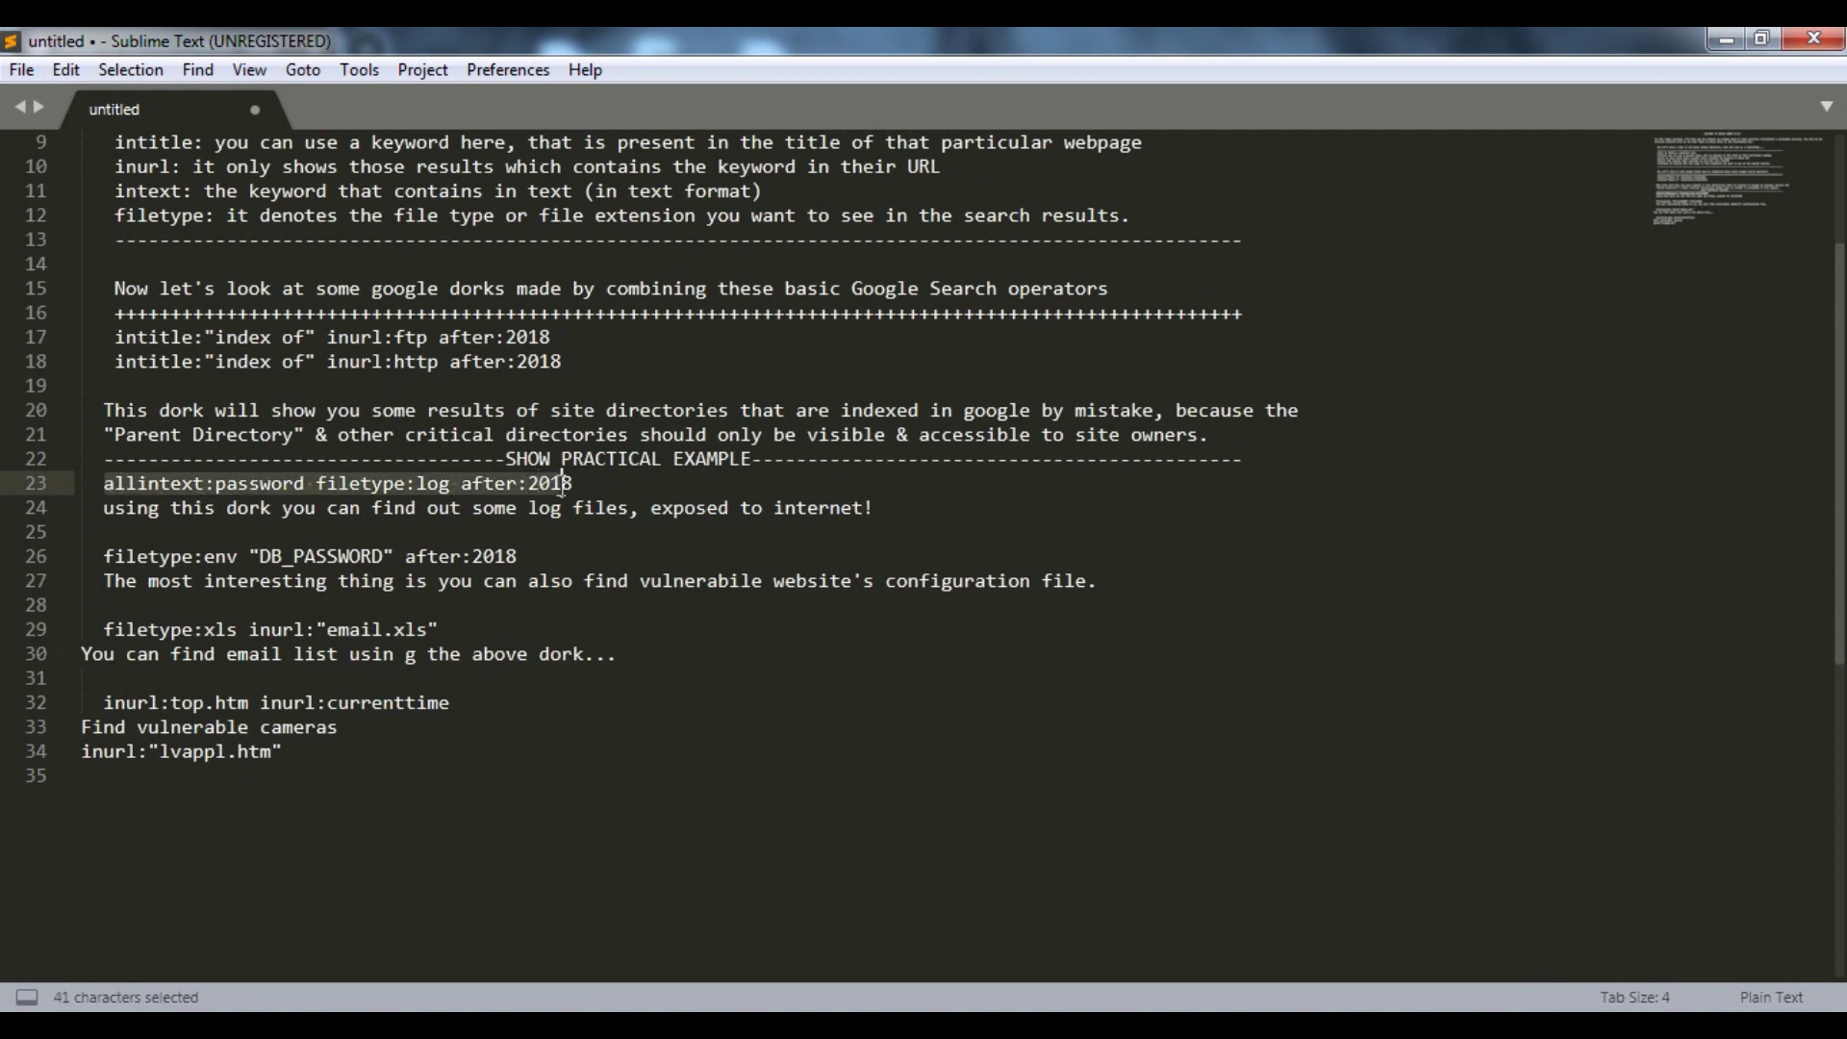
right_click(572, 483)
click(620, 577)
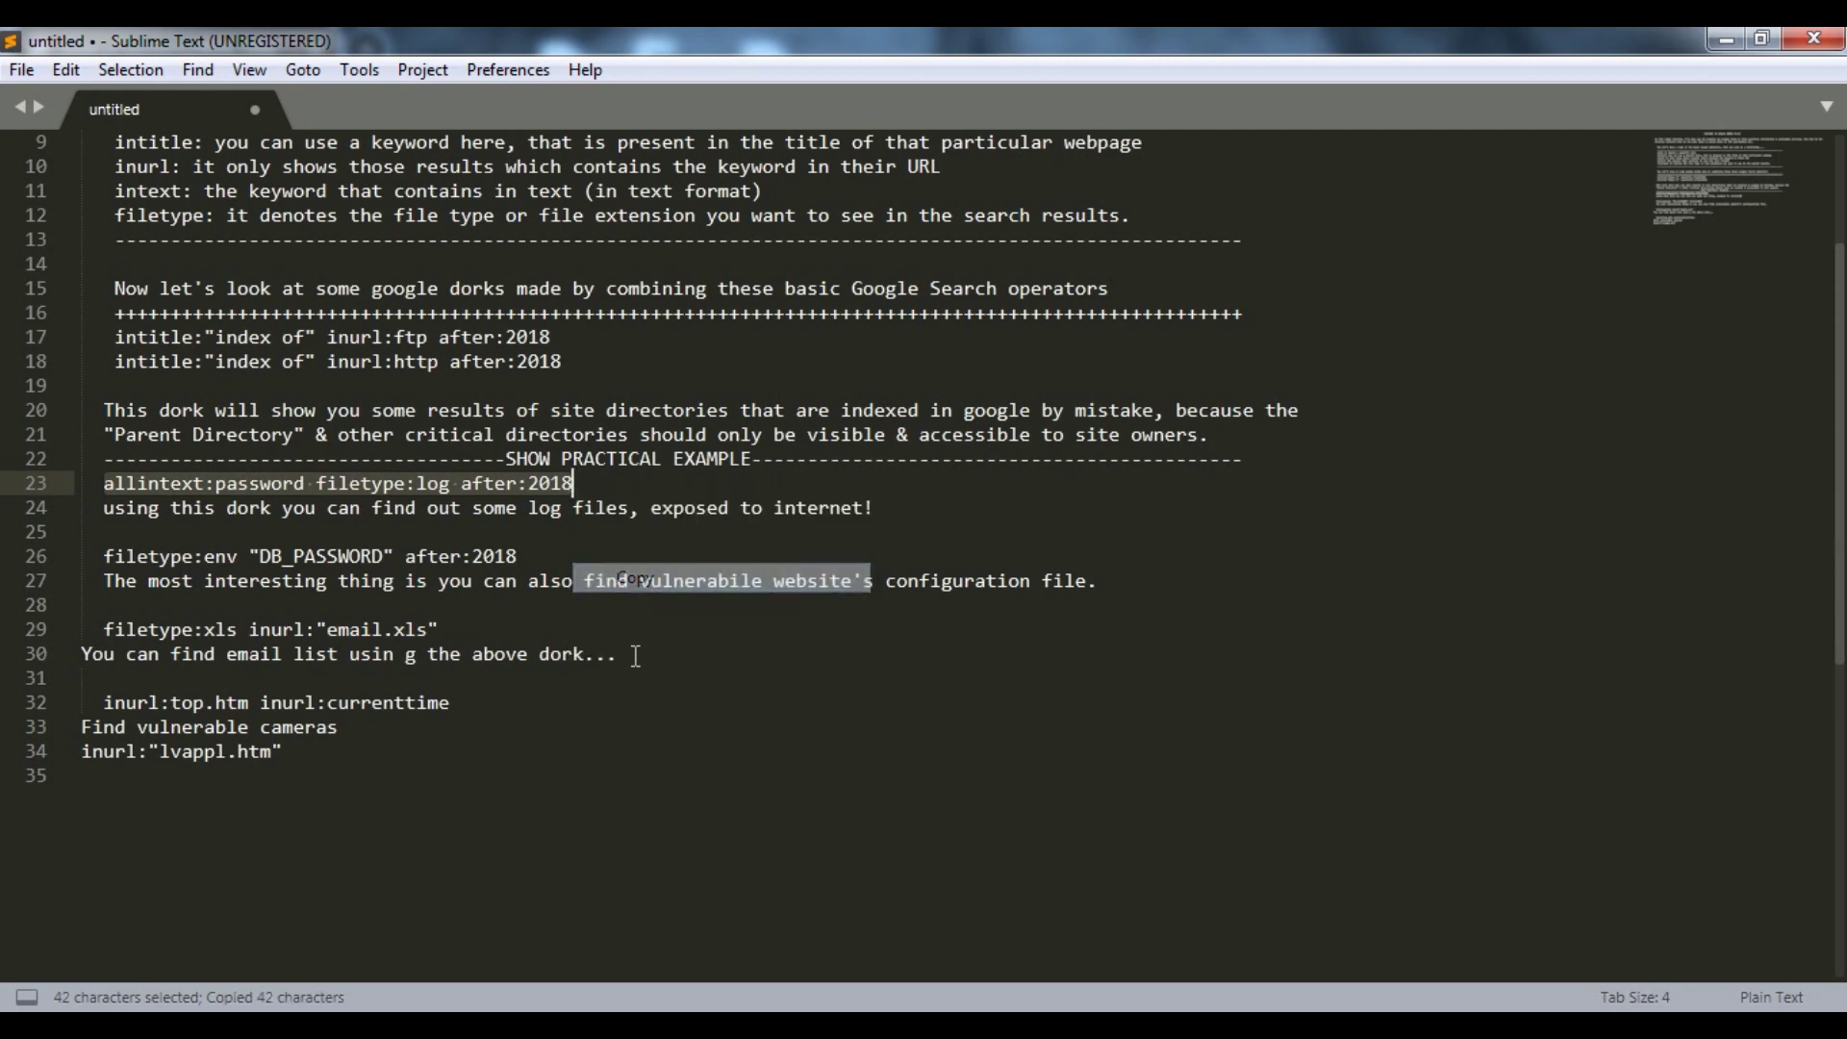
click(557, 921)
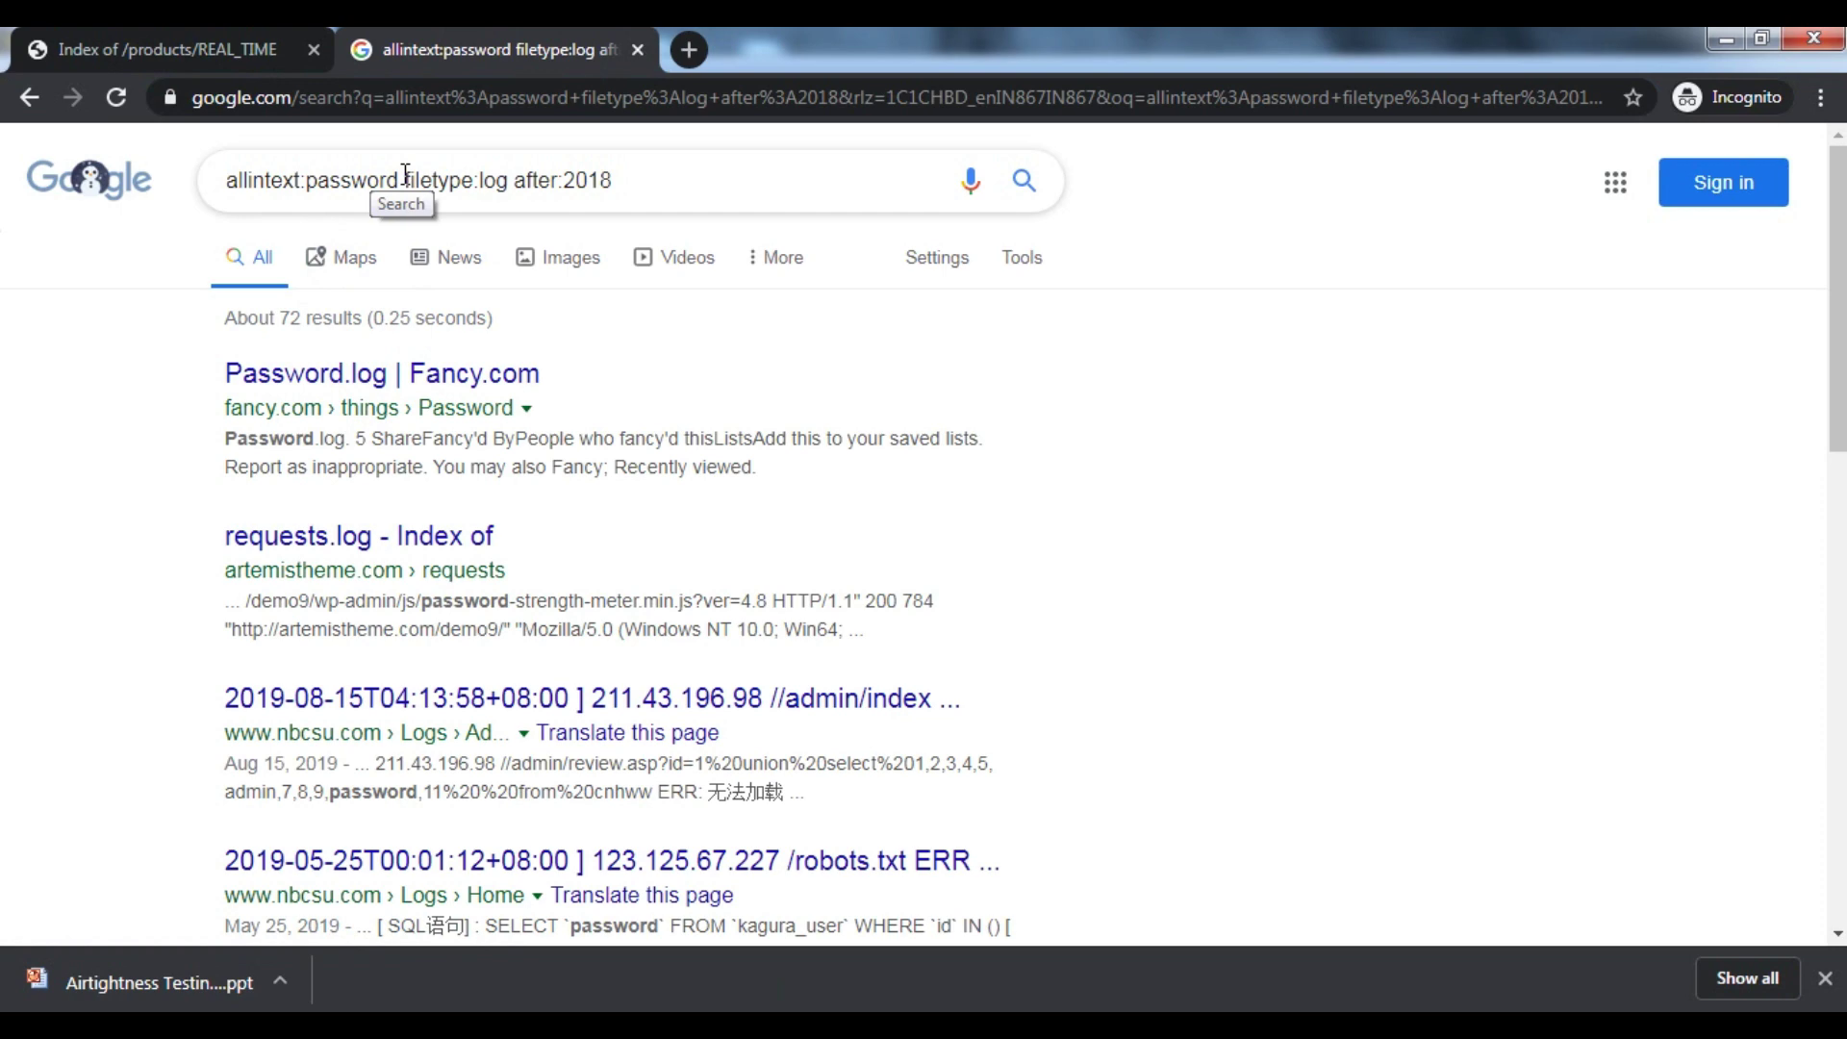
click(621, 182)
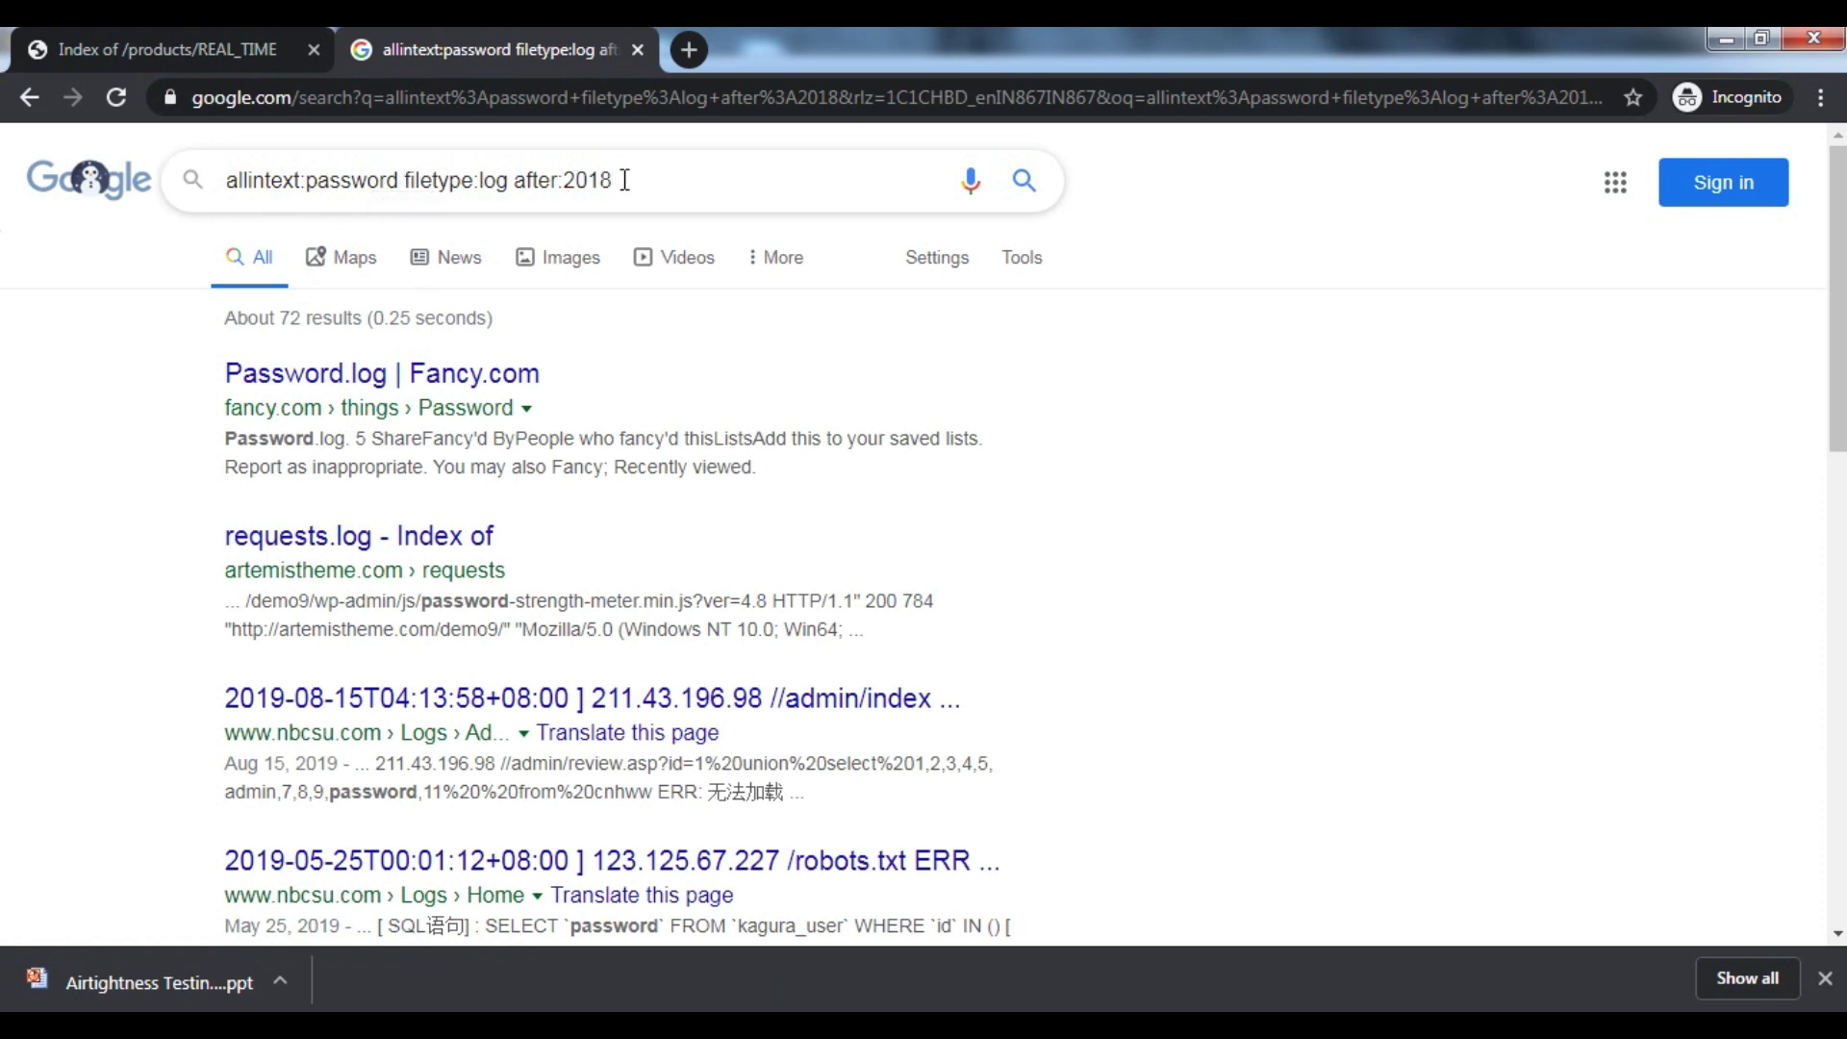
- View the fancy.com Password.log result, return to the search results and open the qa-proxy.ceph.com teuthology log
scroll(277, 354, down, 1)
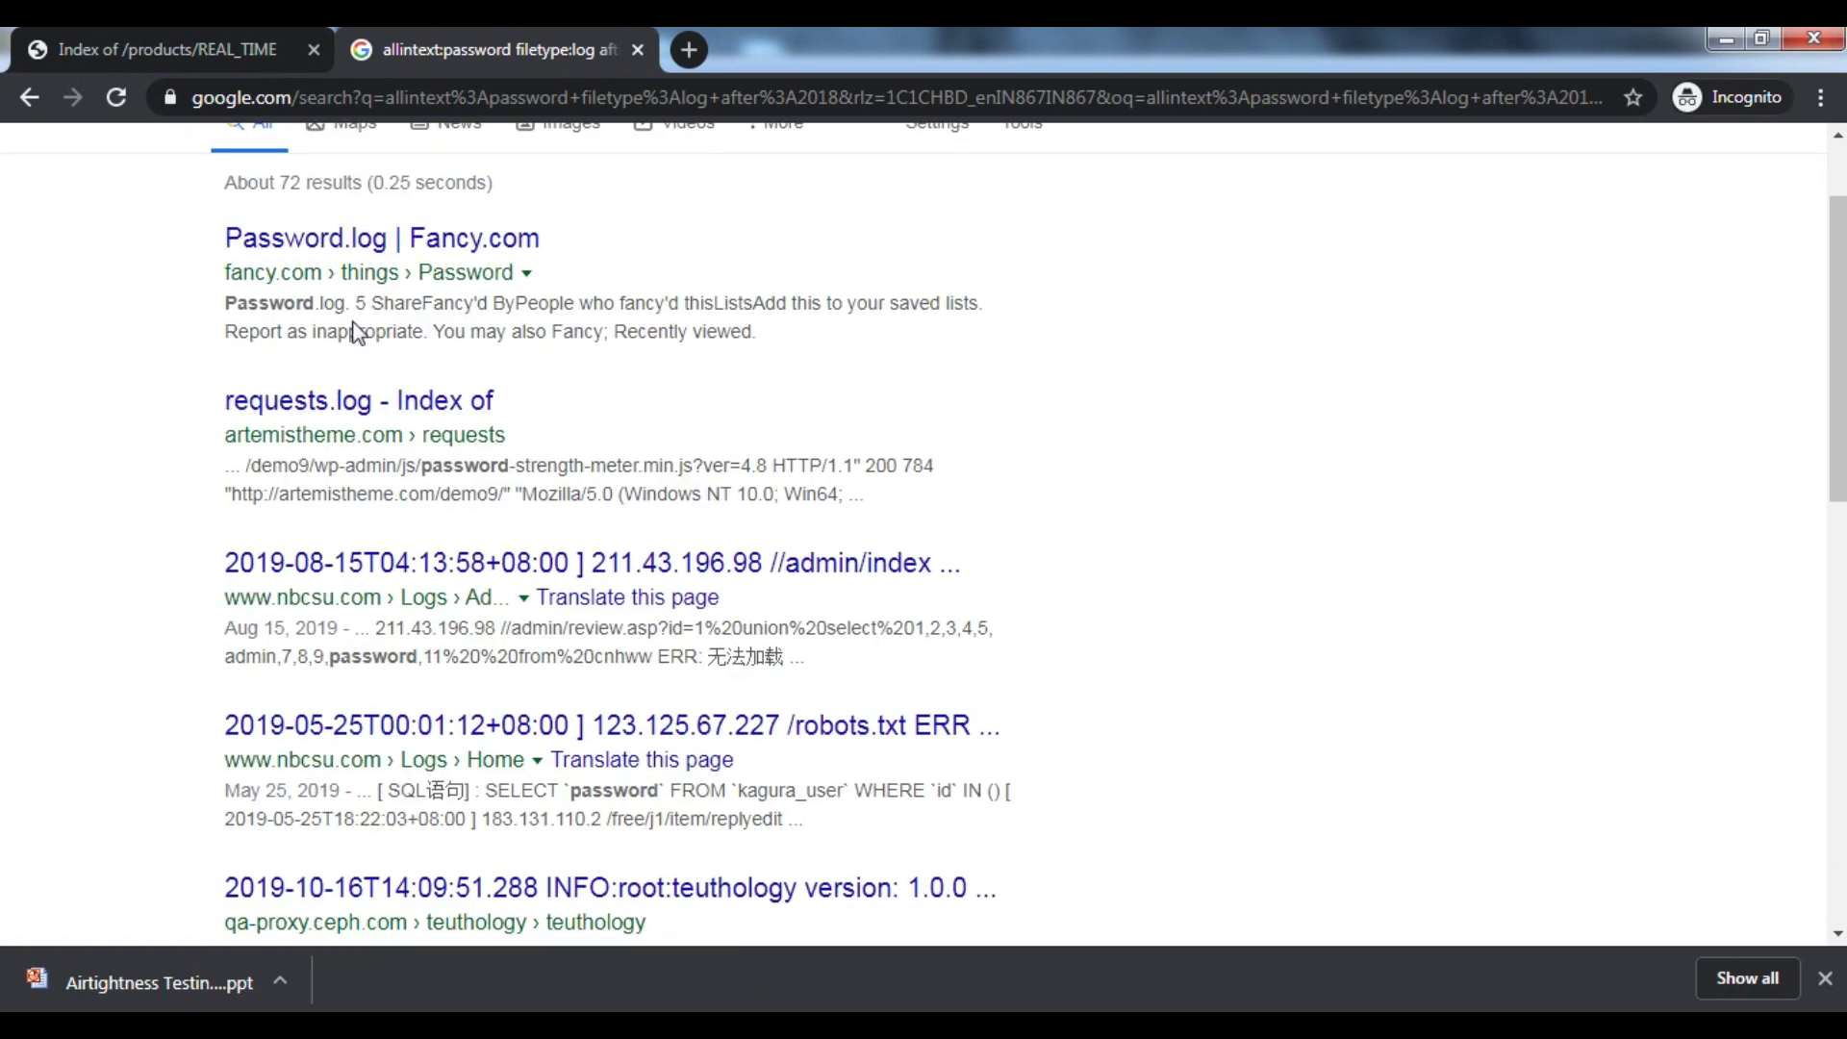
click(393, 258)
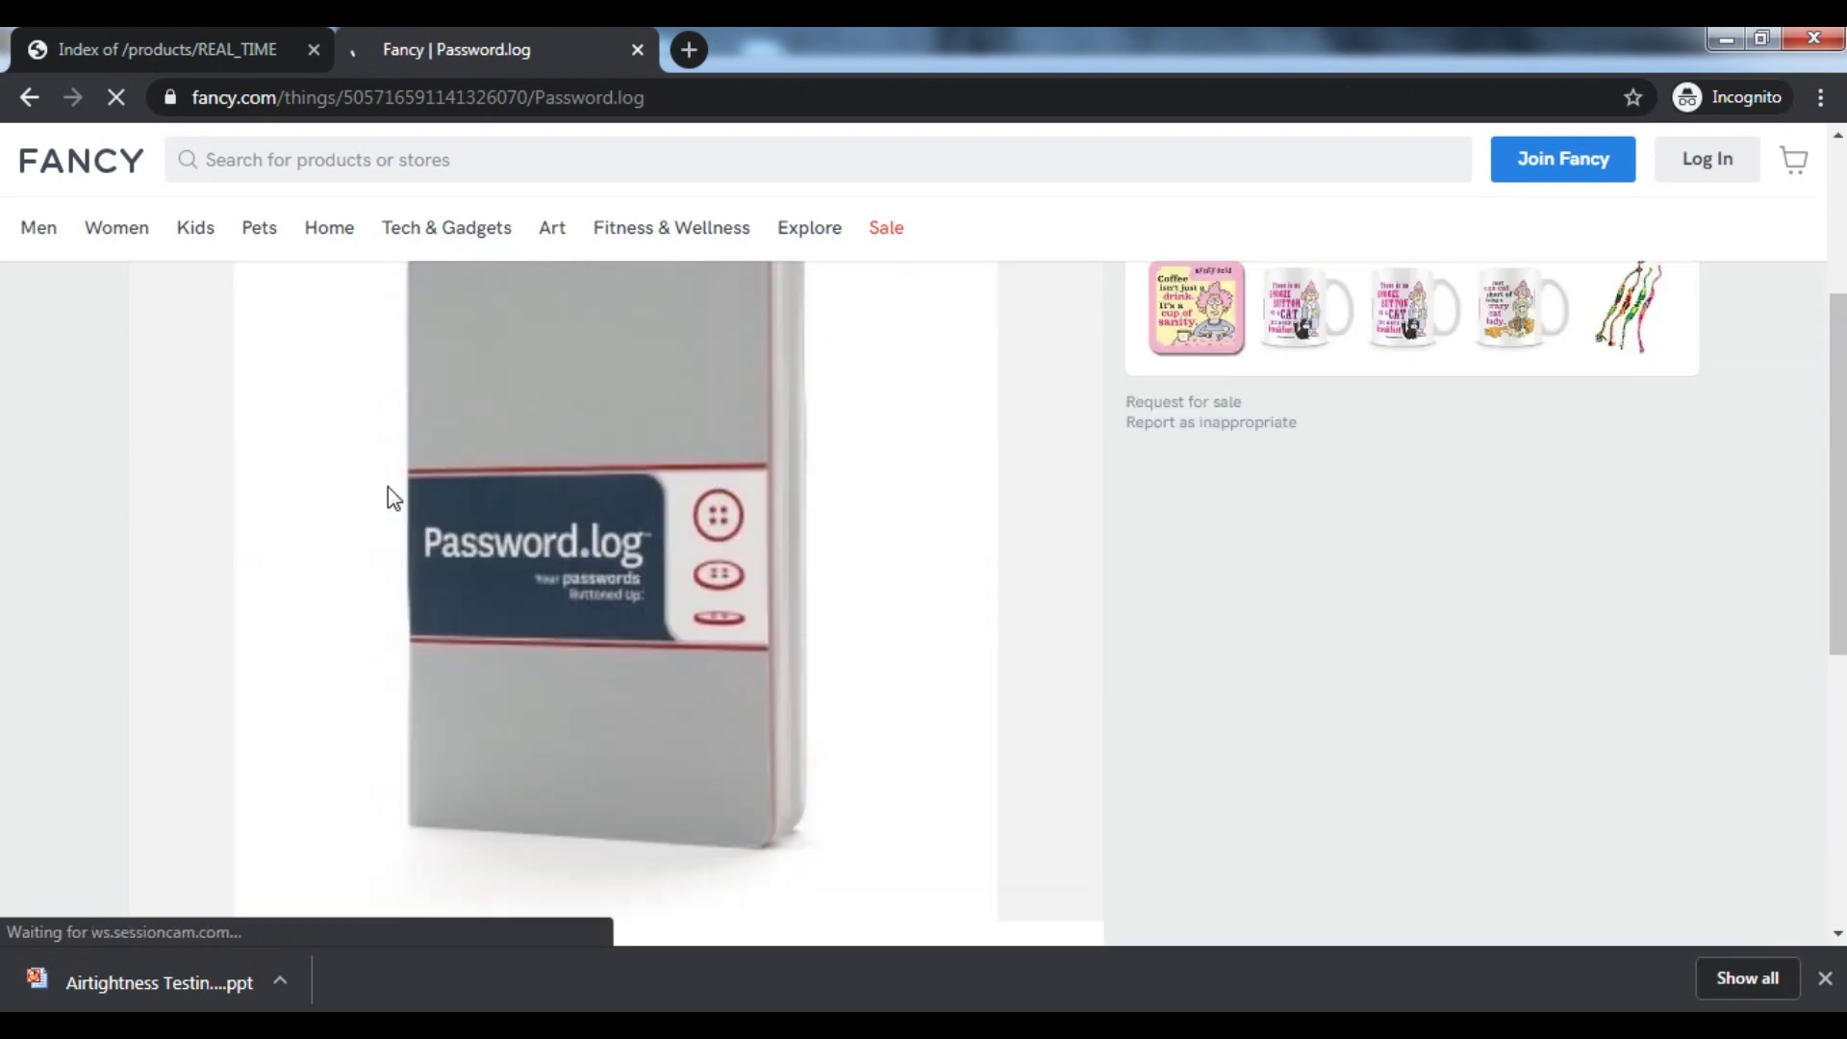
click(29, 97)
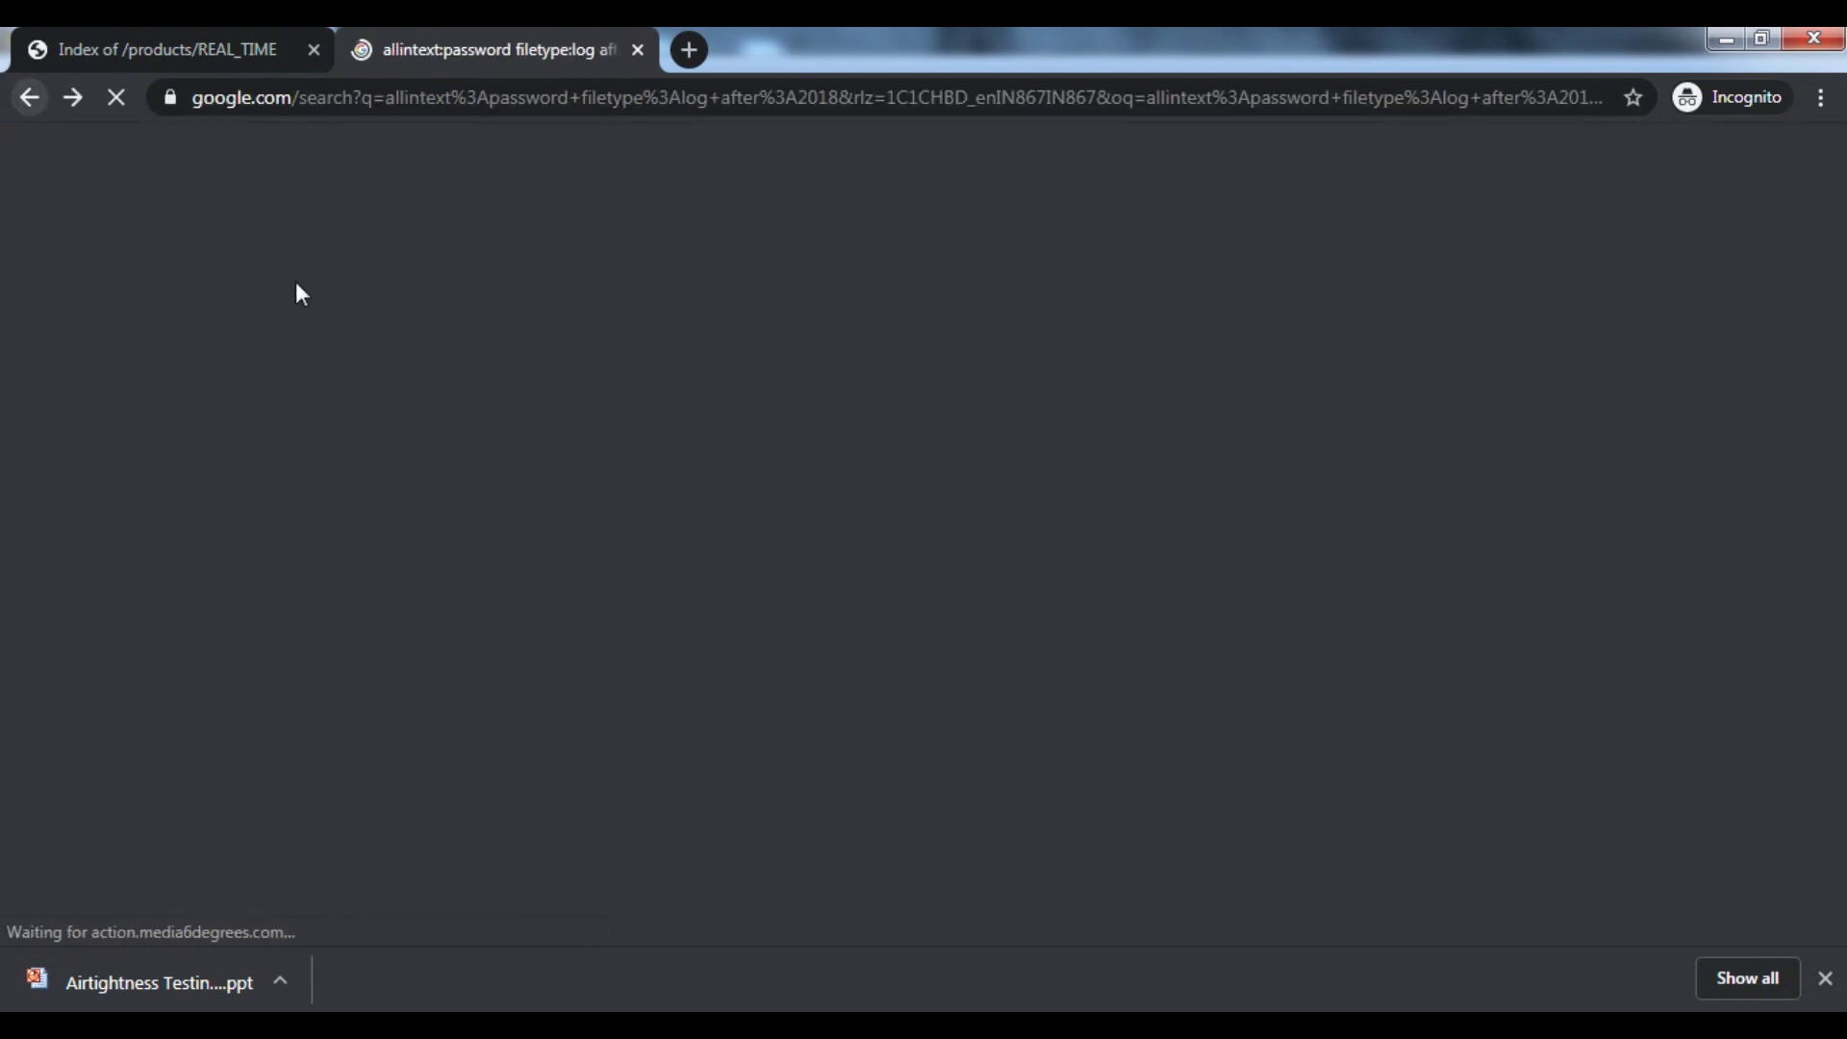
scroll(385, 365, down, 2)
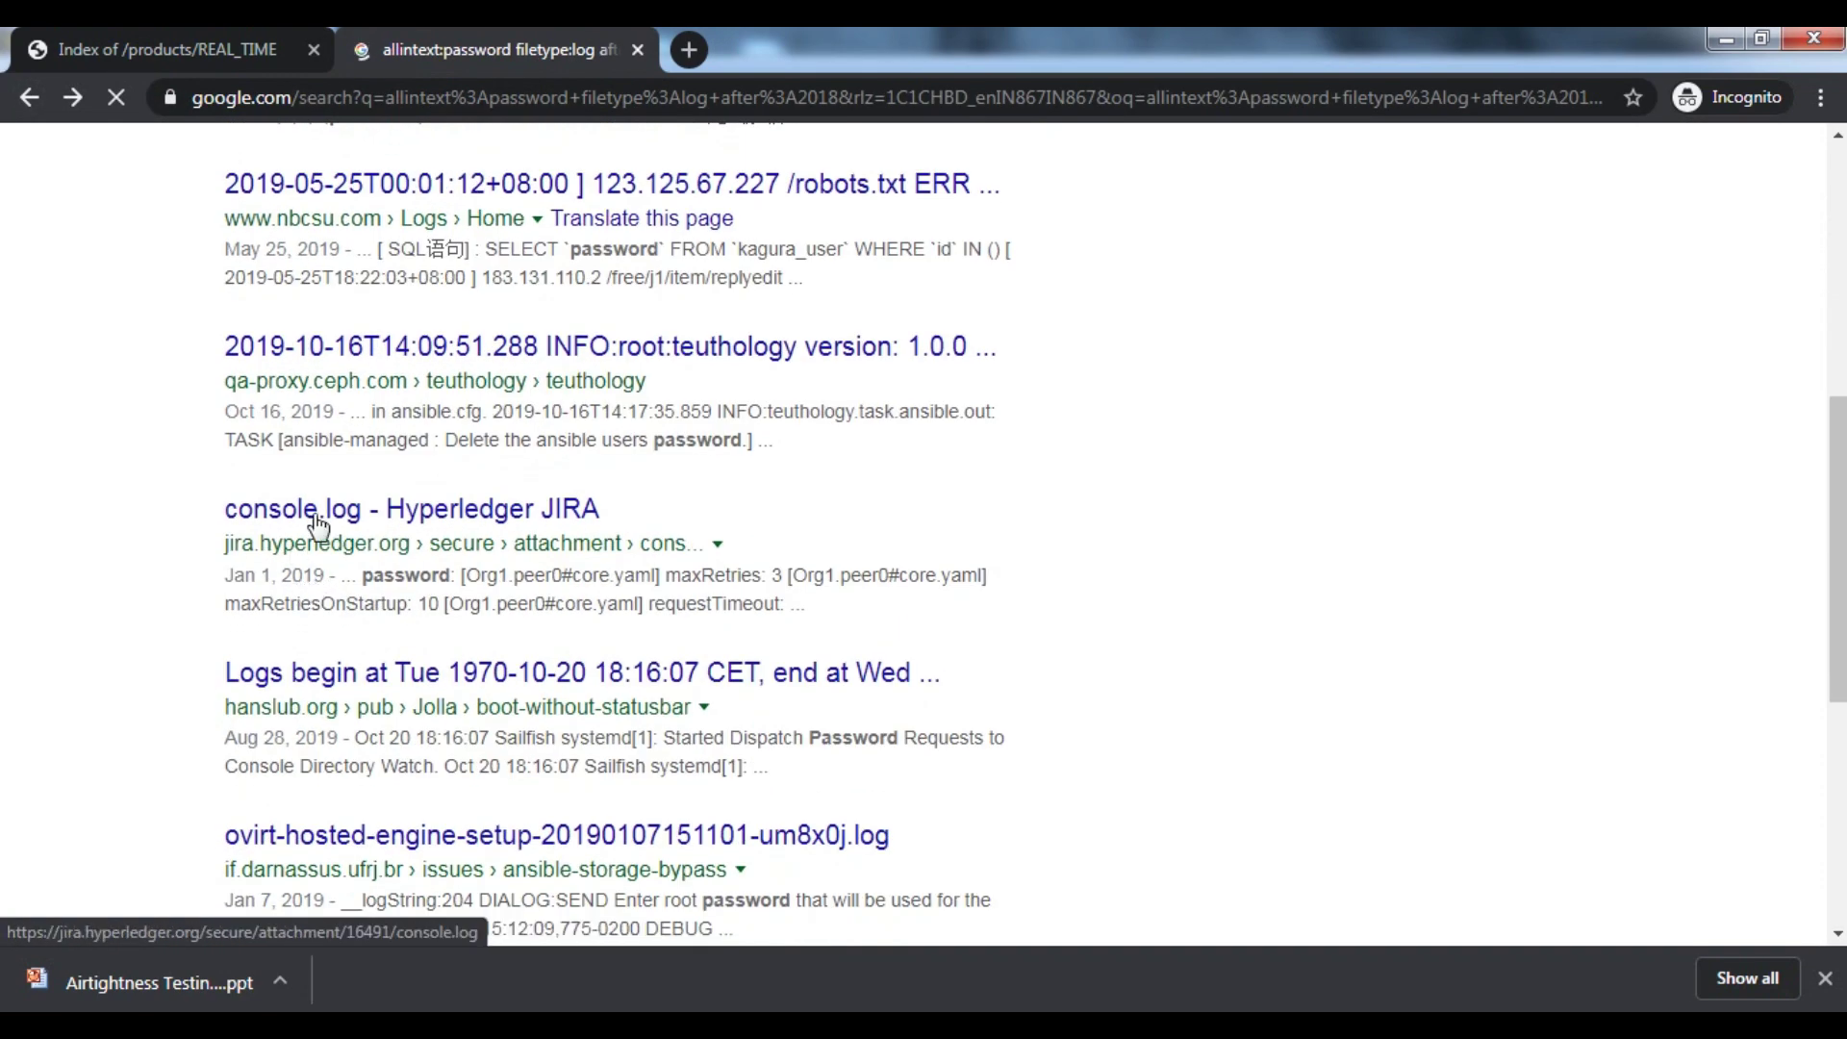
click(384, 356)
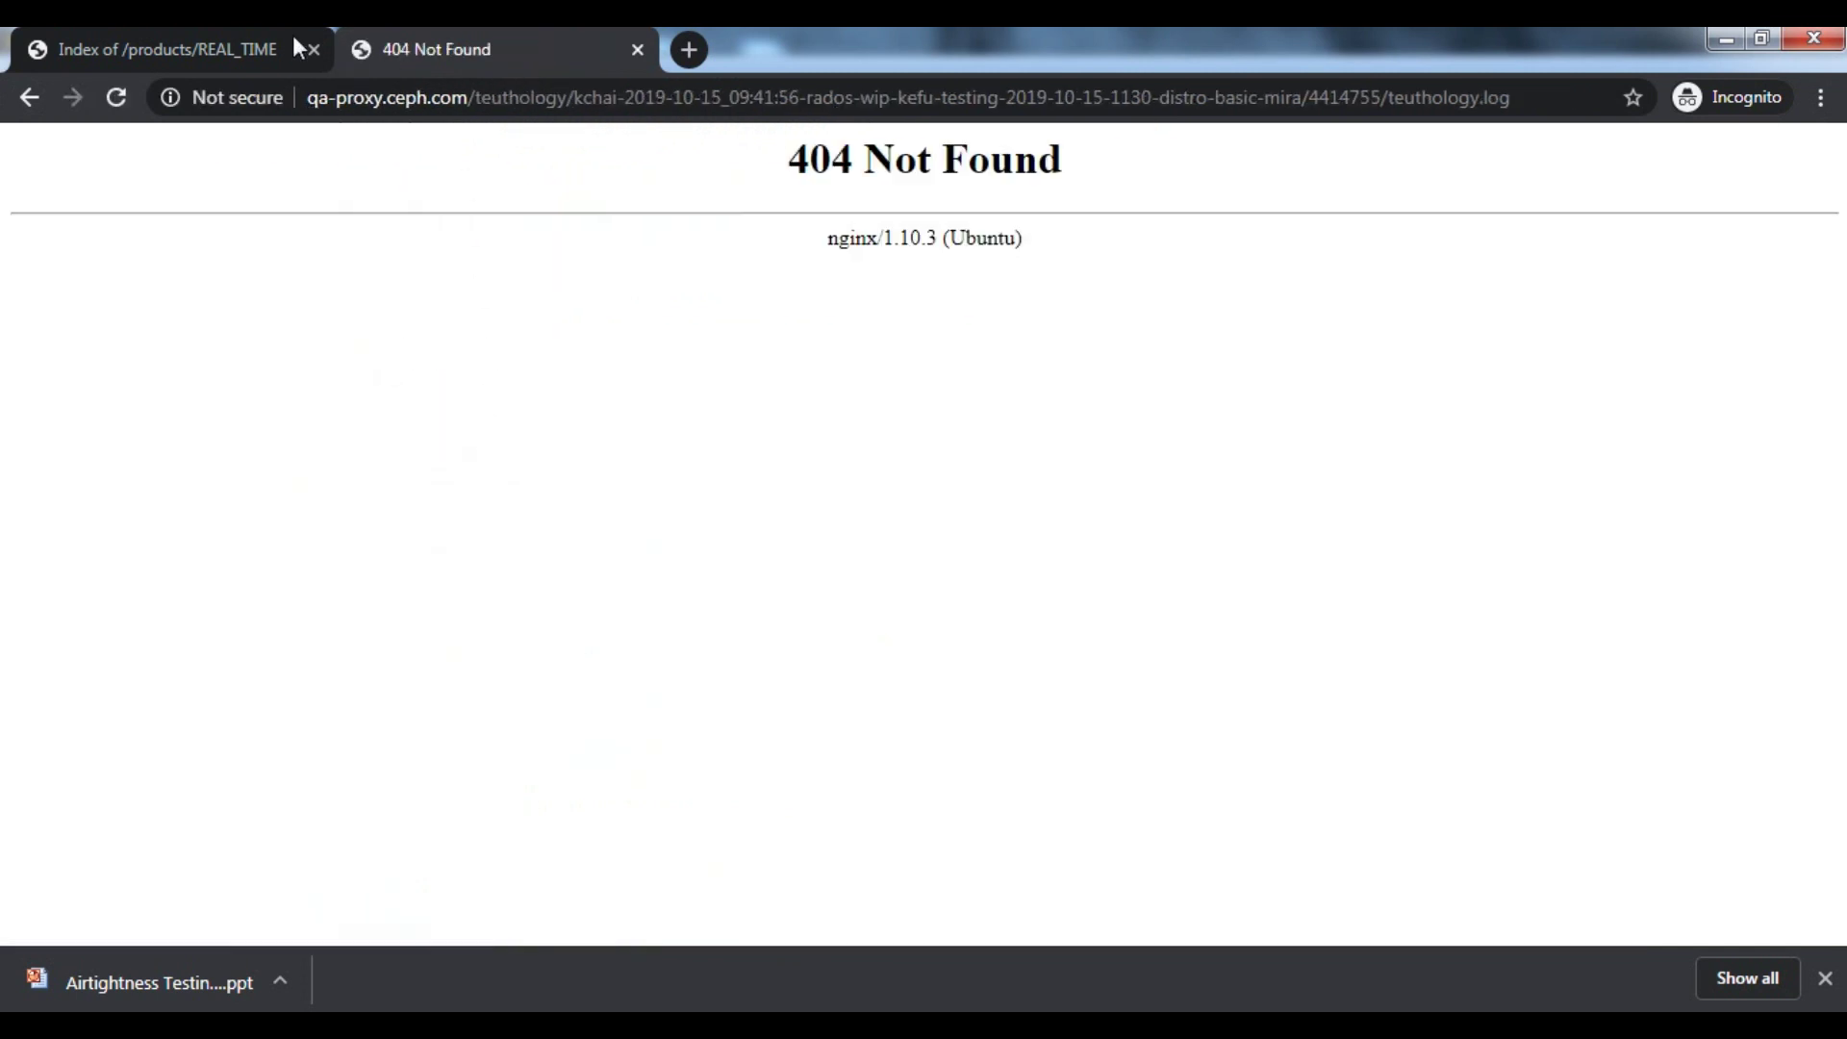
- Close the teuthology log tab and the REAL_TIME listing tab, keeping only a new empty incognito tab
click(639, 50)
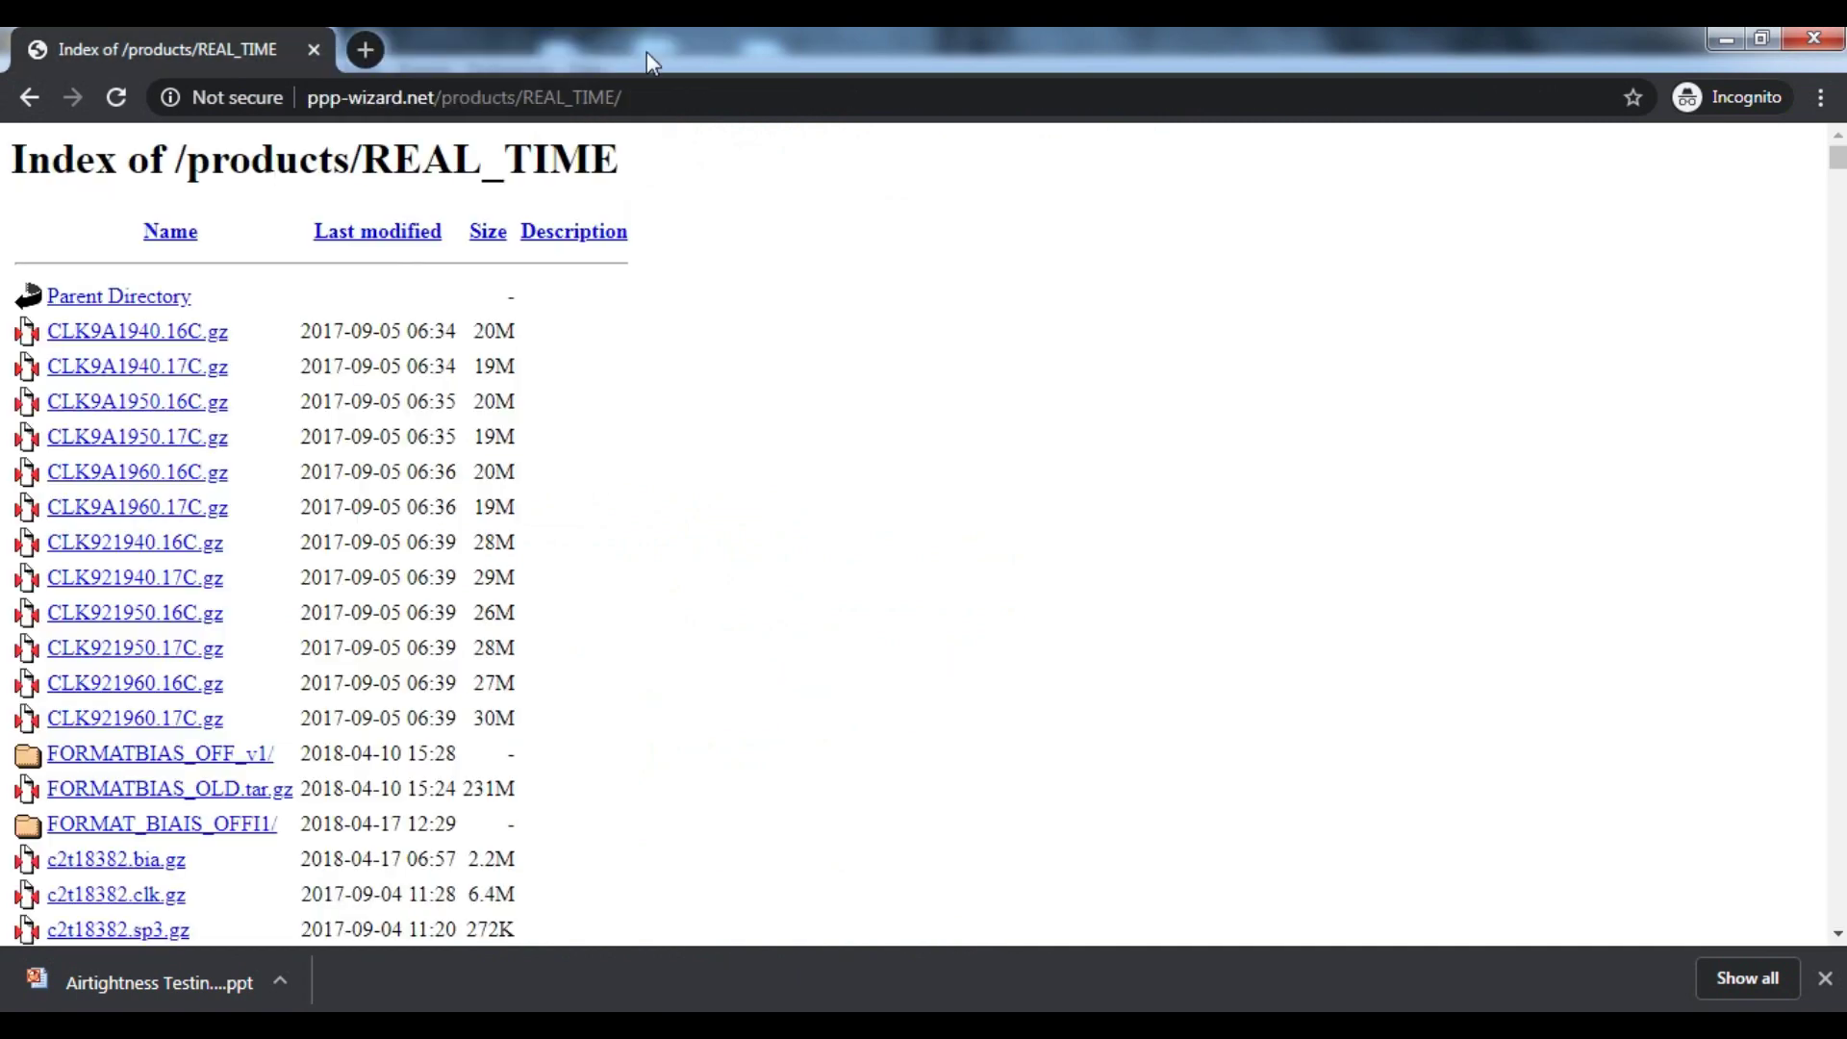
click(377, 52)
click(315, 51)
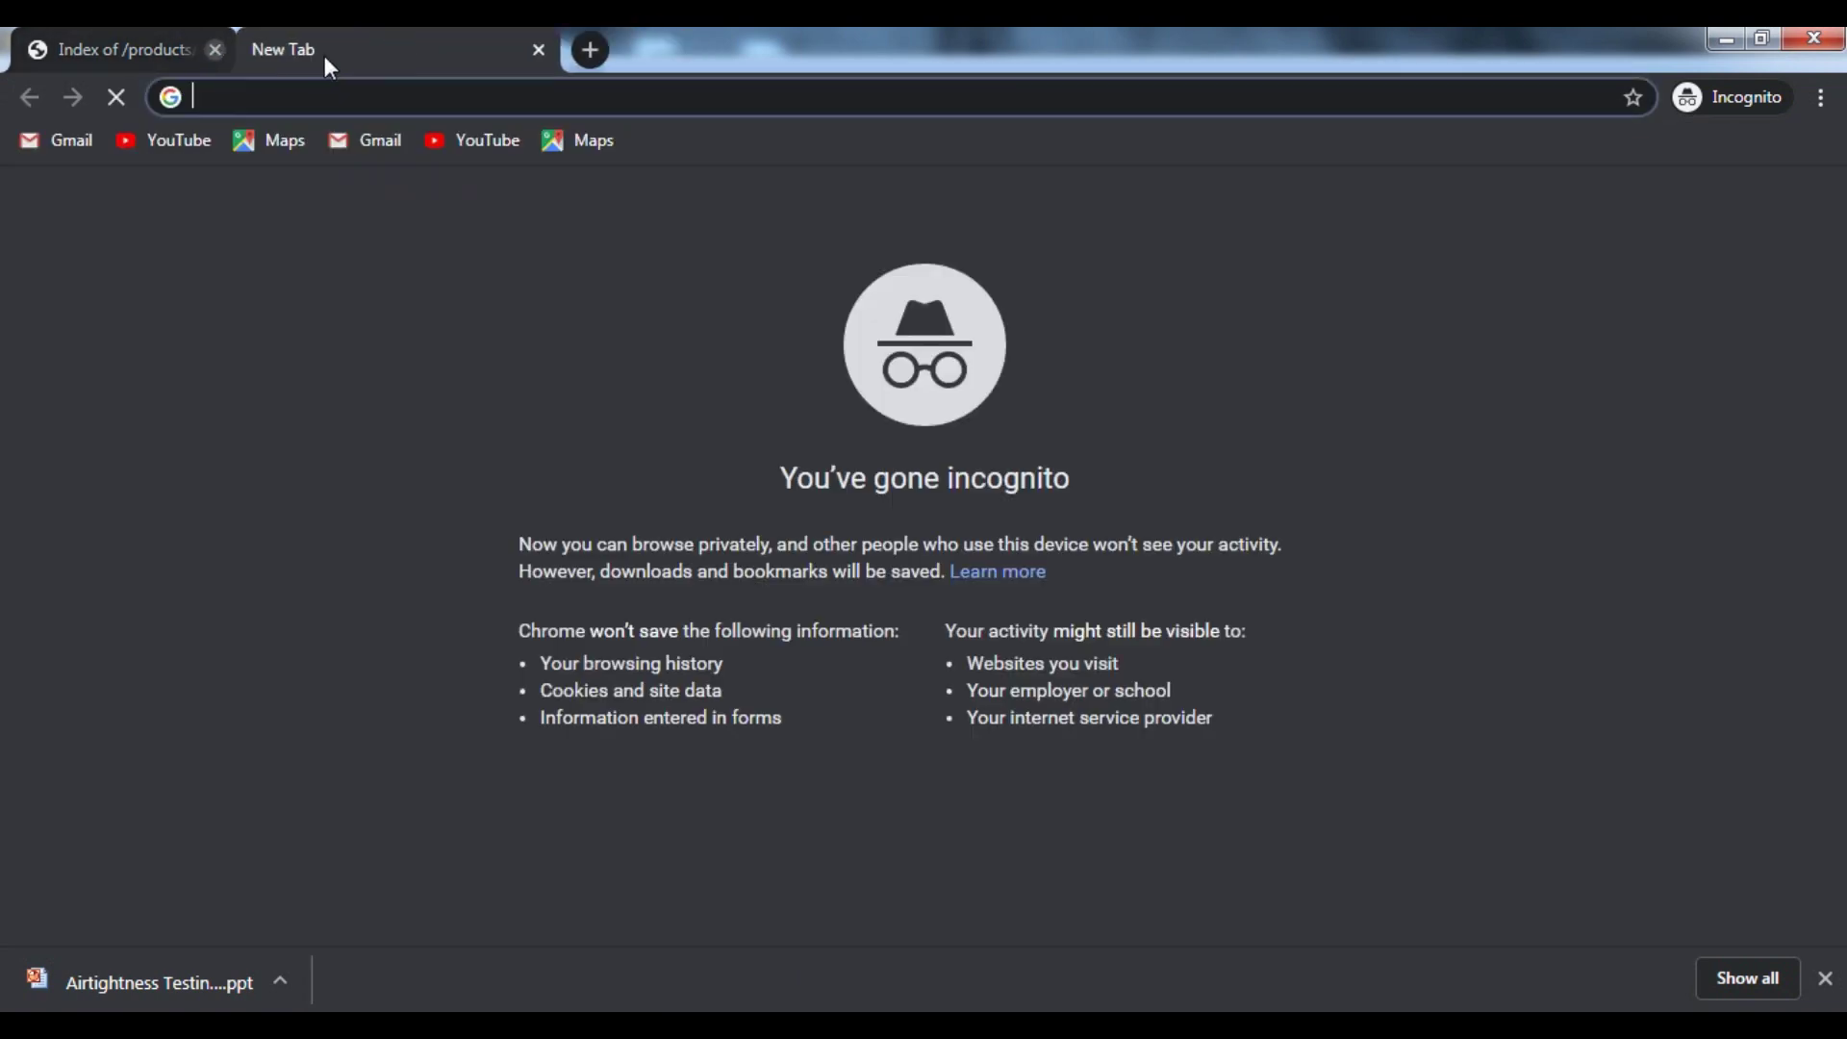
- Switch back to the notes in Sublime Text and highlight the line 27 explanation about website configuration files
key(alt+Tab)
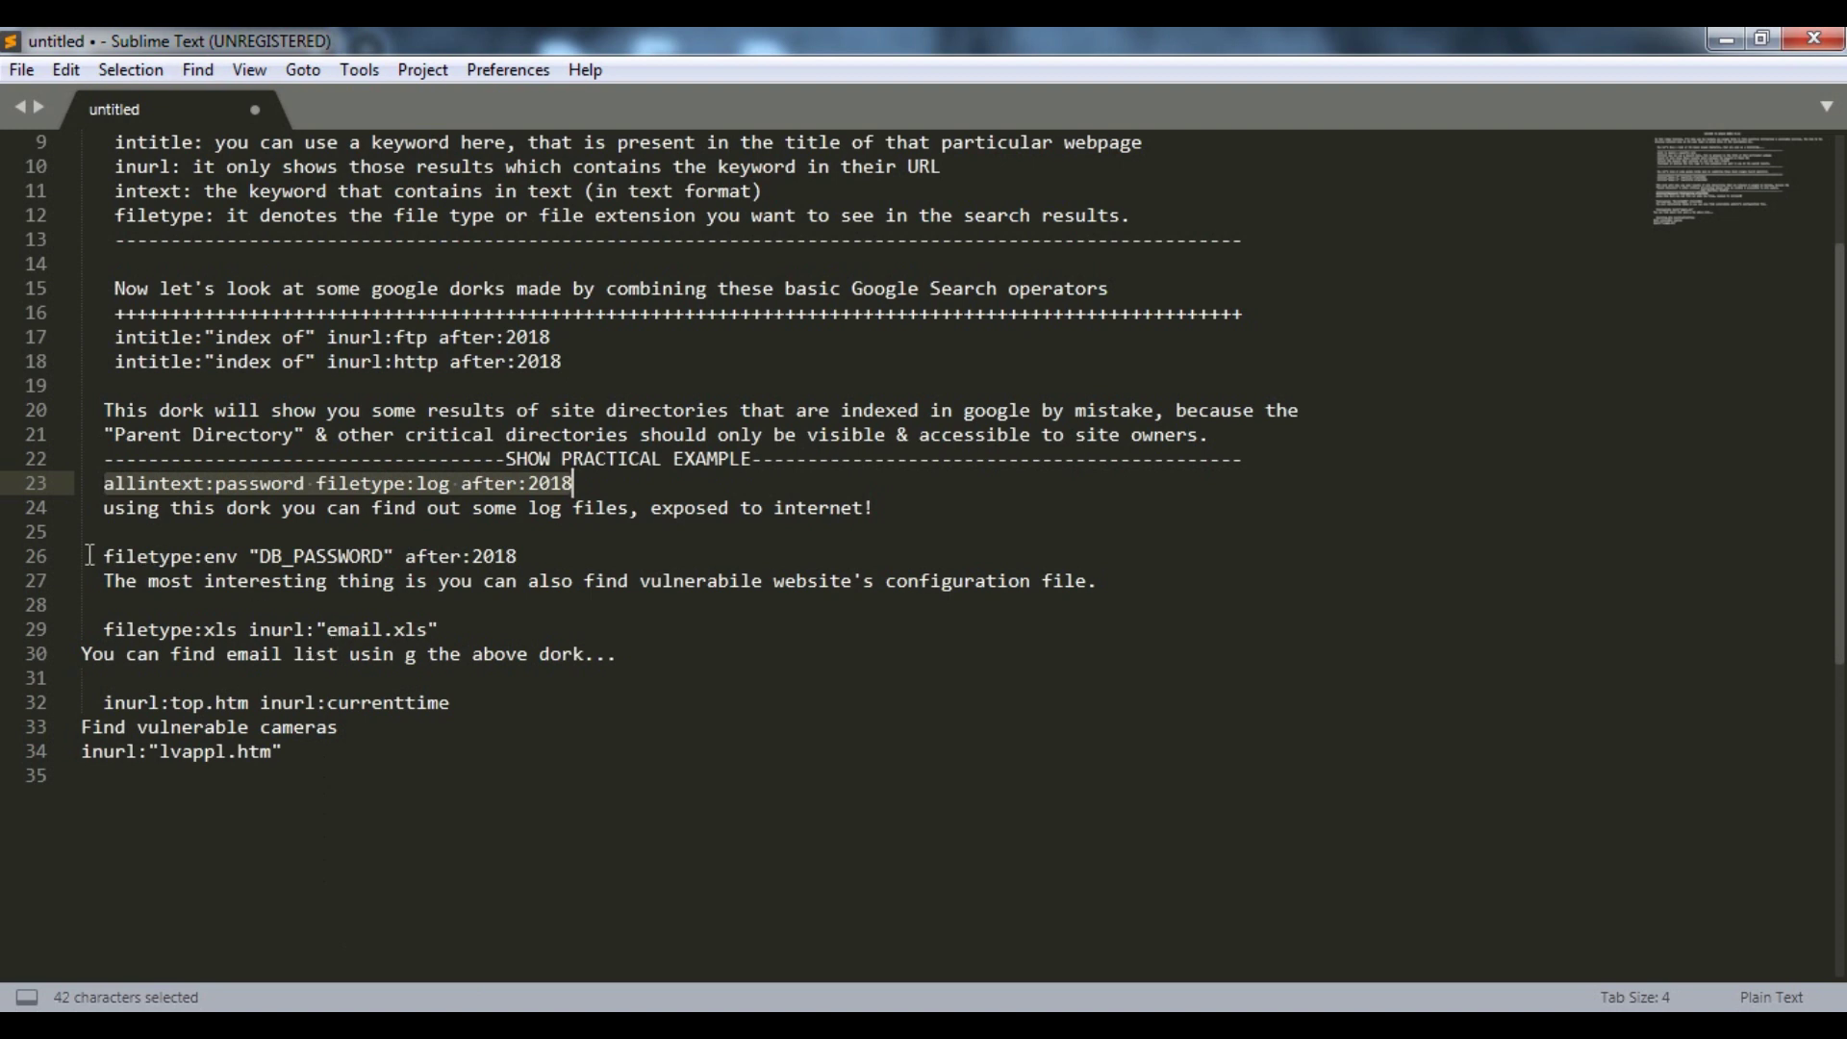
click(109, 590)
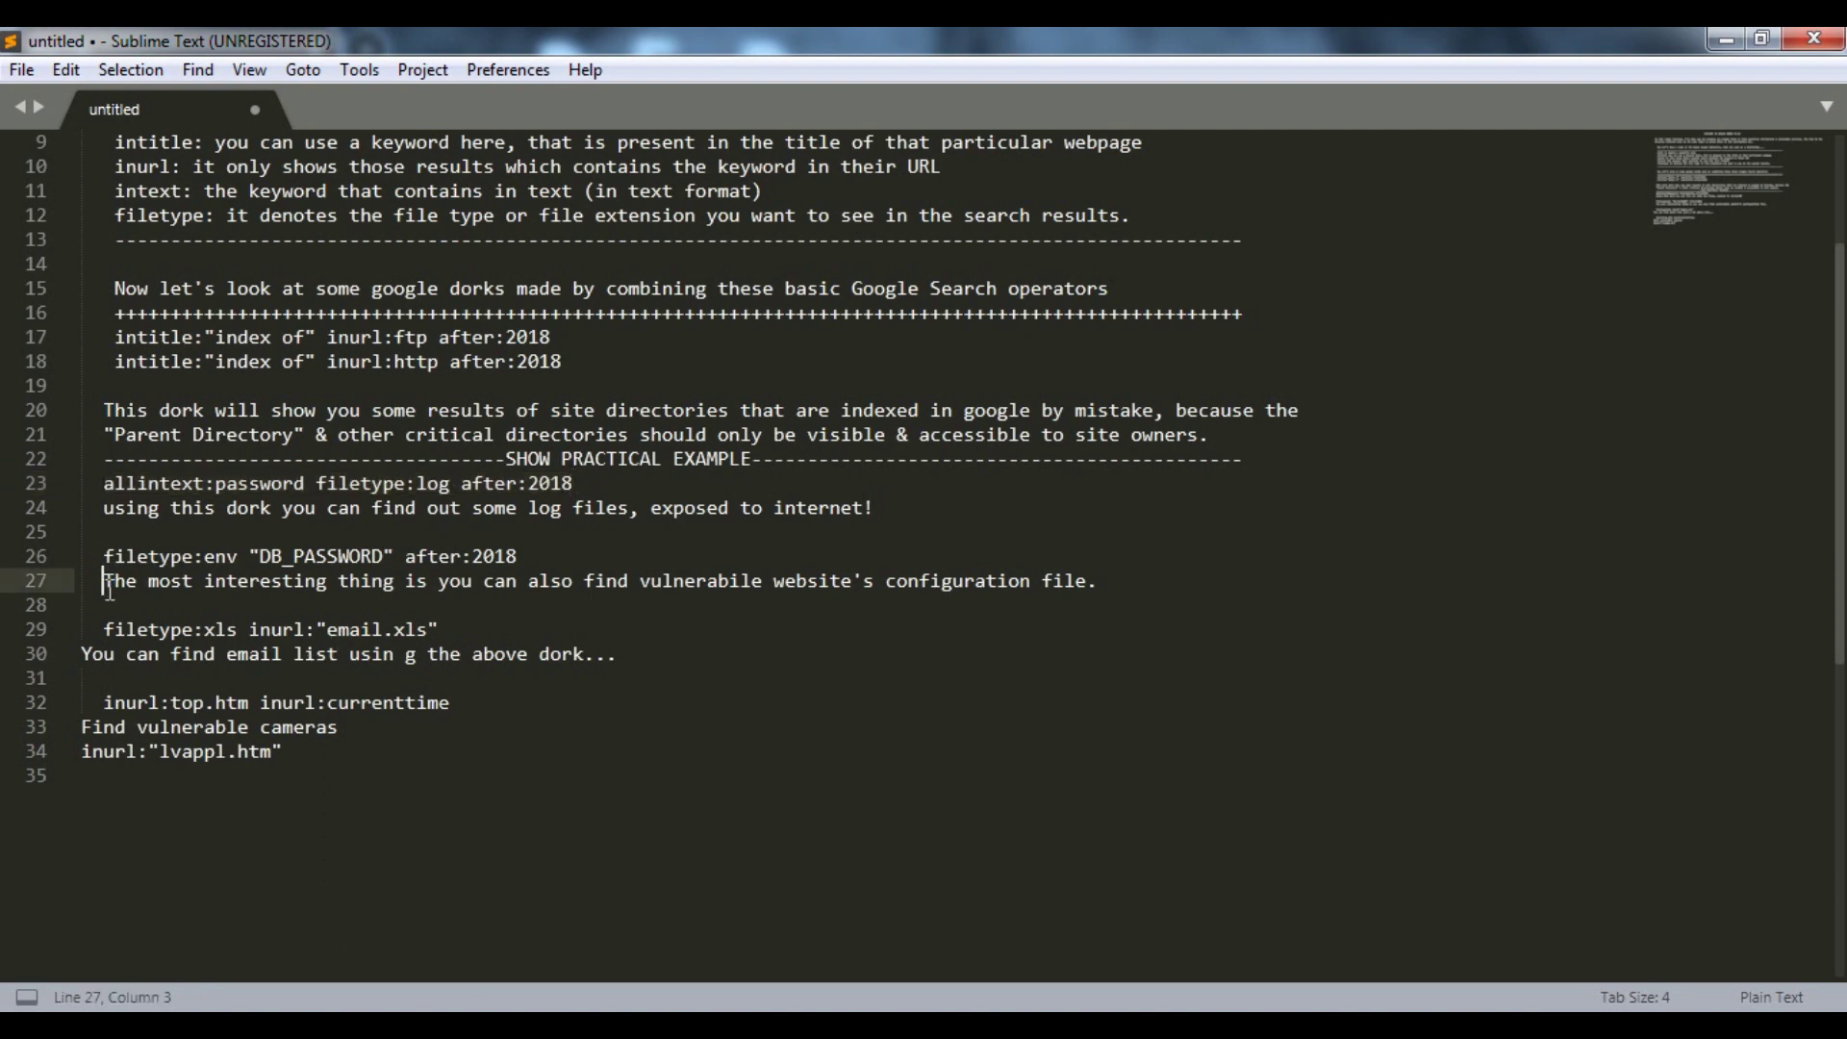
drag(108, 584, 864, 600)
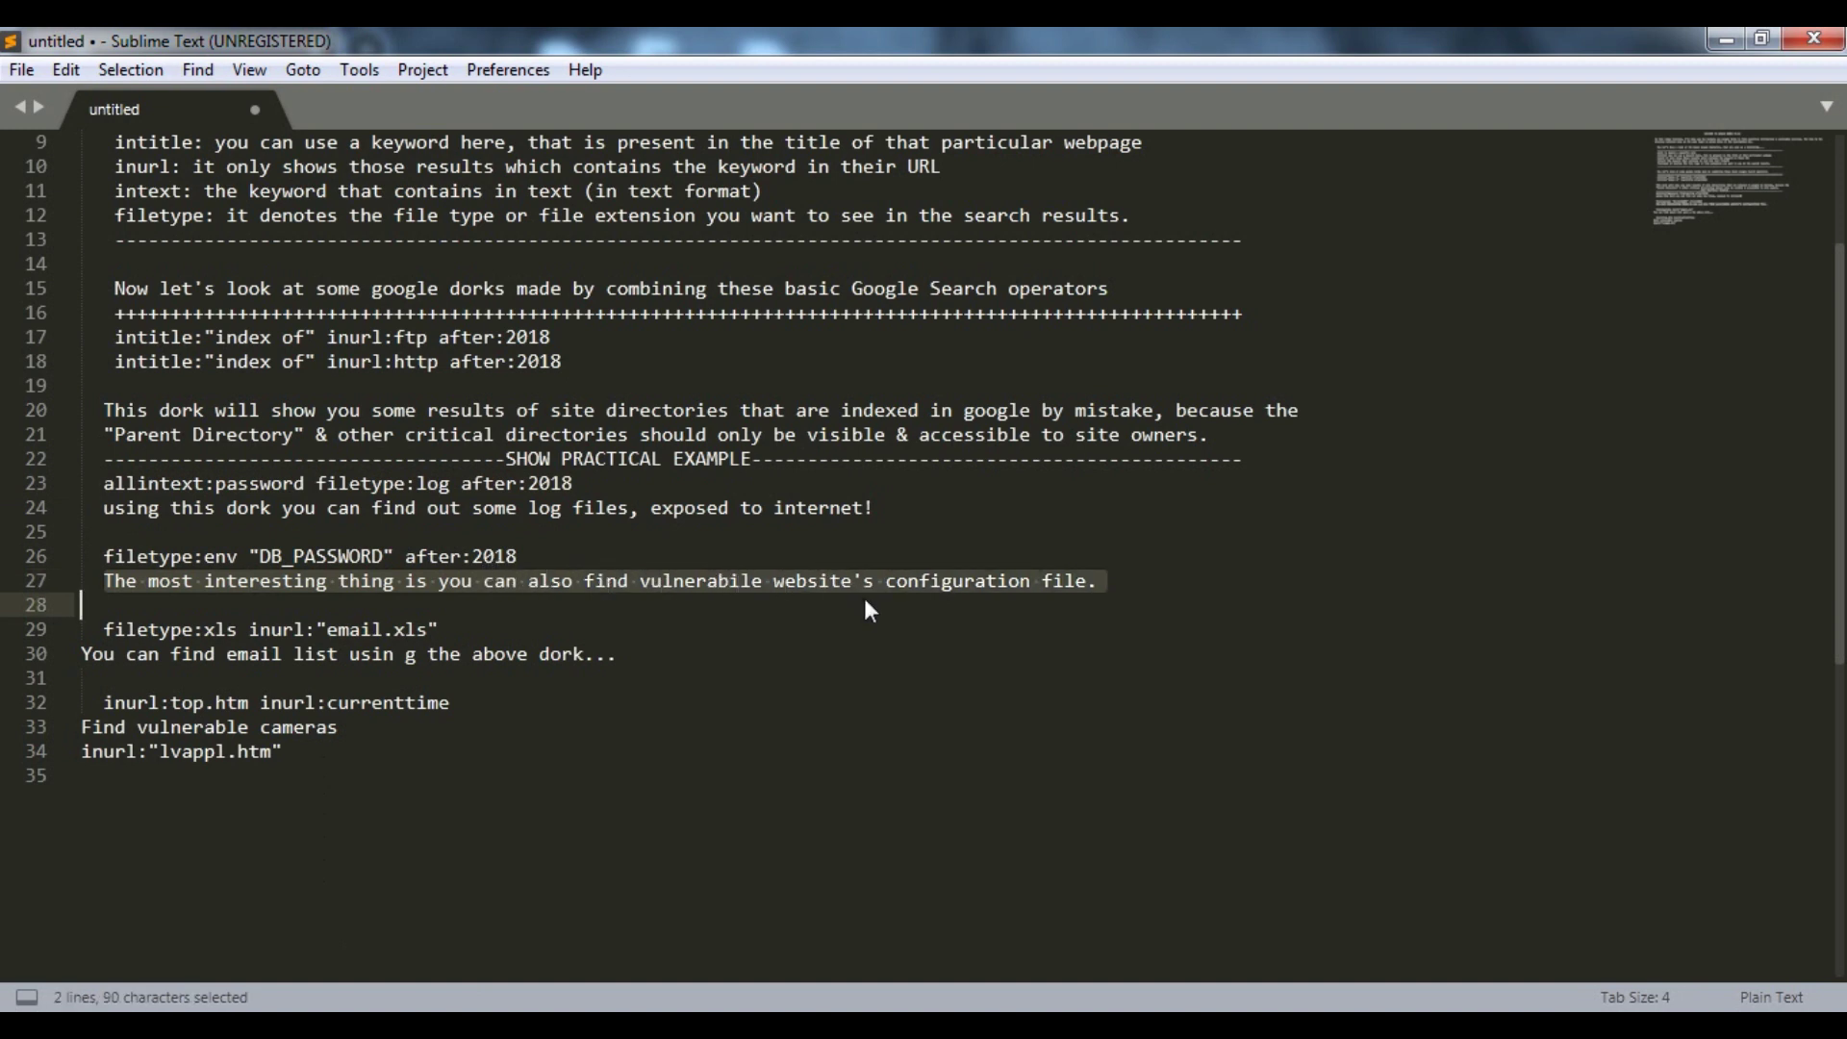
click(868, 604)
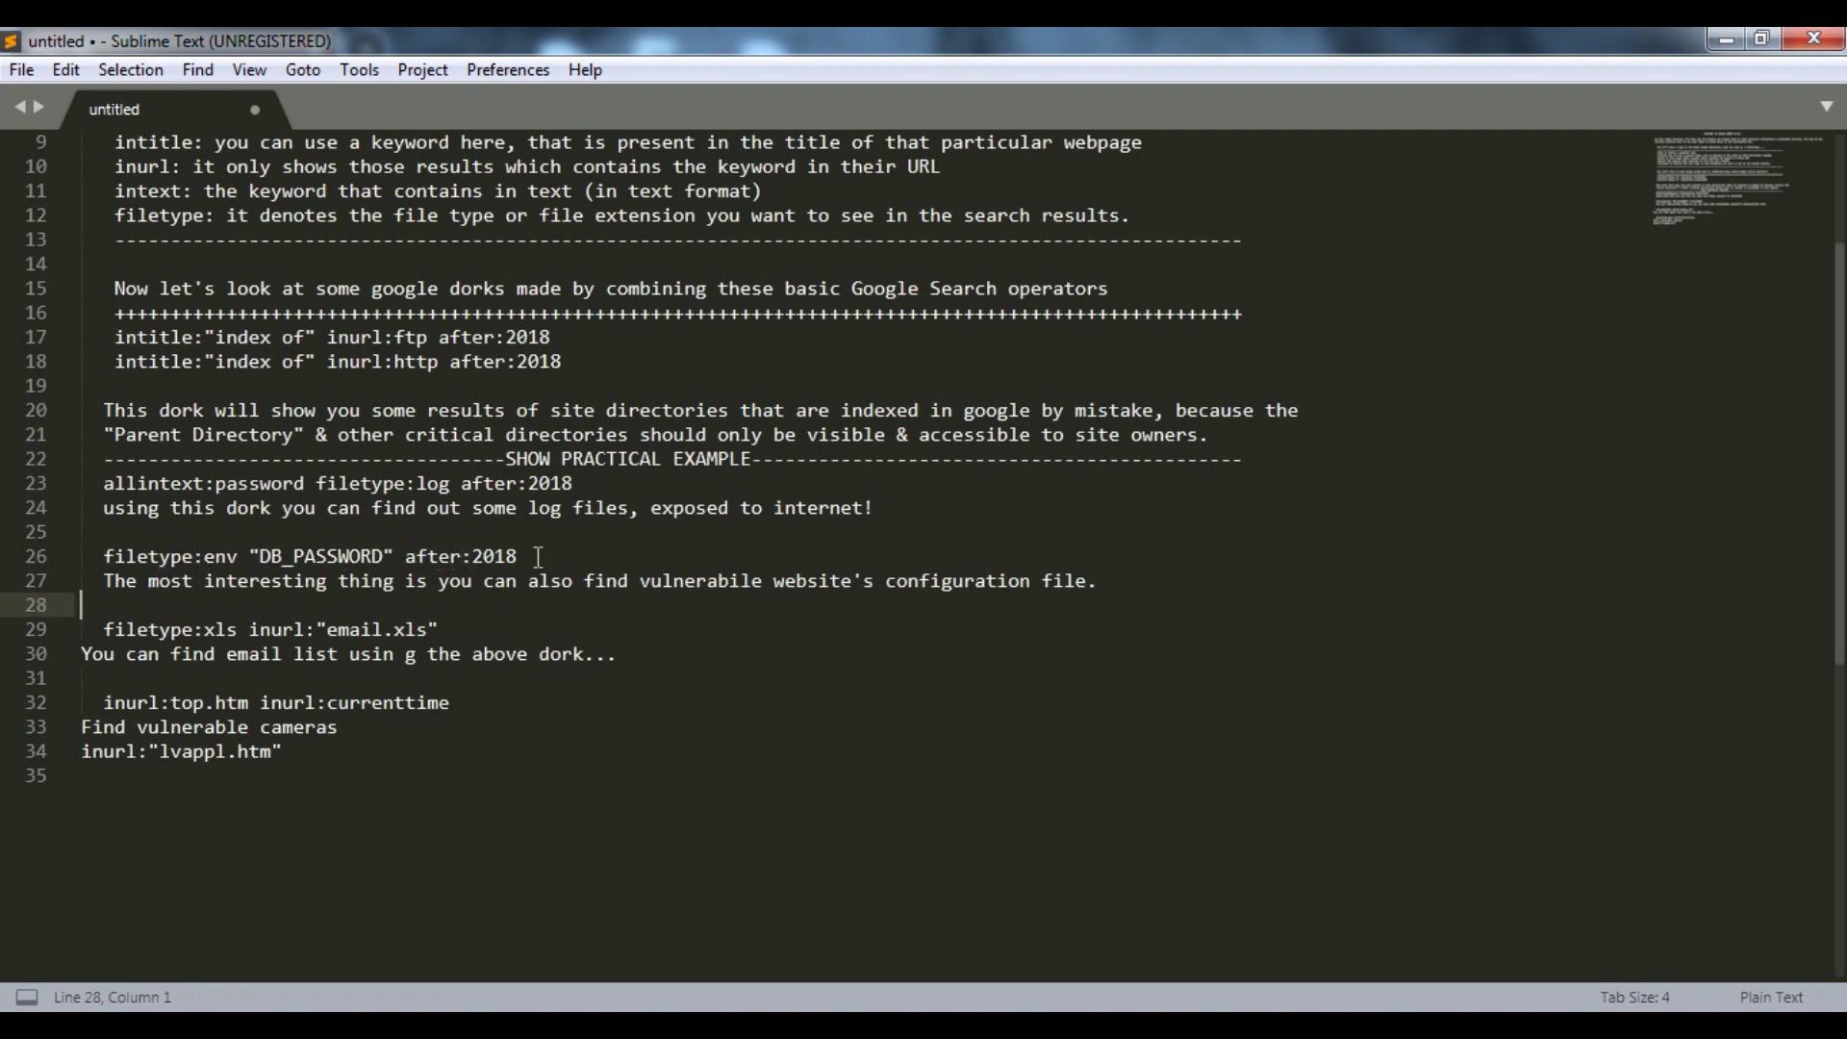
- Copy the dork filetype:env "DB_PASSWORD" after:2018 from line 26 and search Google for it in the incognito window
drag(519, 556, 107, 556)
right_click(109, 555)
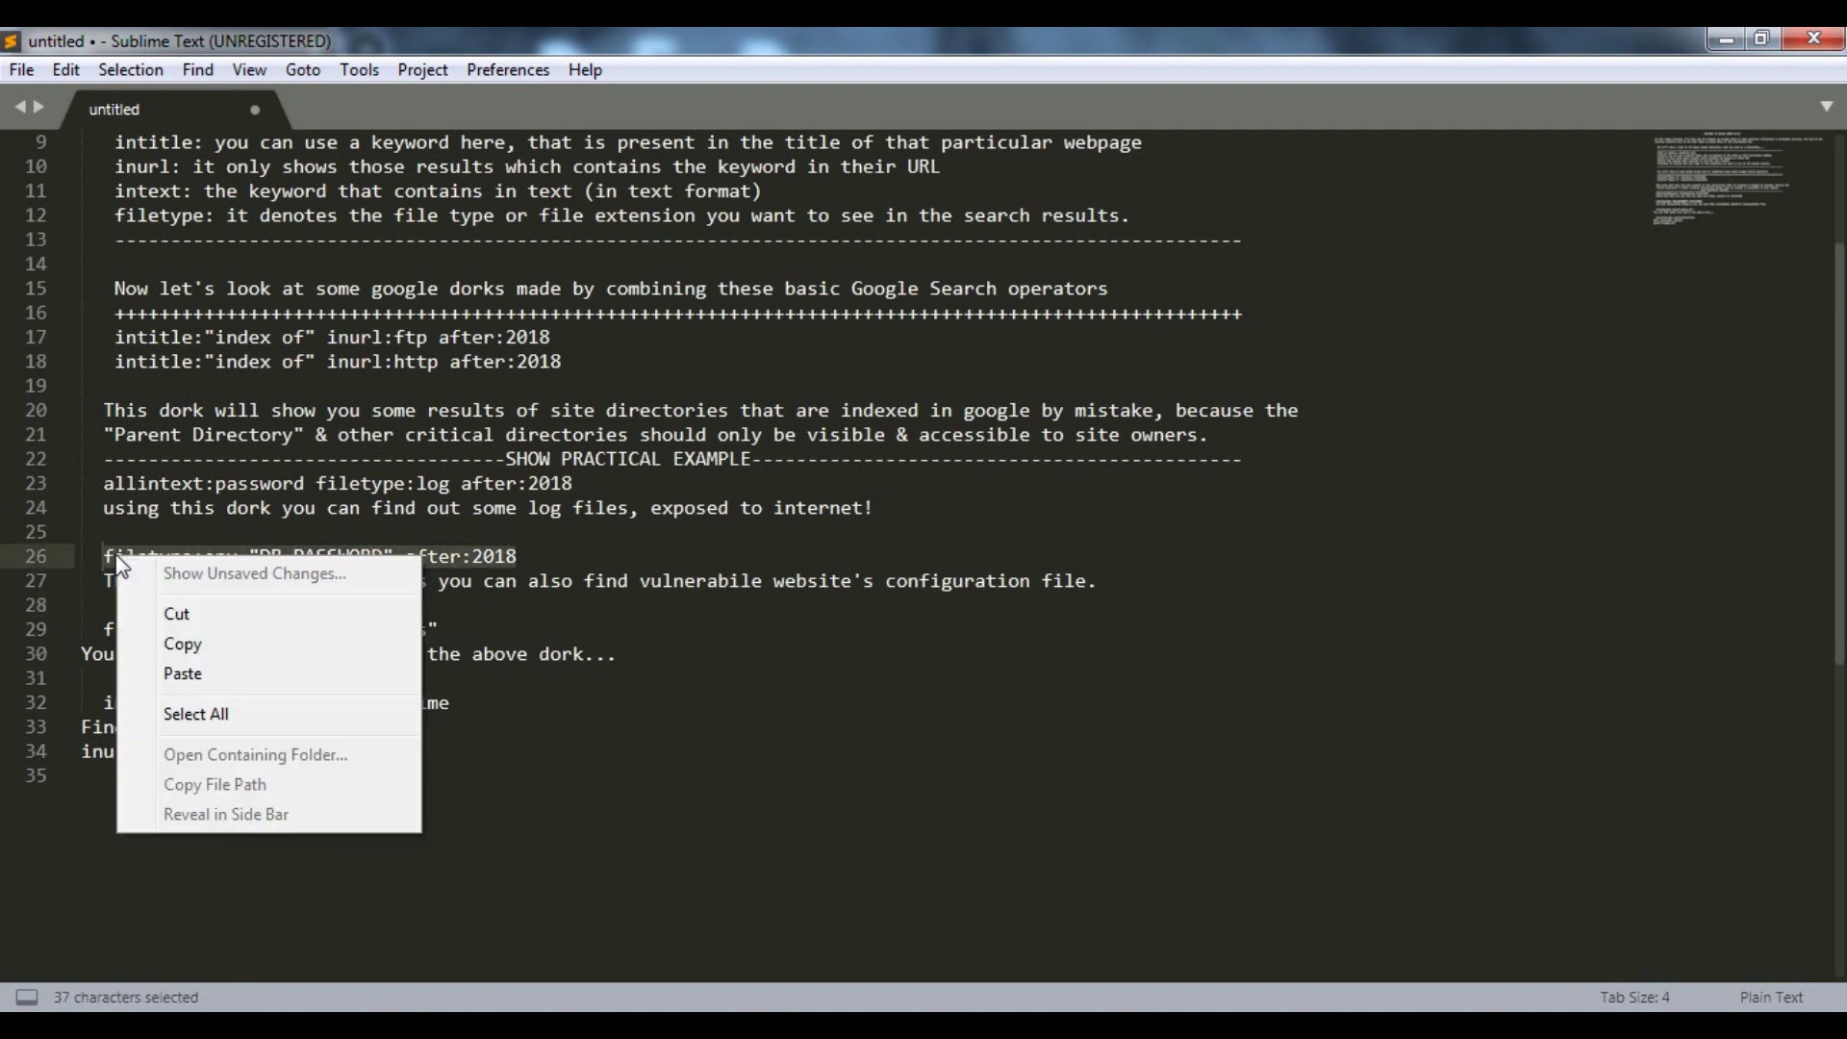
click(182, 639)
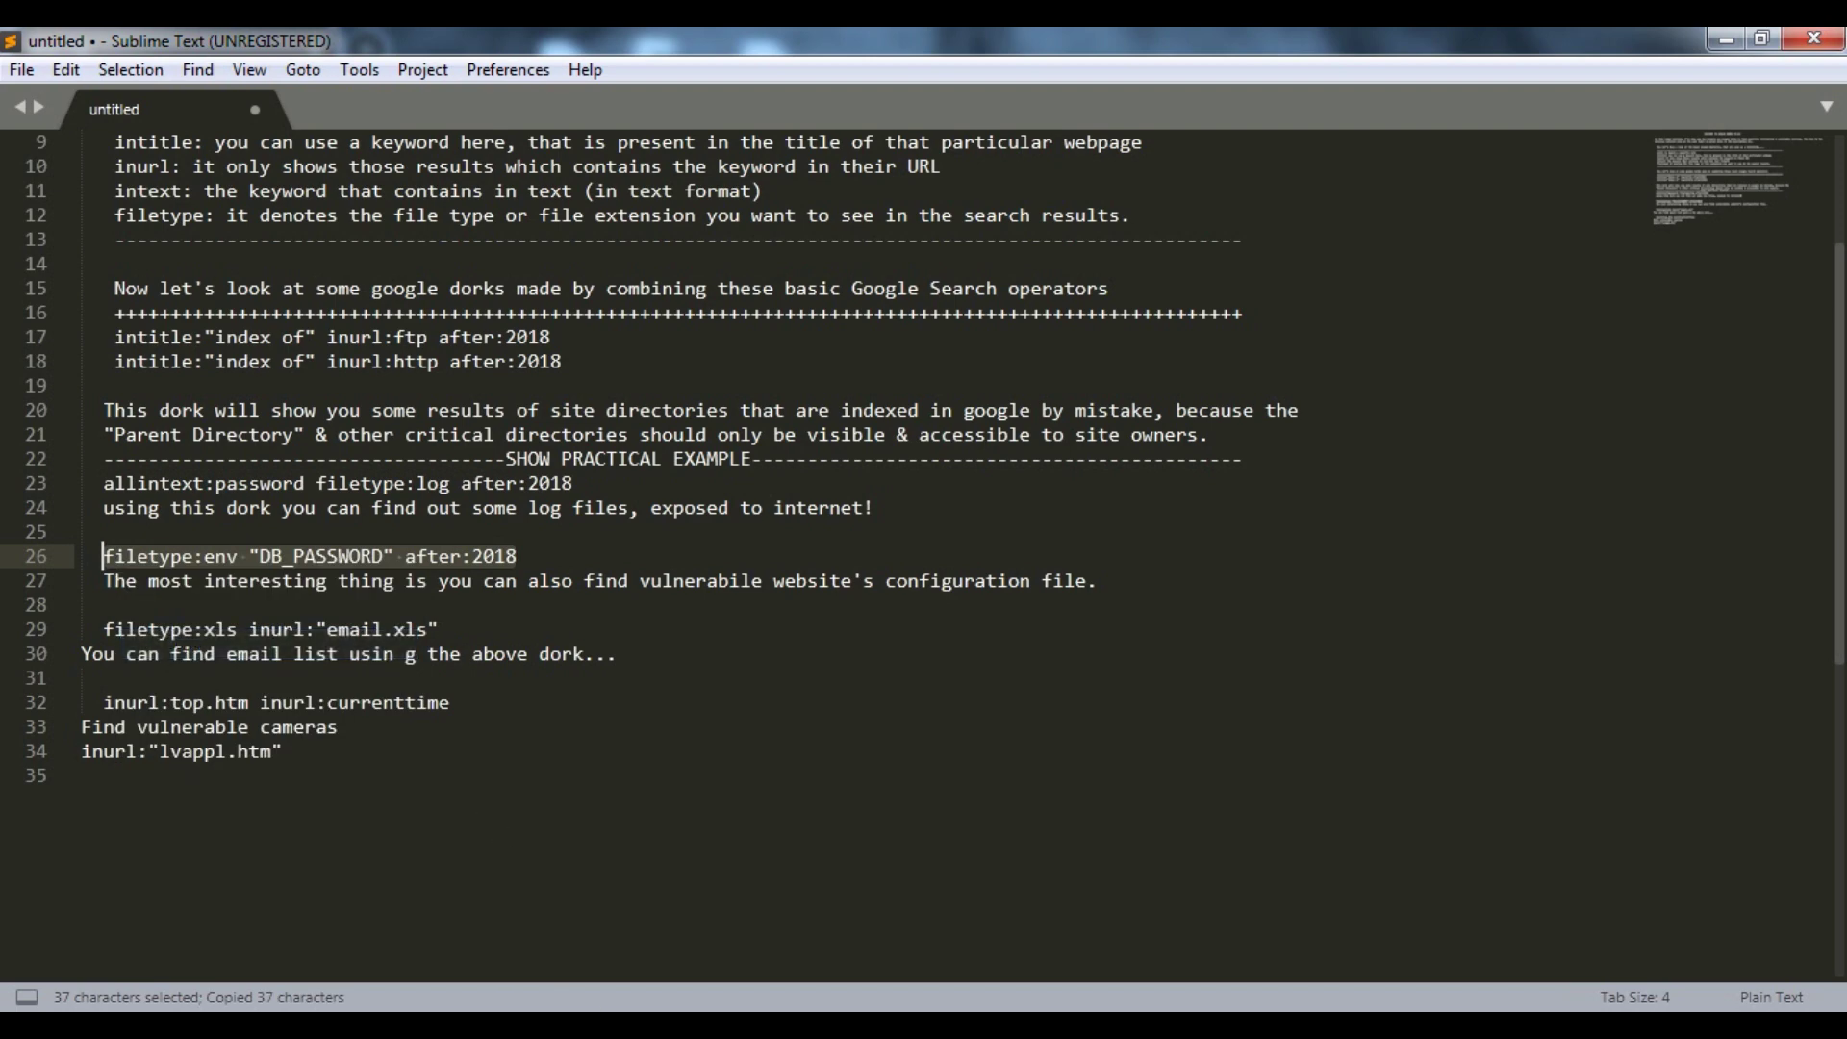
mouse_move(452, 1025)
click(487, 898)
right_click(228, 108)
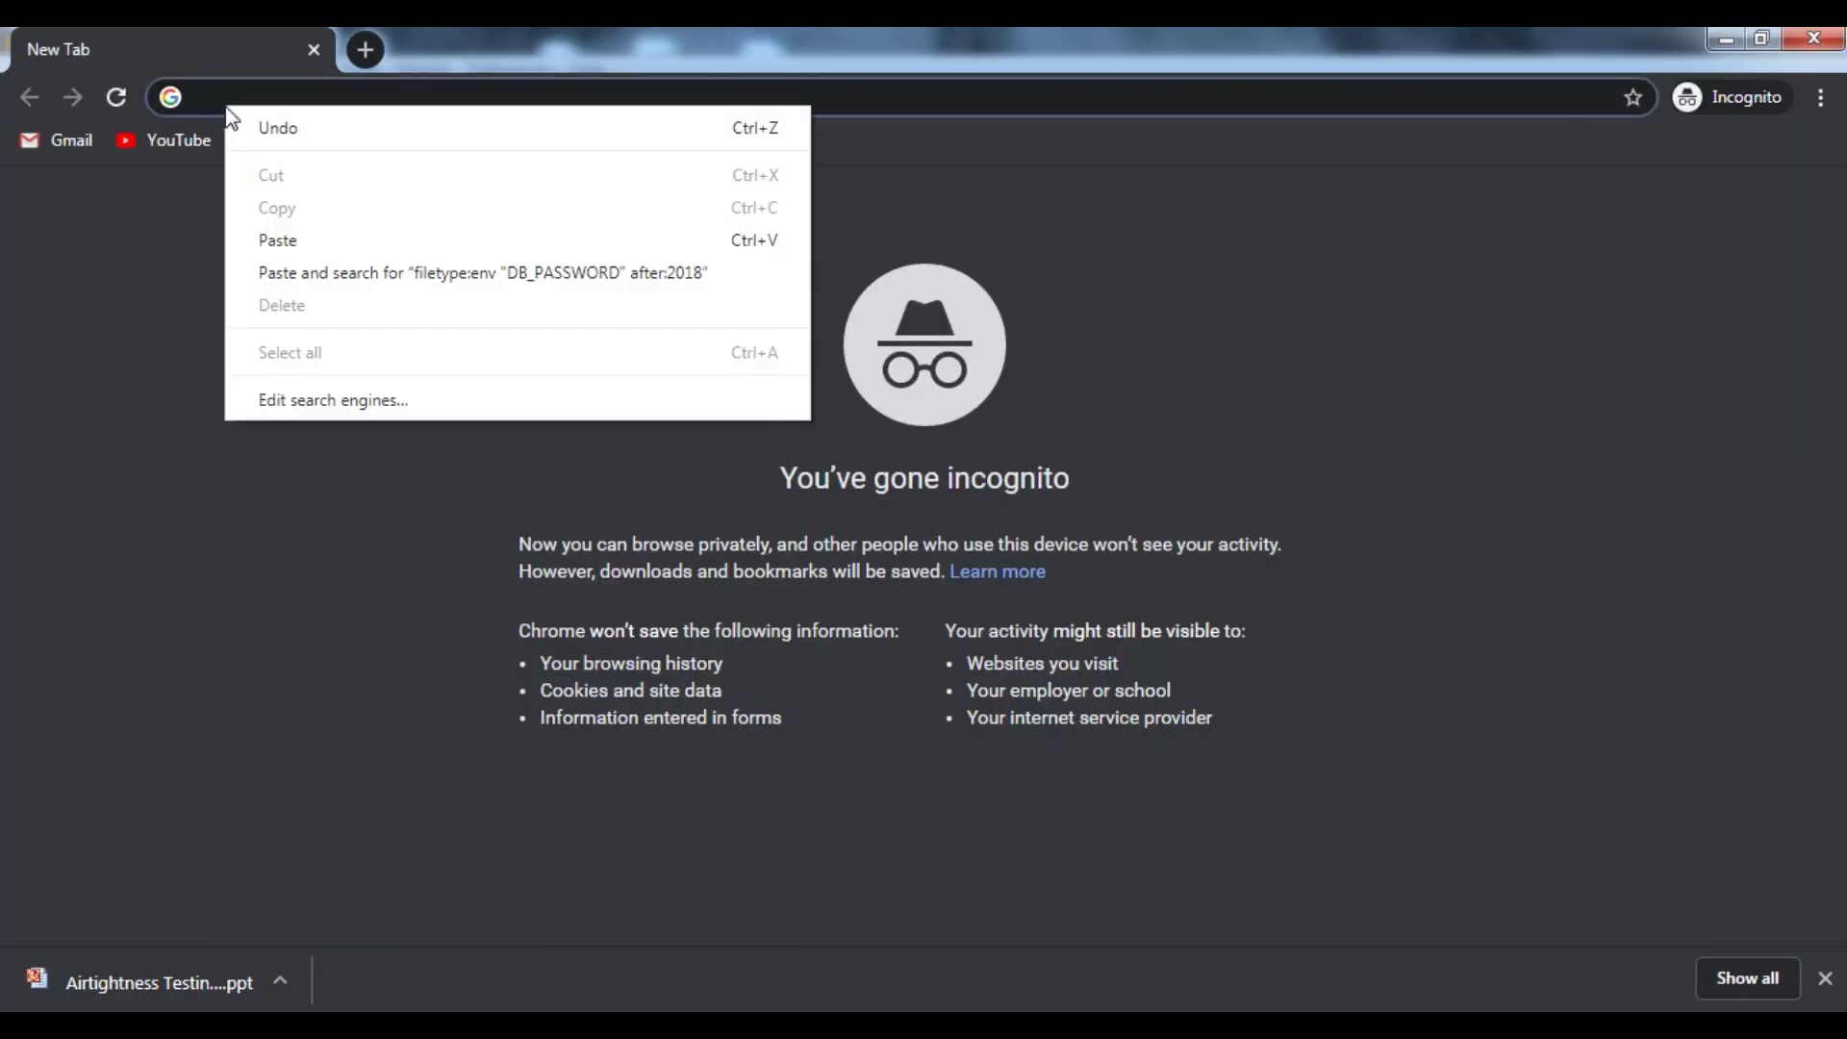
click(262, 273)
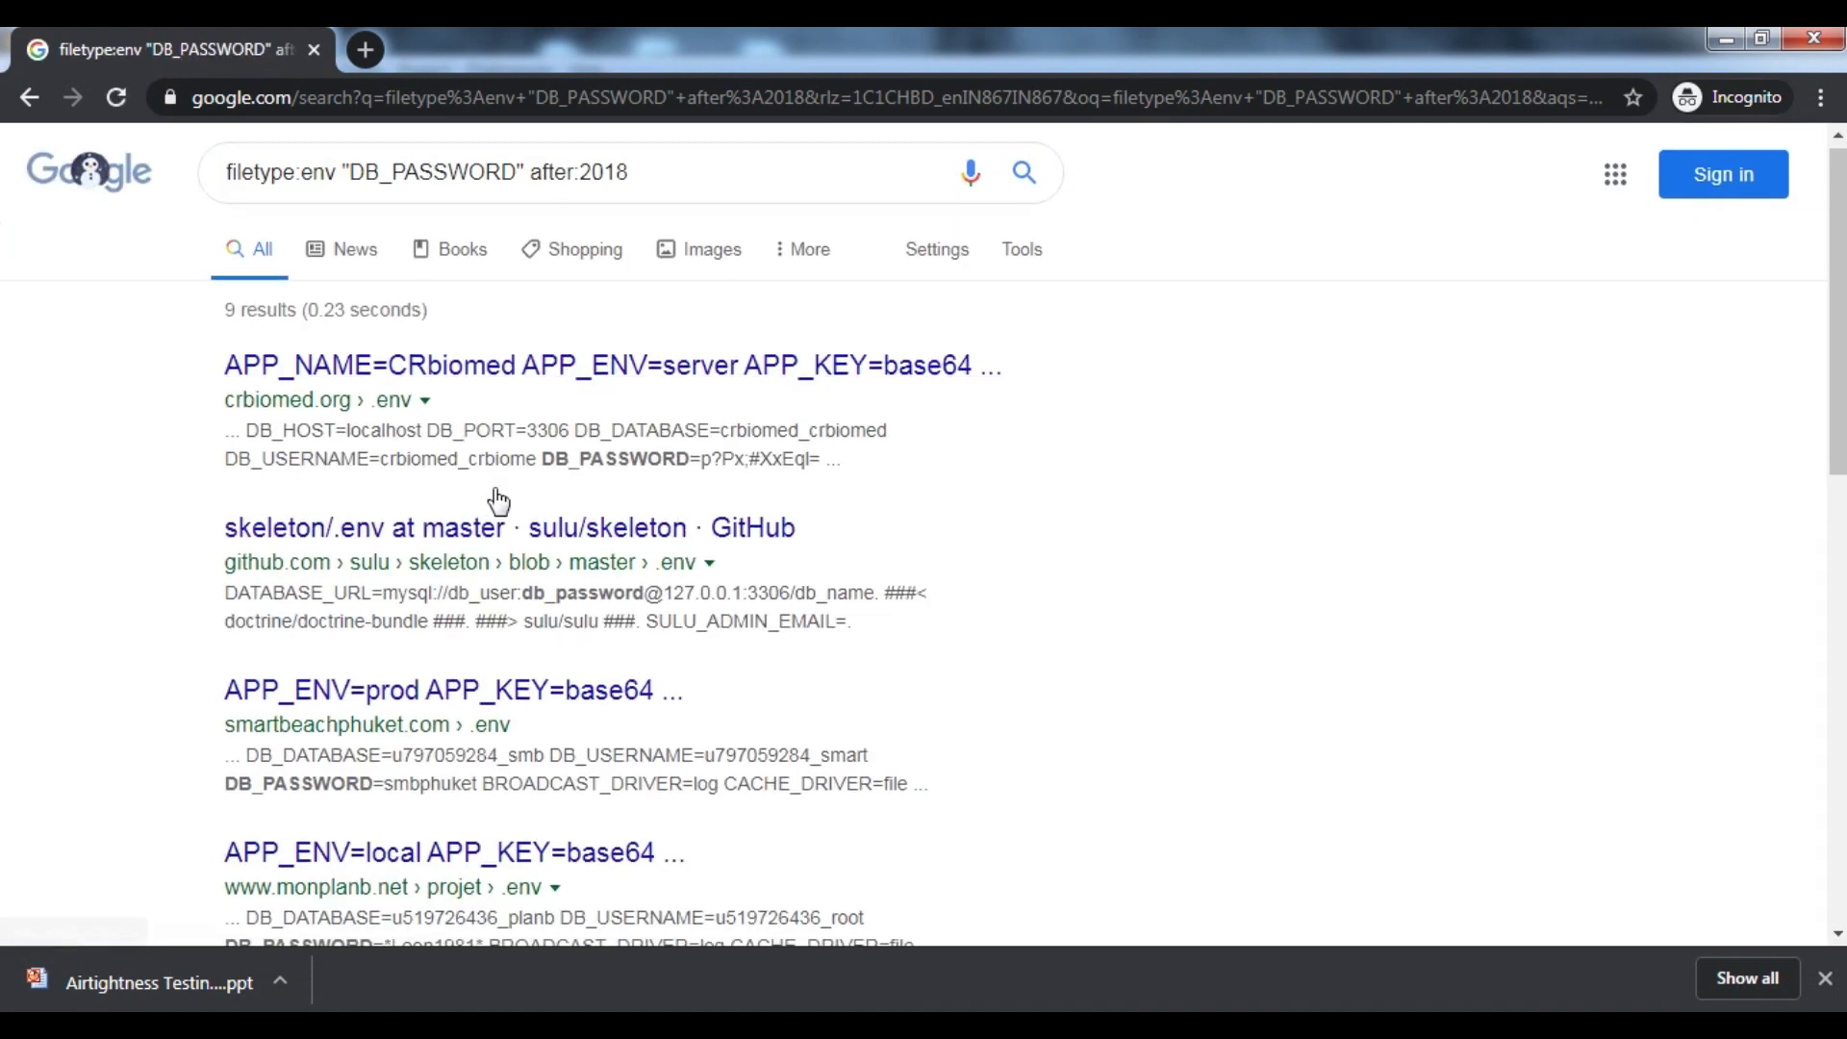
- Look through the .env search results and open the crbiomed.org .env result
scroll(498, 500, down, 3)
scroll(452, 400, down, 7)
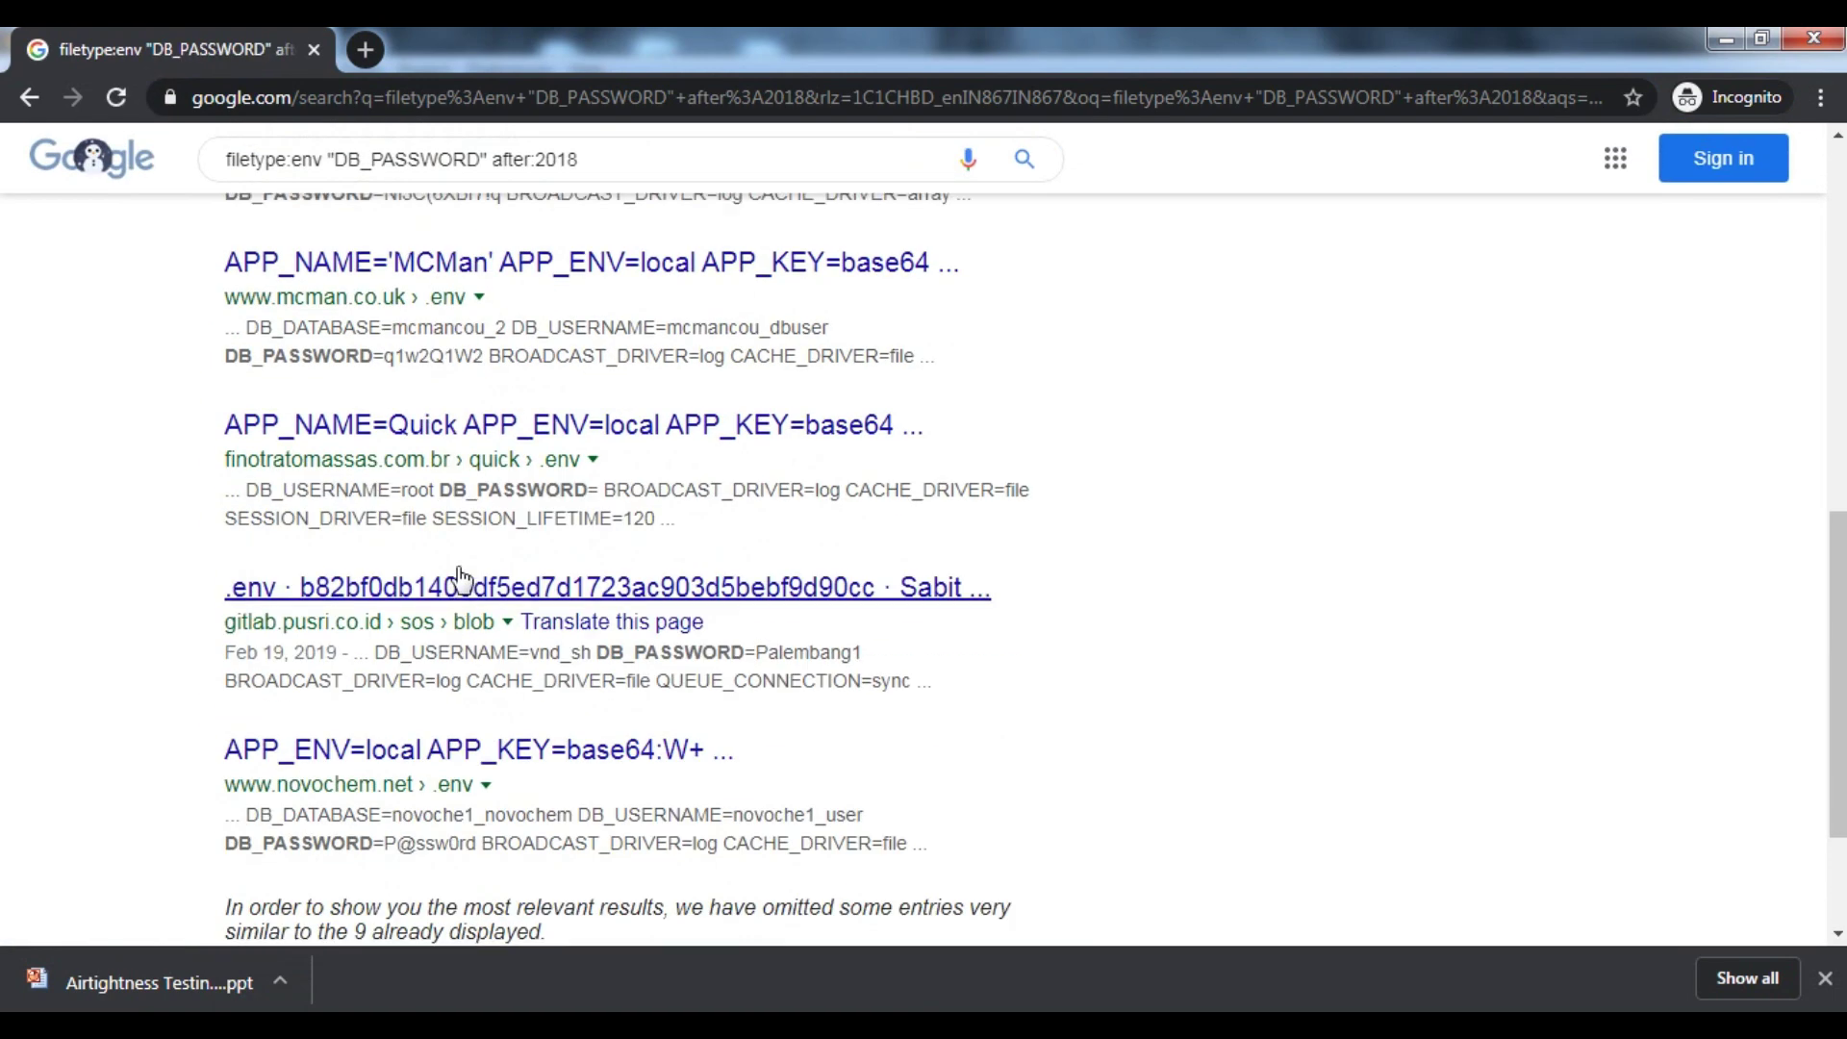
scroll(460, 577, up, 10)
click(498, 377)
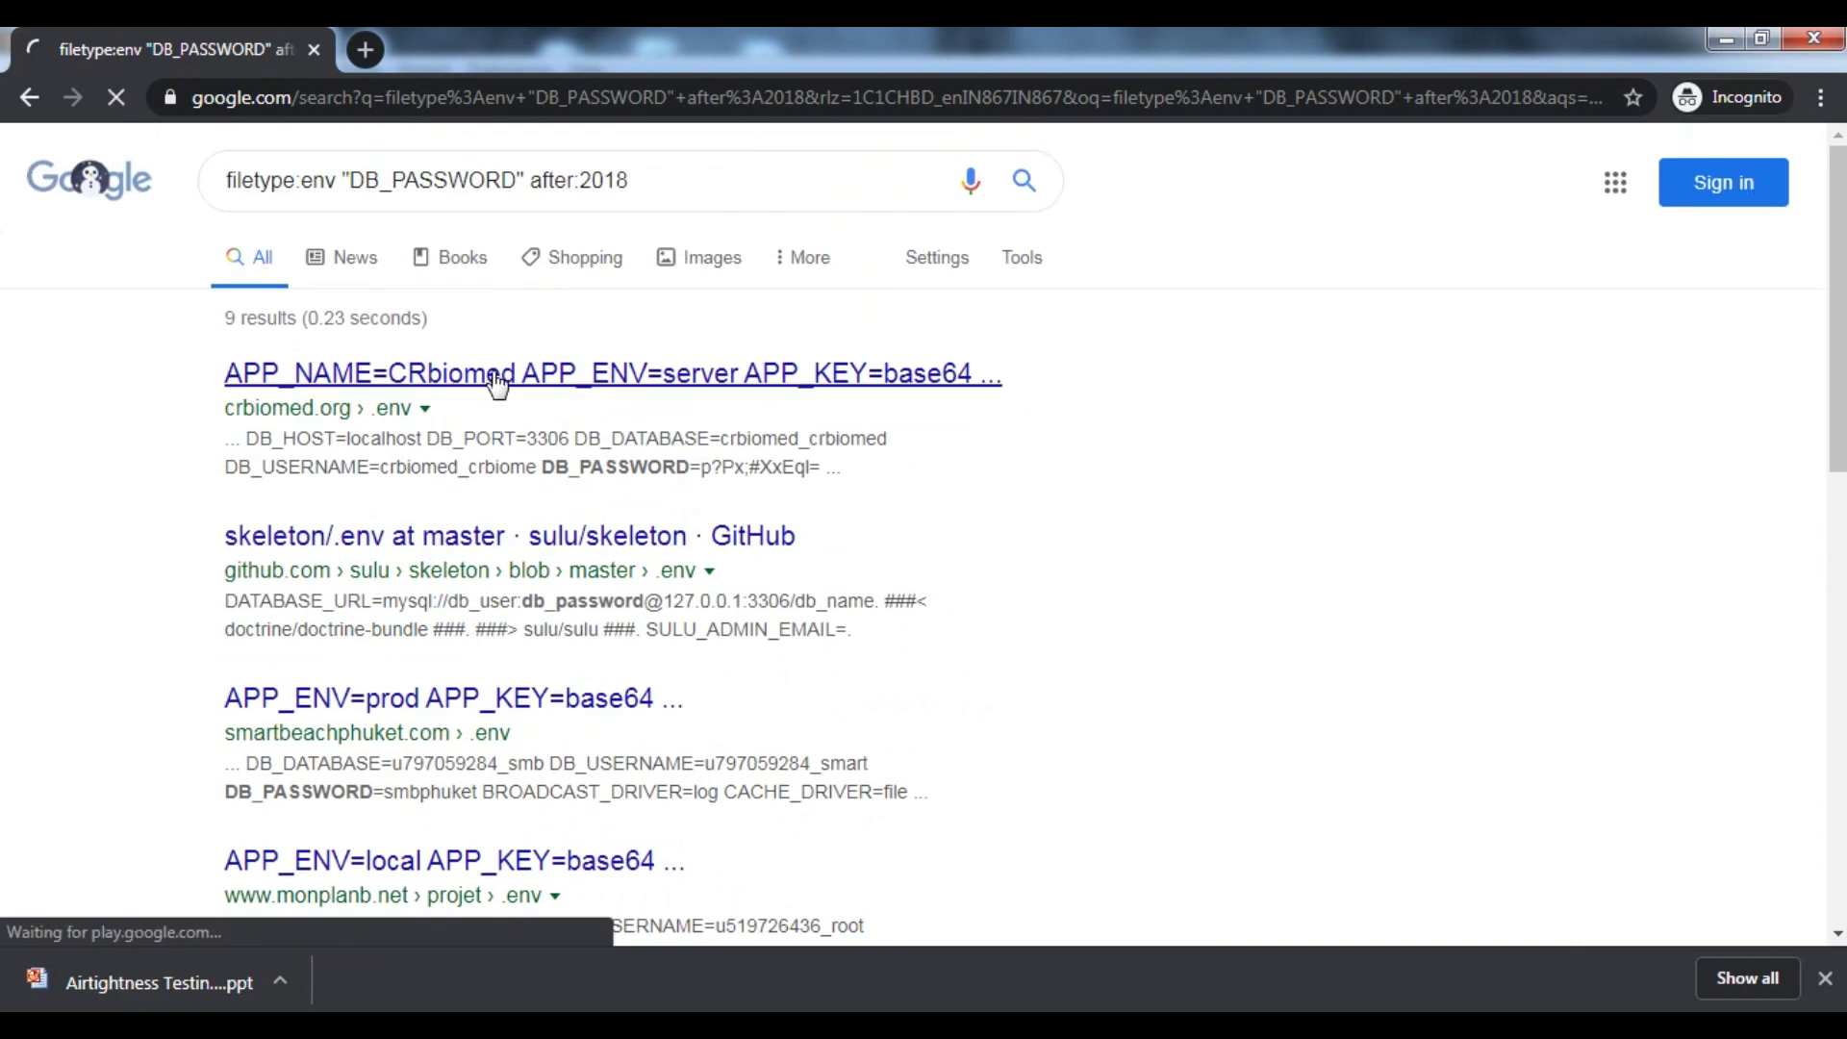
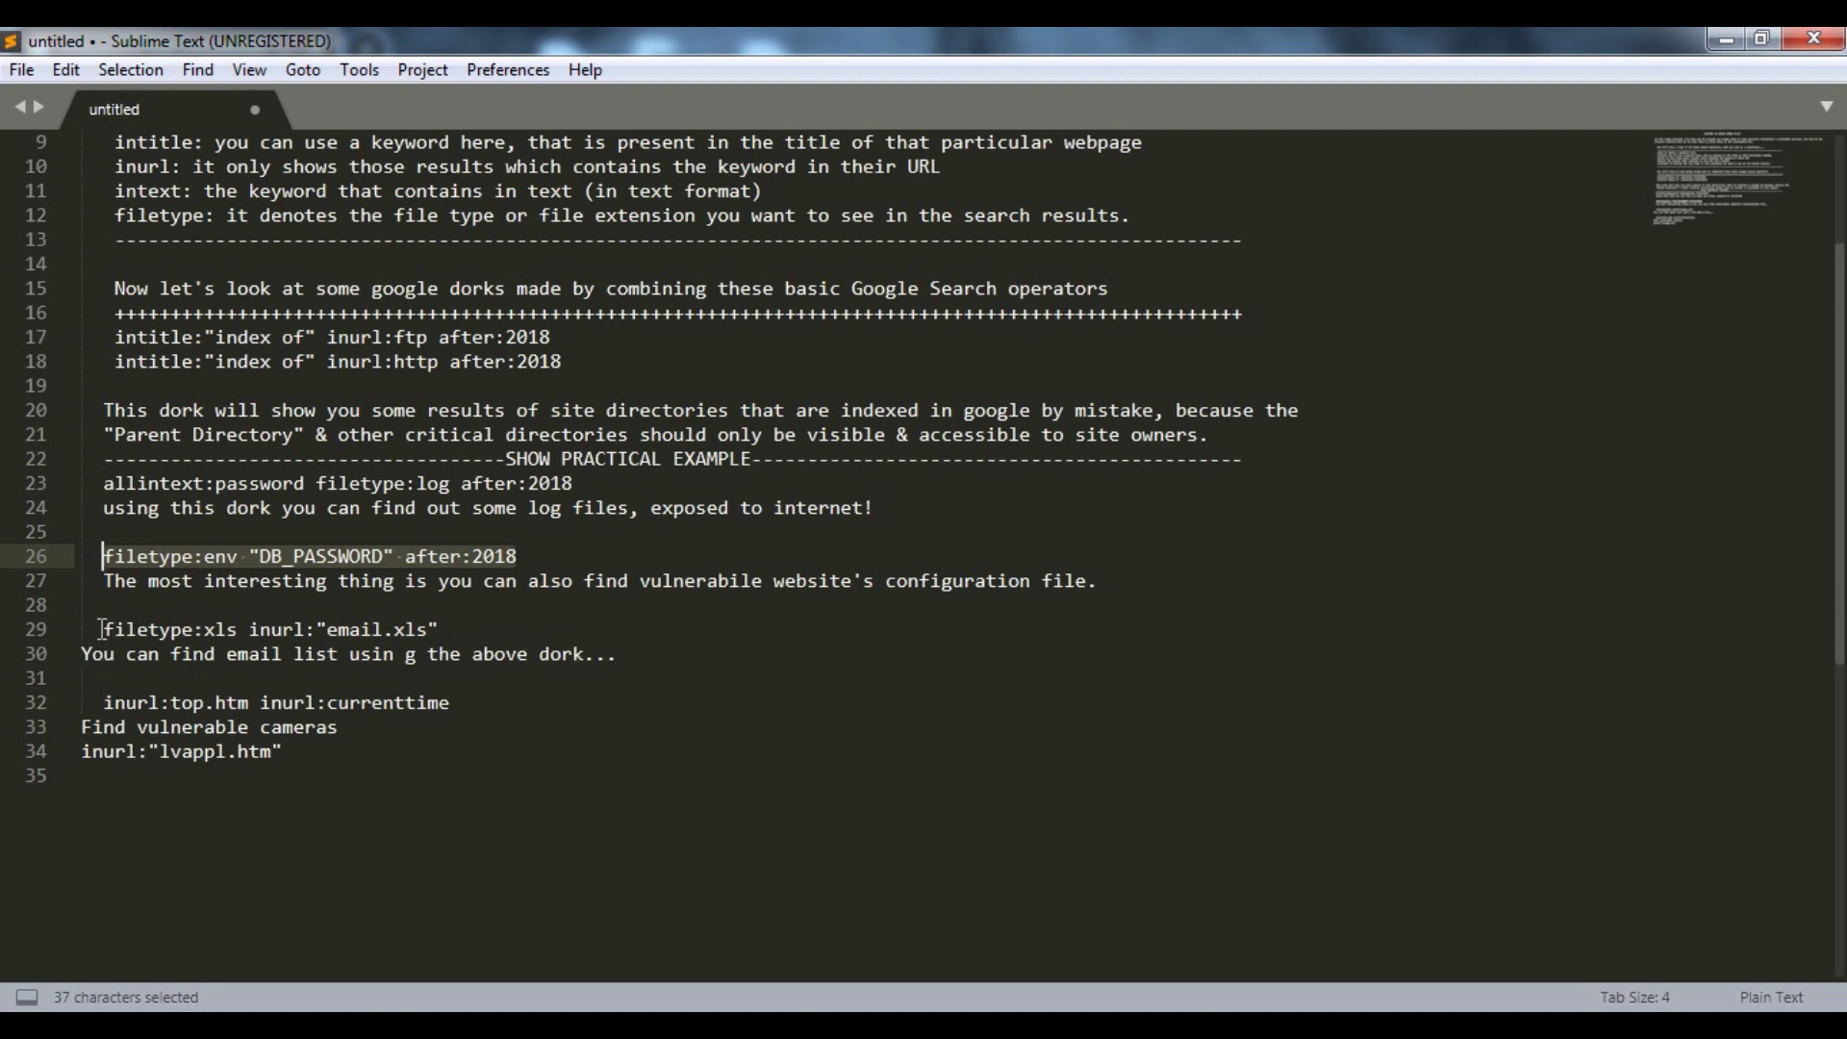
- Copy the dork filetype:xls inurl:"email.xls" from line 29 of the notes and switch to the incognito Chrome window
click(102, 630)
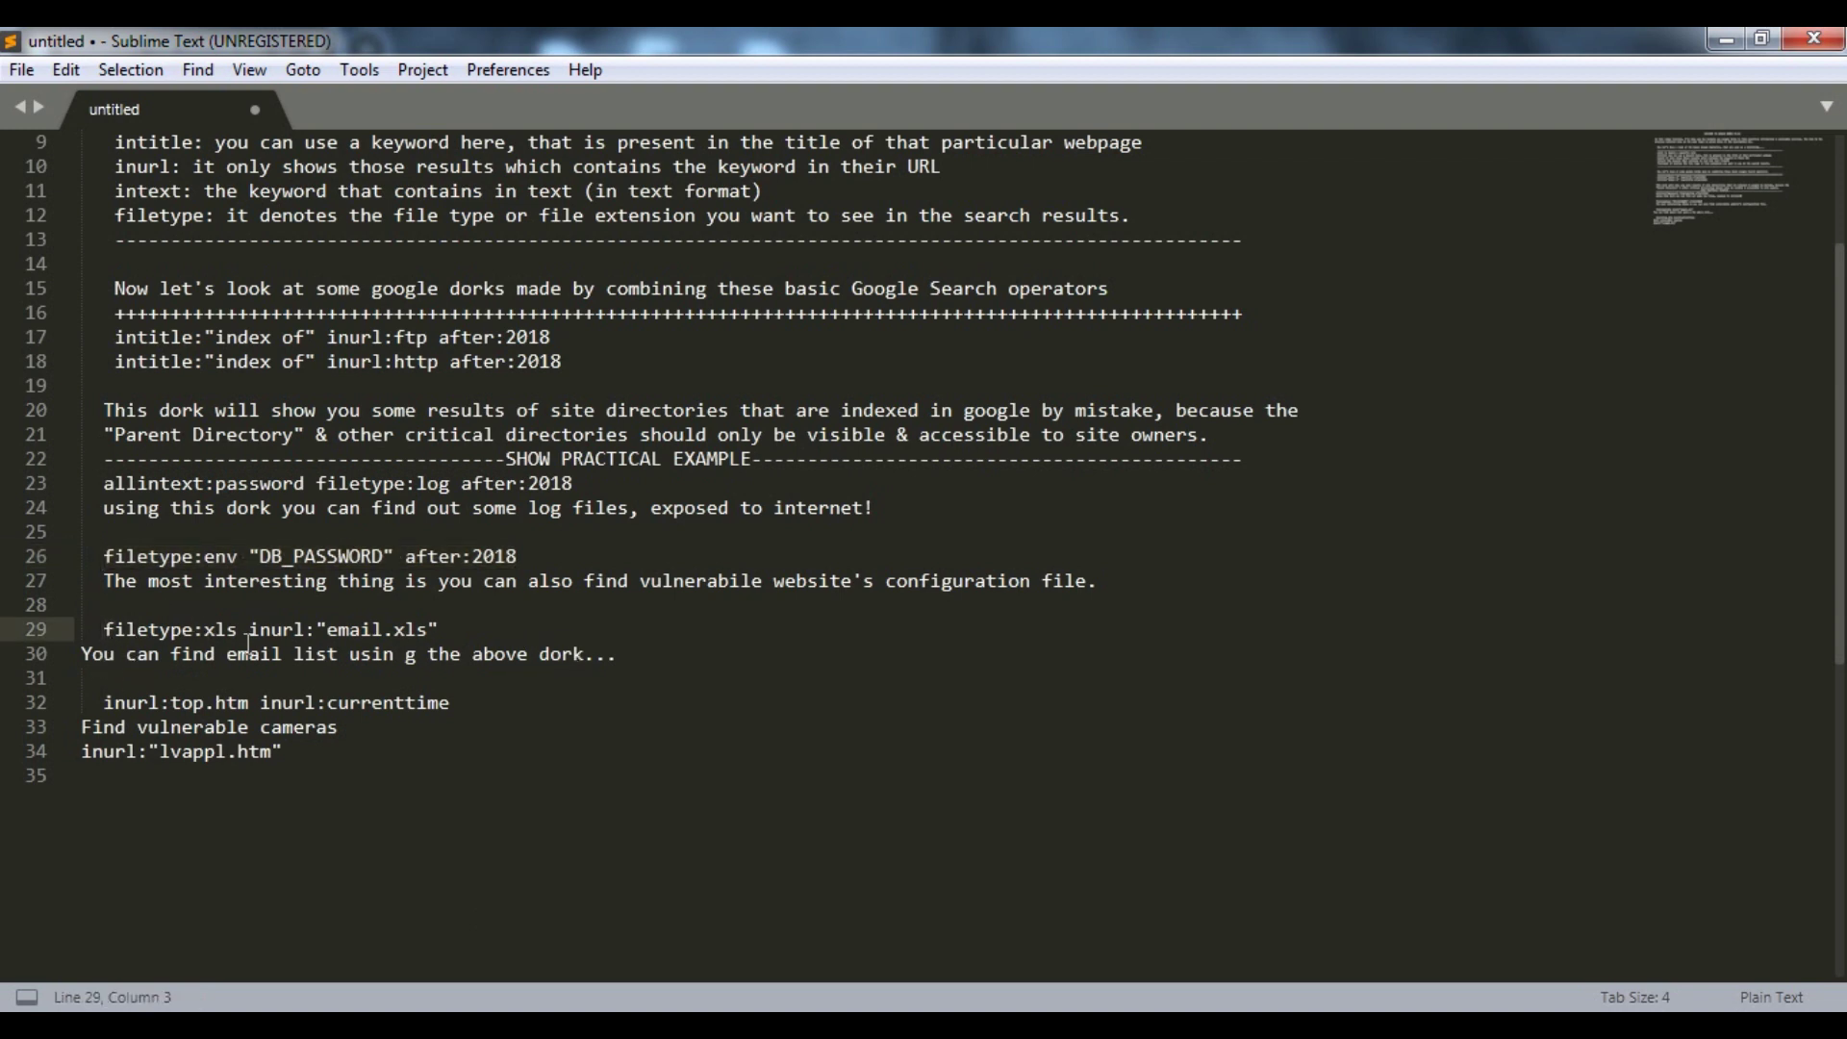
drag(448, 629, 104, 624)
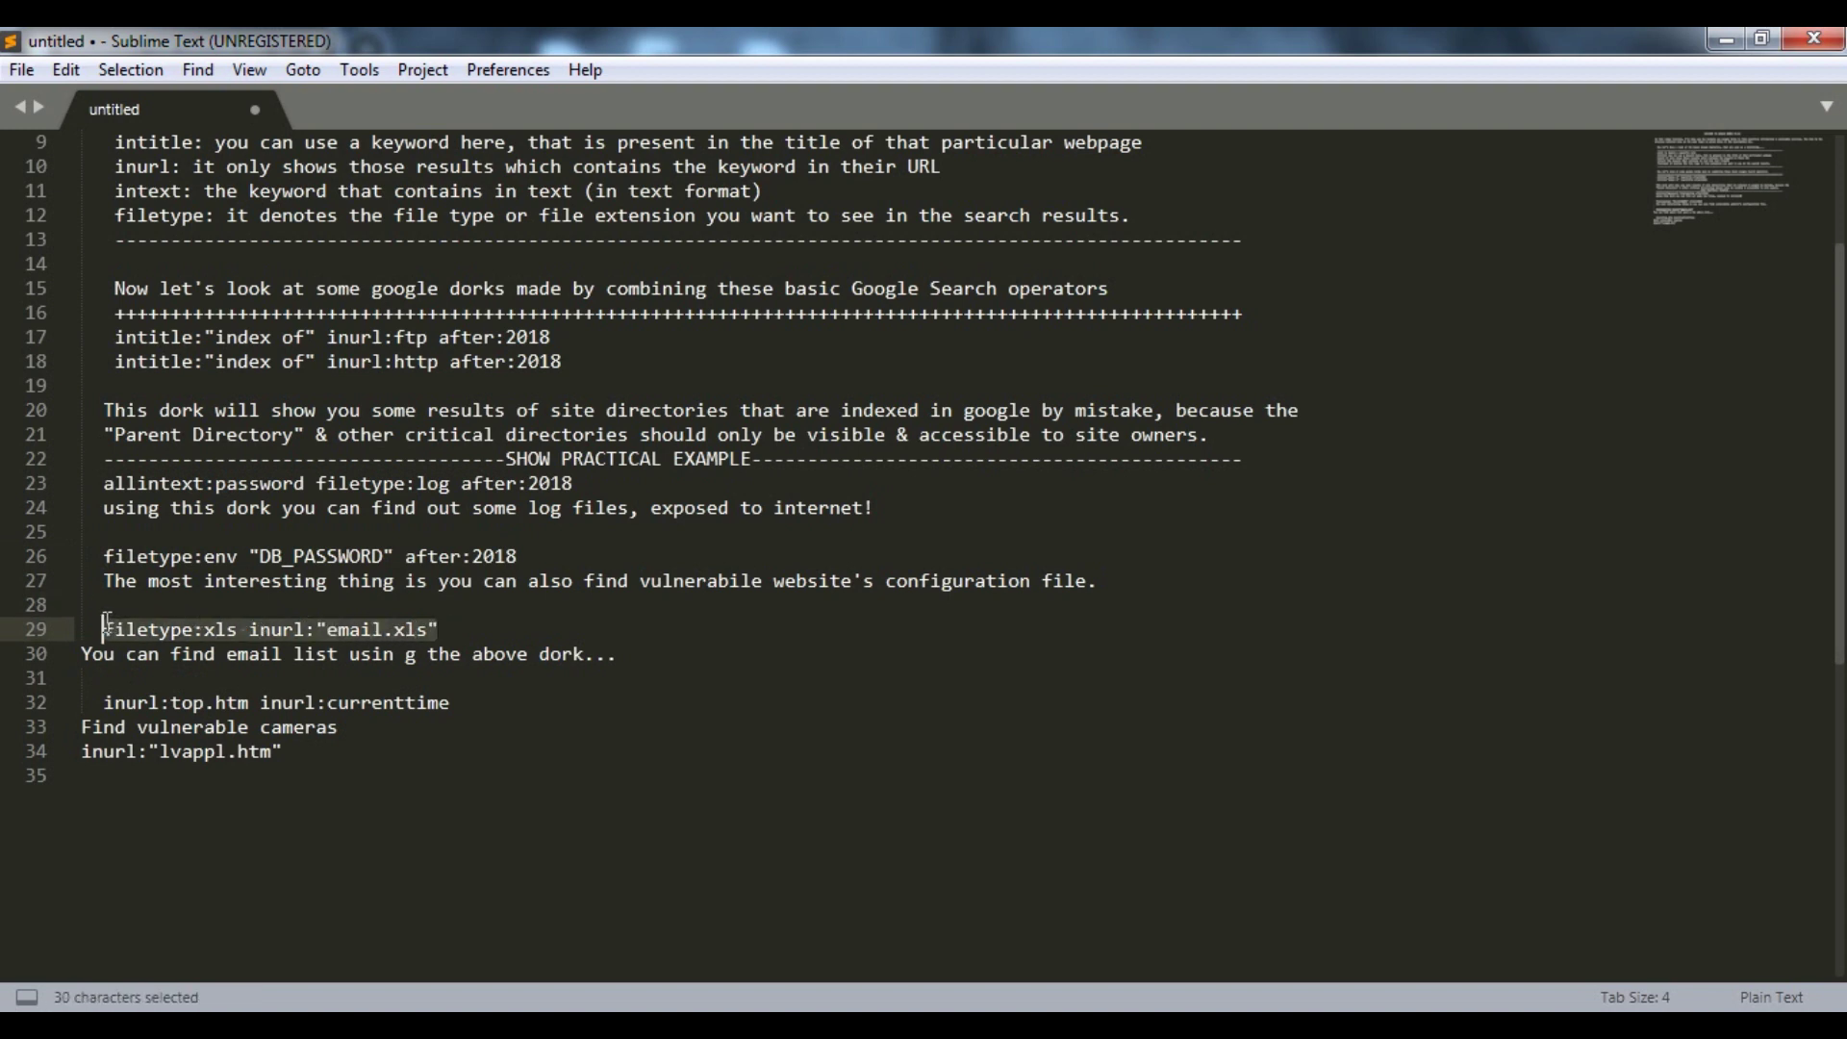
right_click(127, 627)
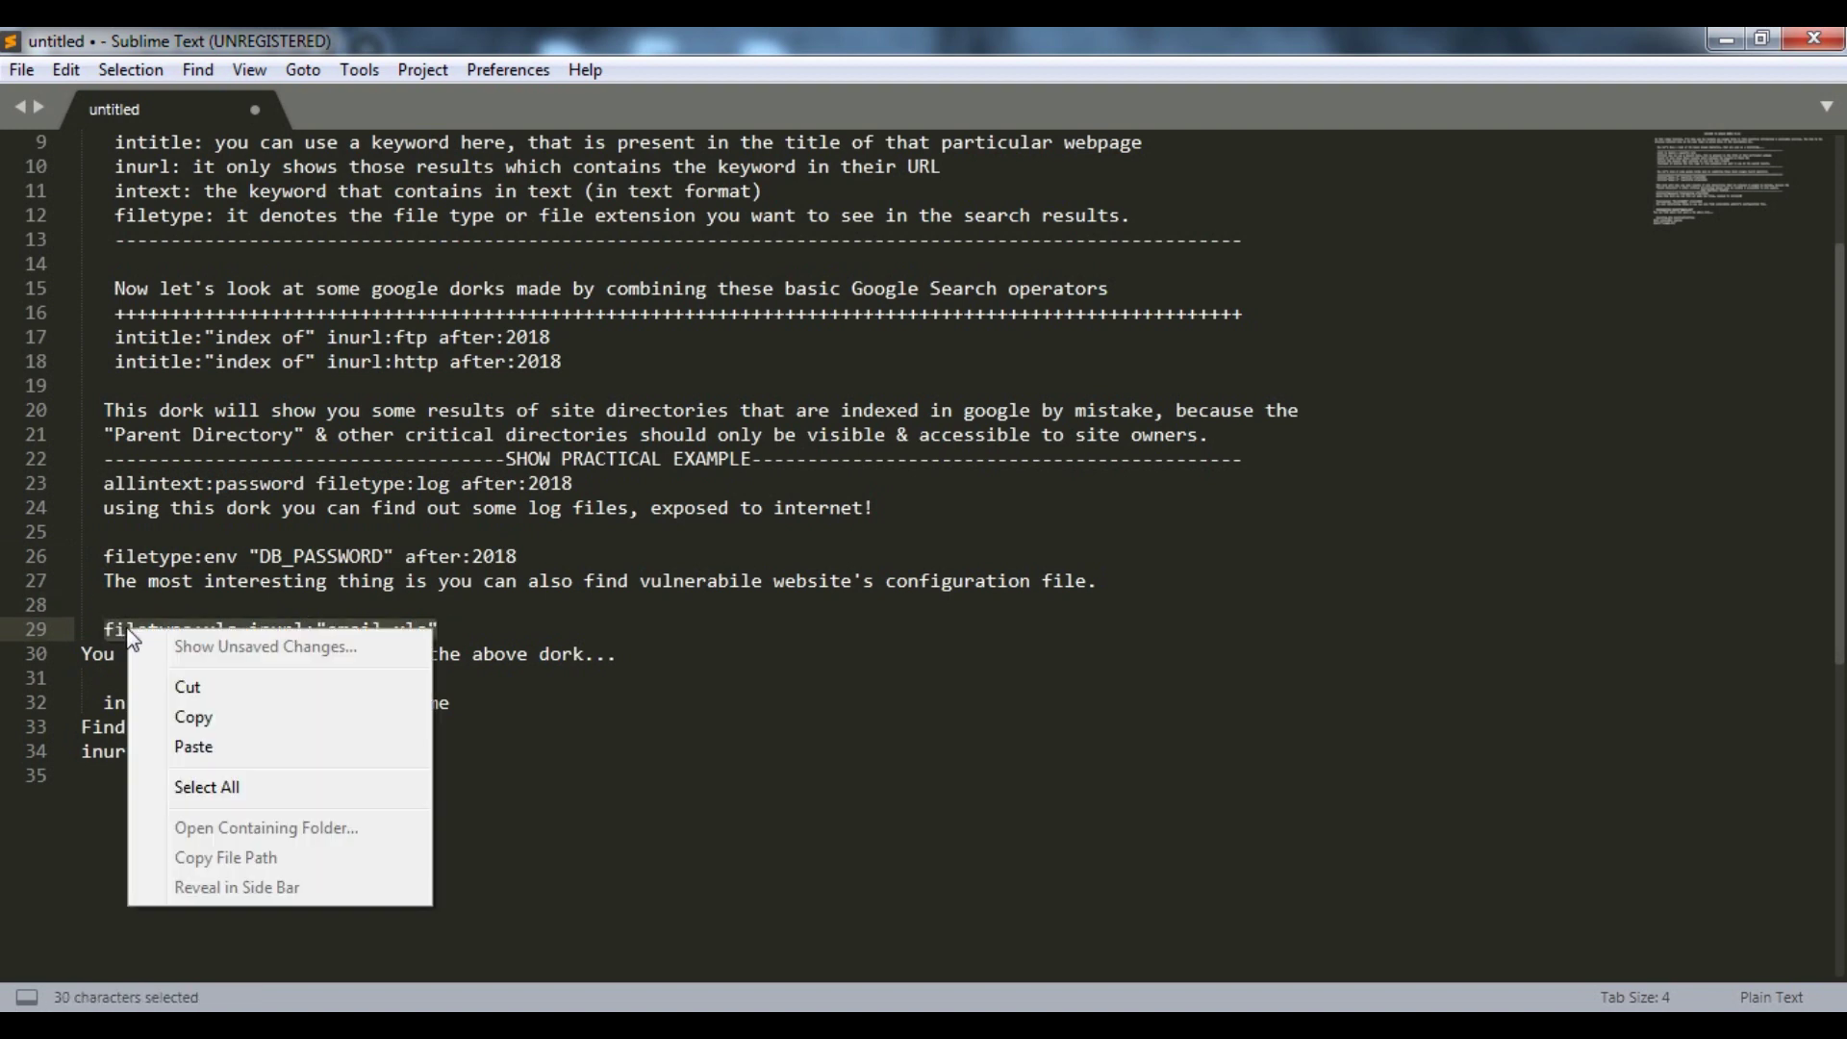
click(192, 718)
click(593, 880)
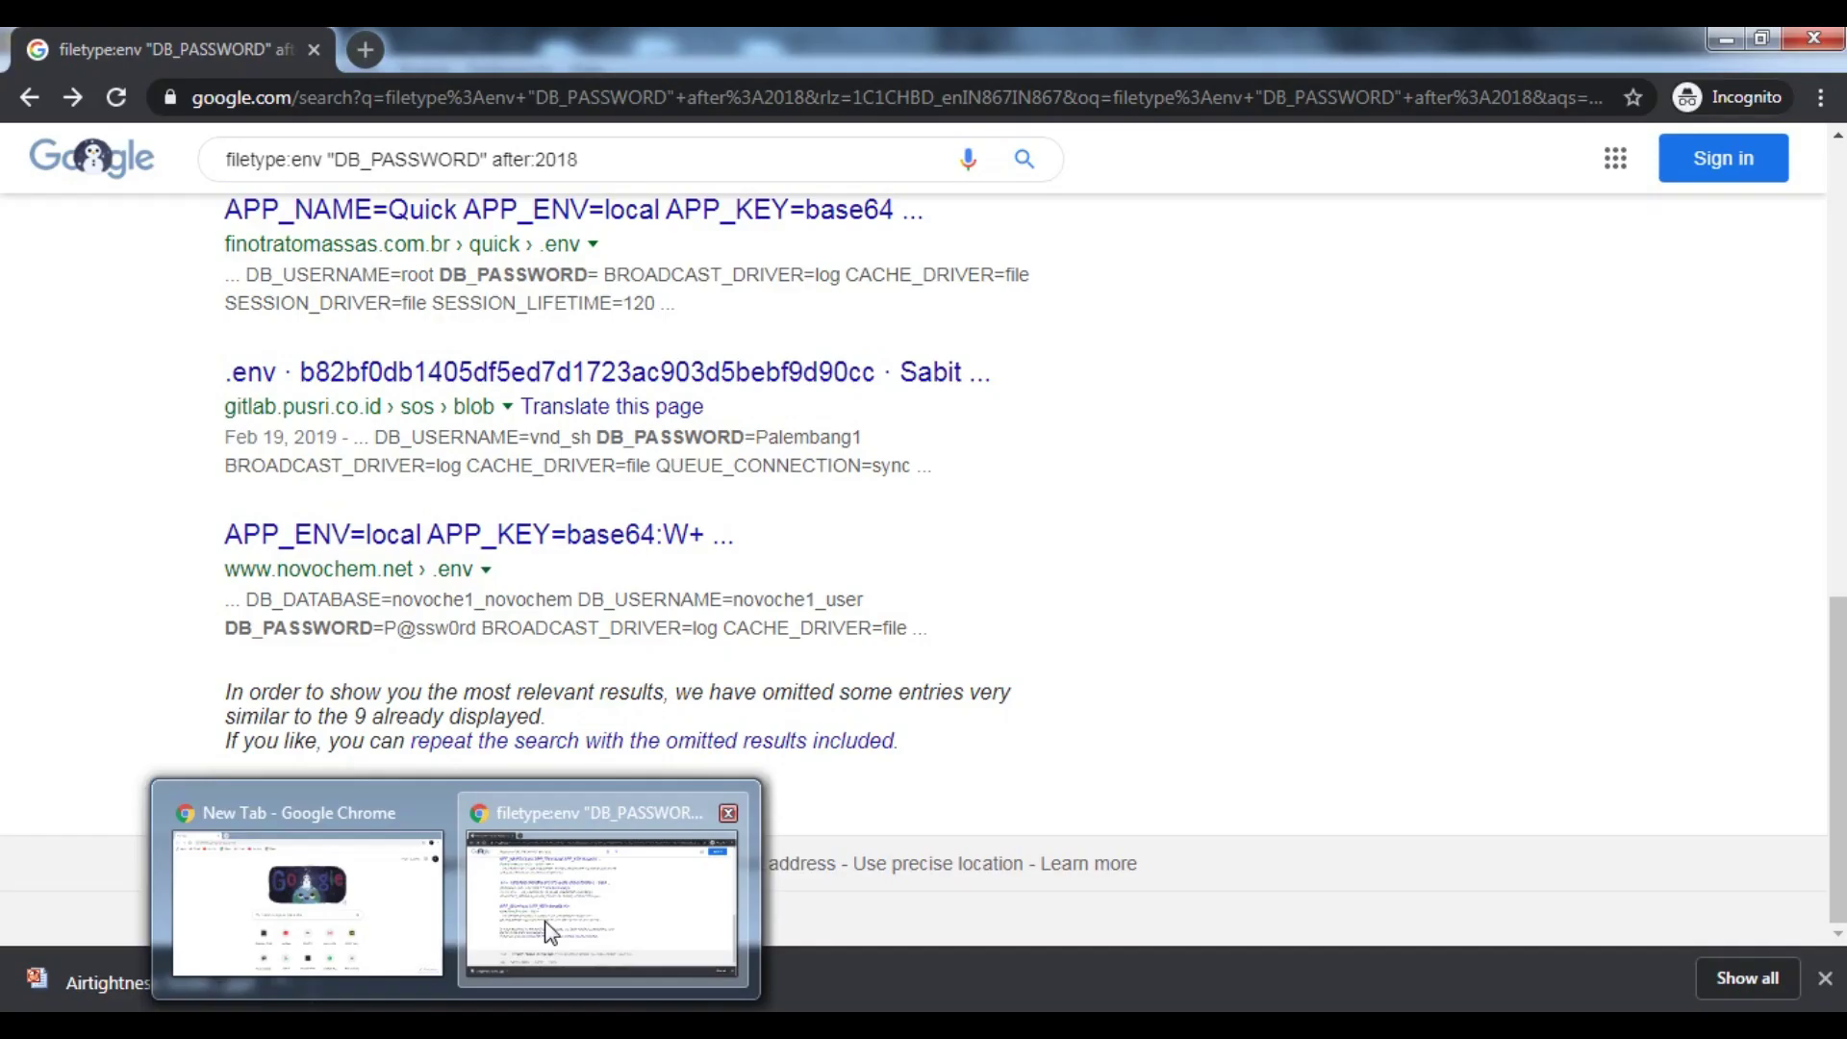
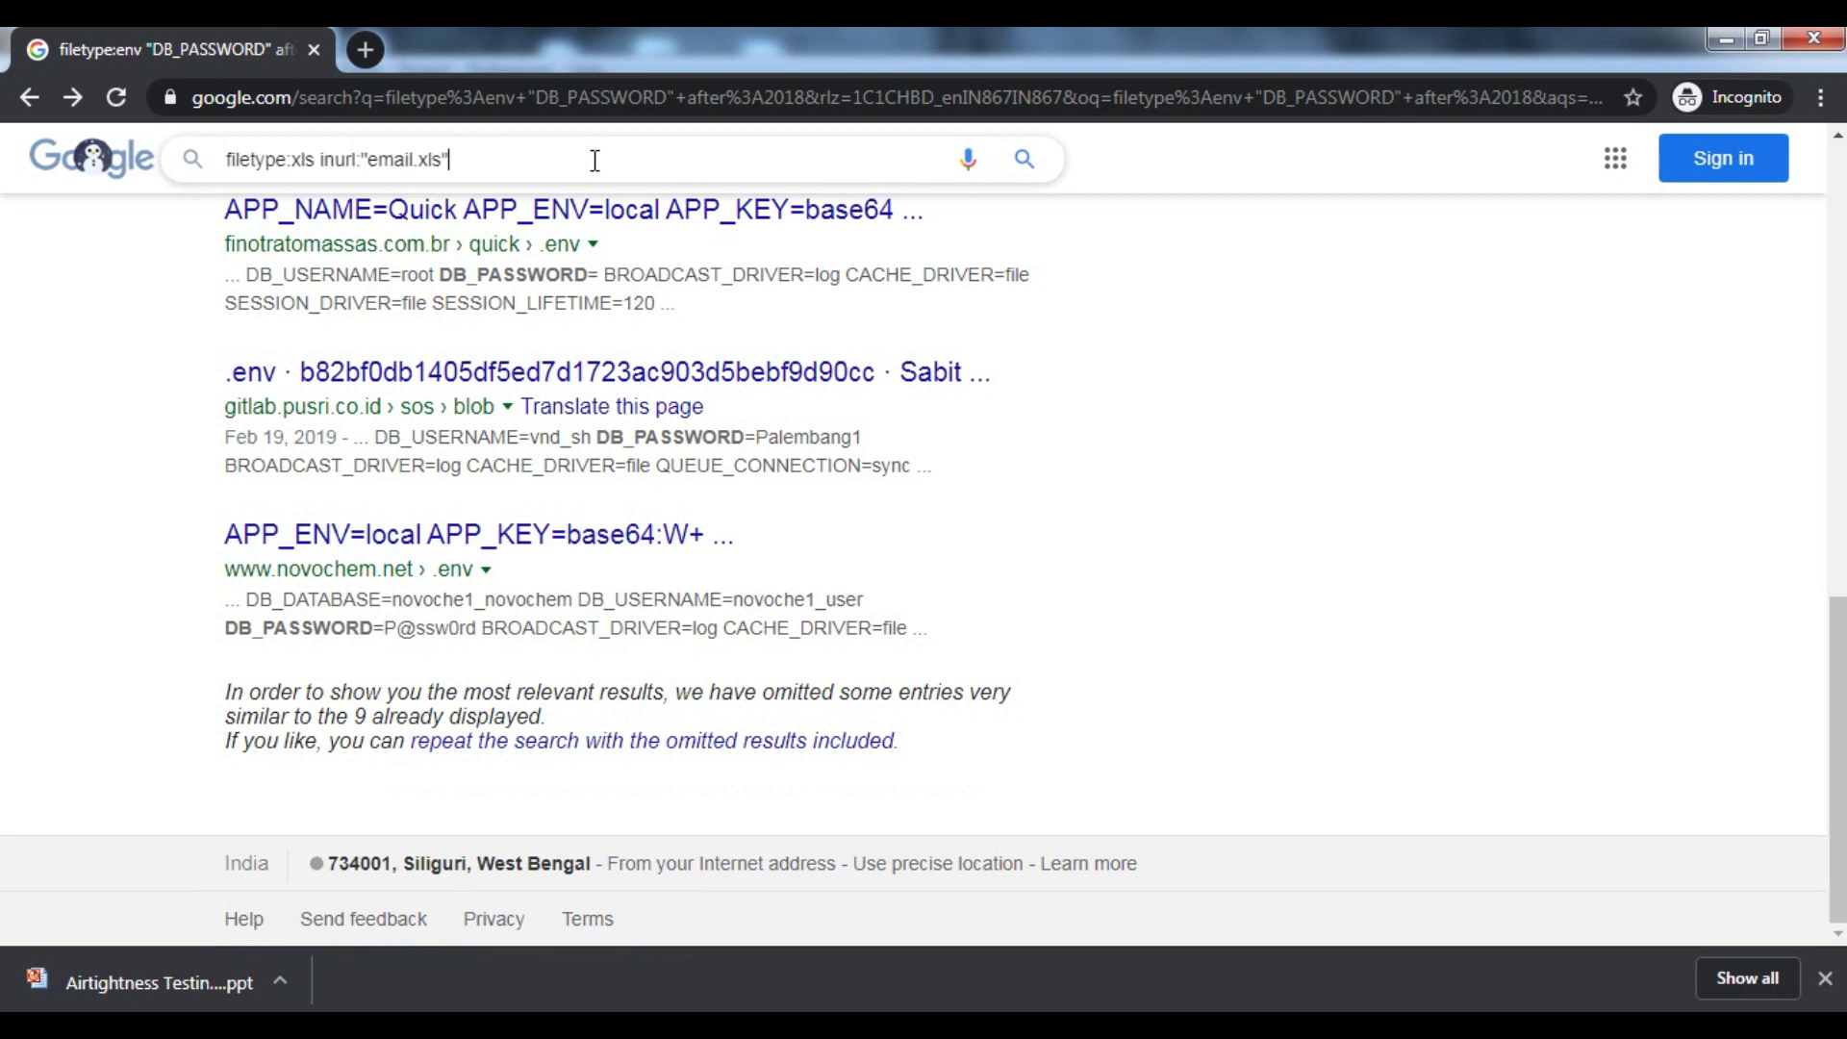
key(Return)
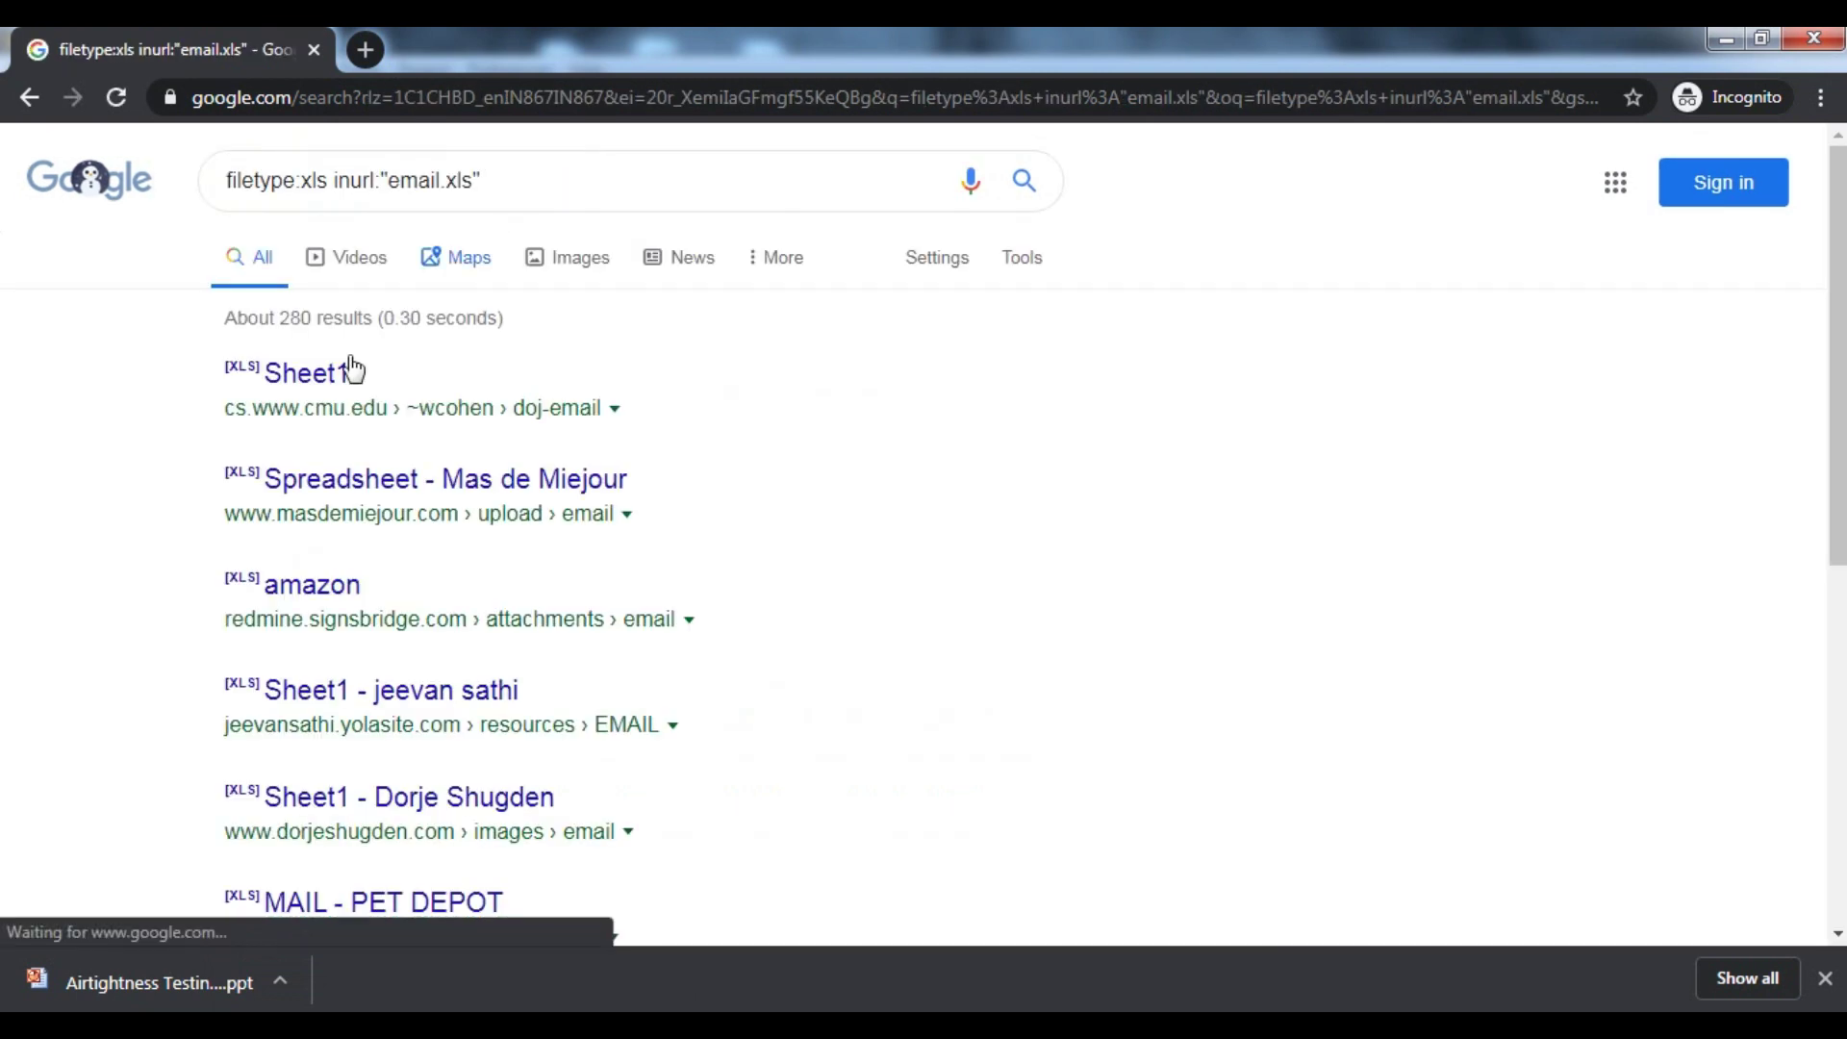
click(303, 377)
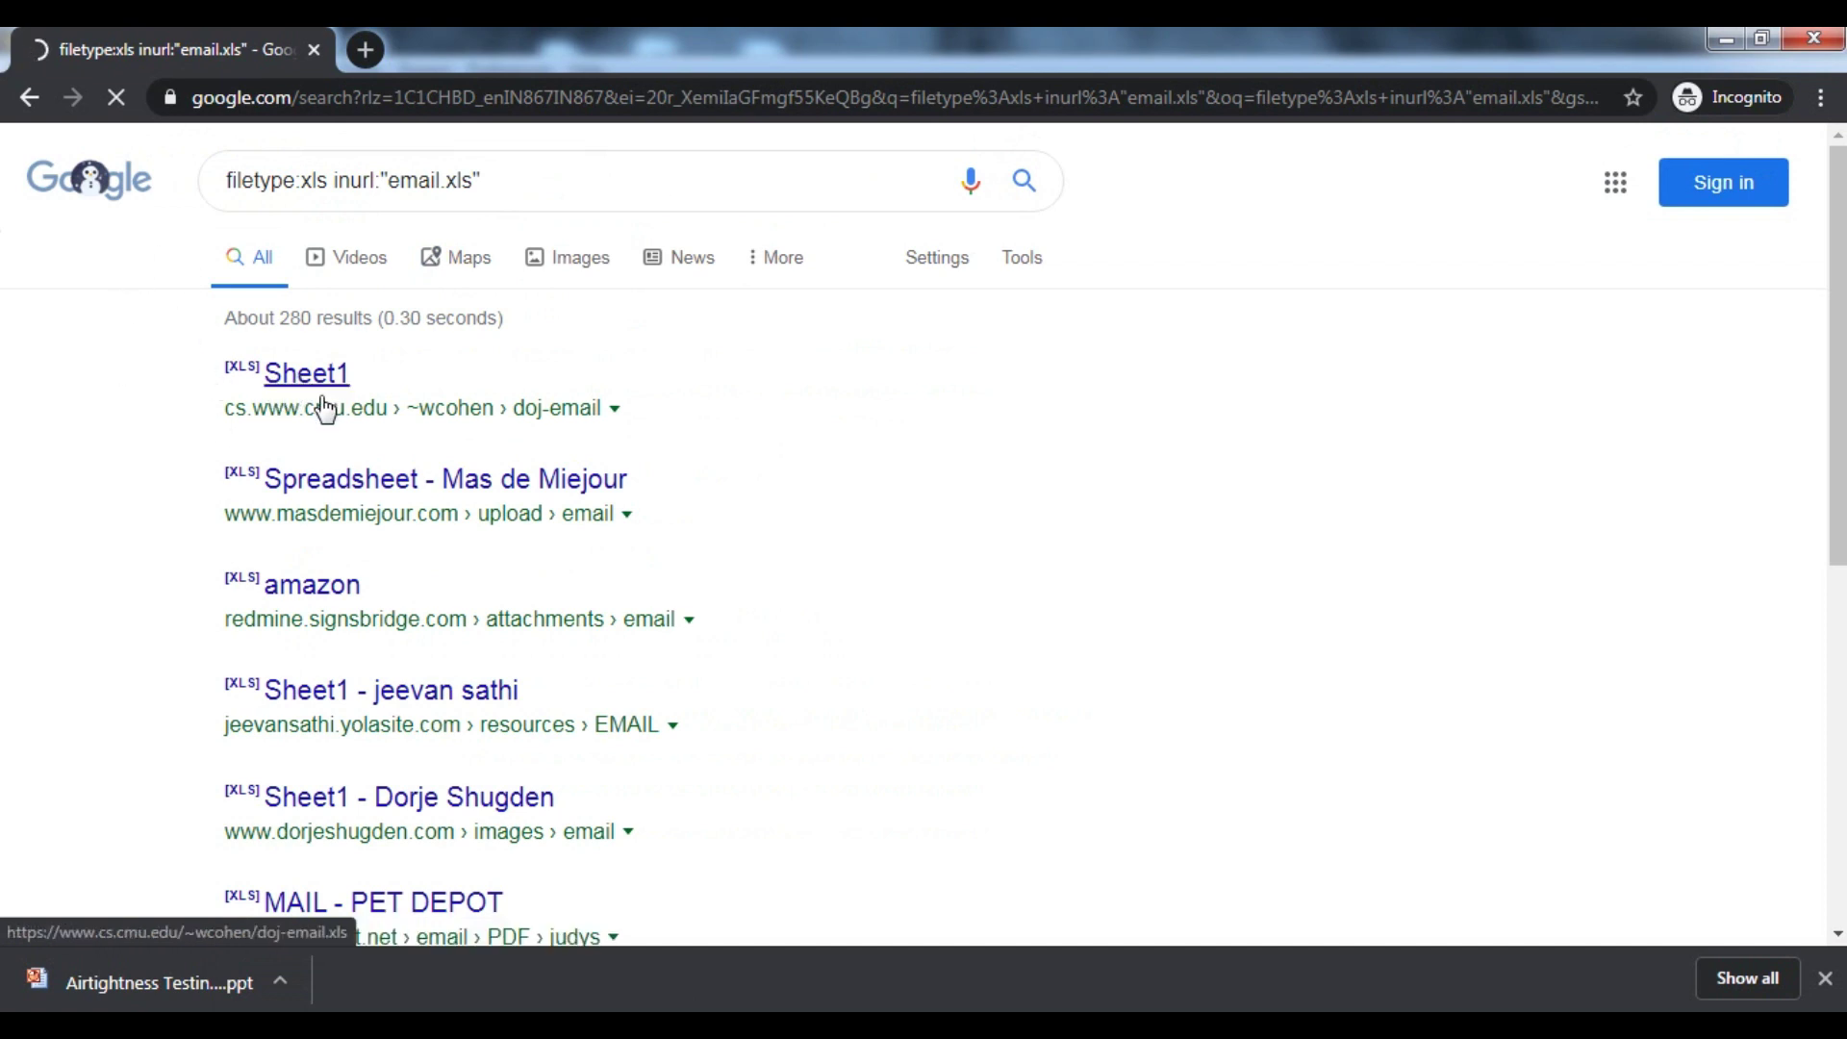
scroll(276, 638, down, 7)
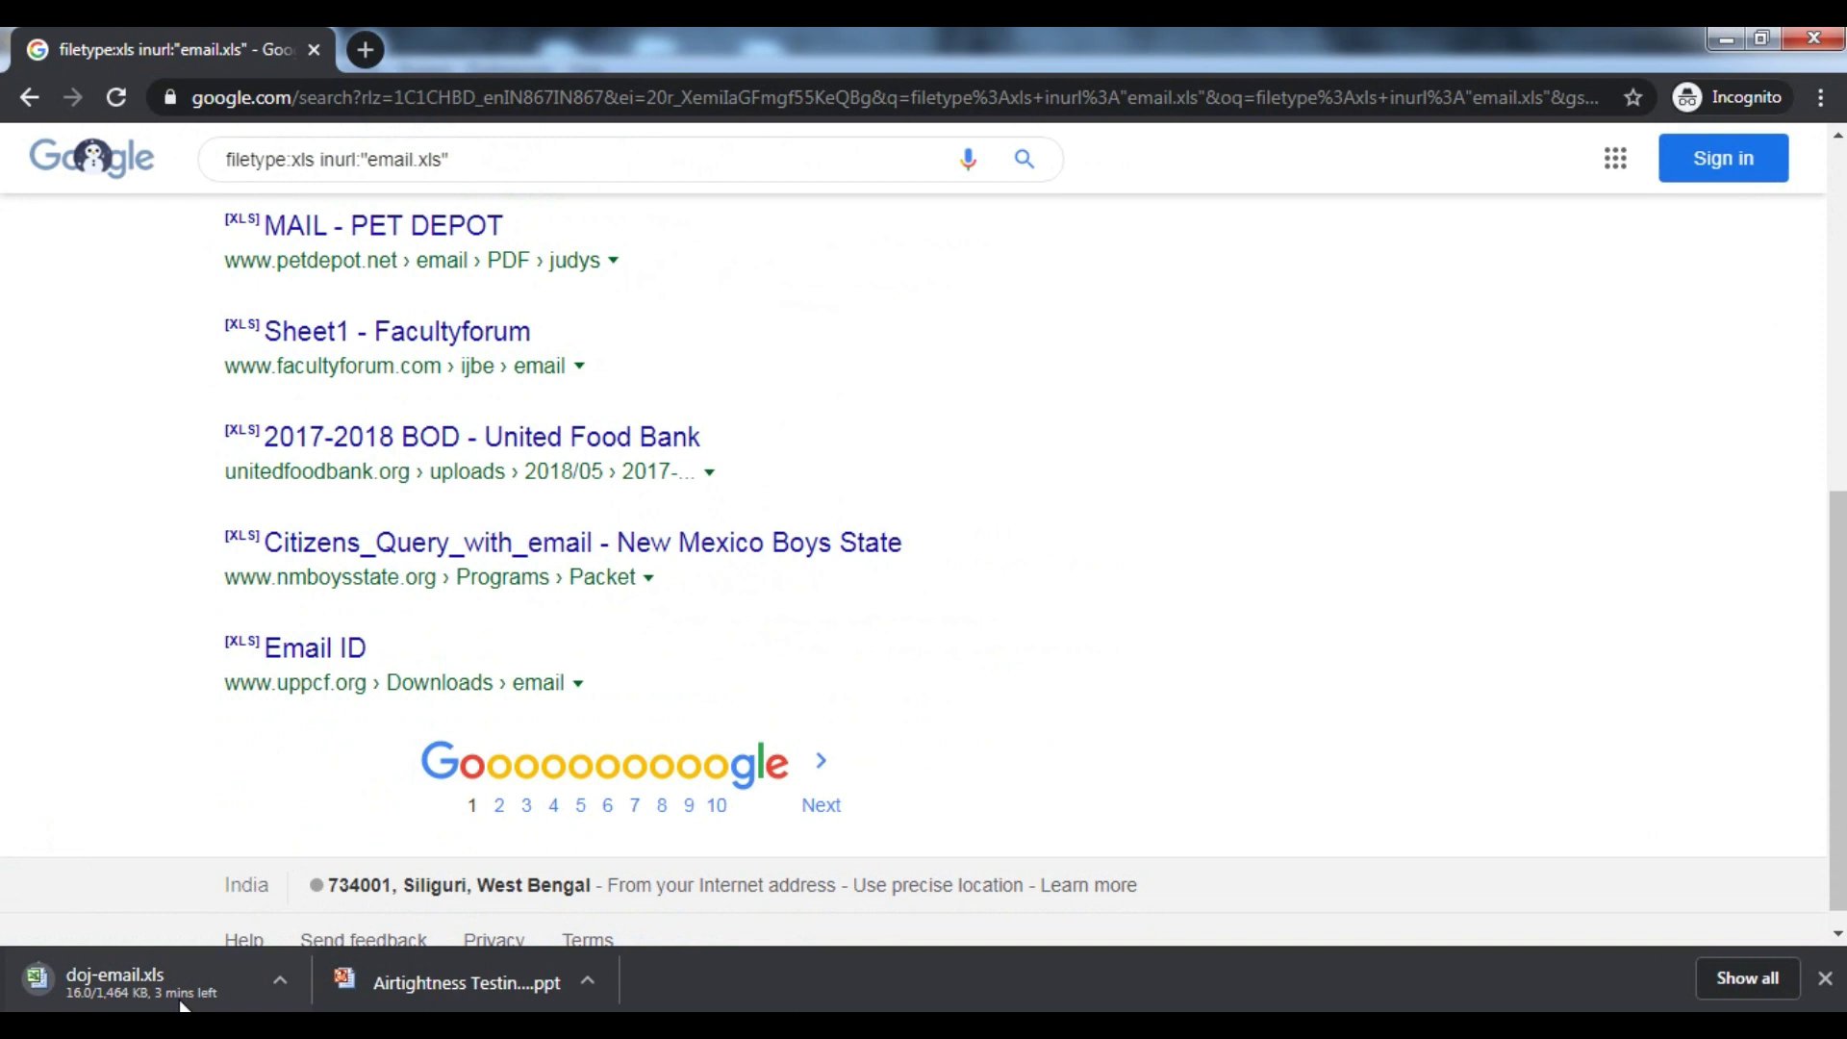
scroll(440, 654, up, 7)
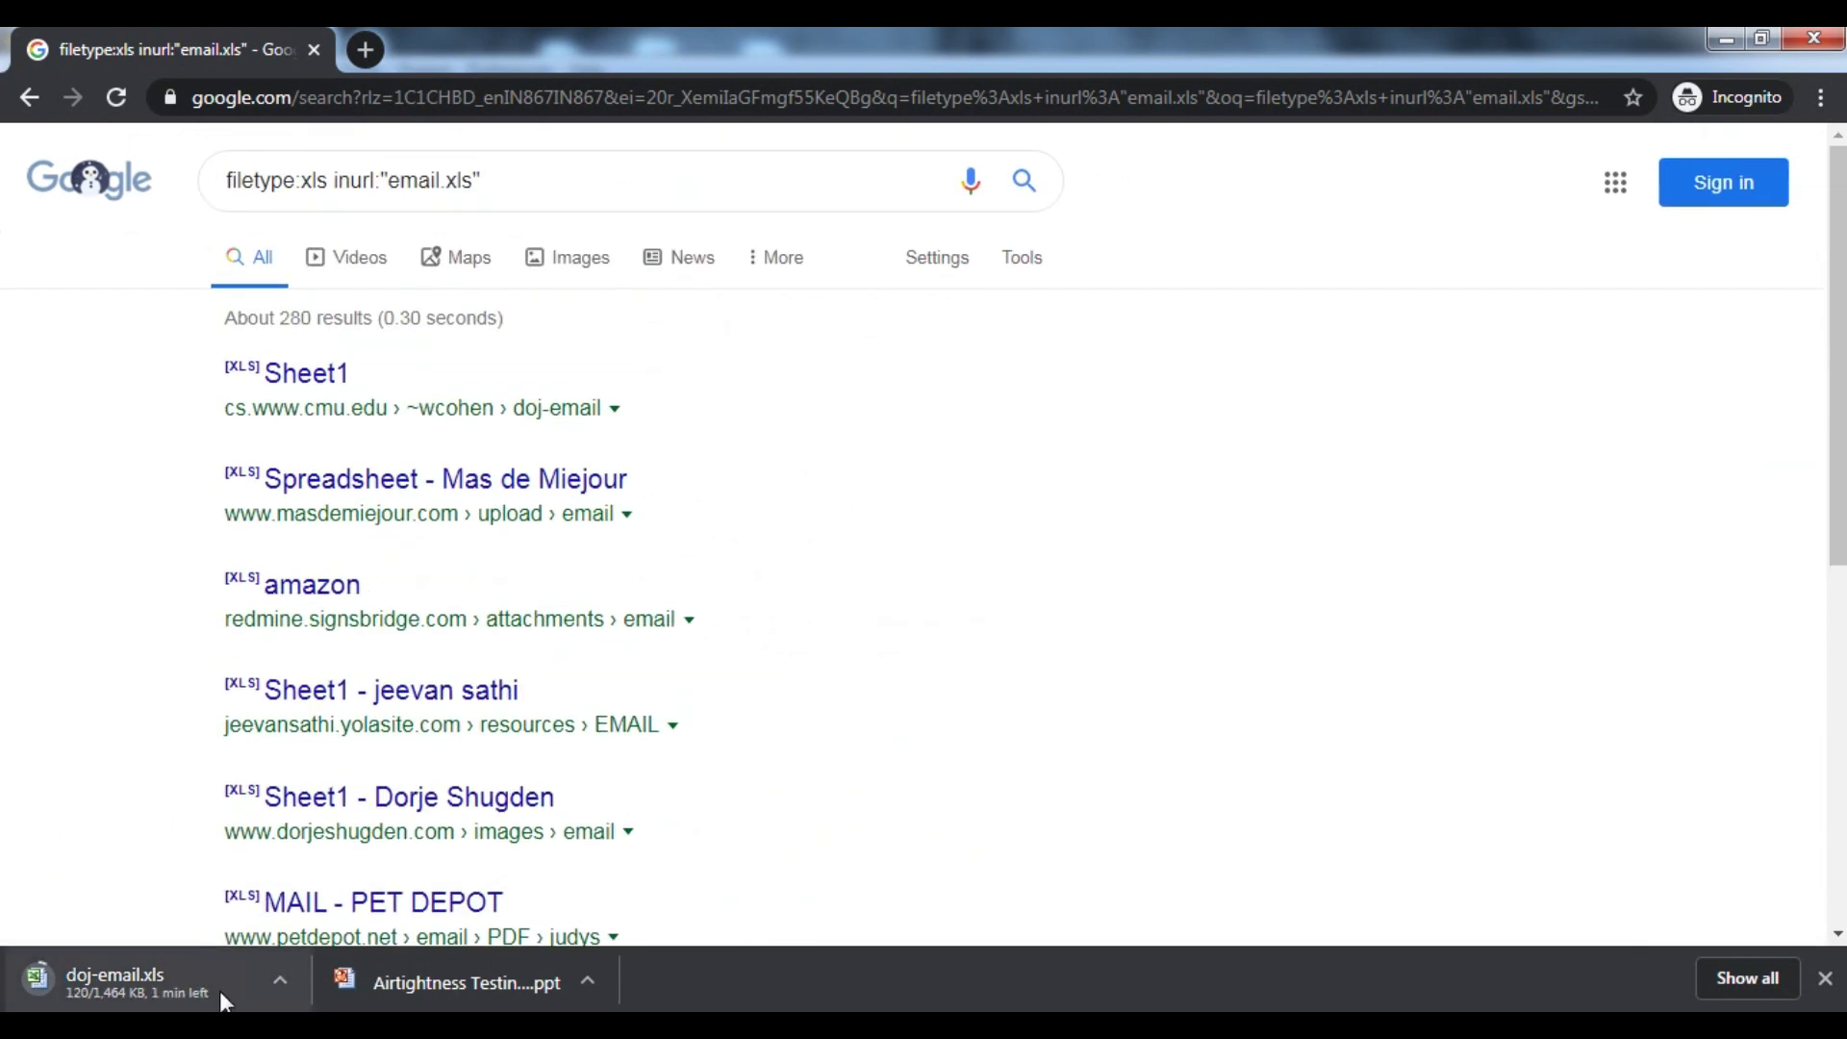
- Open the downloaded Airtightness Testing presentation and look through its slides on commercial building tests
click(587, 980)
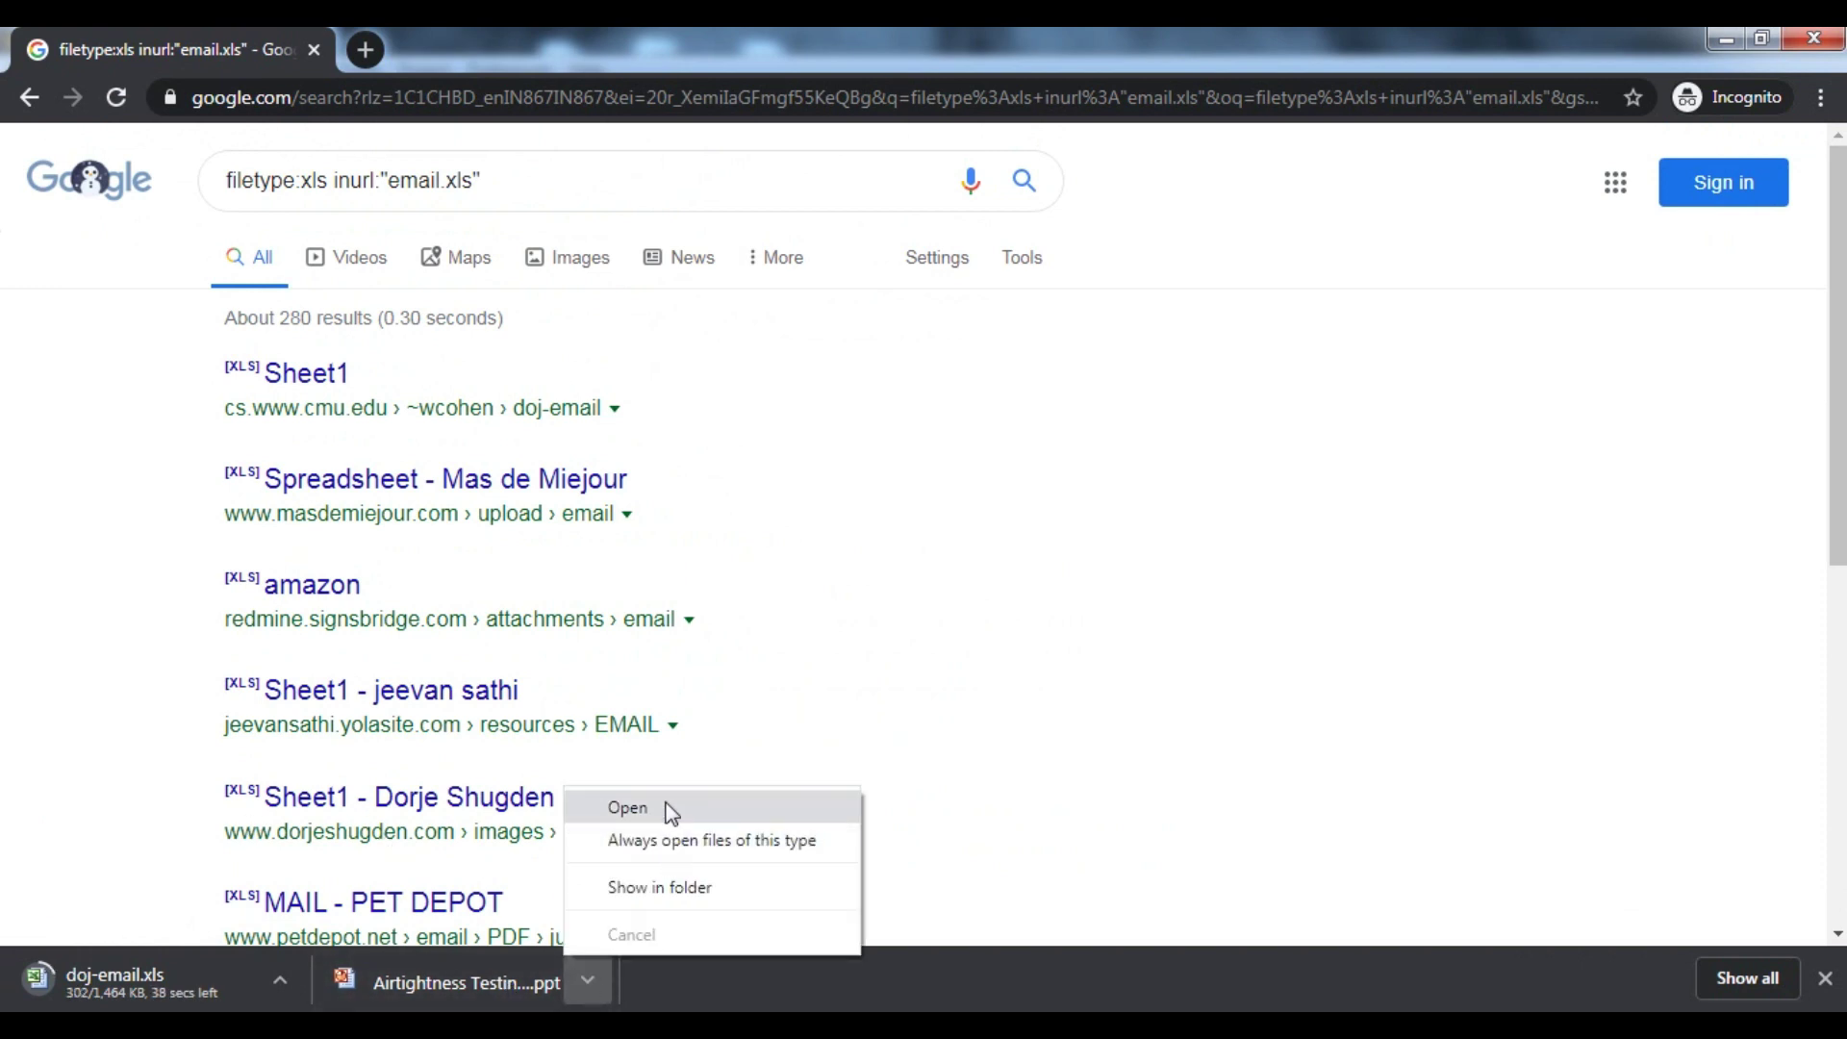
click(644, 816)
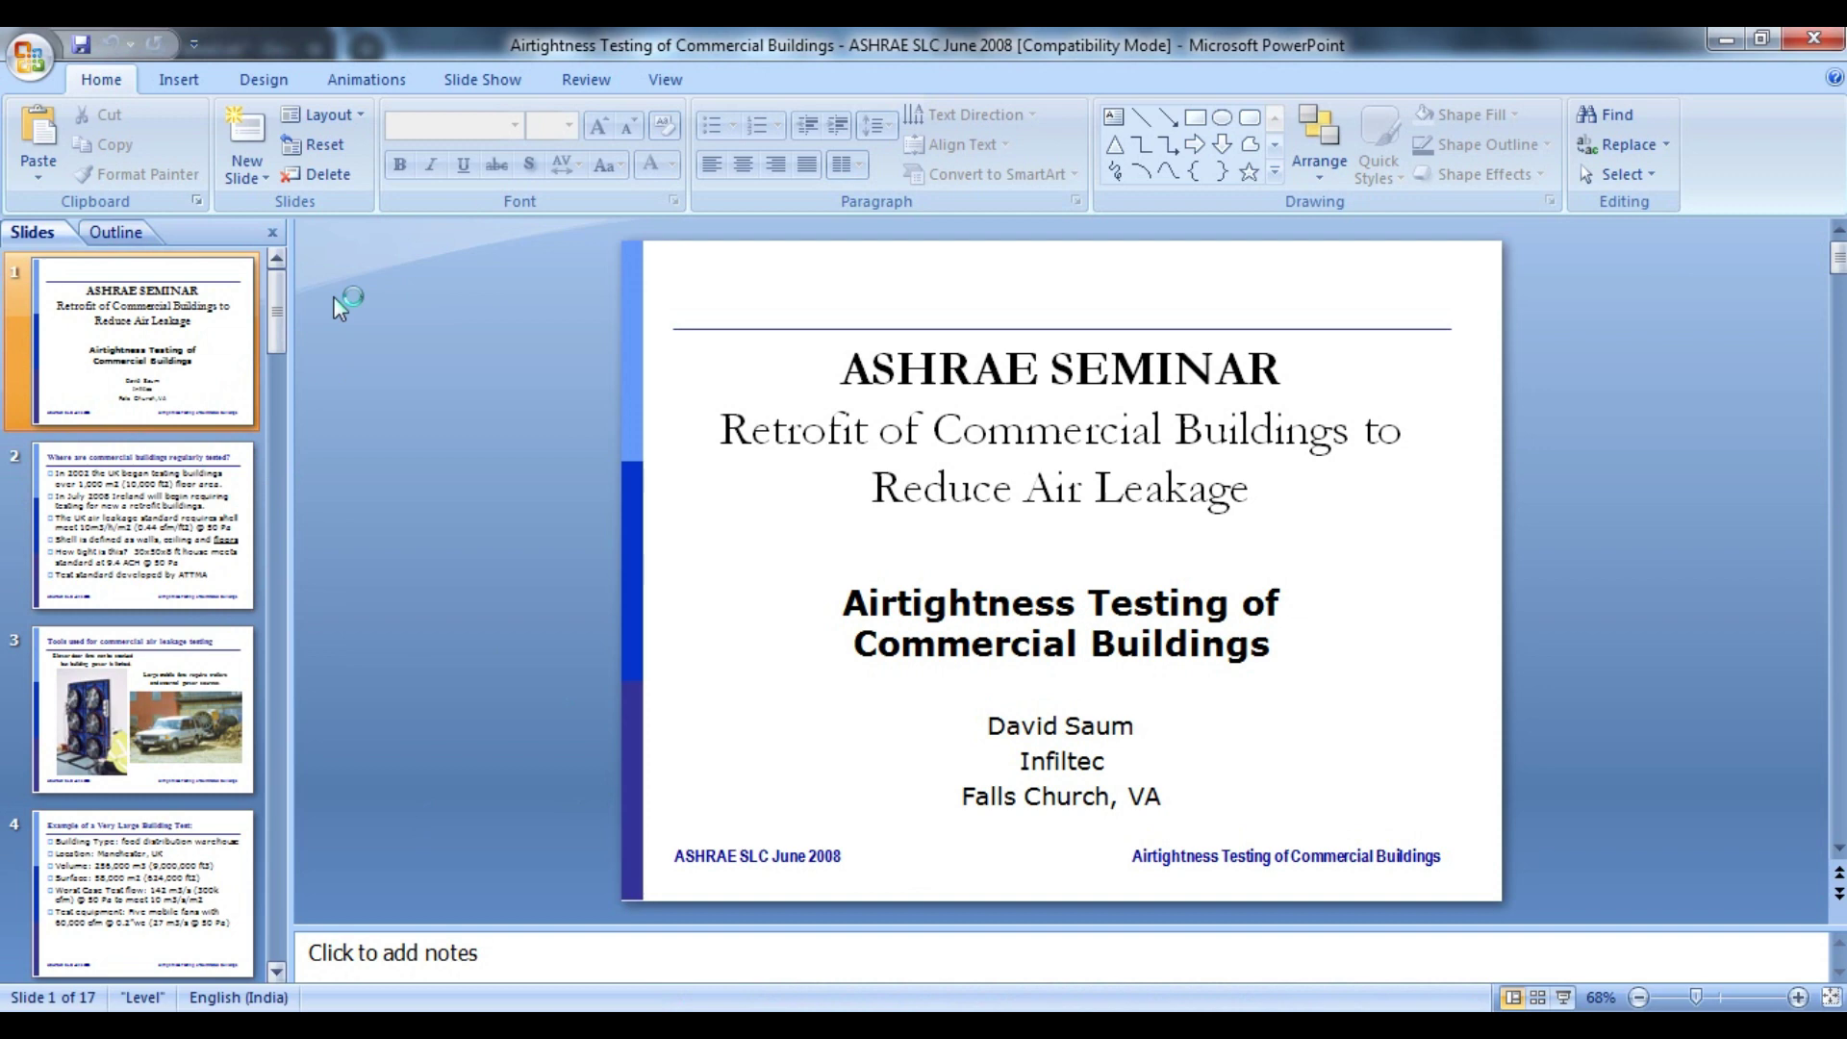
scroll(1085, 587, down, 1)
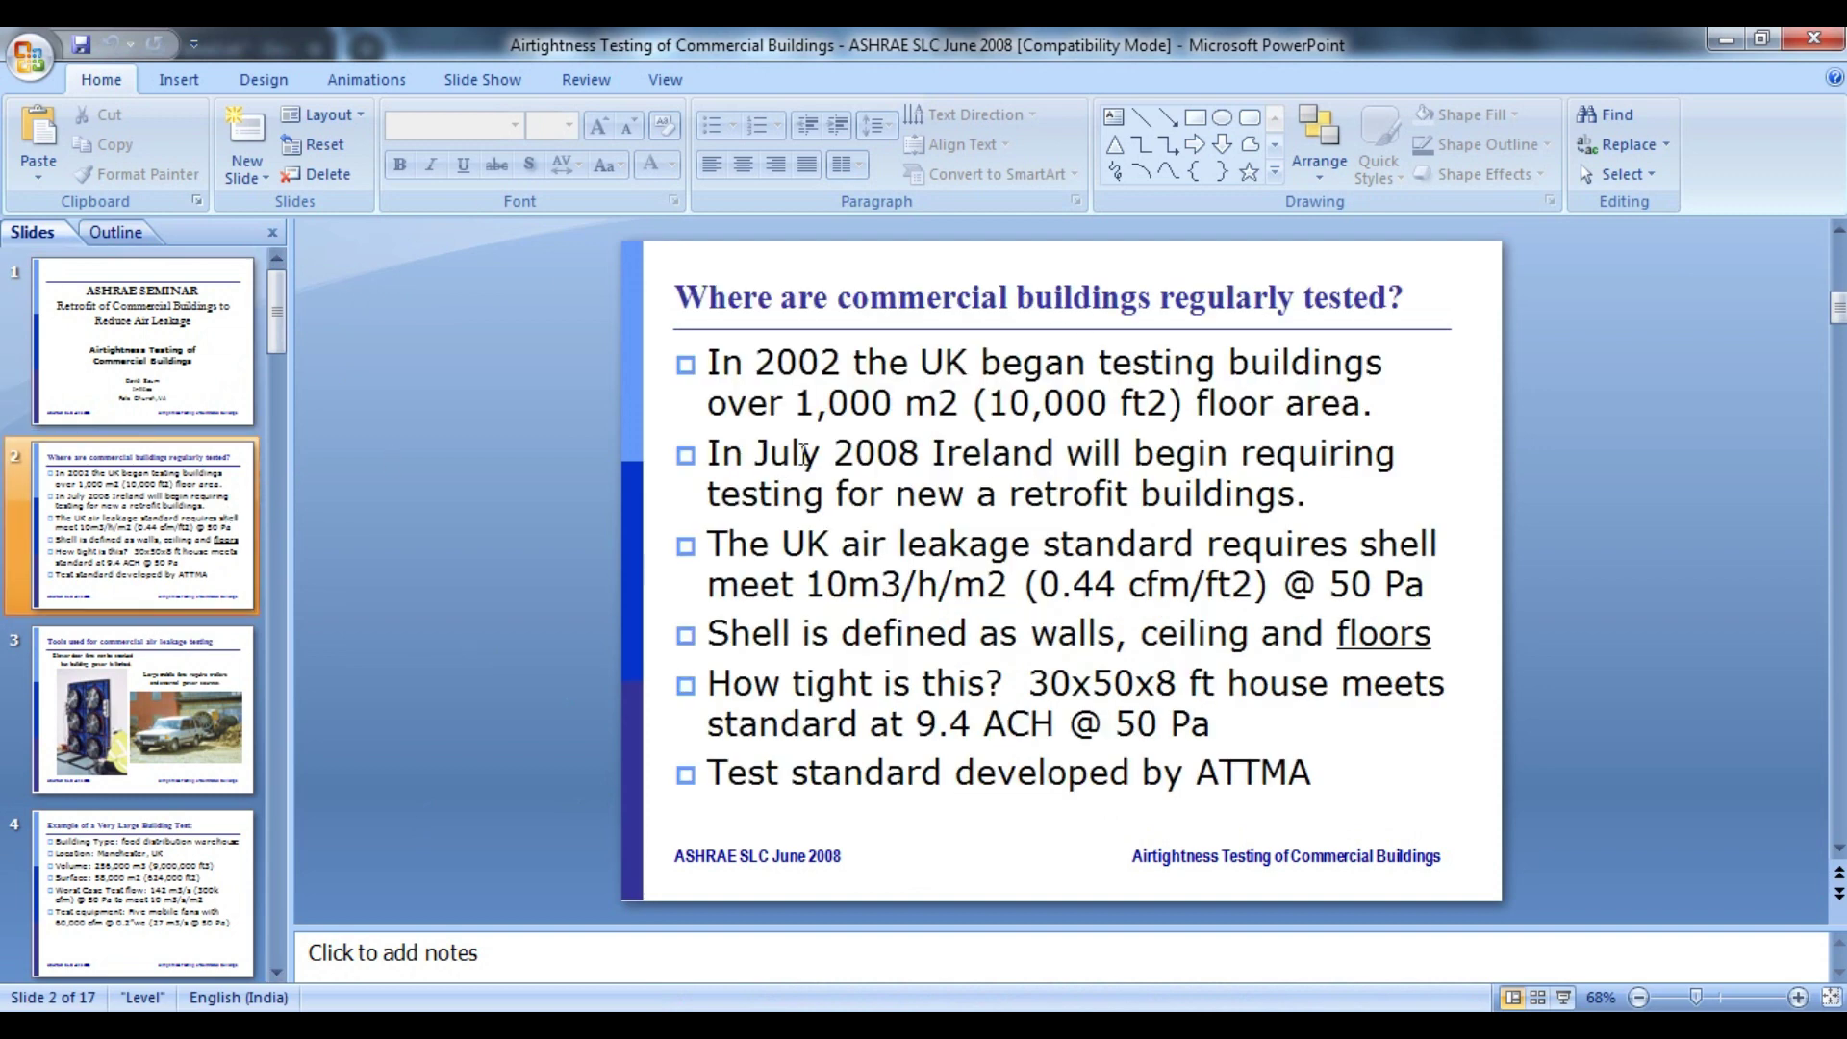
scroll(349, 463, down, 3)
scroll(256, 488, down, 3)
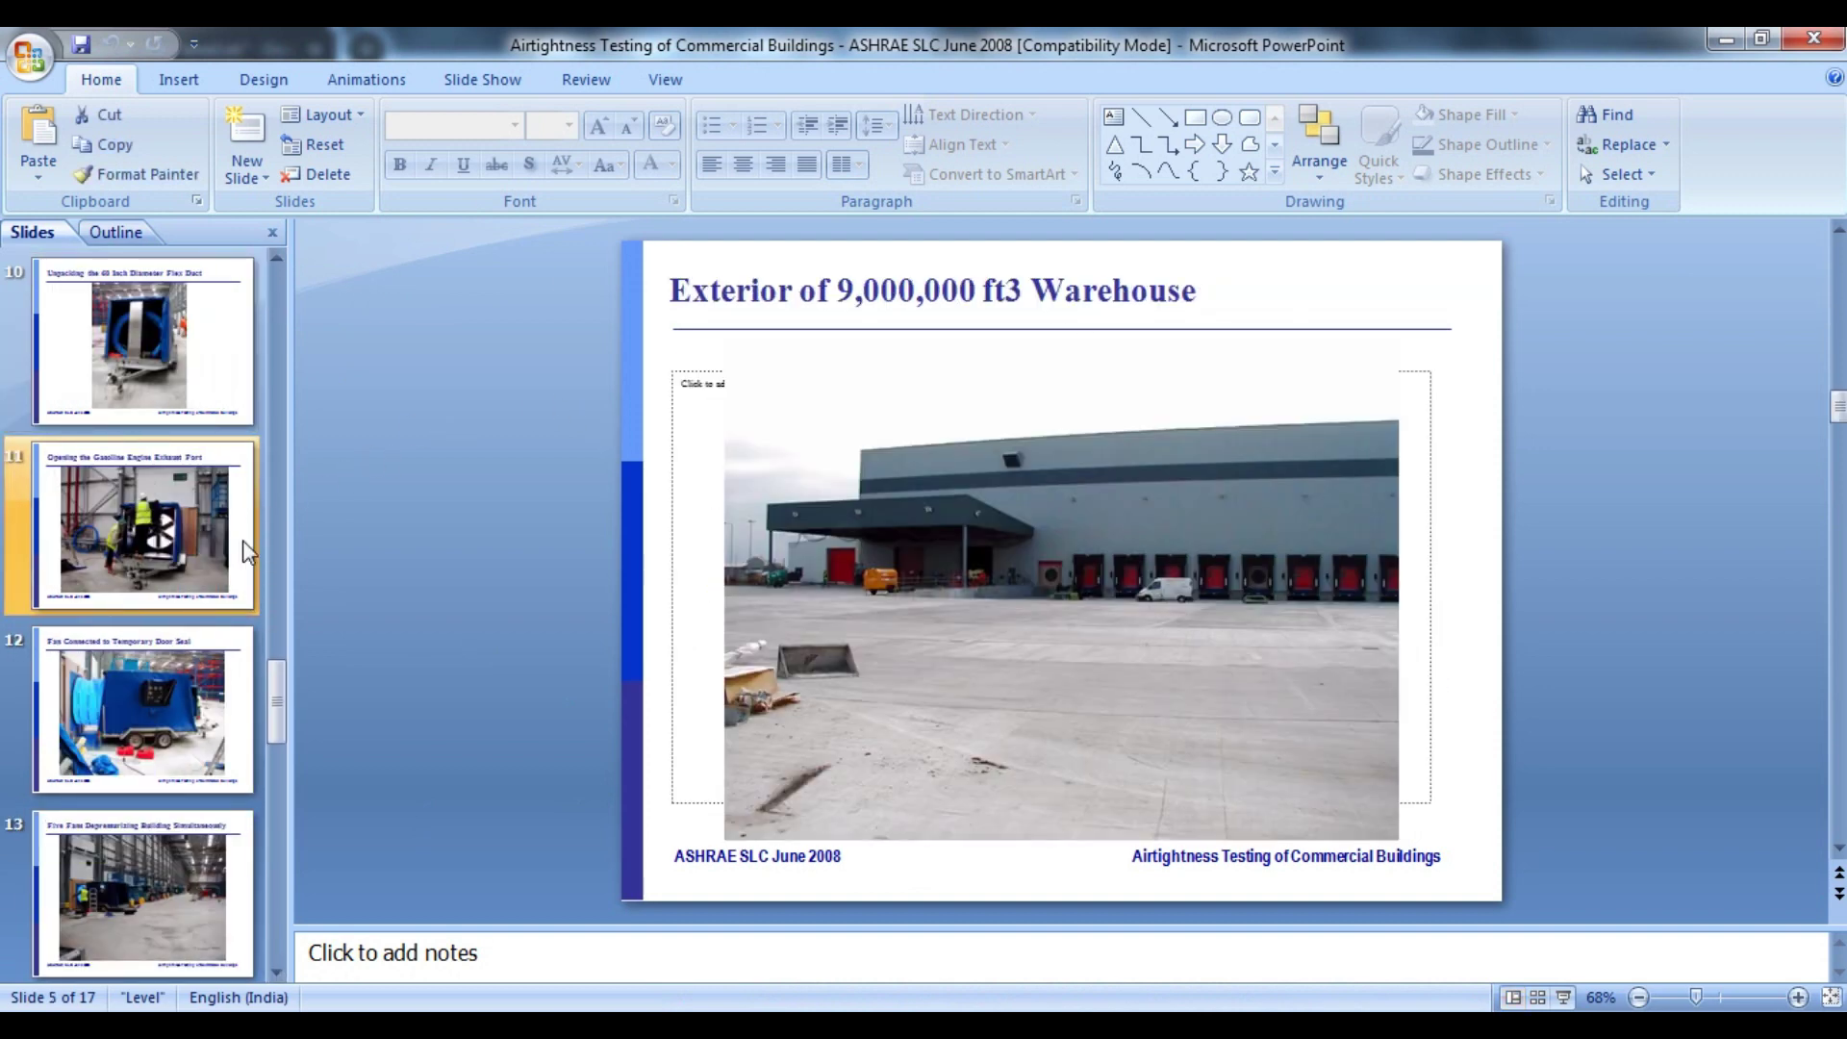
scroll(248, 551, up, 4)
scroll(256, 615, down, 2)
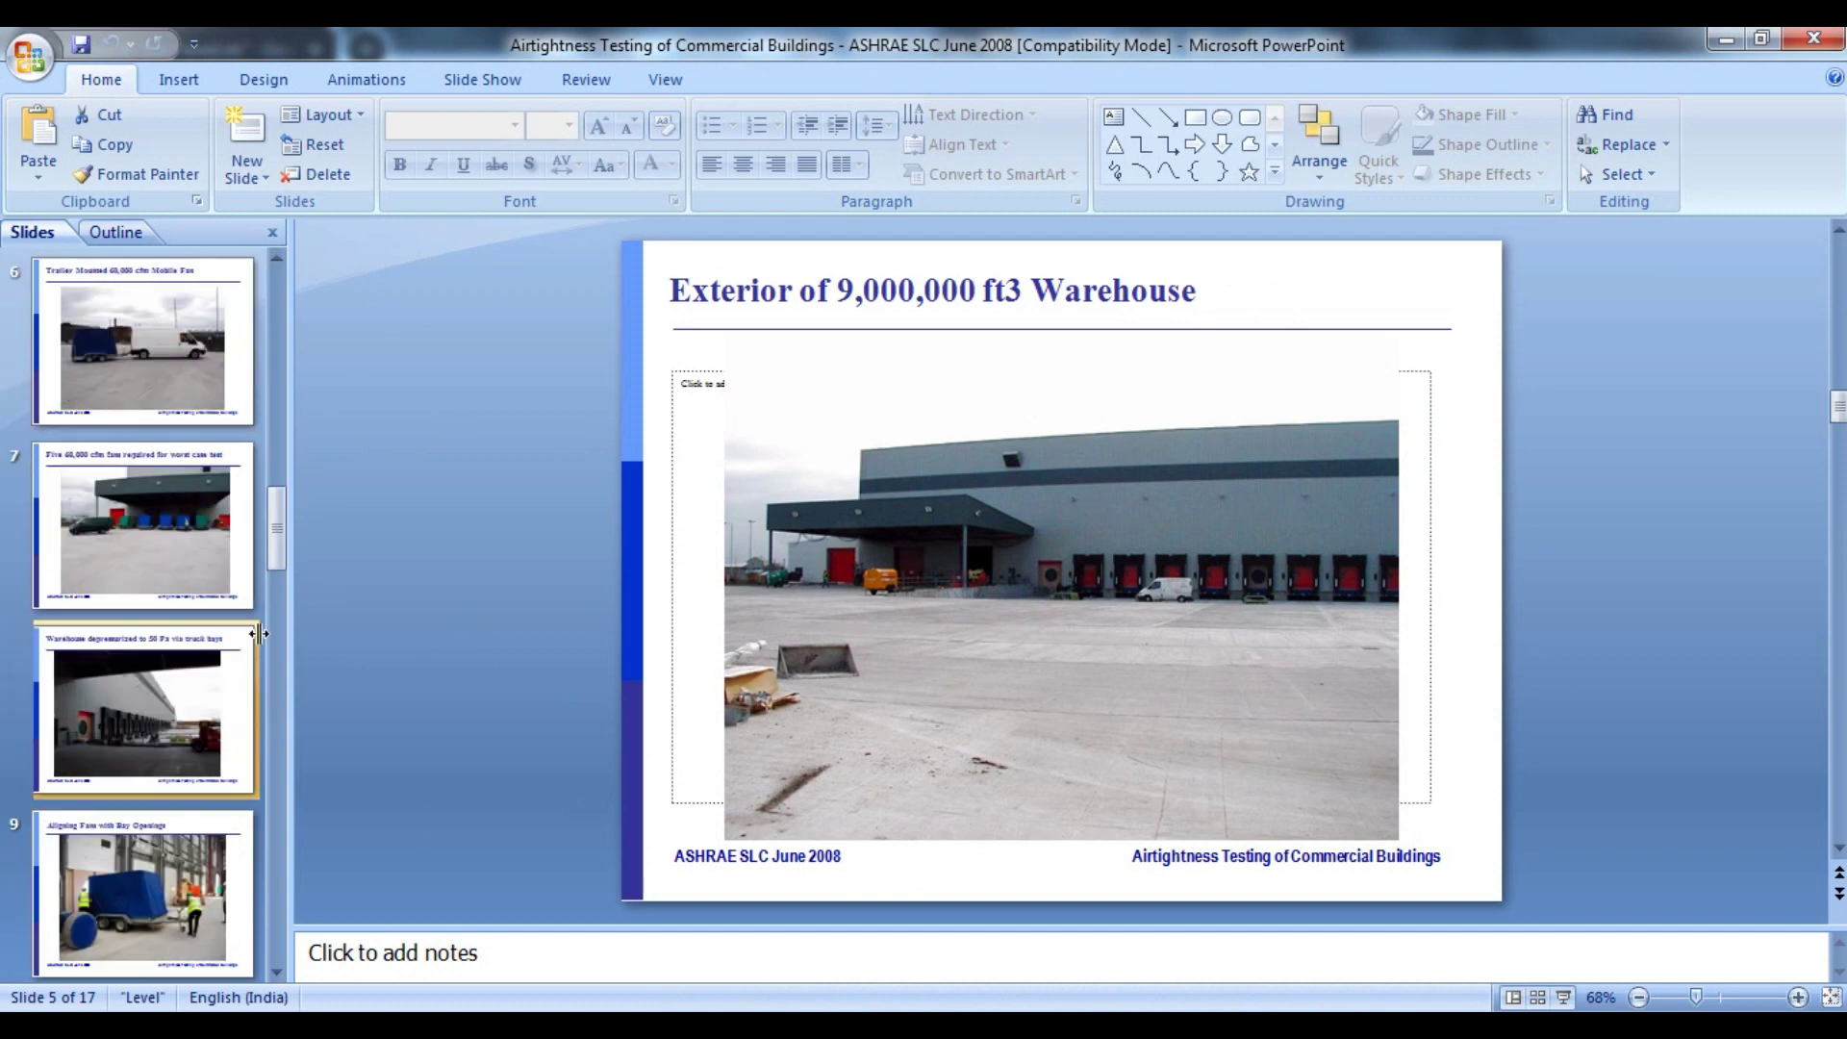
scroll(260, 529, down, 5)
scroll(144, 673, up, 3)
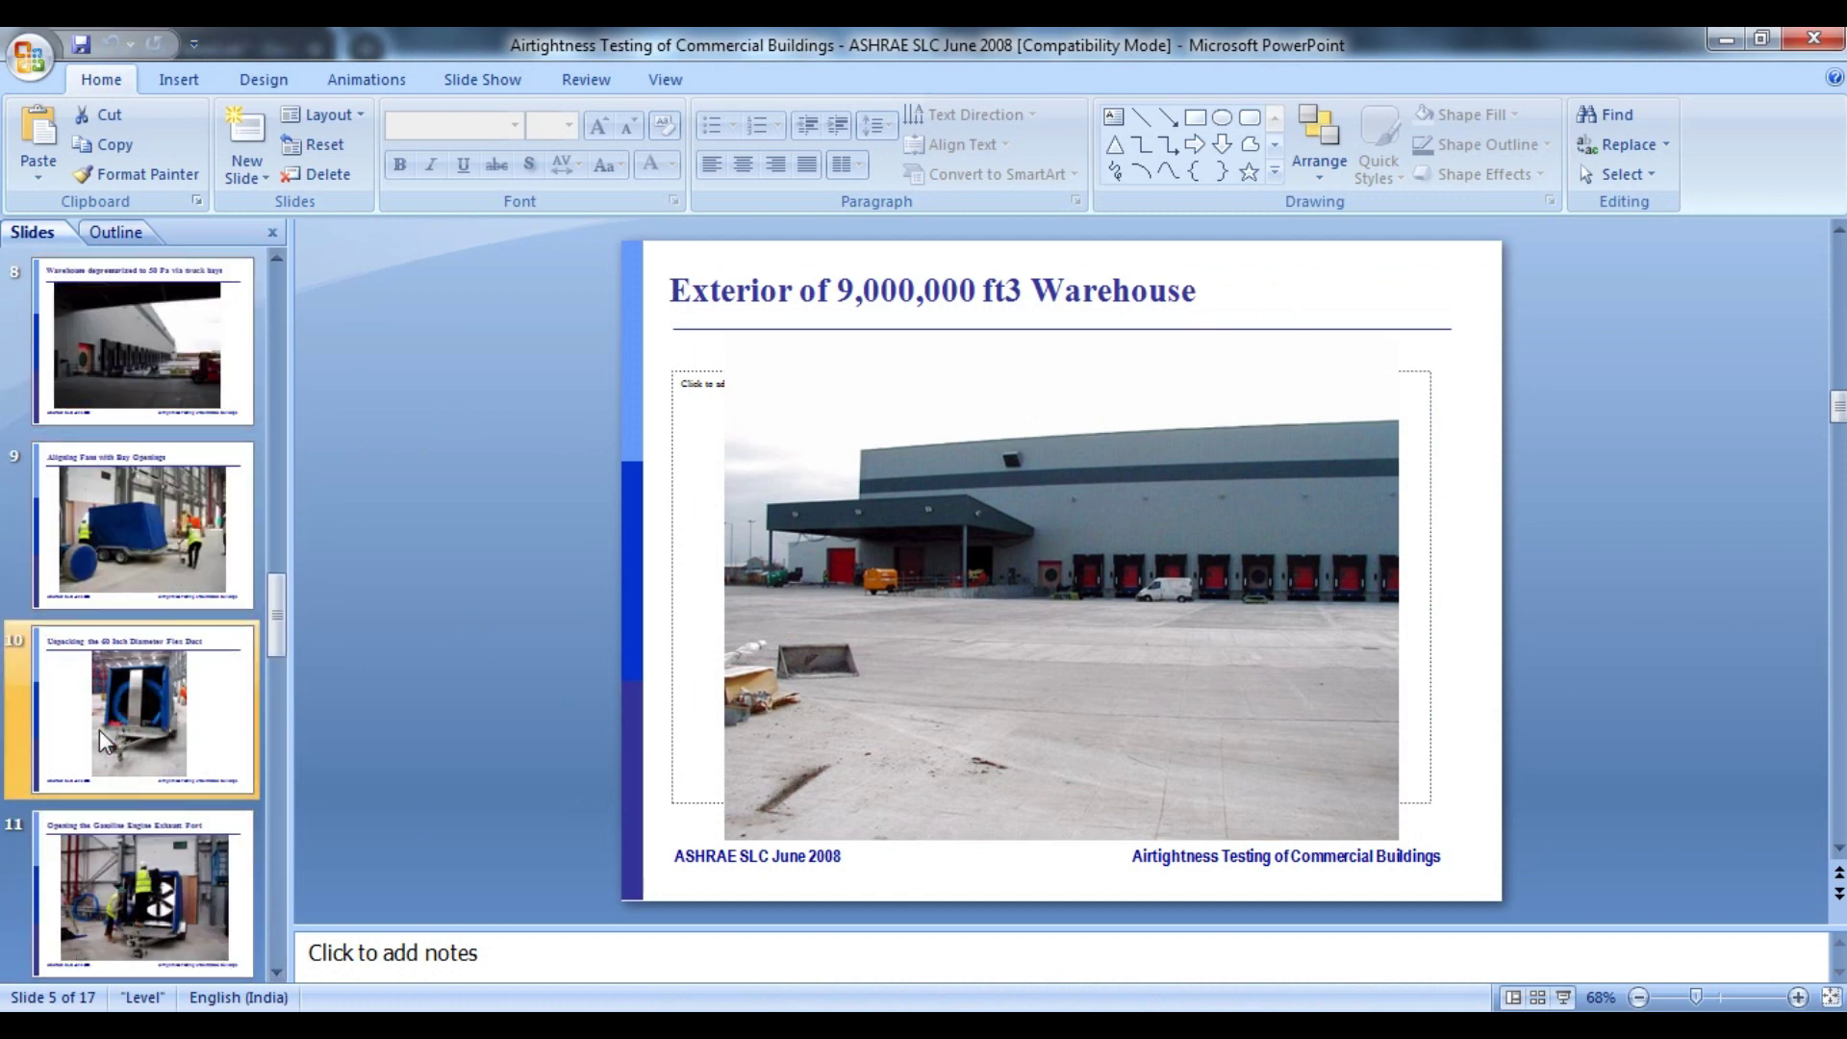
scroll(100, 729, up, 4)
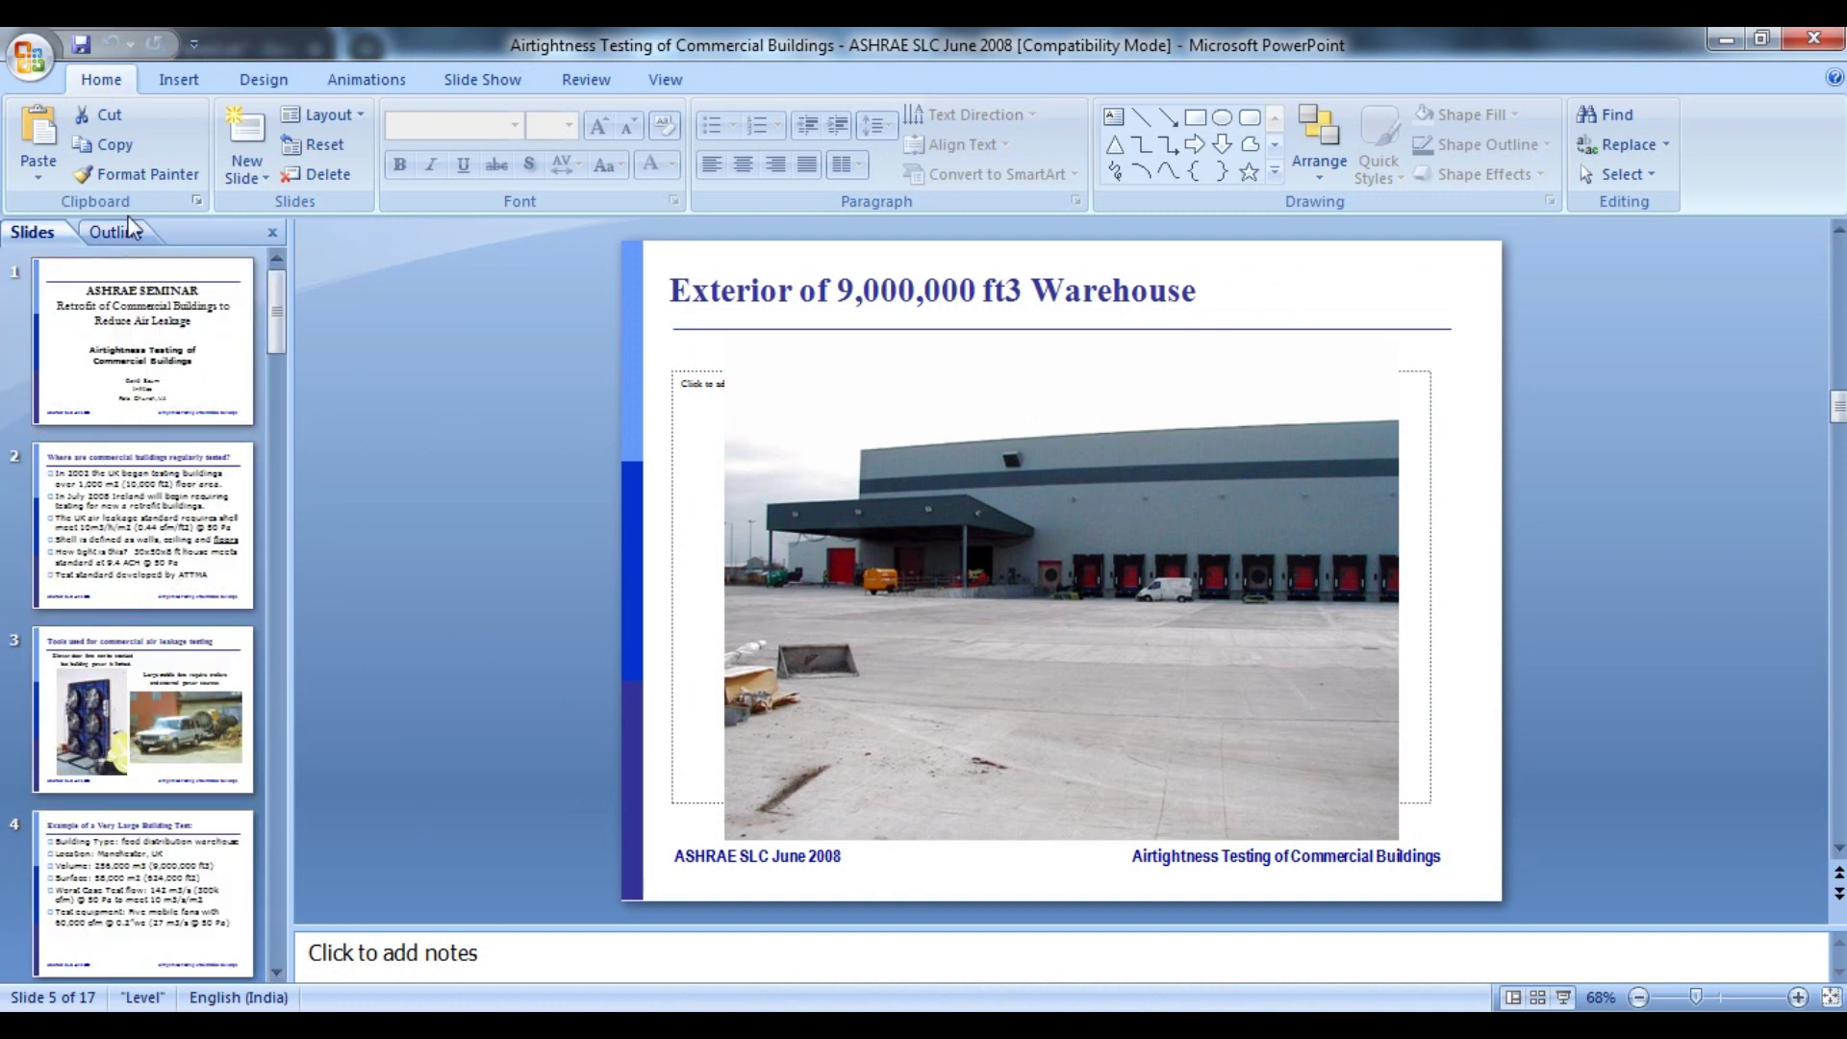
click(120, 354)
click(193, 550)
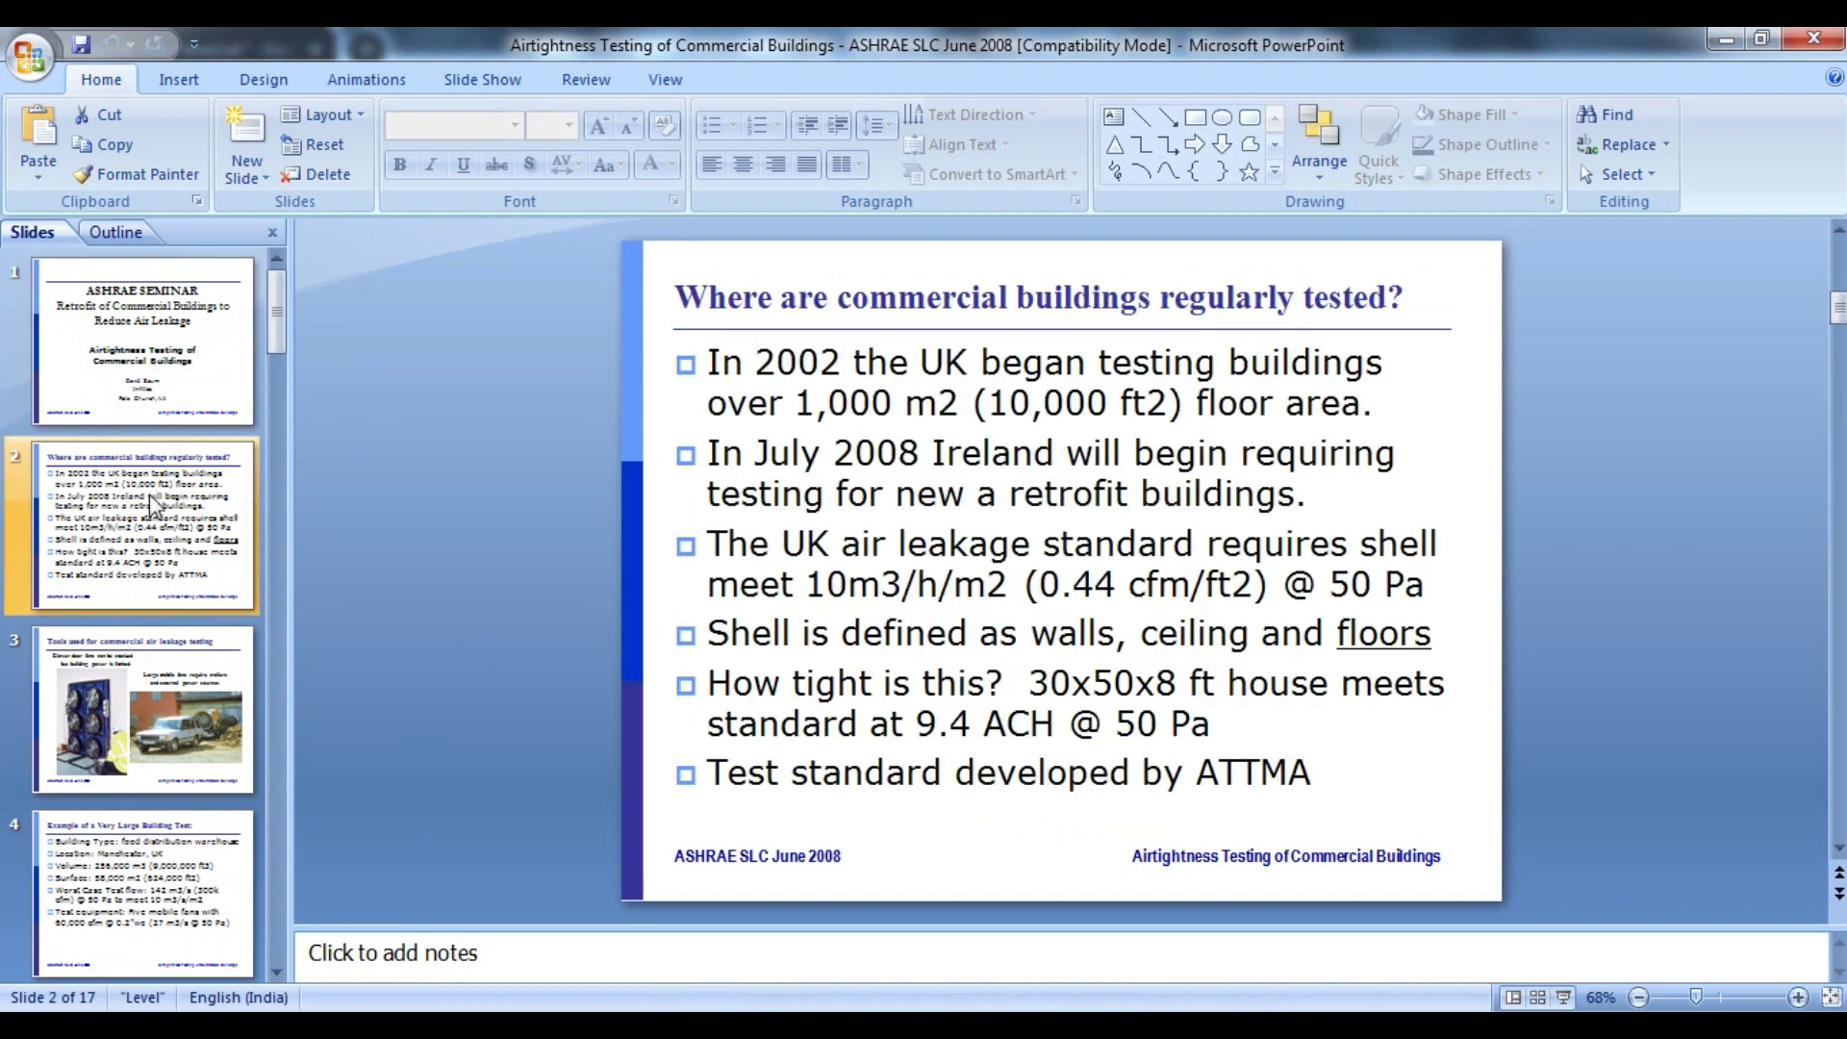
click(192, 371)
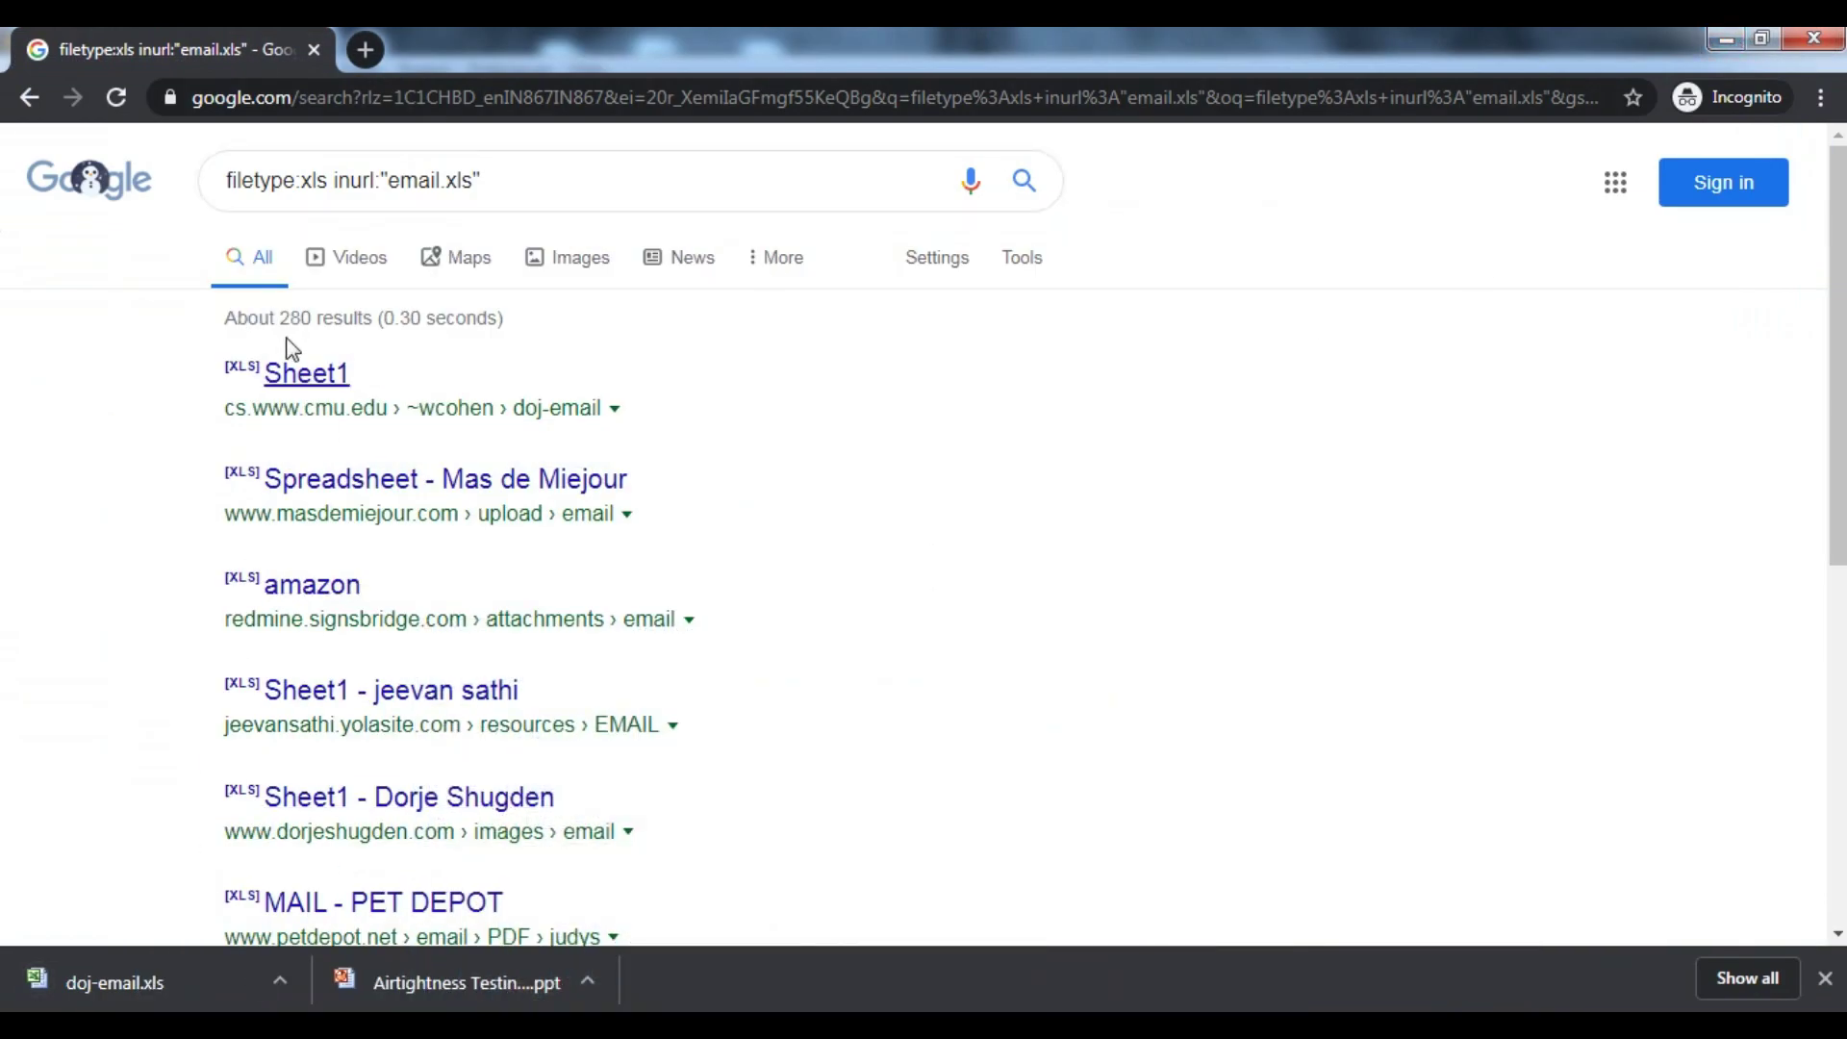
- Open the downloaded doj-email.xls and examine the monthly rows of the Total emails Sent table on Sheet1
click(284, 979)
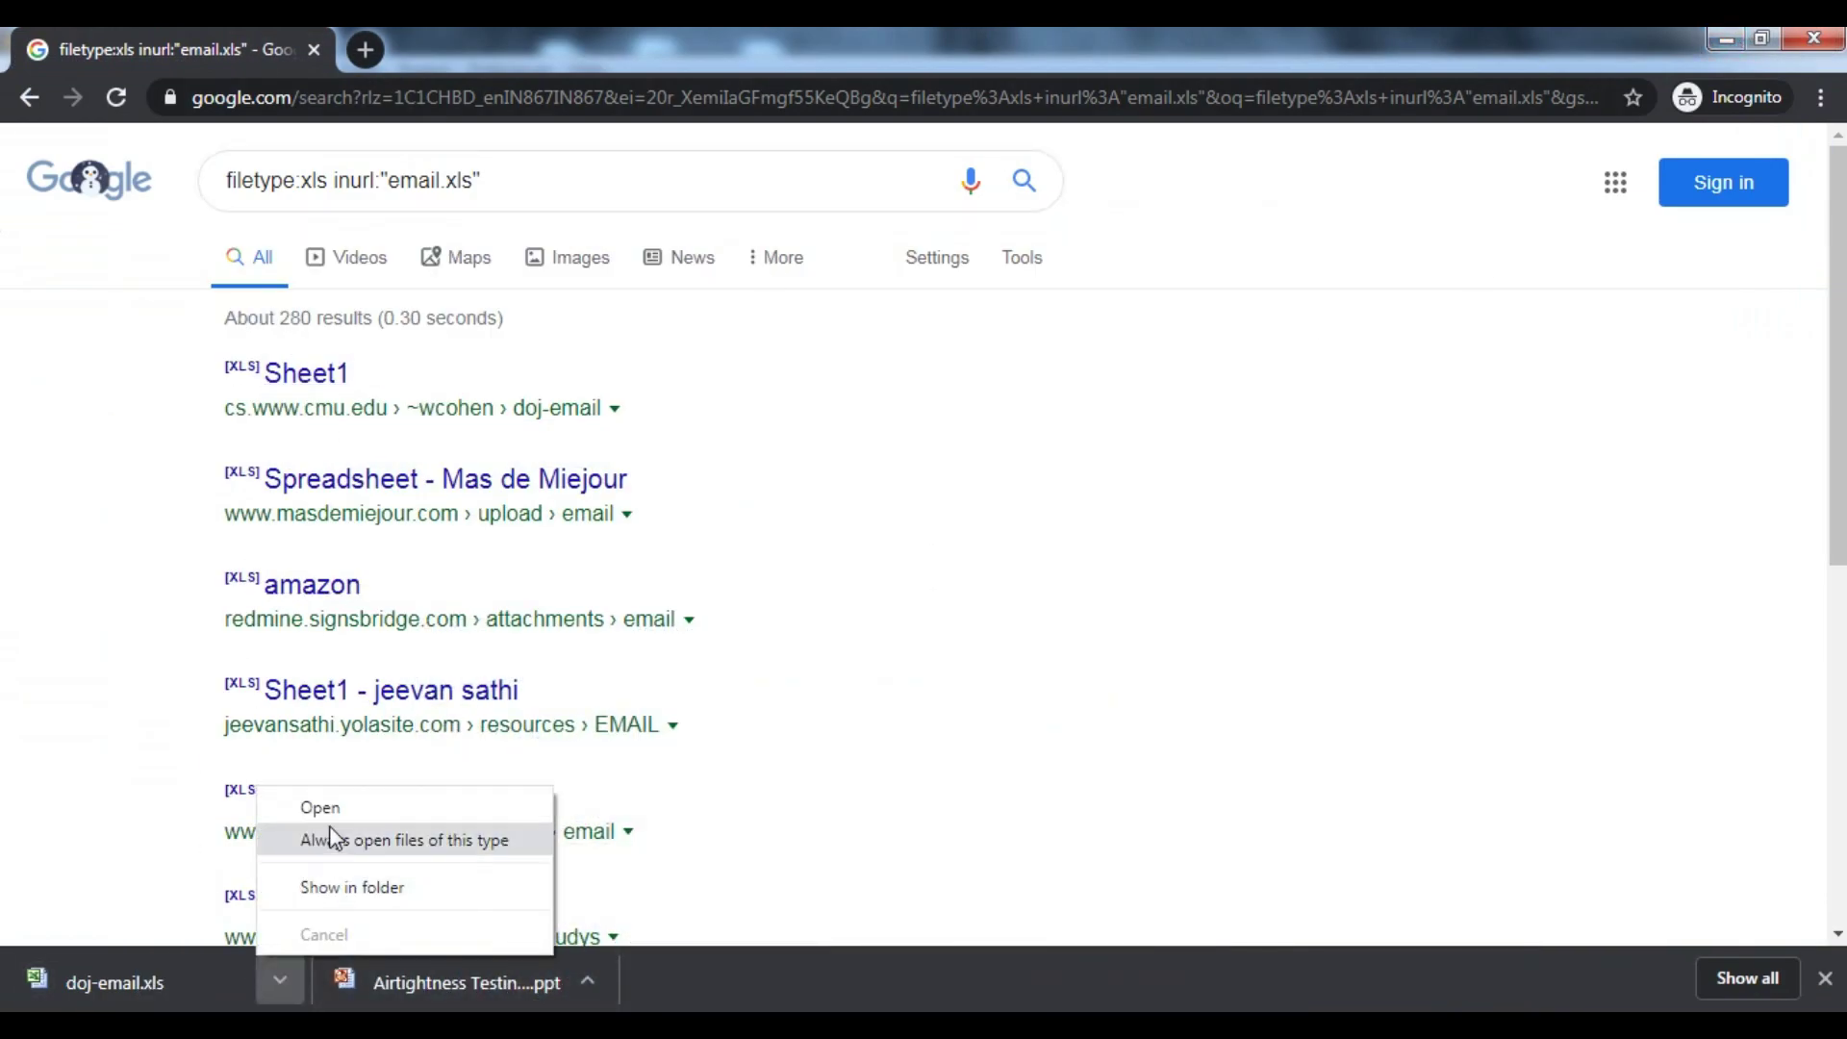
click(332, 839)
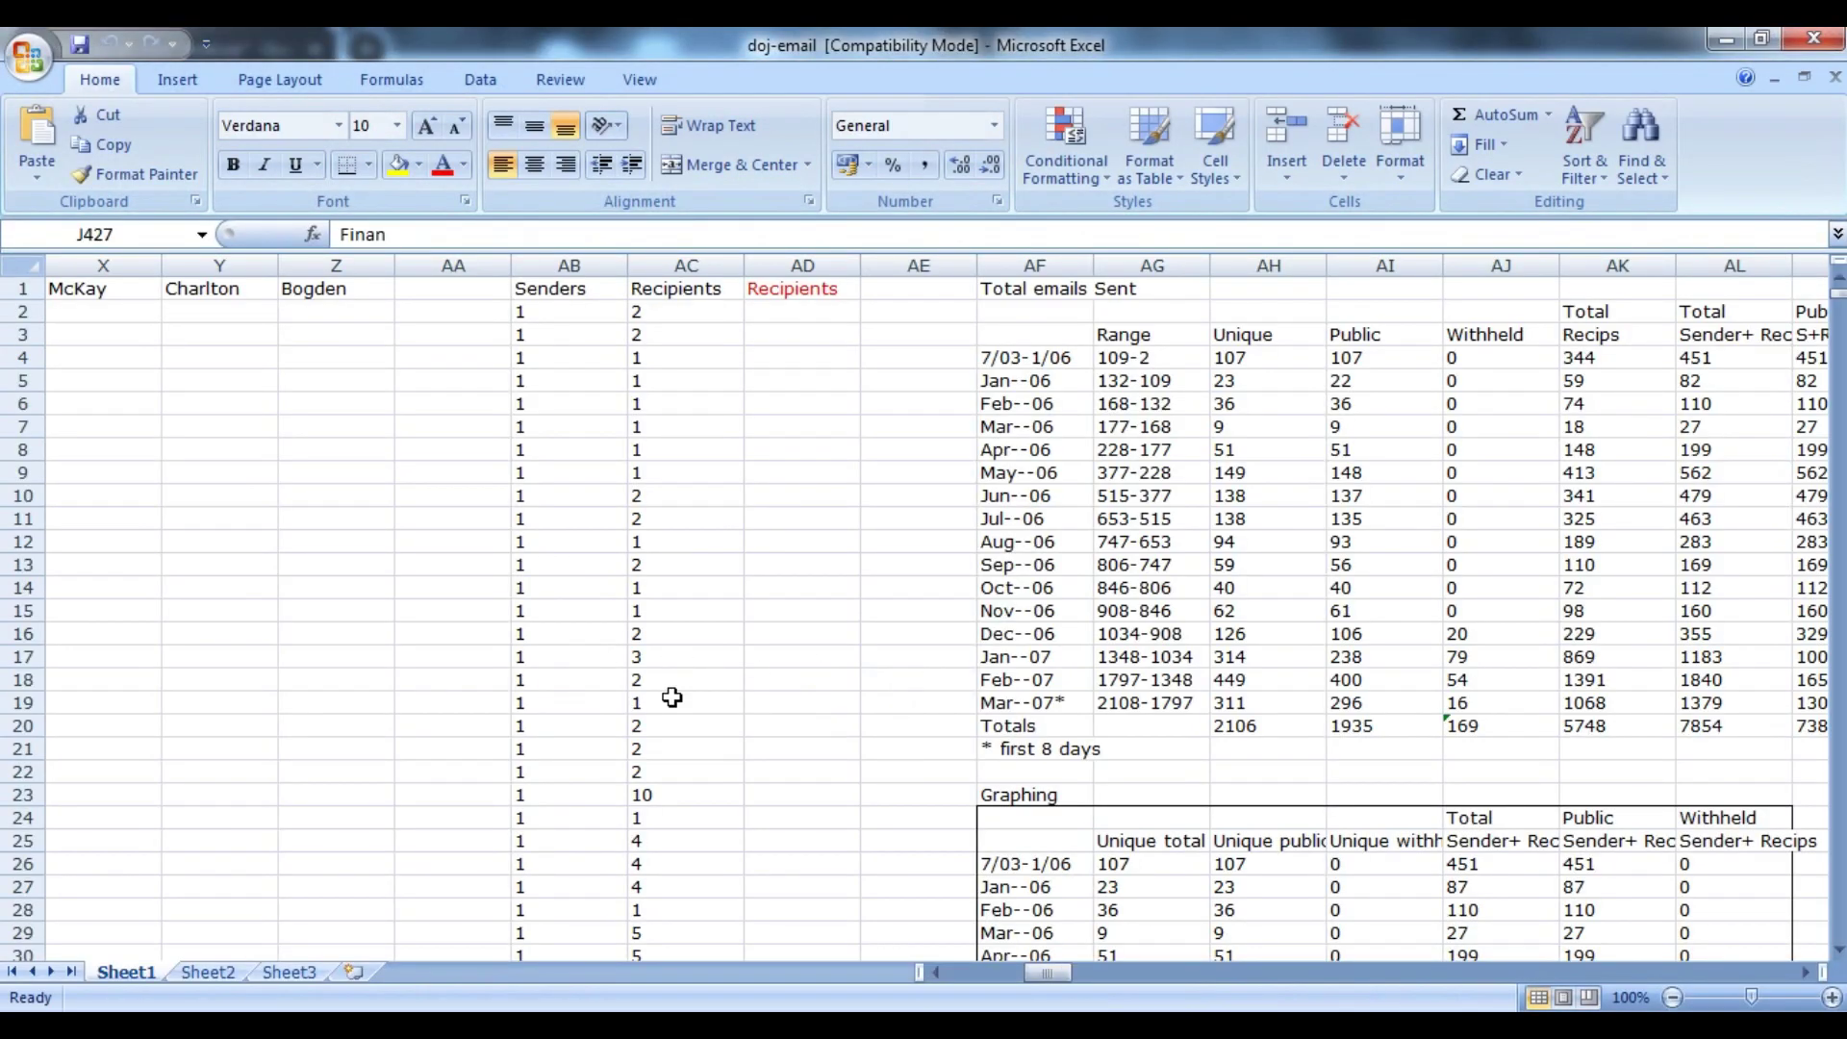
click(1043, 402)
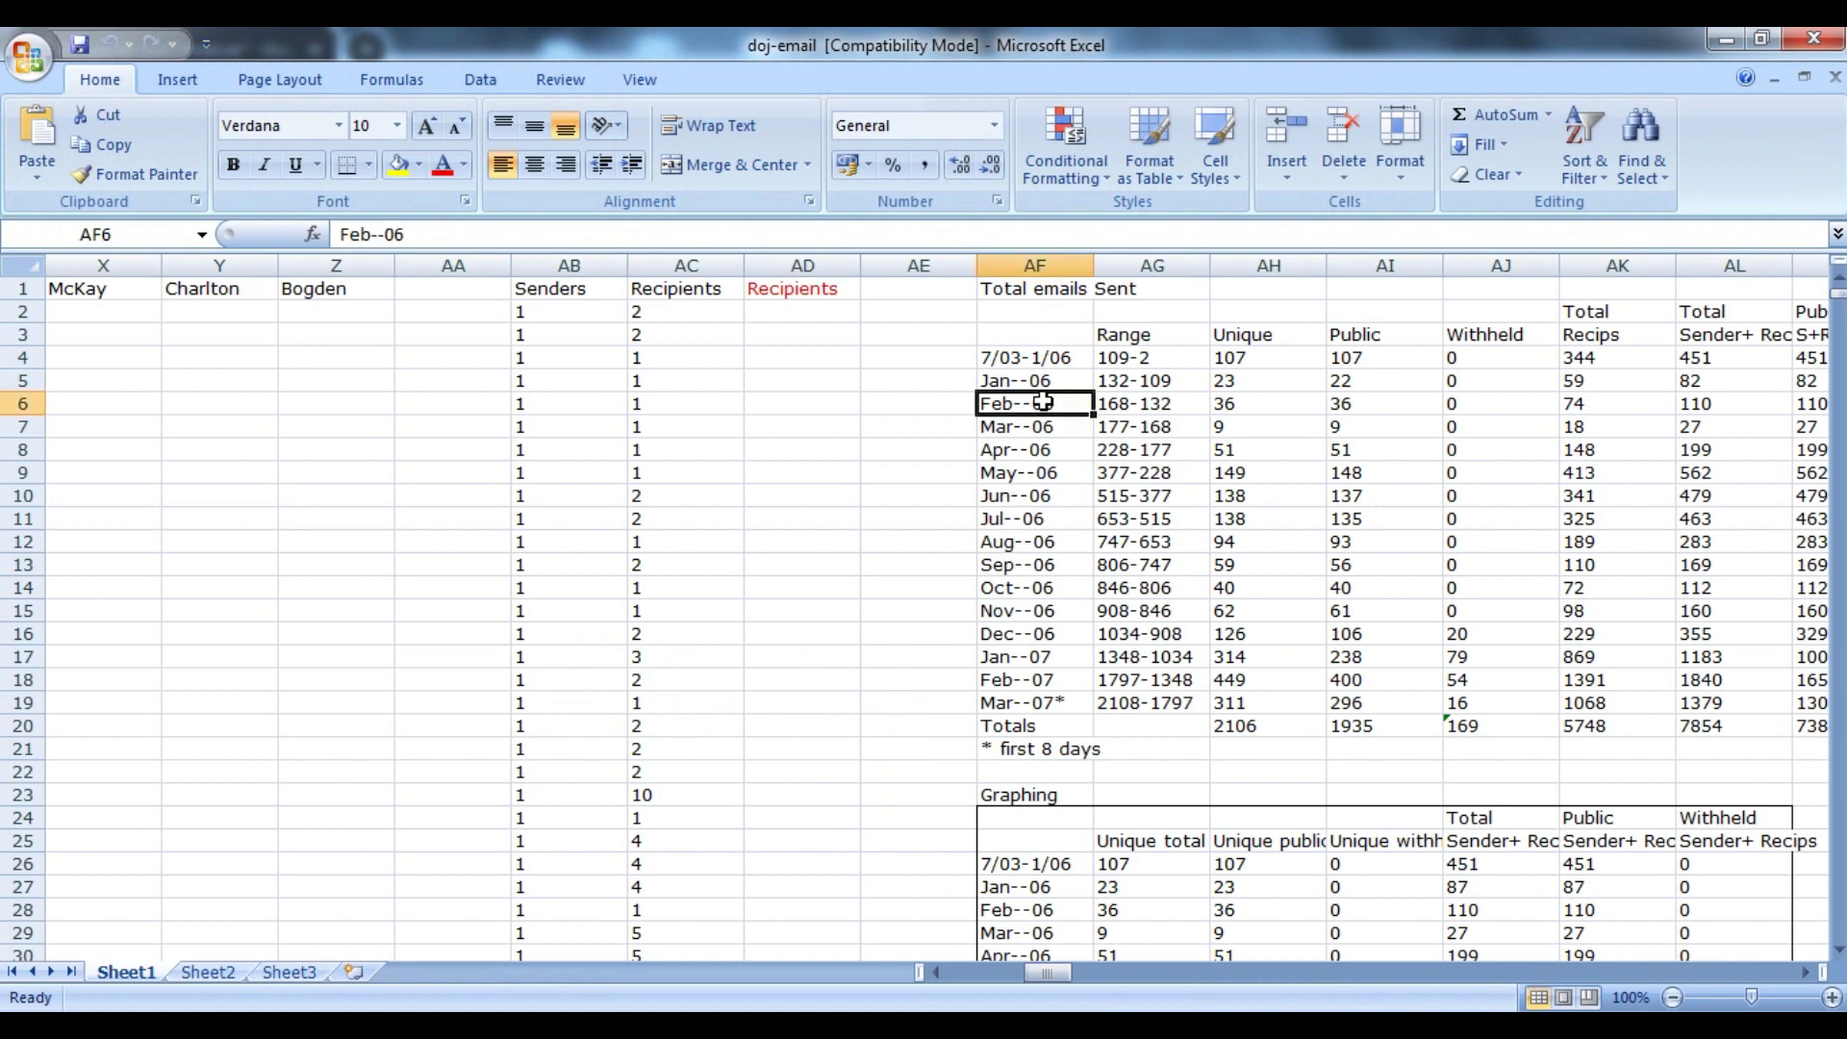
click(1351, 354)
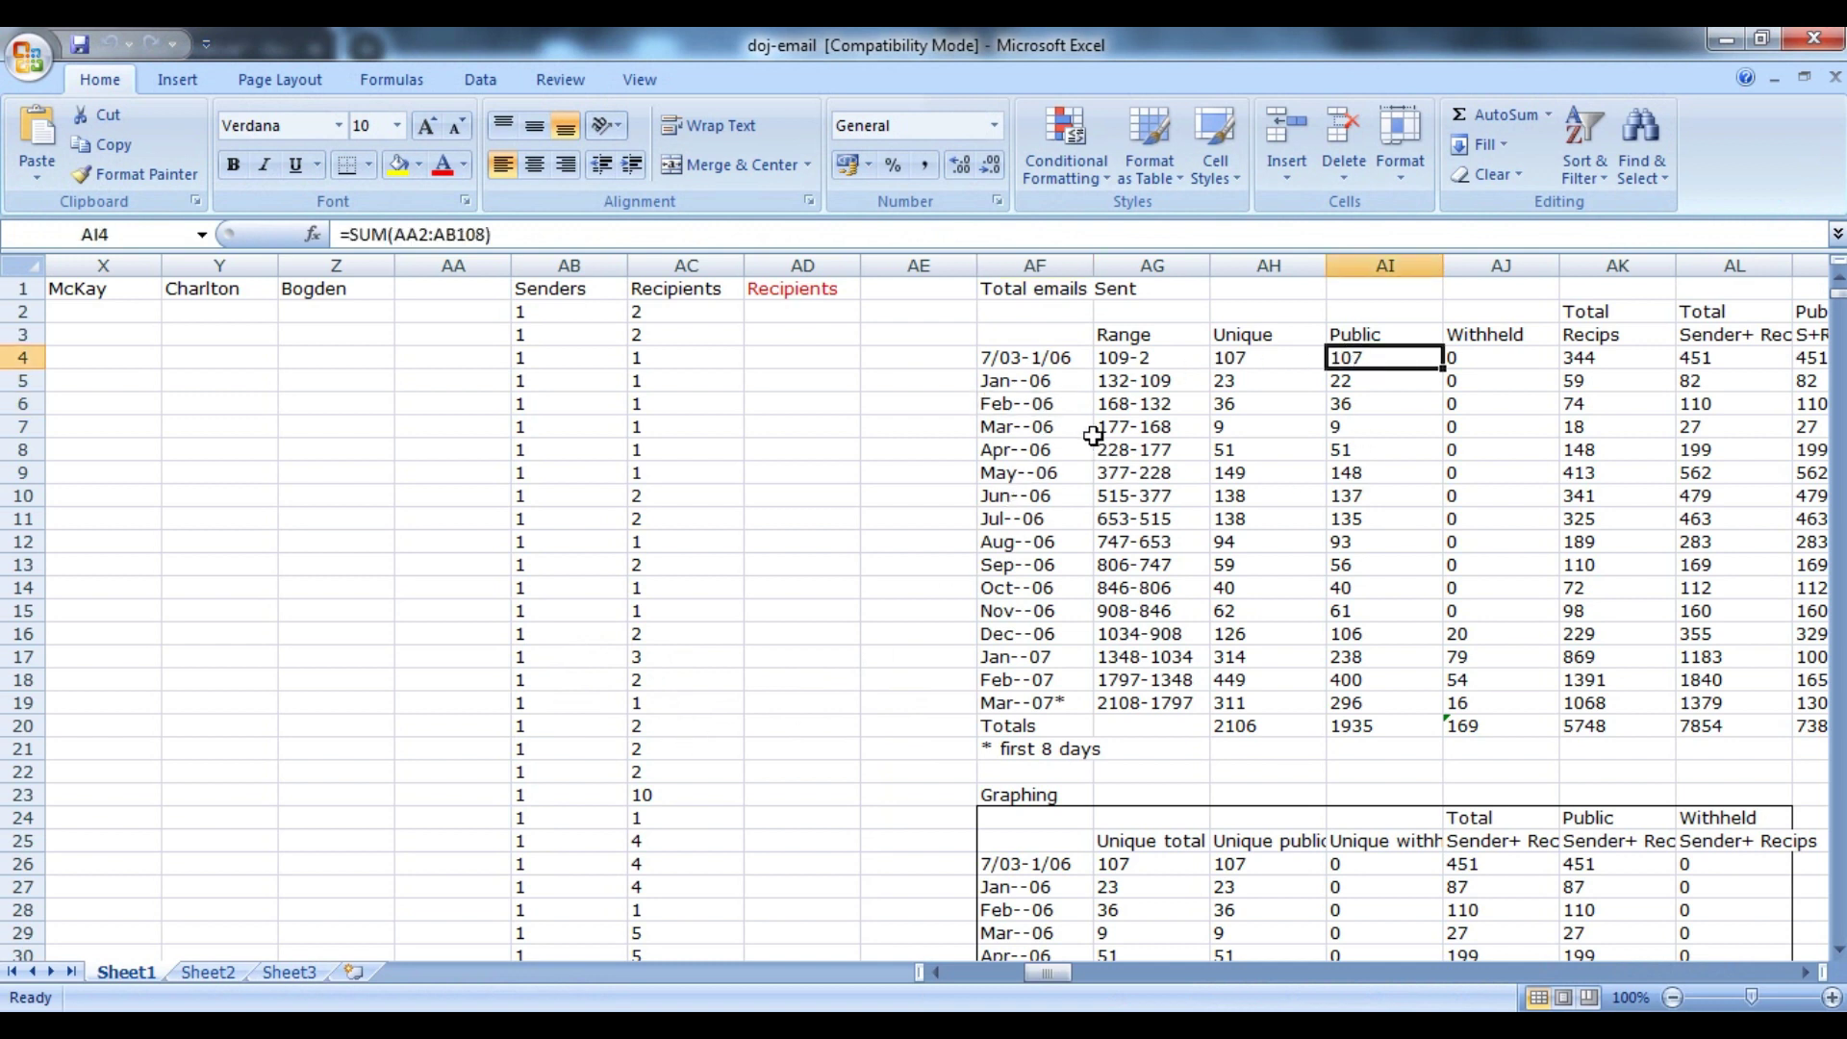
click(1042, 404)
click(1023, 471)
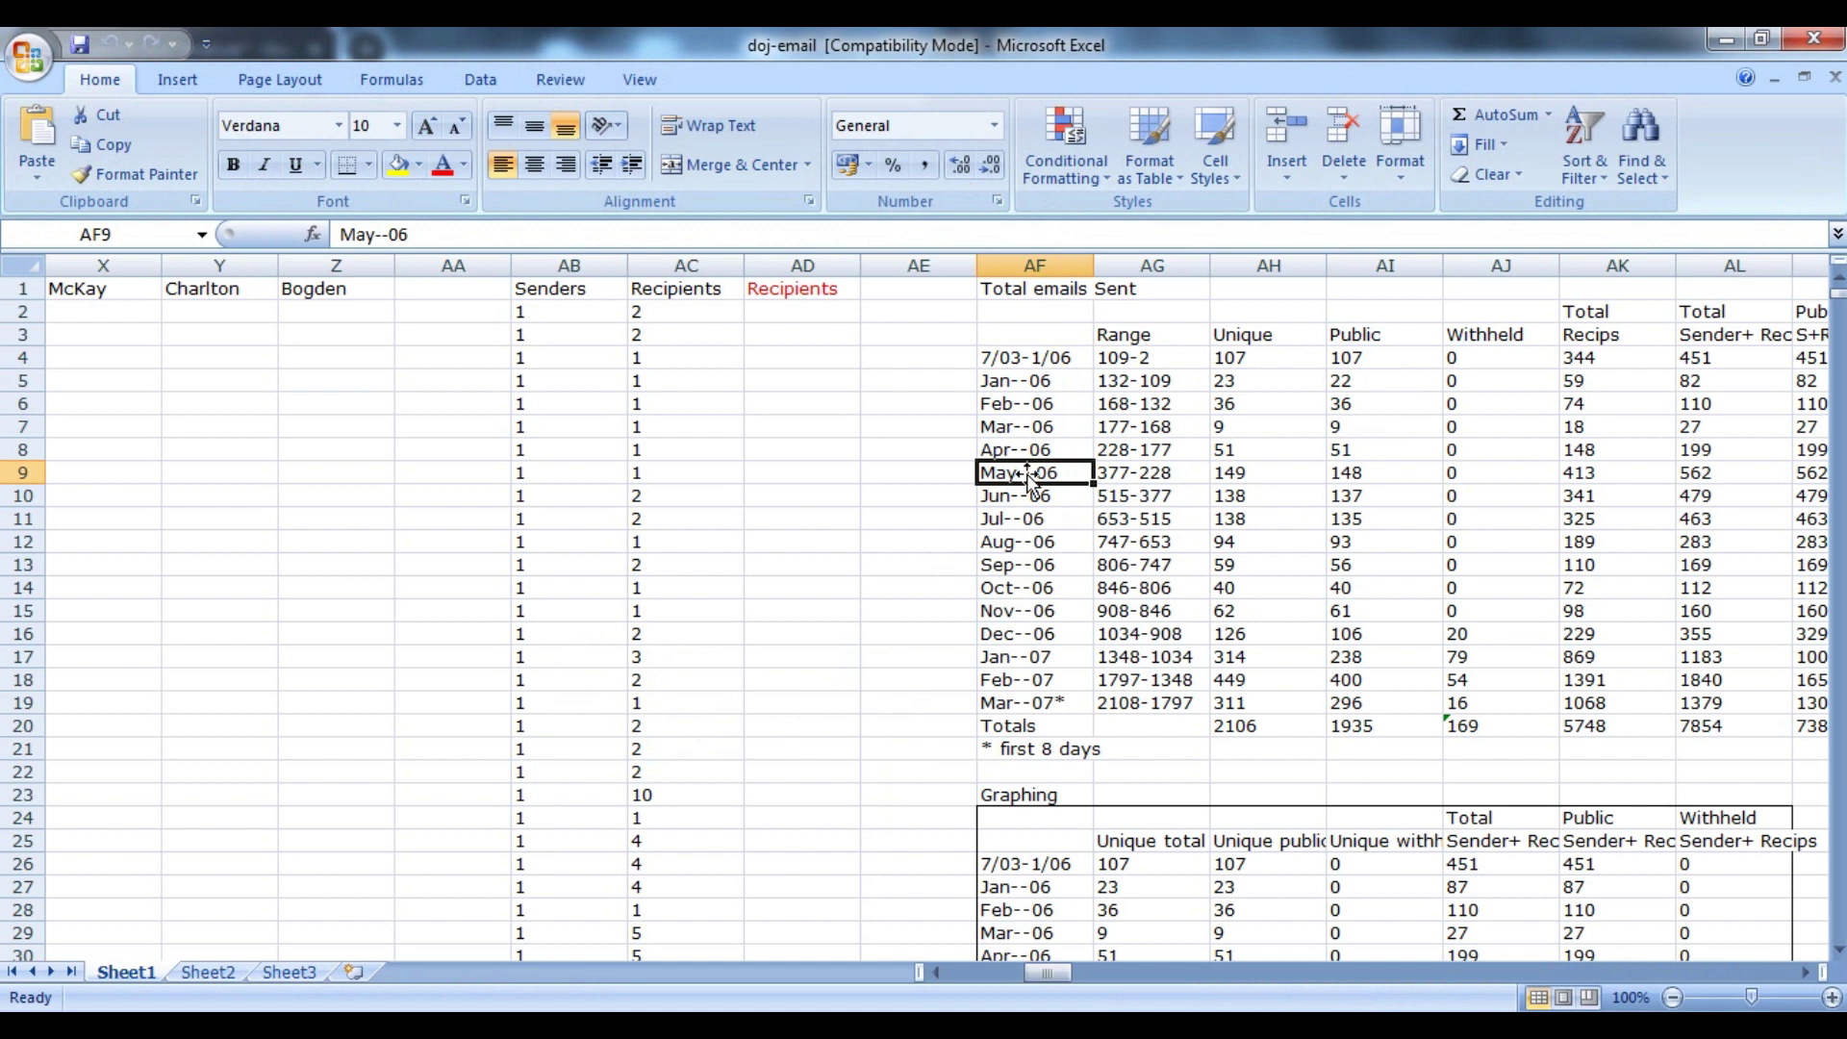
click(1012, 542)
click(1011, 586)
click(1000, 657)
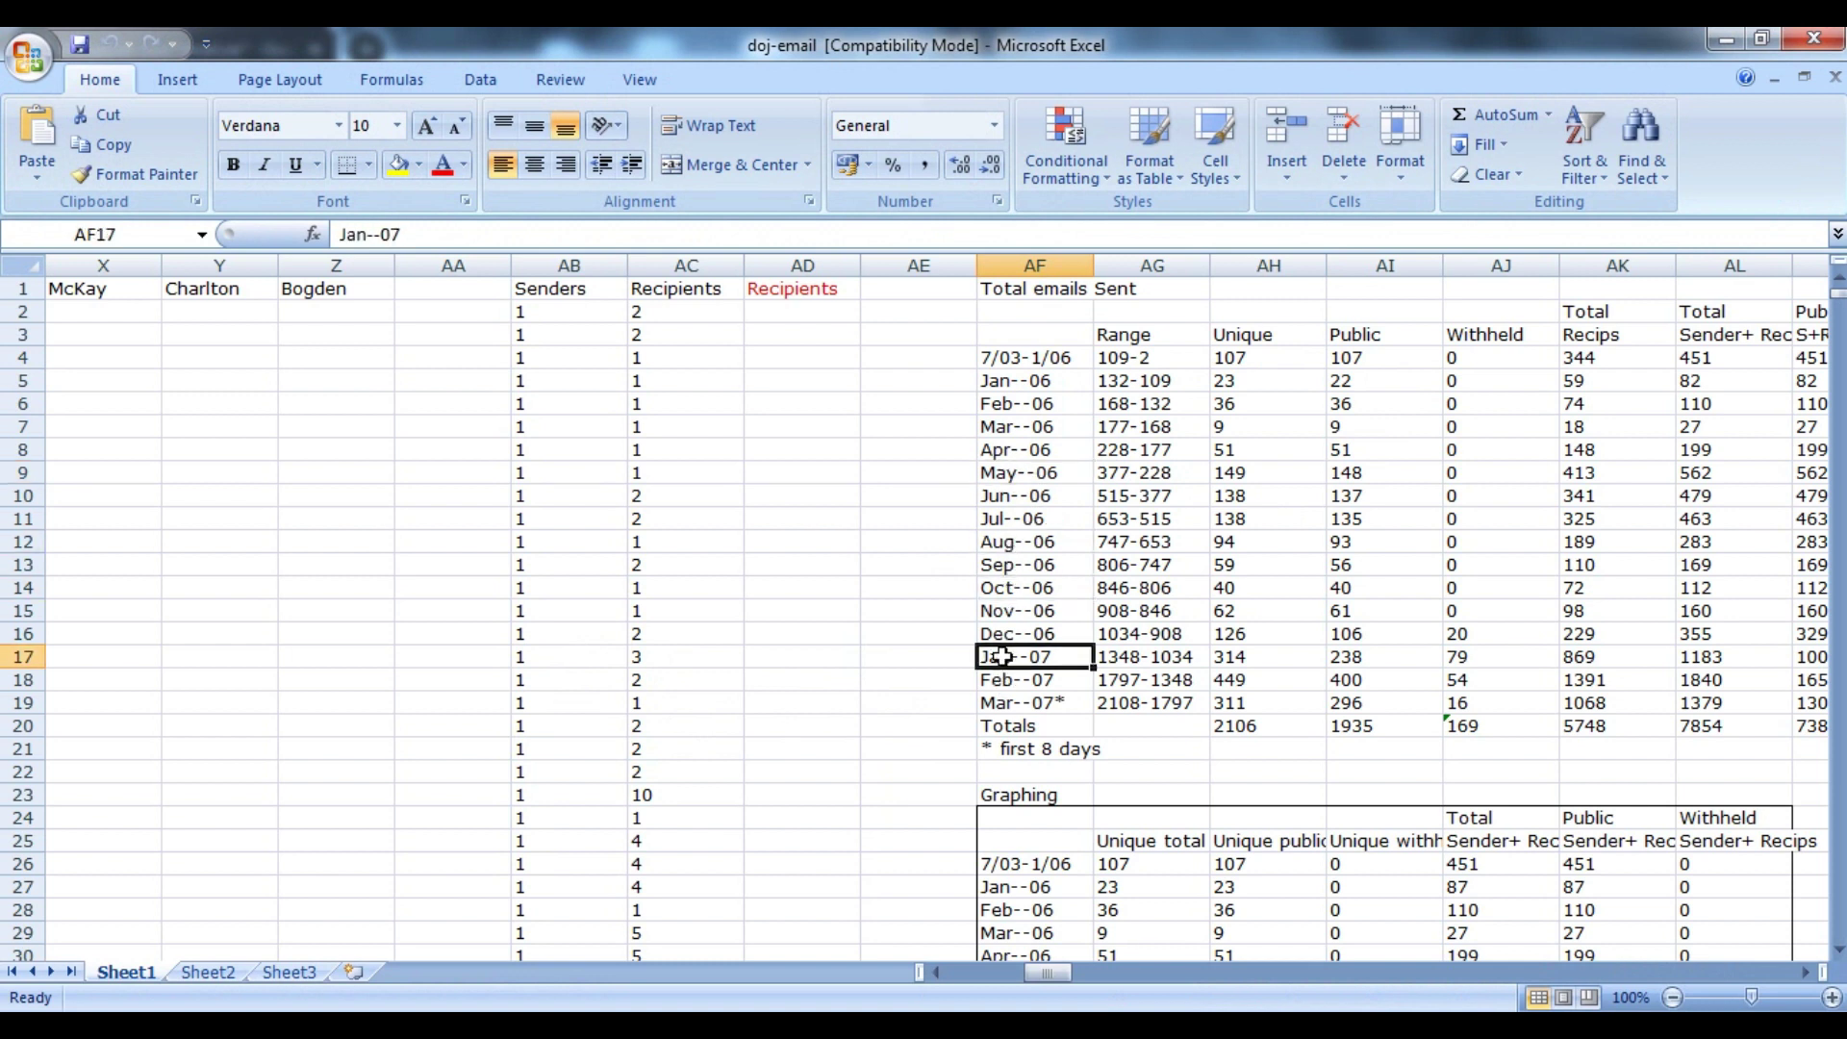
click(1002, 633)
click(1010, 572)
click(1031, 471)
click(1026, 404)
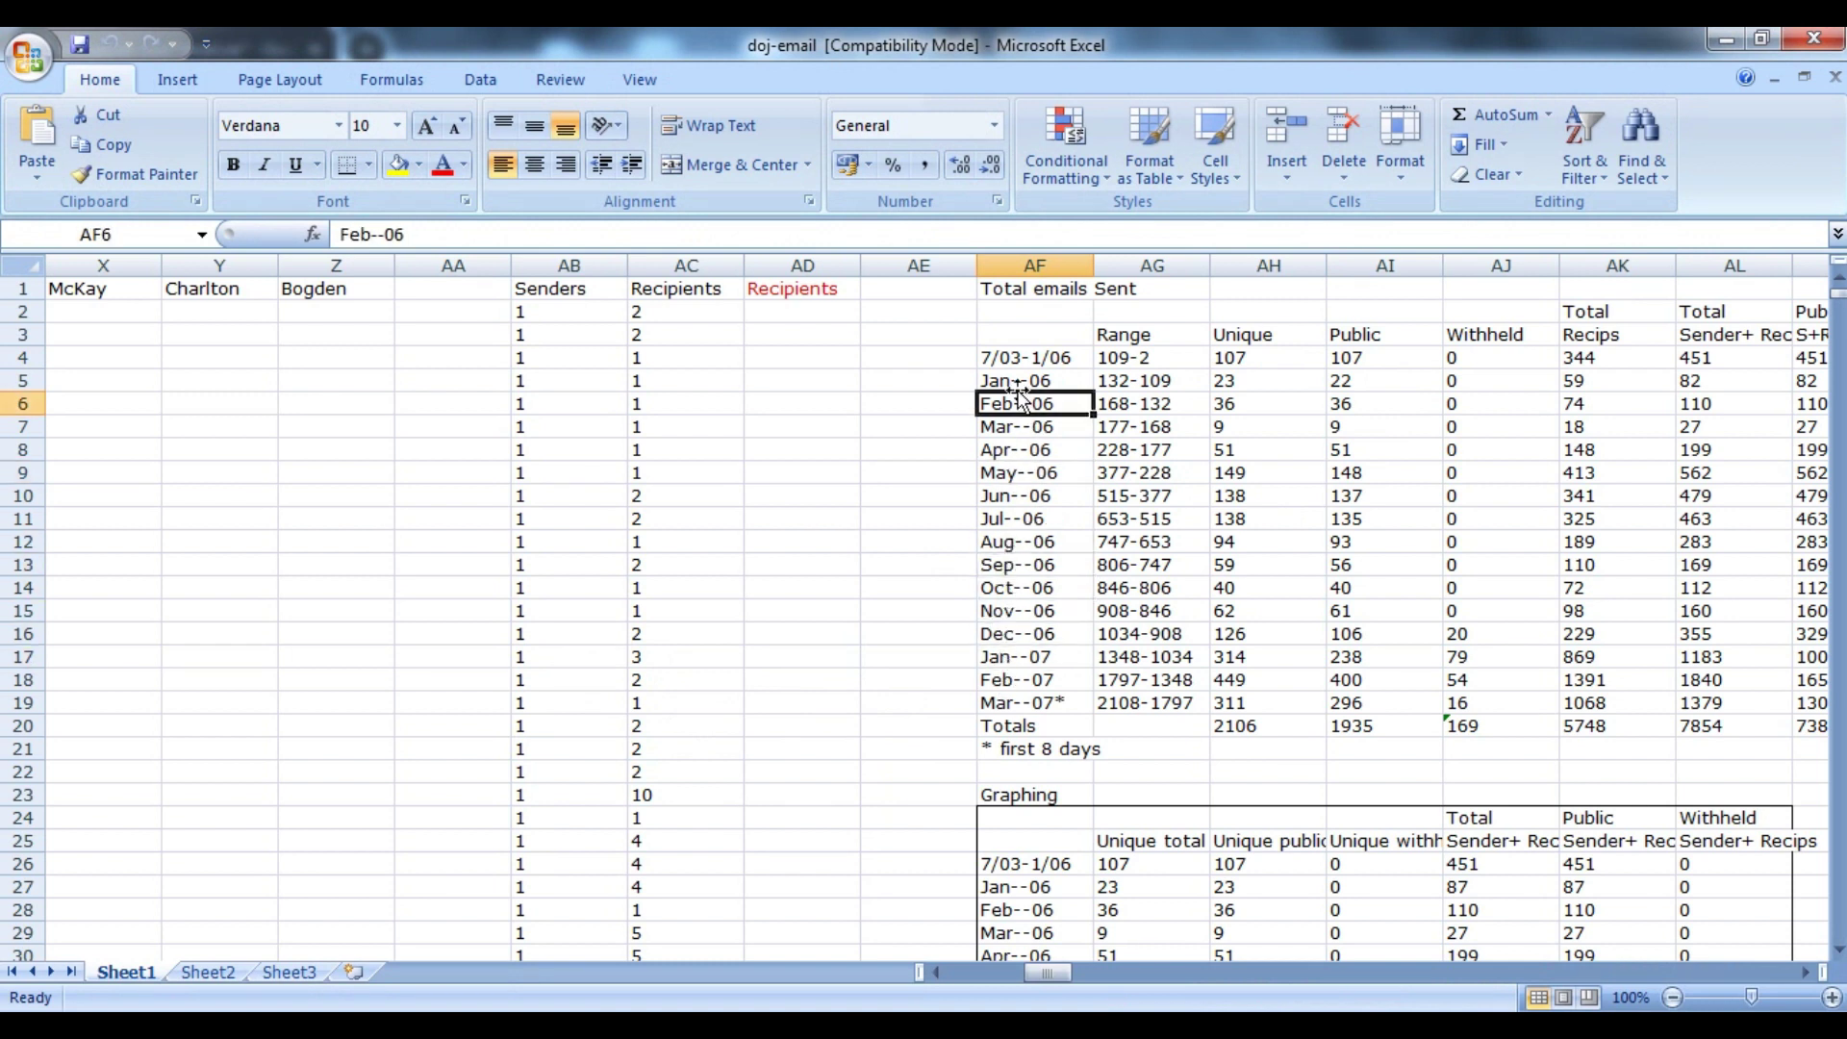
click(1041, 377)
click(1031, 477)
click(1016, 570)
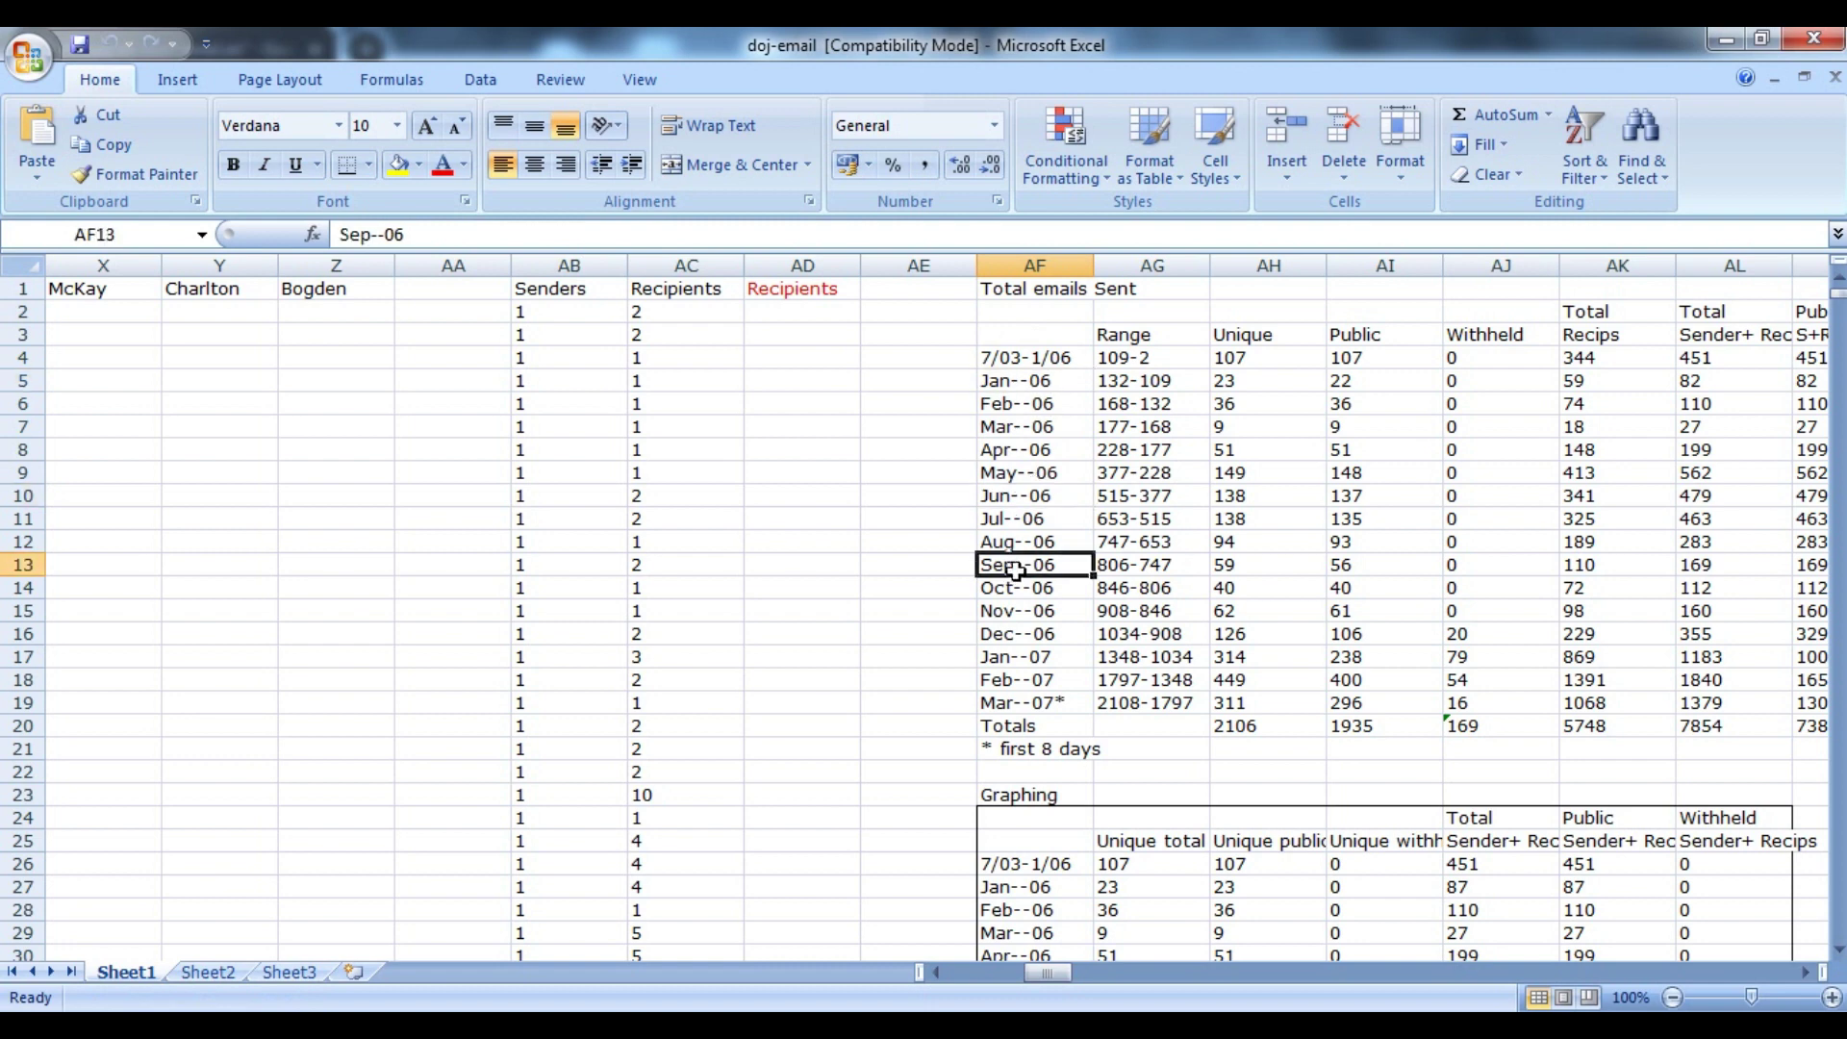
click(1002, 657)
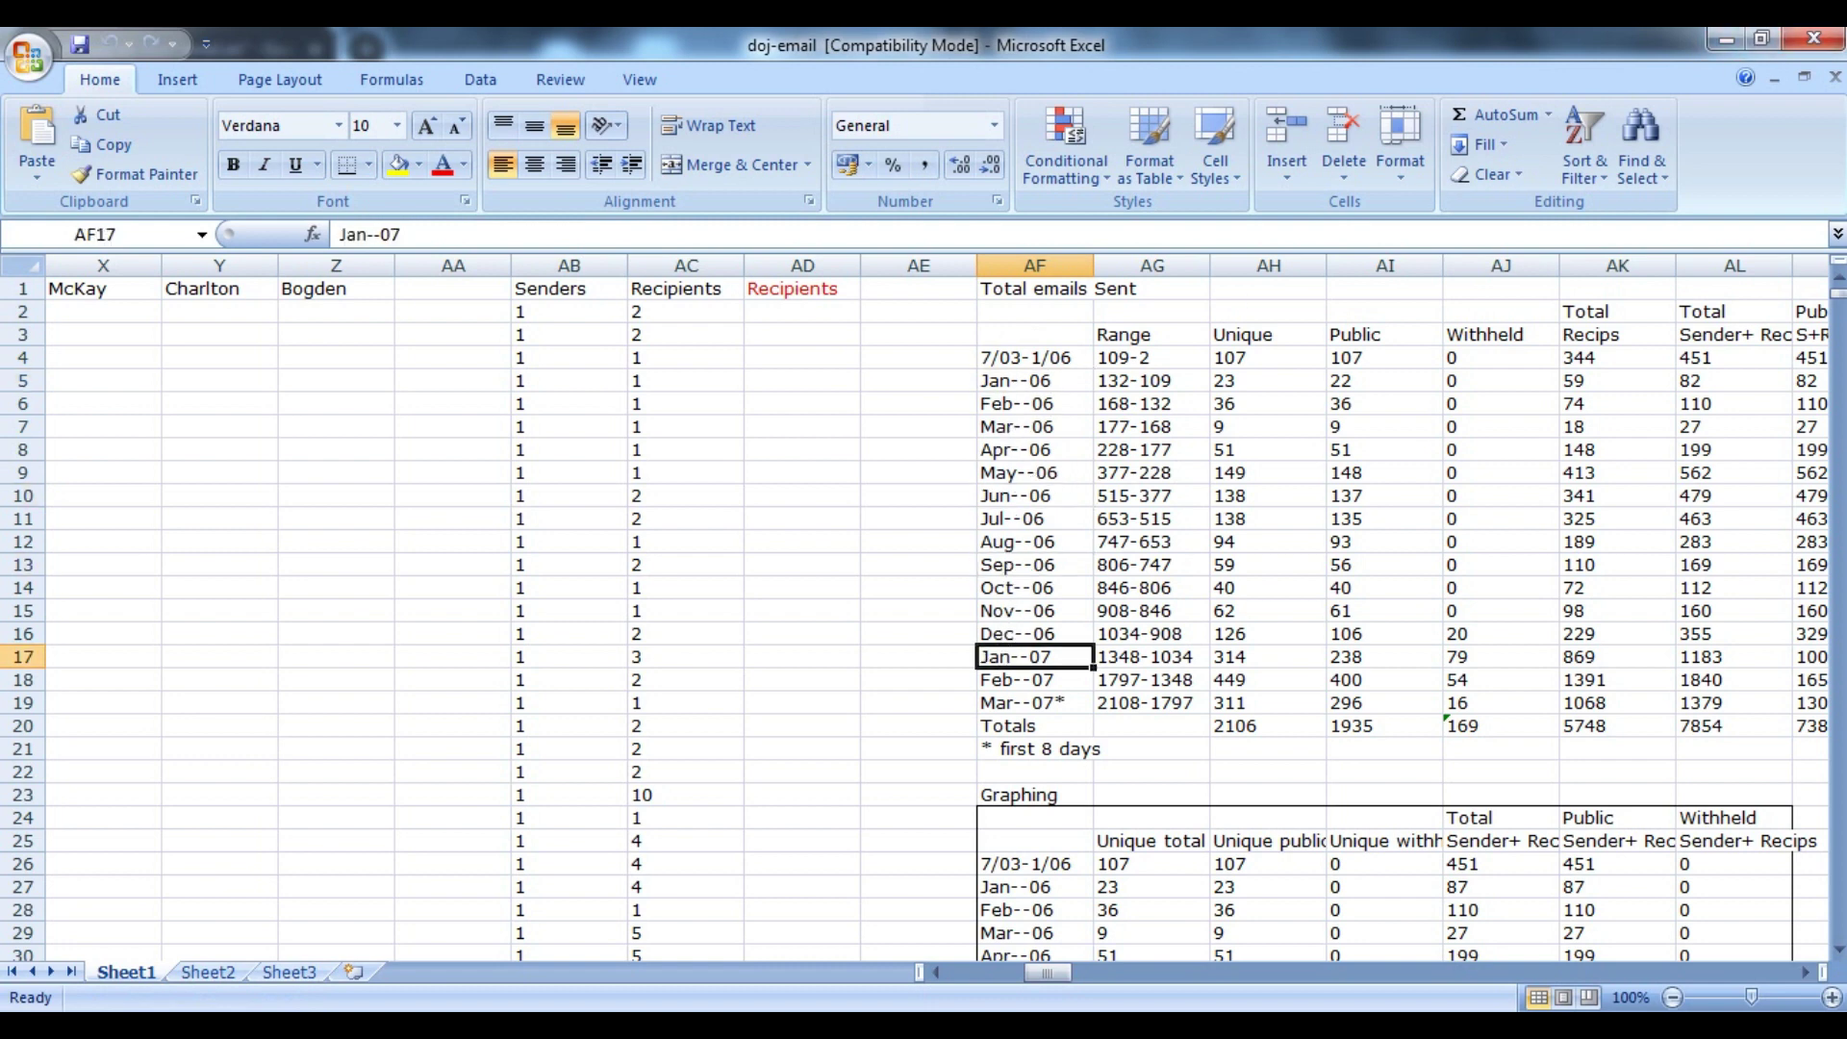
- Close the doj-email workbook without saving changes and look over the spreadsheet search results
click(1835, 42)
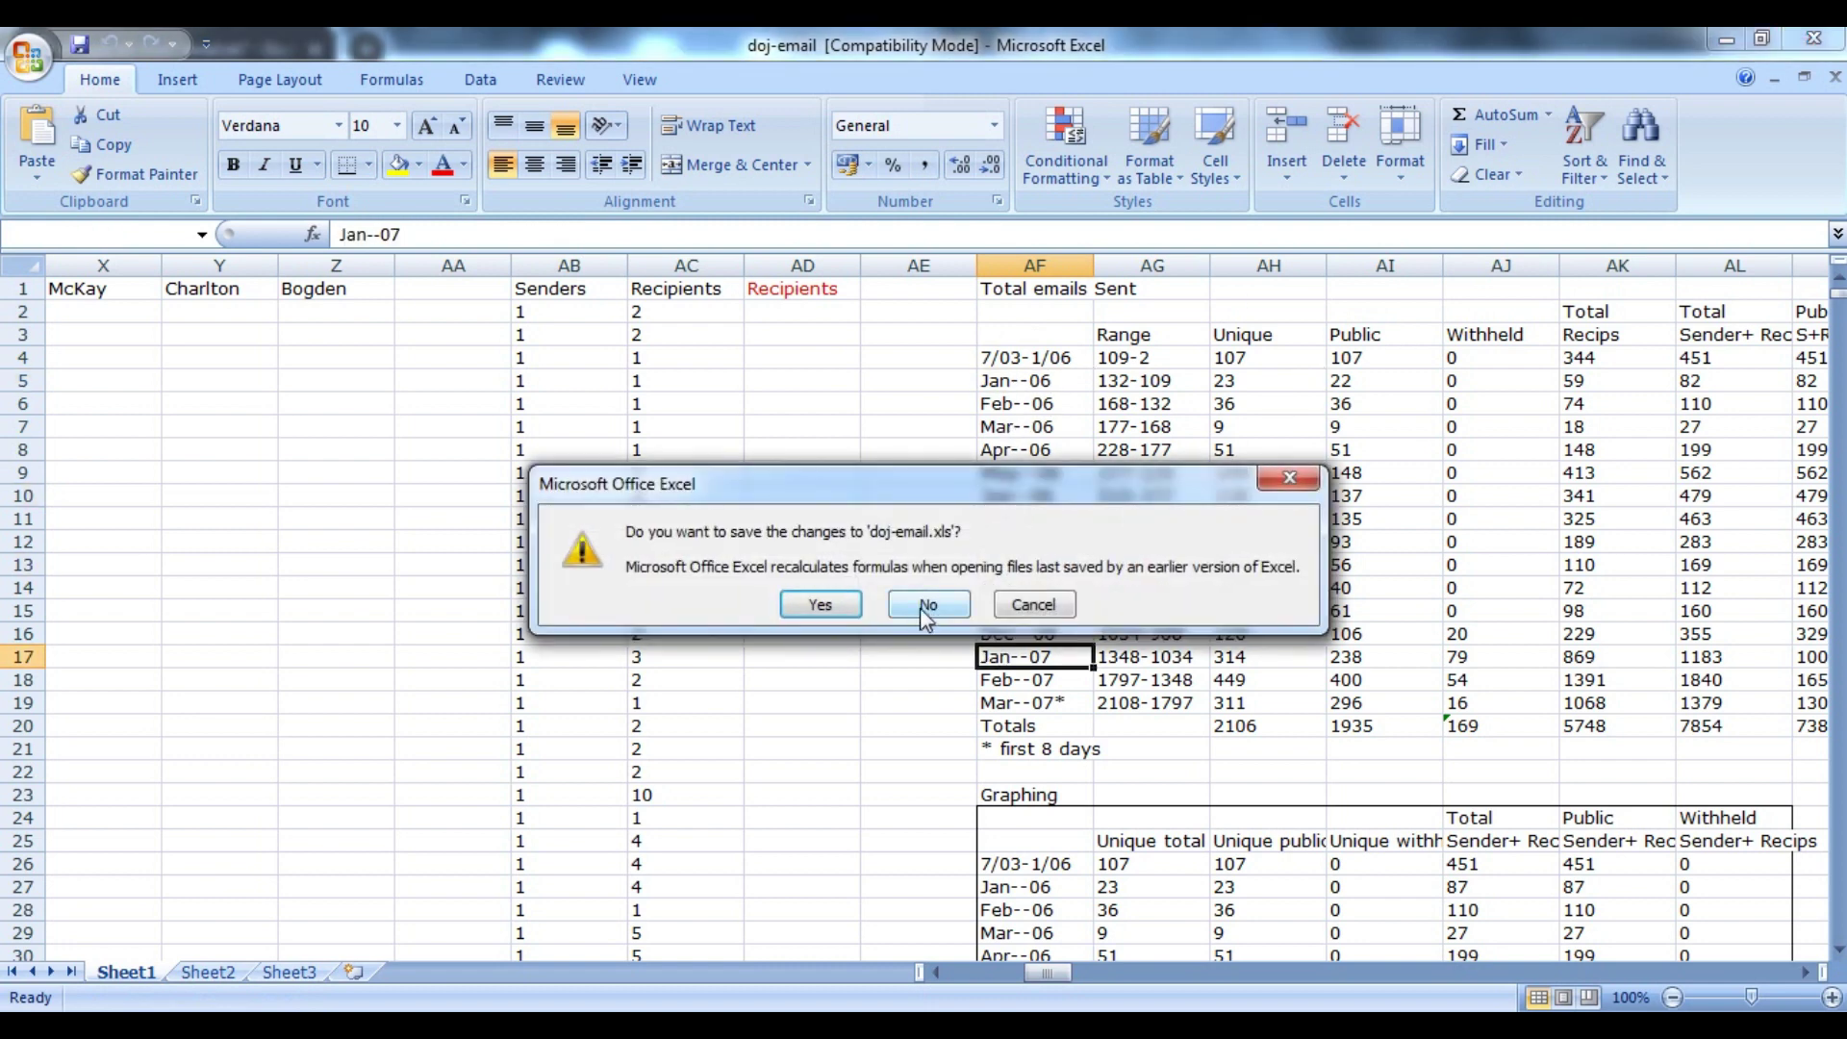
click(925, 604)
scroll(823, 711, down, 3)
scroll(394, 666, up, 1)
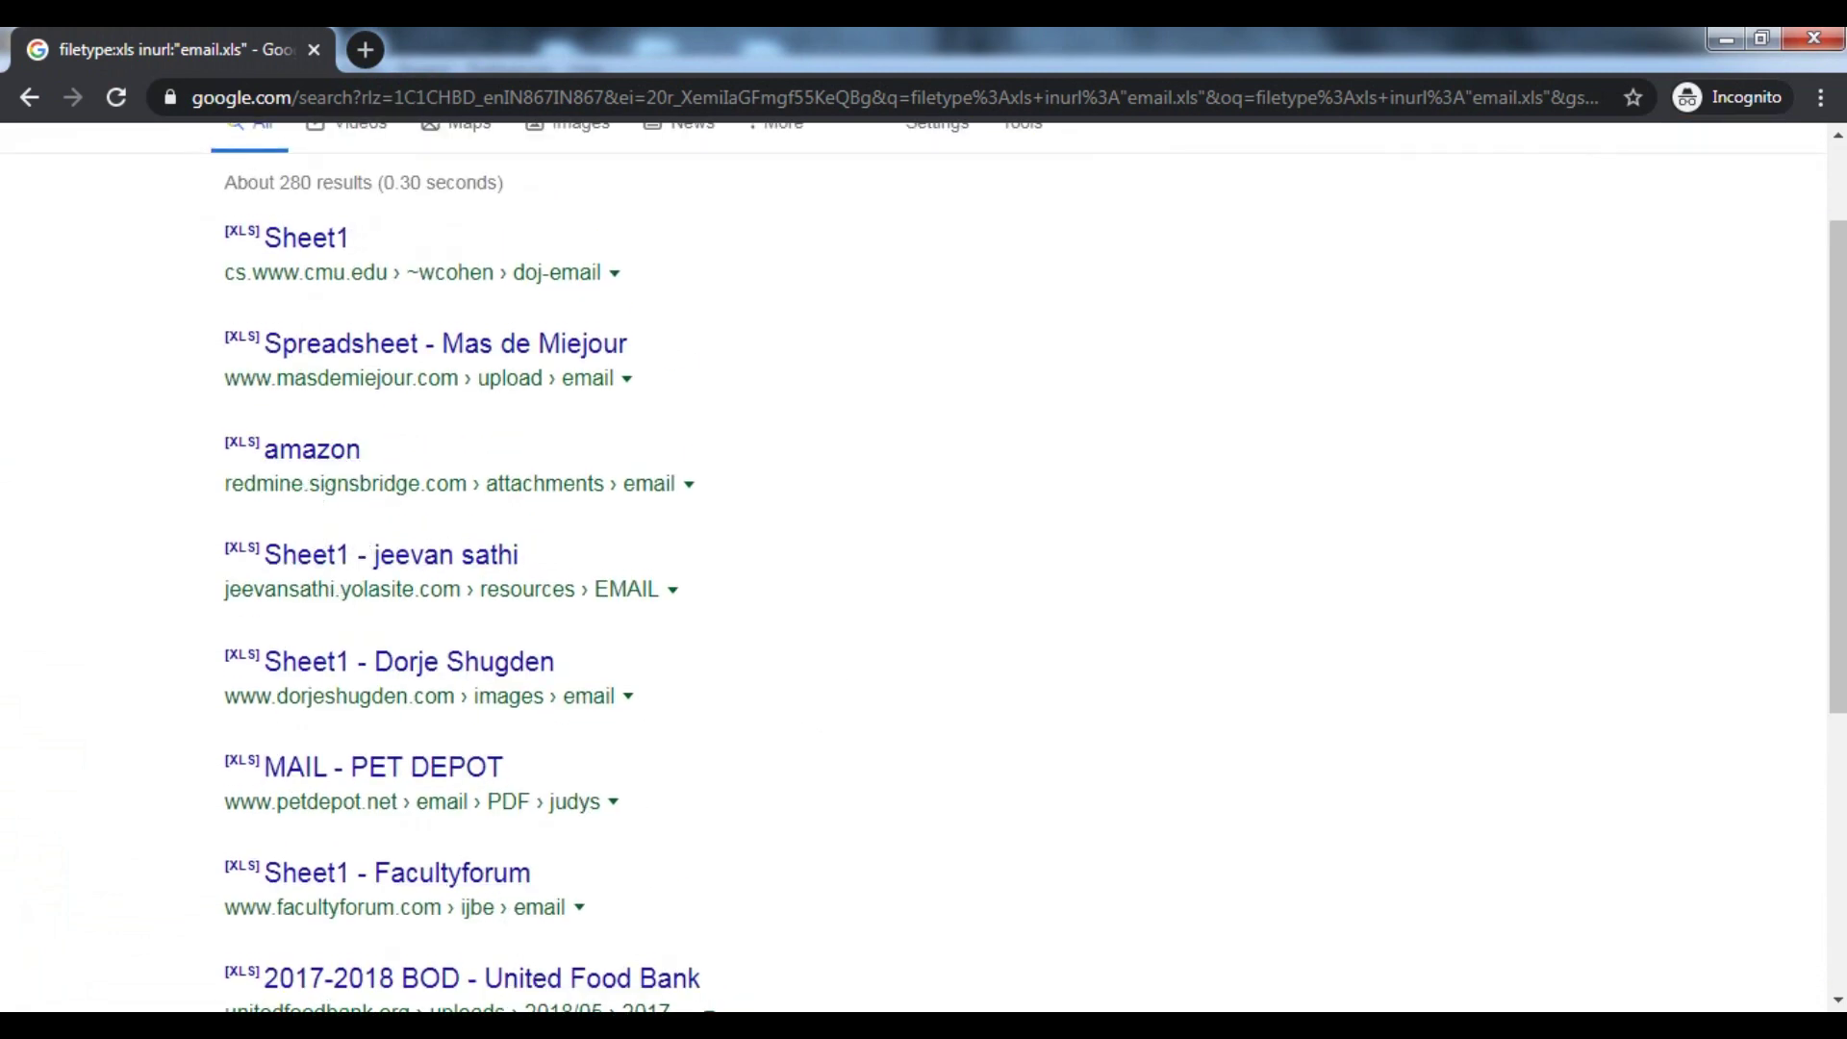
- Switch to the Sublime Text notes and copy the dork inurl:top.htm inurl:currenttime from line 32
click(649, 1023)
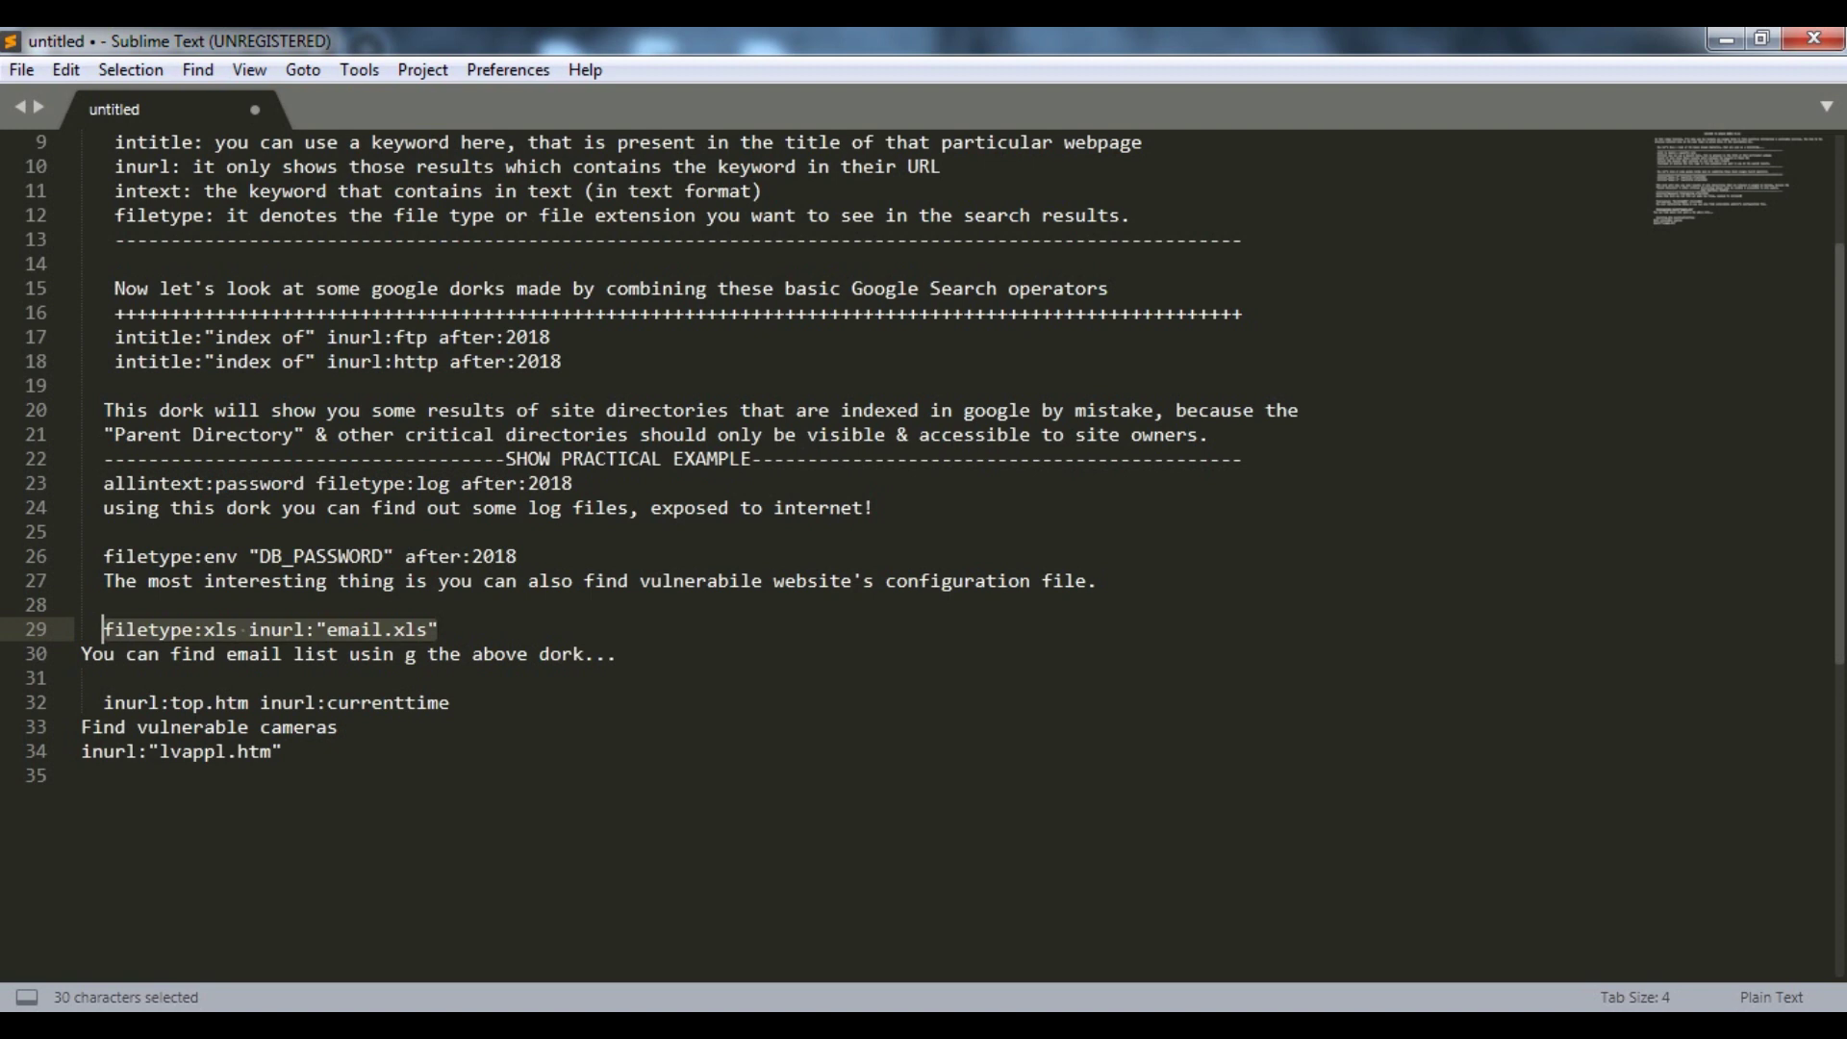
click(105, 703)
drag(105, 703, 456, 703)
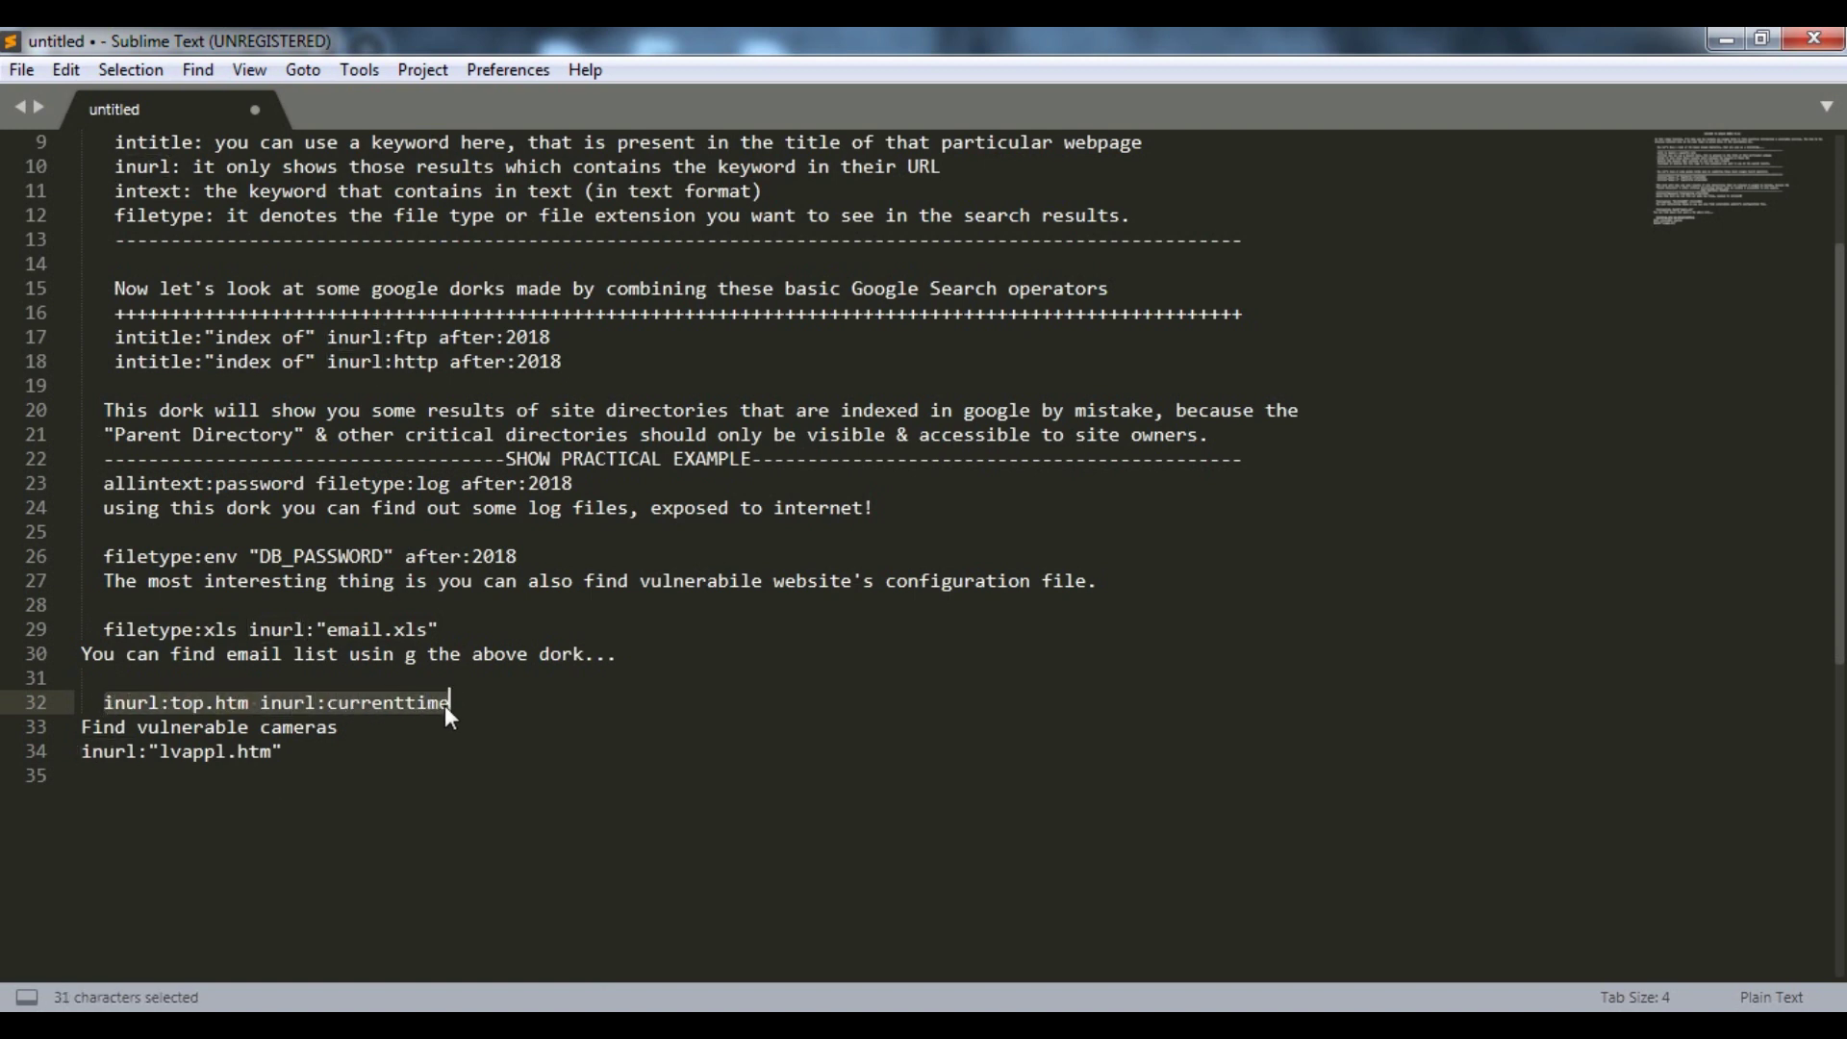
right_click(447, 706)
click(505, 800)
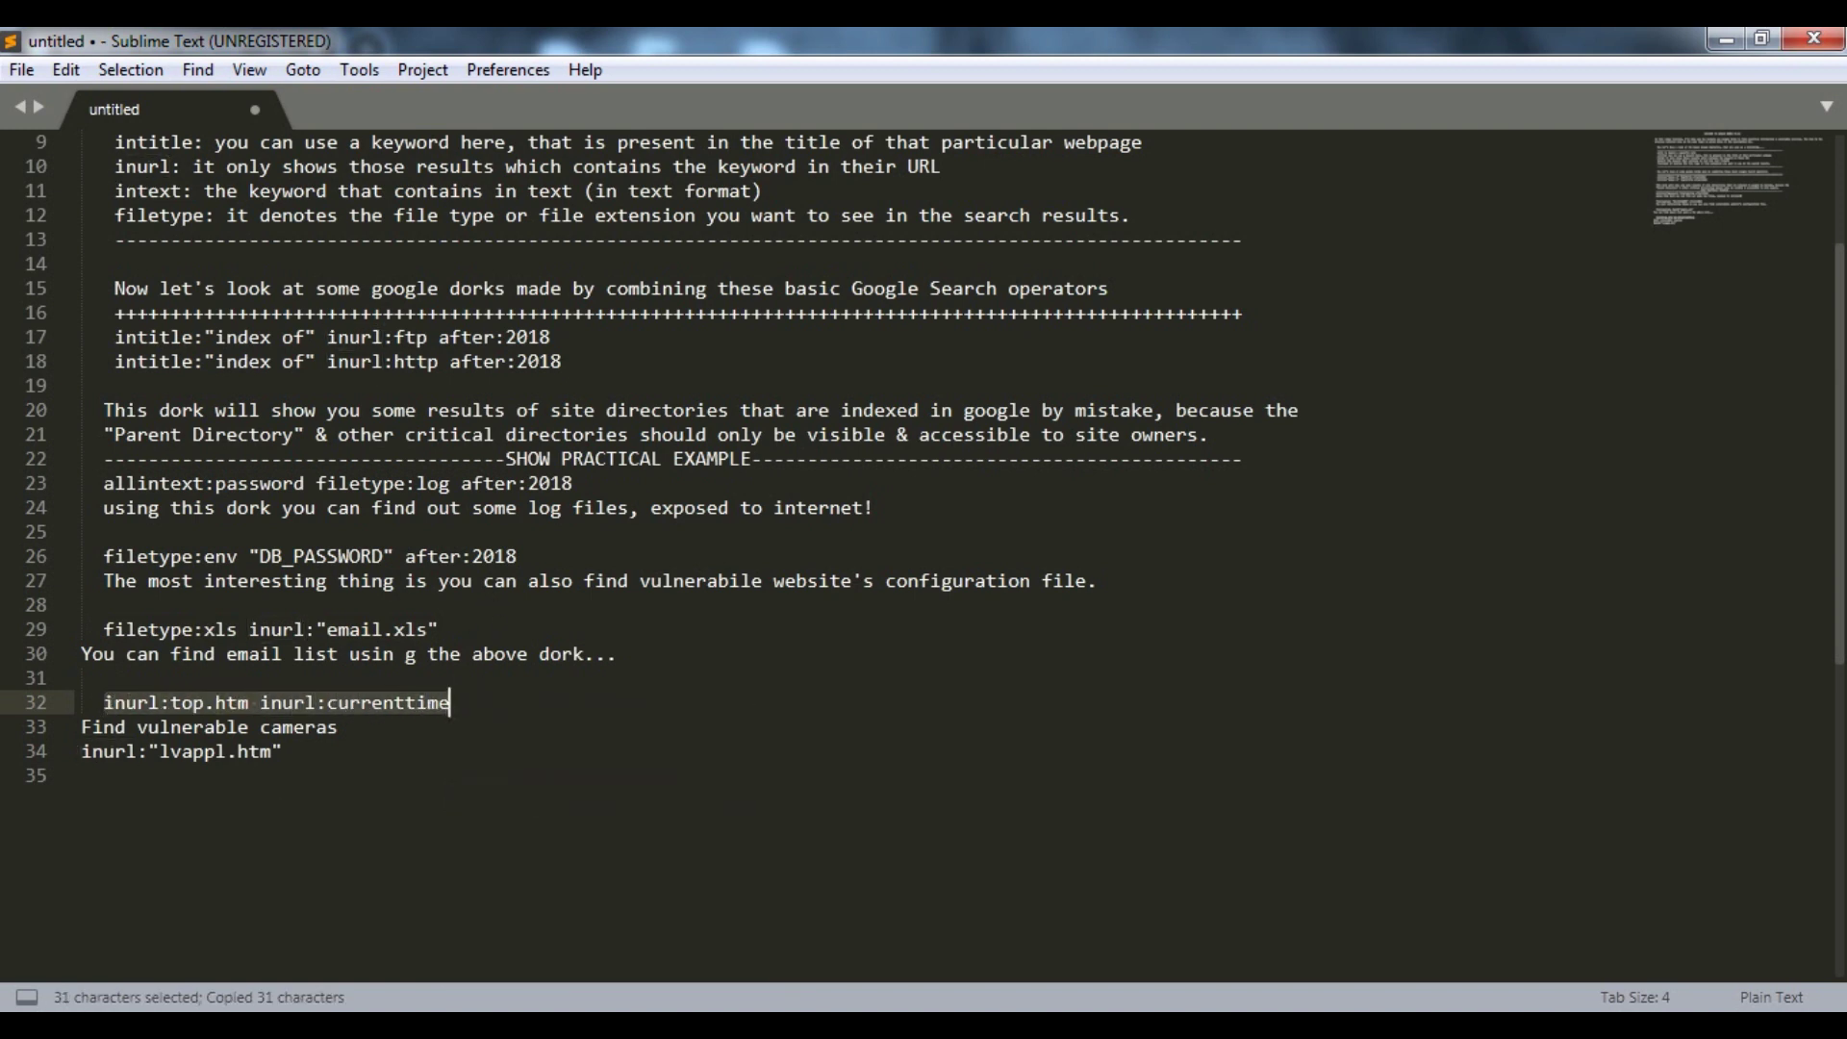
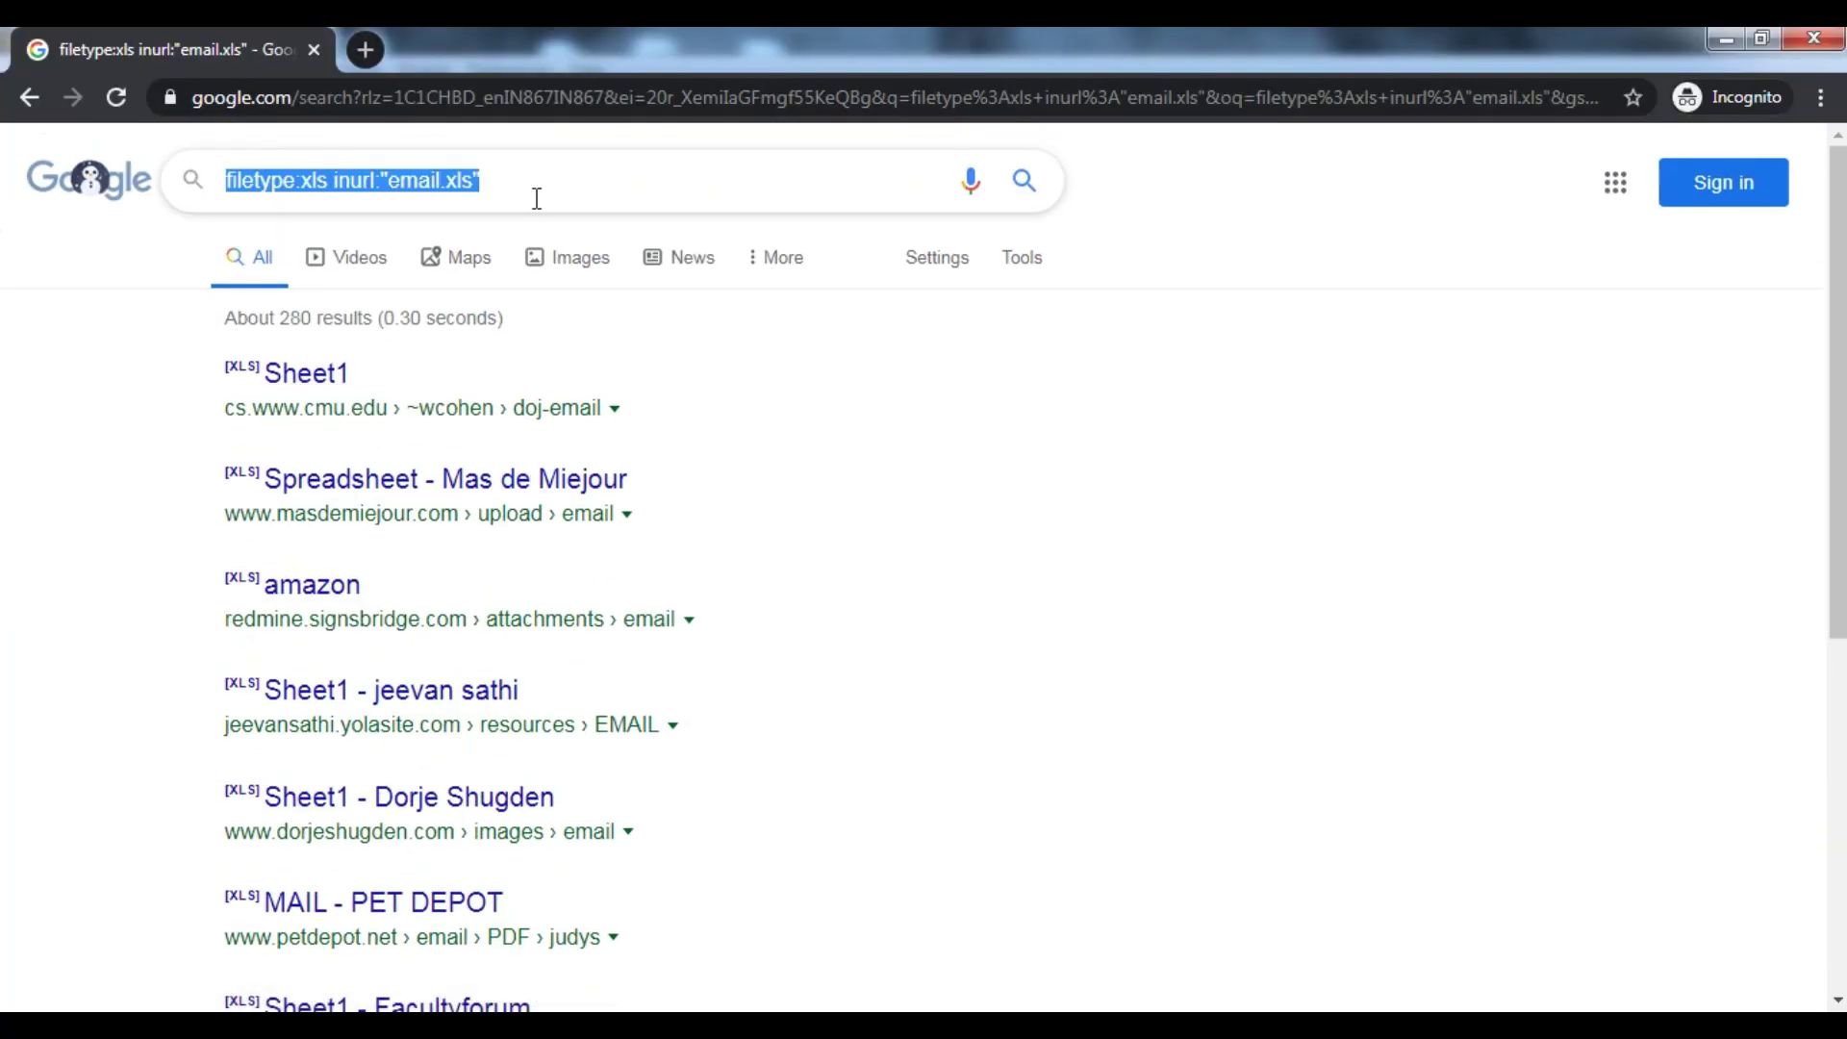
- Clear the previous filetype:xls inurl:"email.xls" query from the Google search box
key(BackSpace)
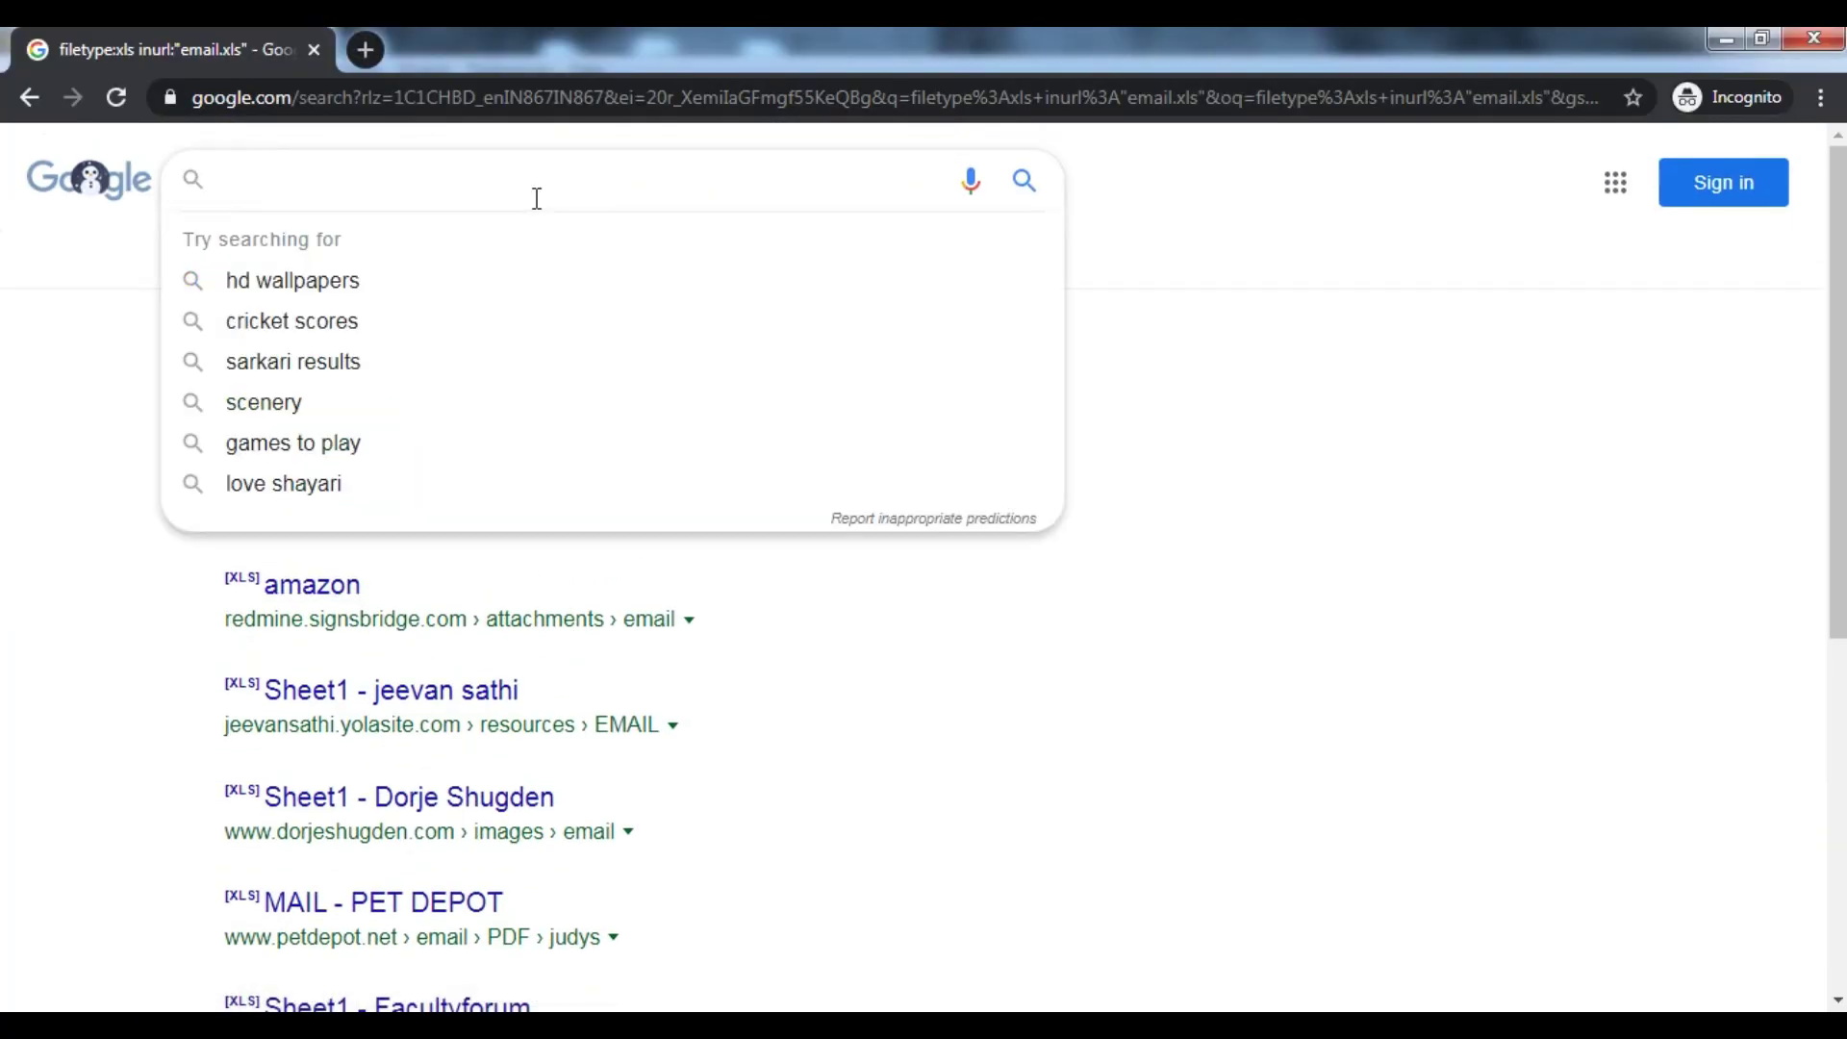
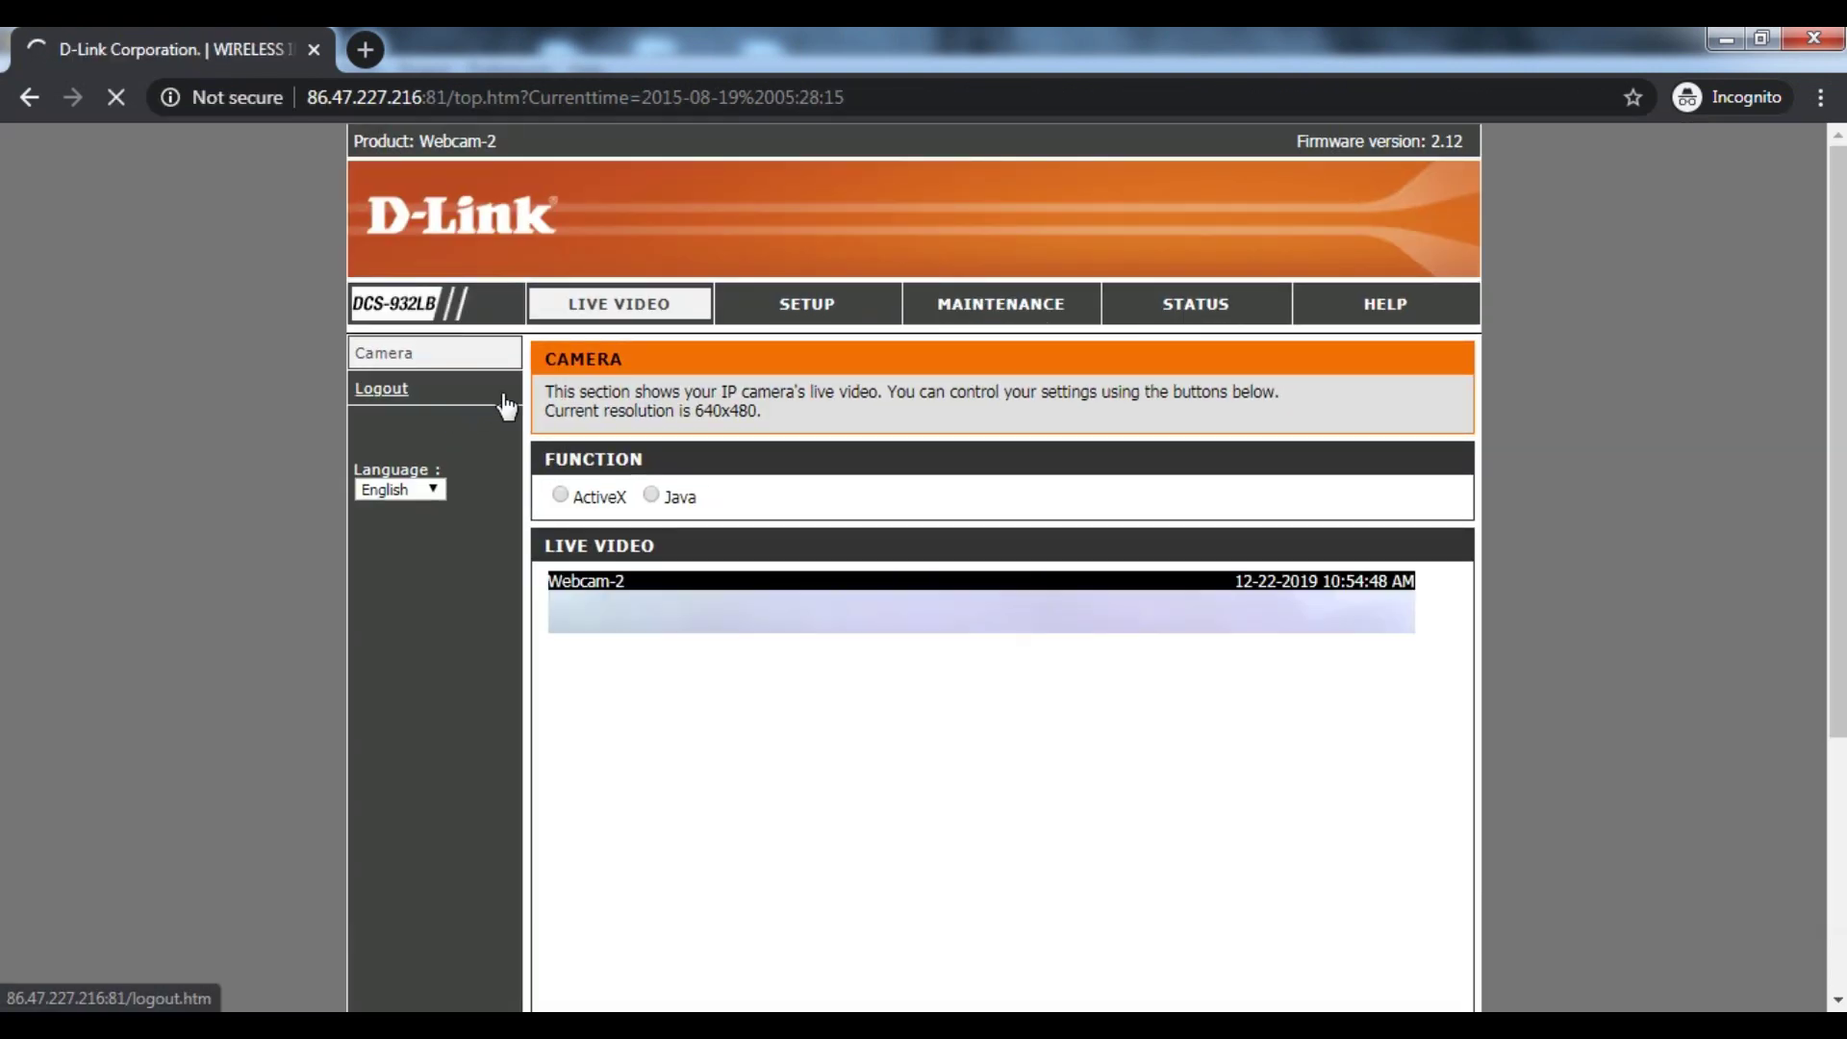
- Examine the live video on the D-Link Webcam-2 camera page from the camera header down to the page footer
scroll(794, 649, down, 4)
scroll(795, 650, up, 3)
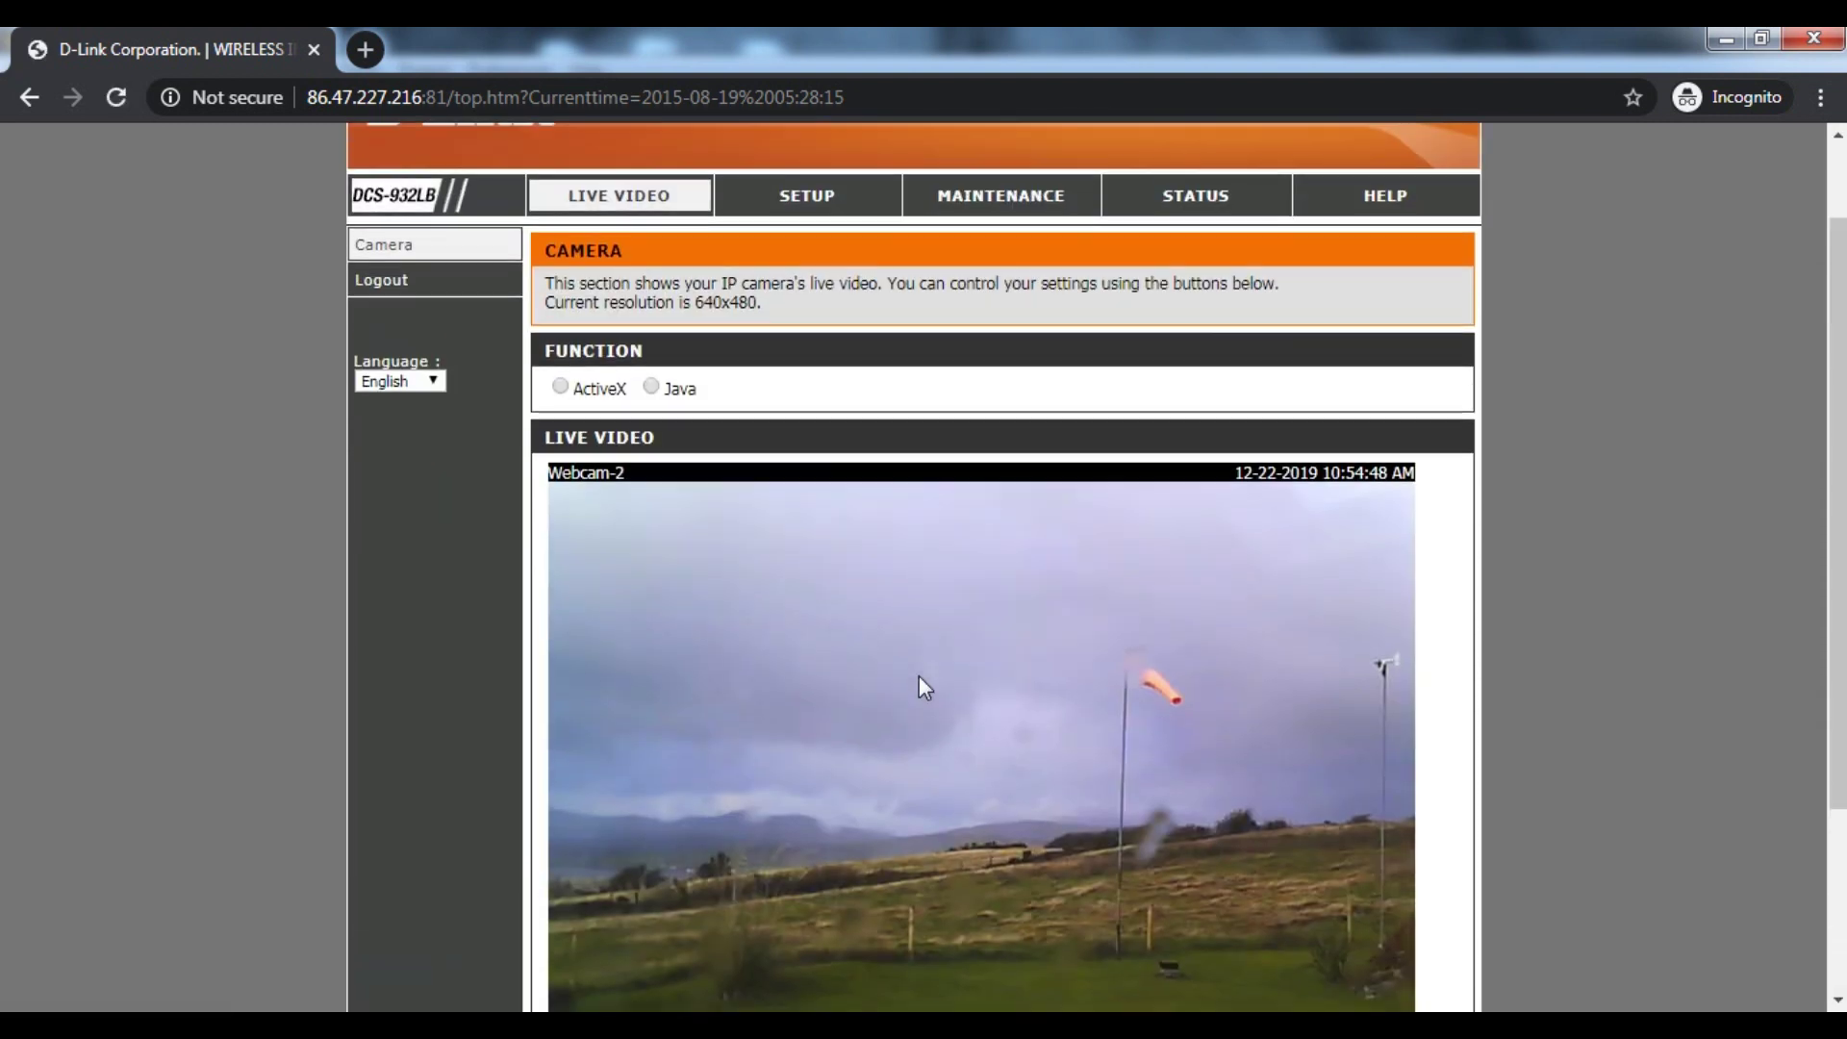
scroll(1184, 602, down, 3)
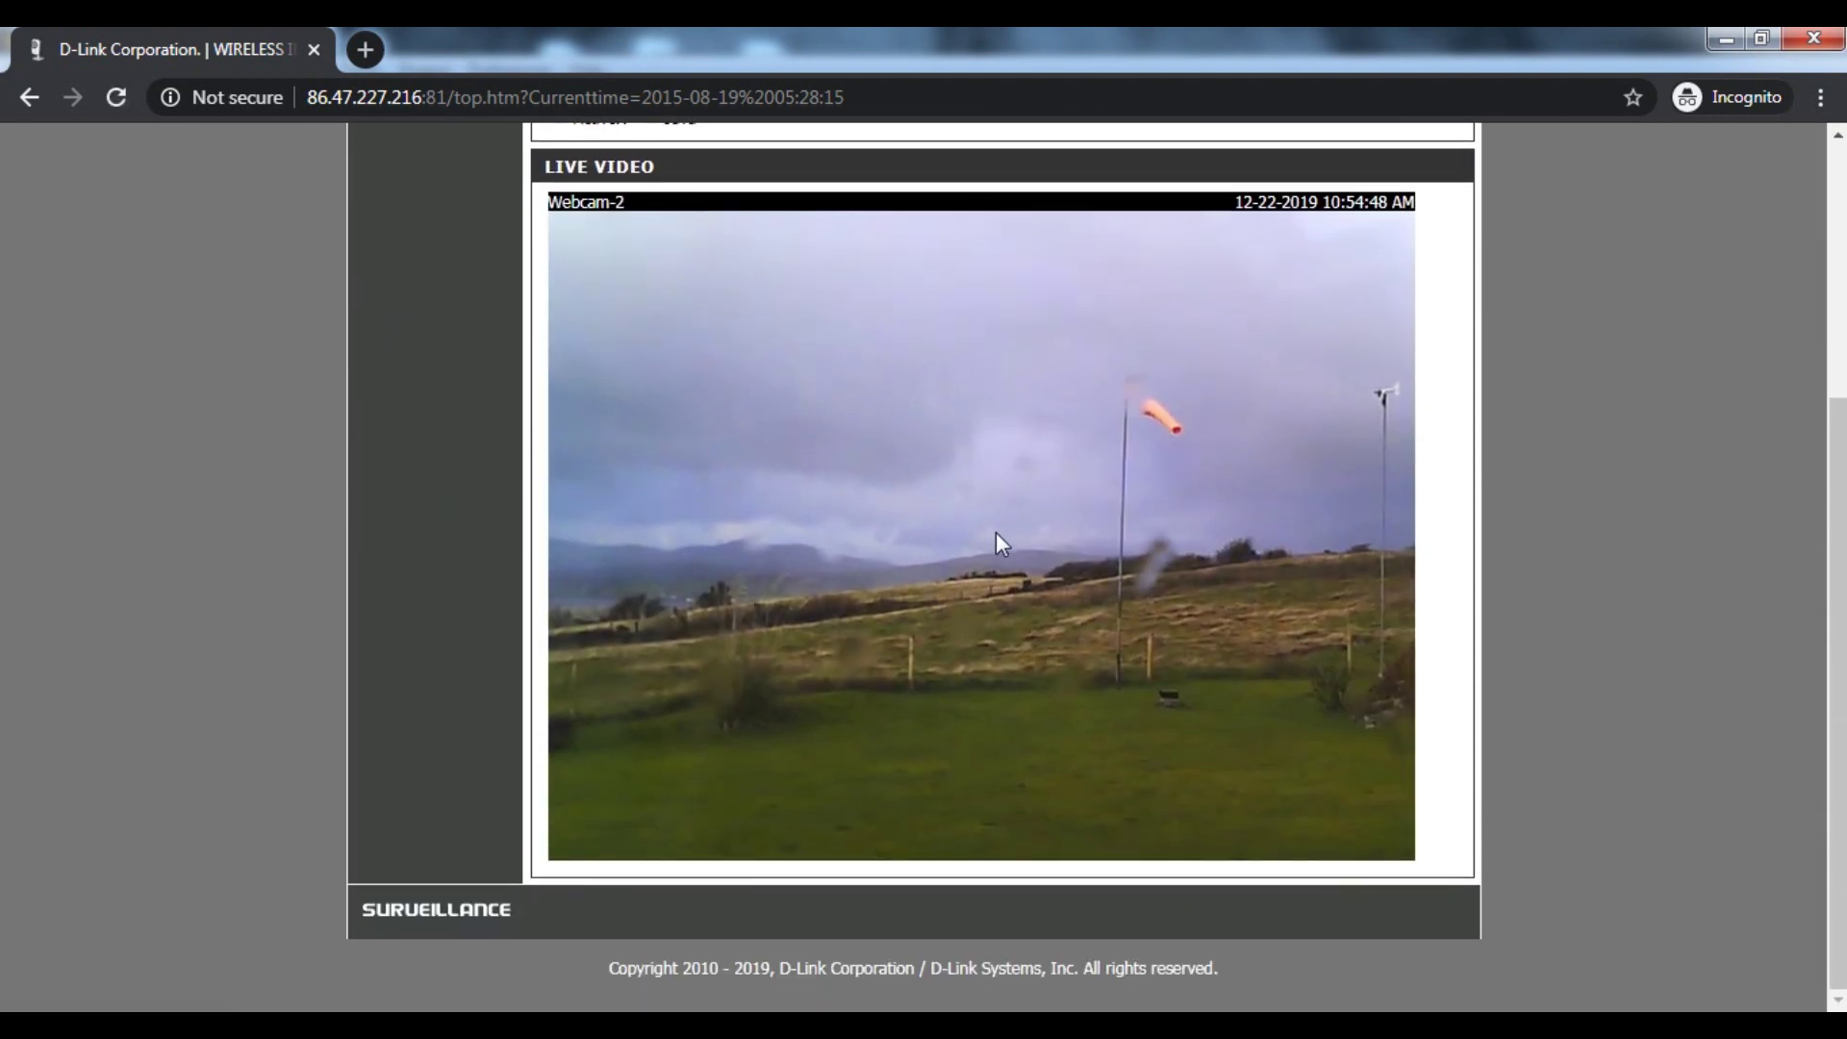
scroll(809, 700, up, 4)
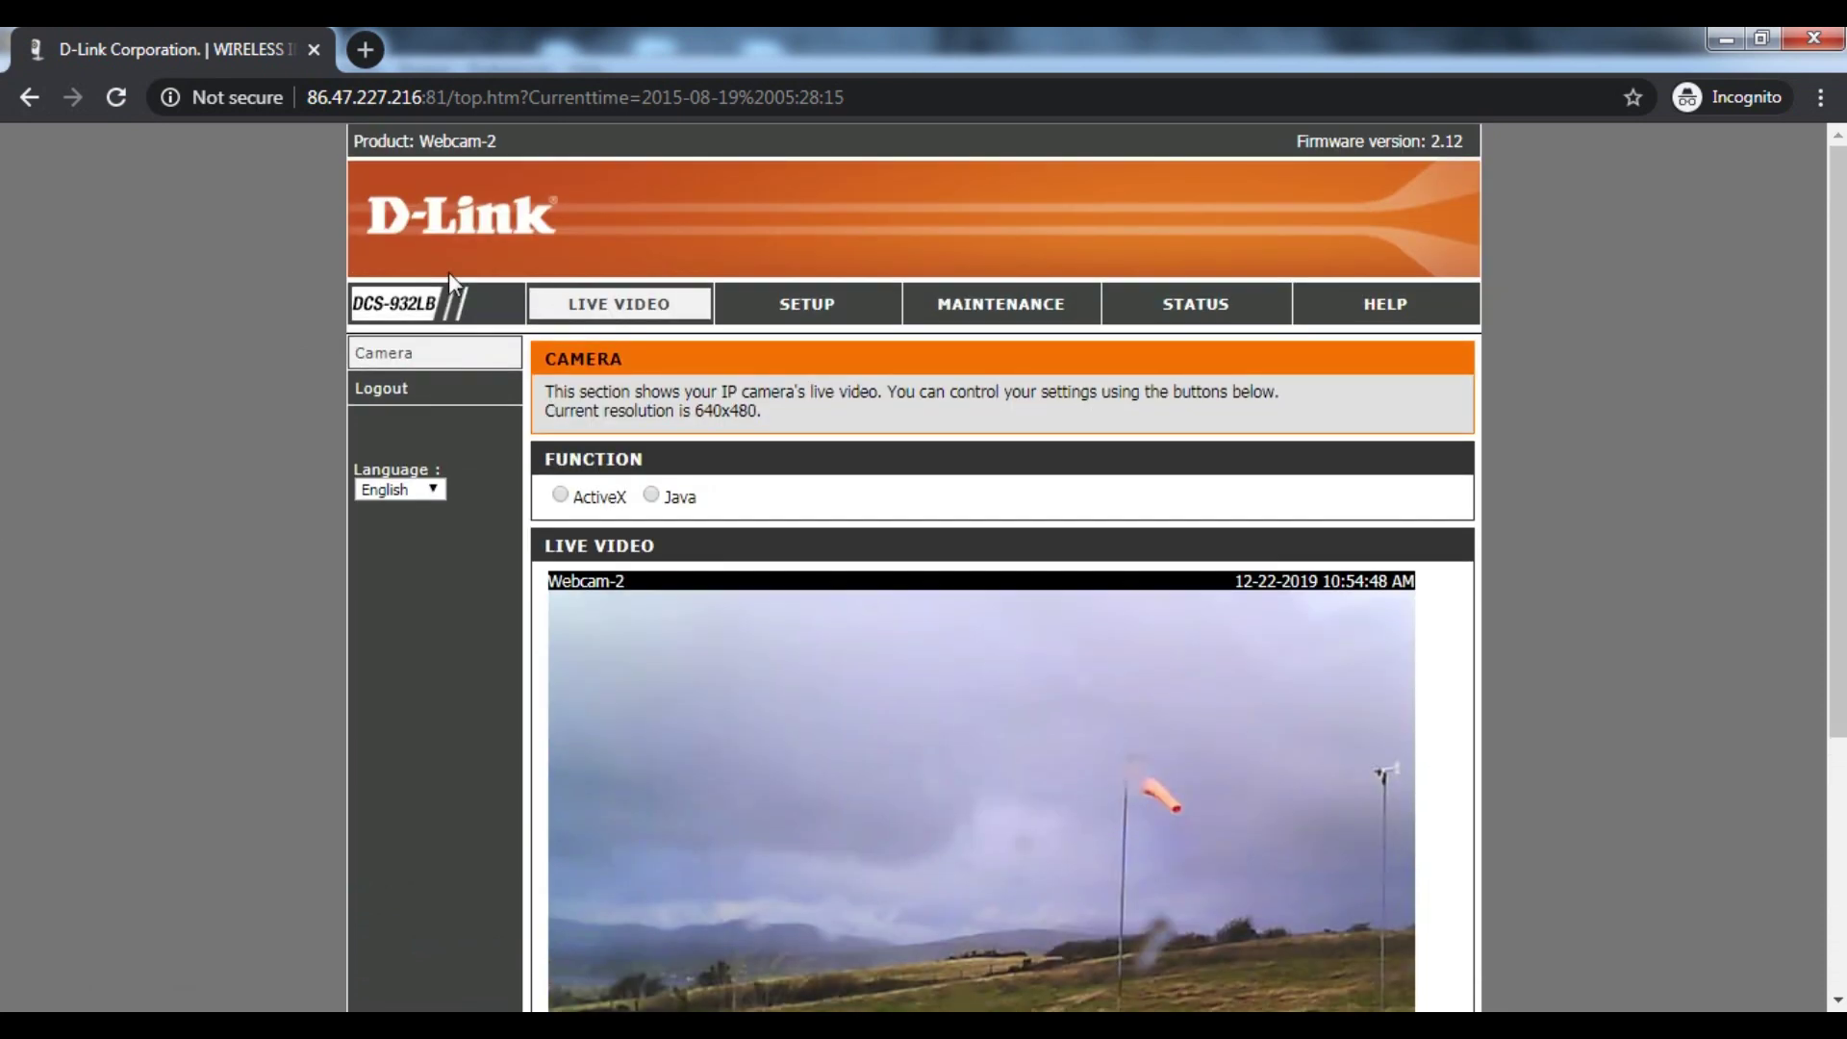
- Return to the inurl:top.htm inurl:currenttime results and open the "INTERNET CAMERA | HOME - D-Link Corporation." result
click(30, 100)
scroll(291, 472, down, 3)
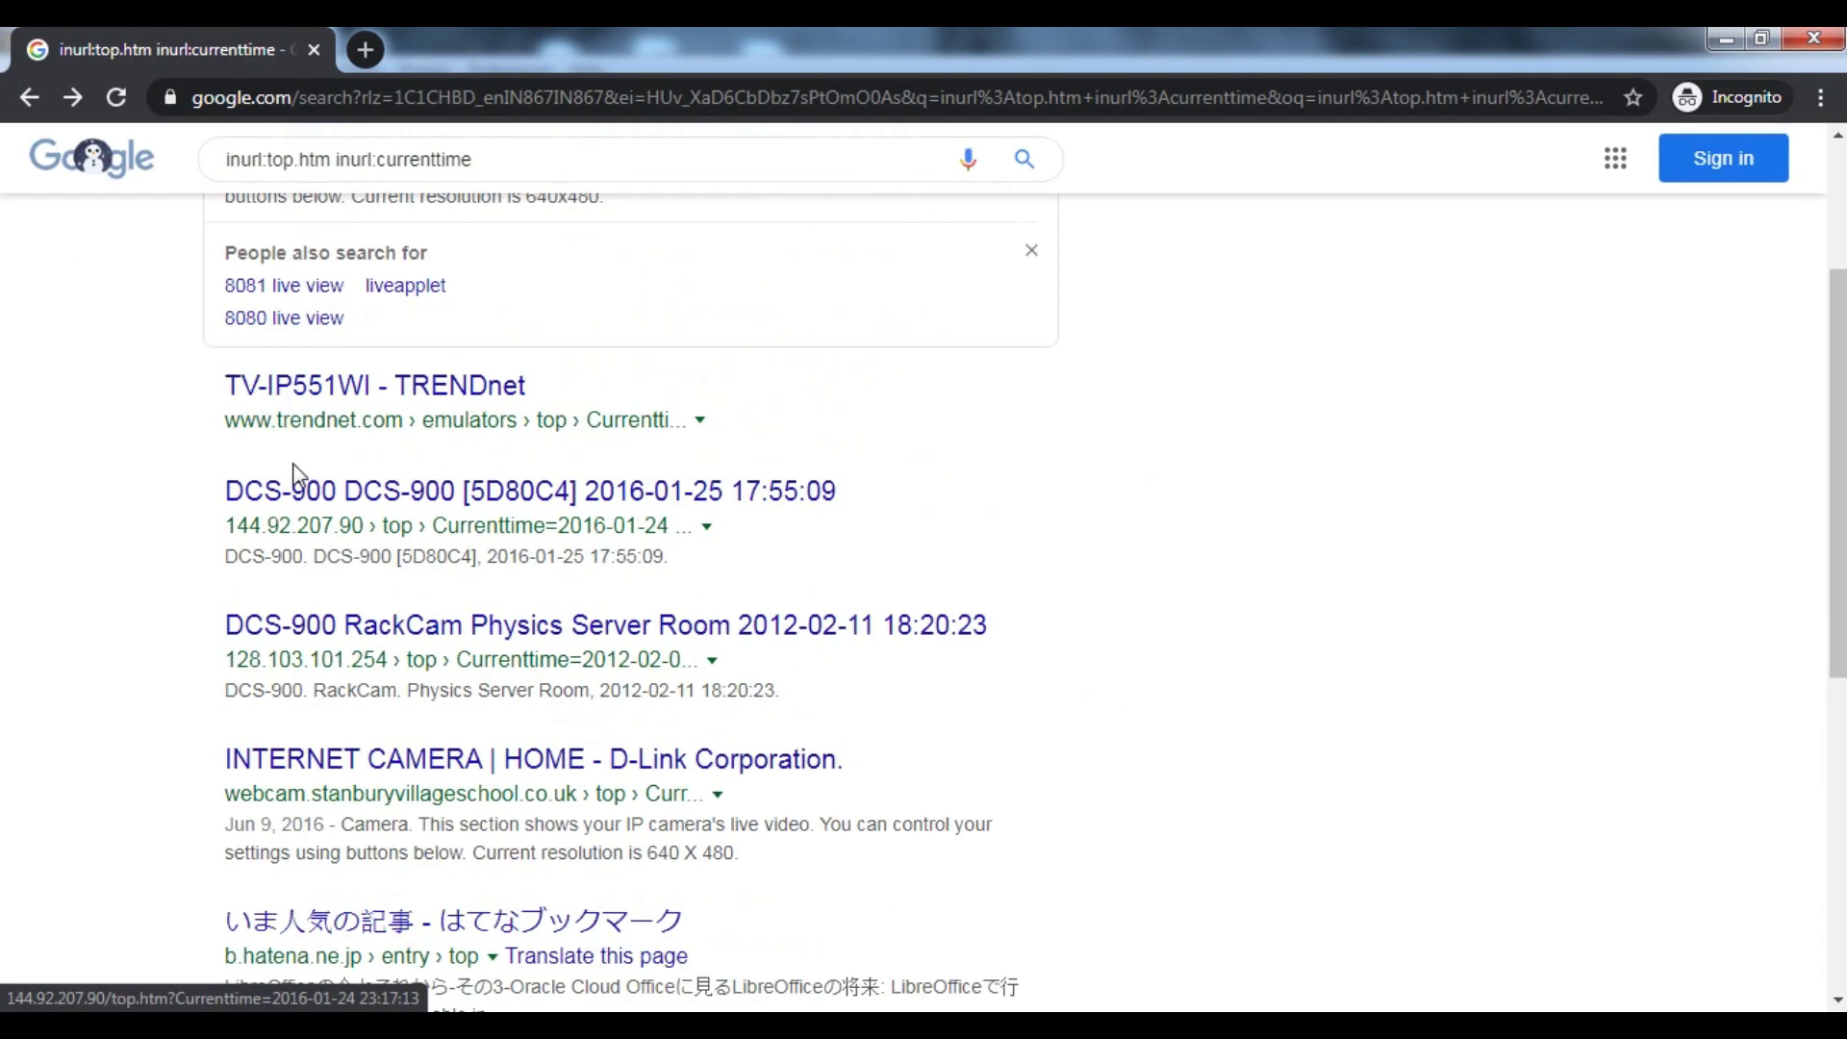
click(363, 408)
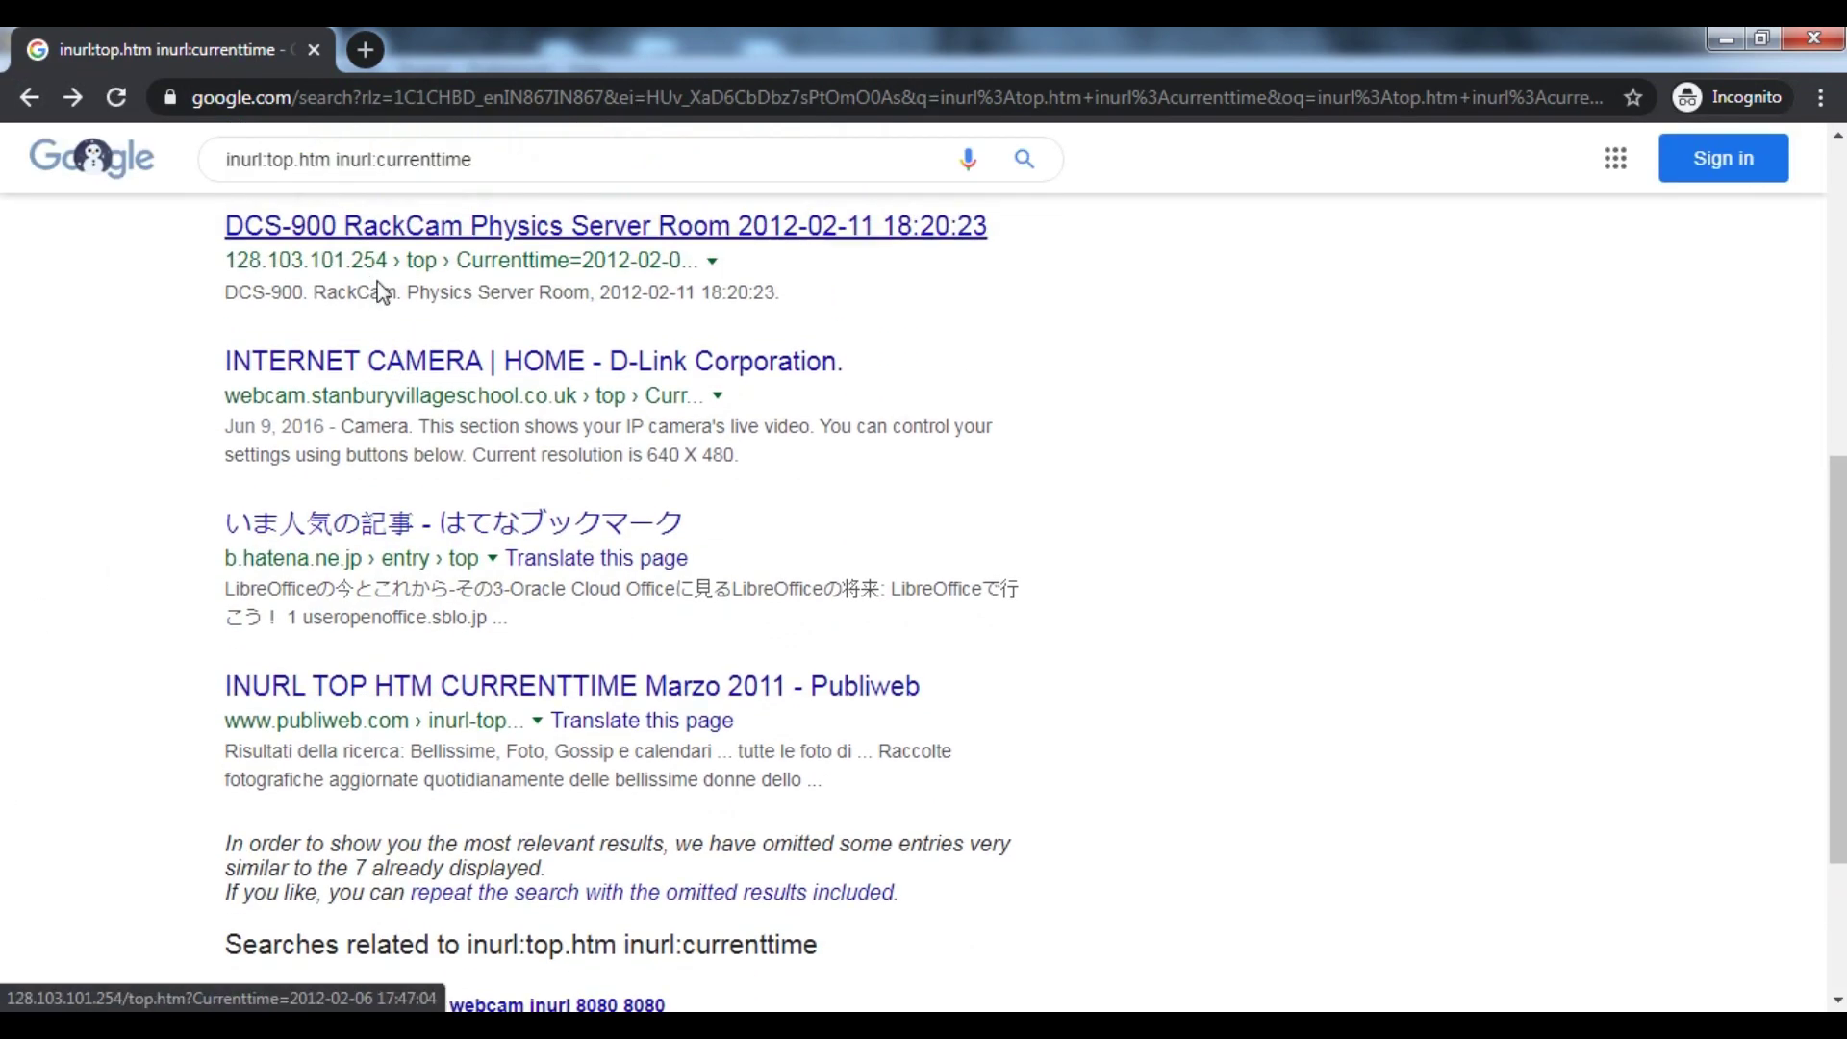
click(423, 361)
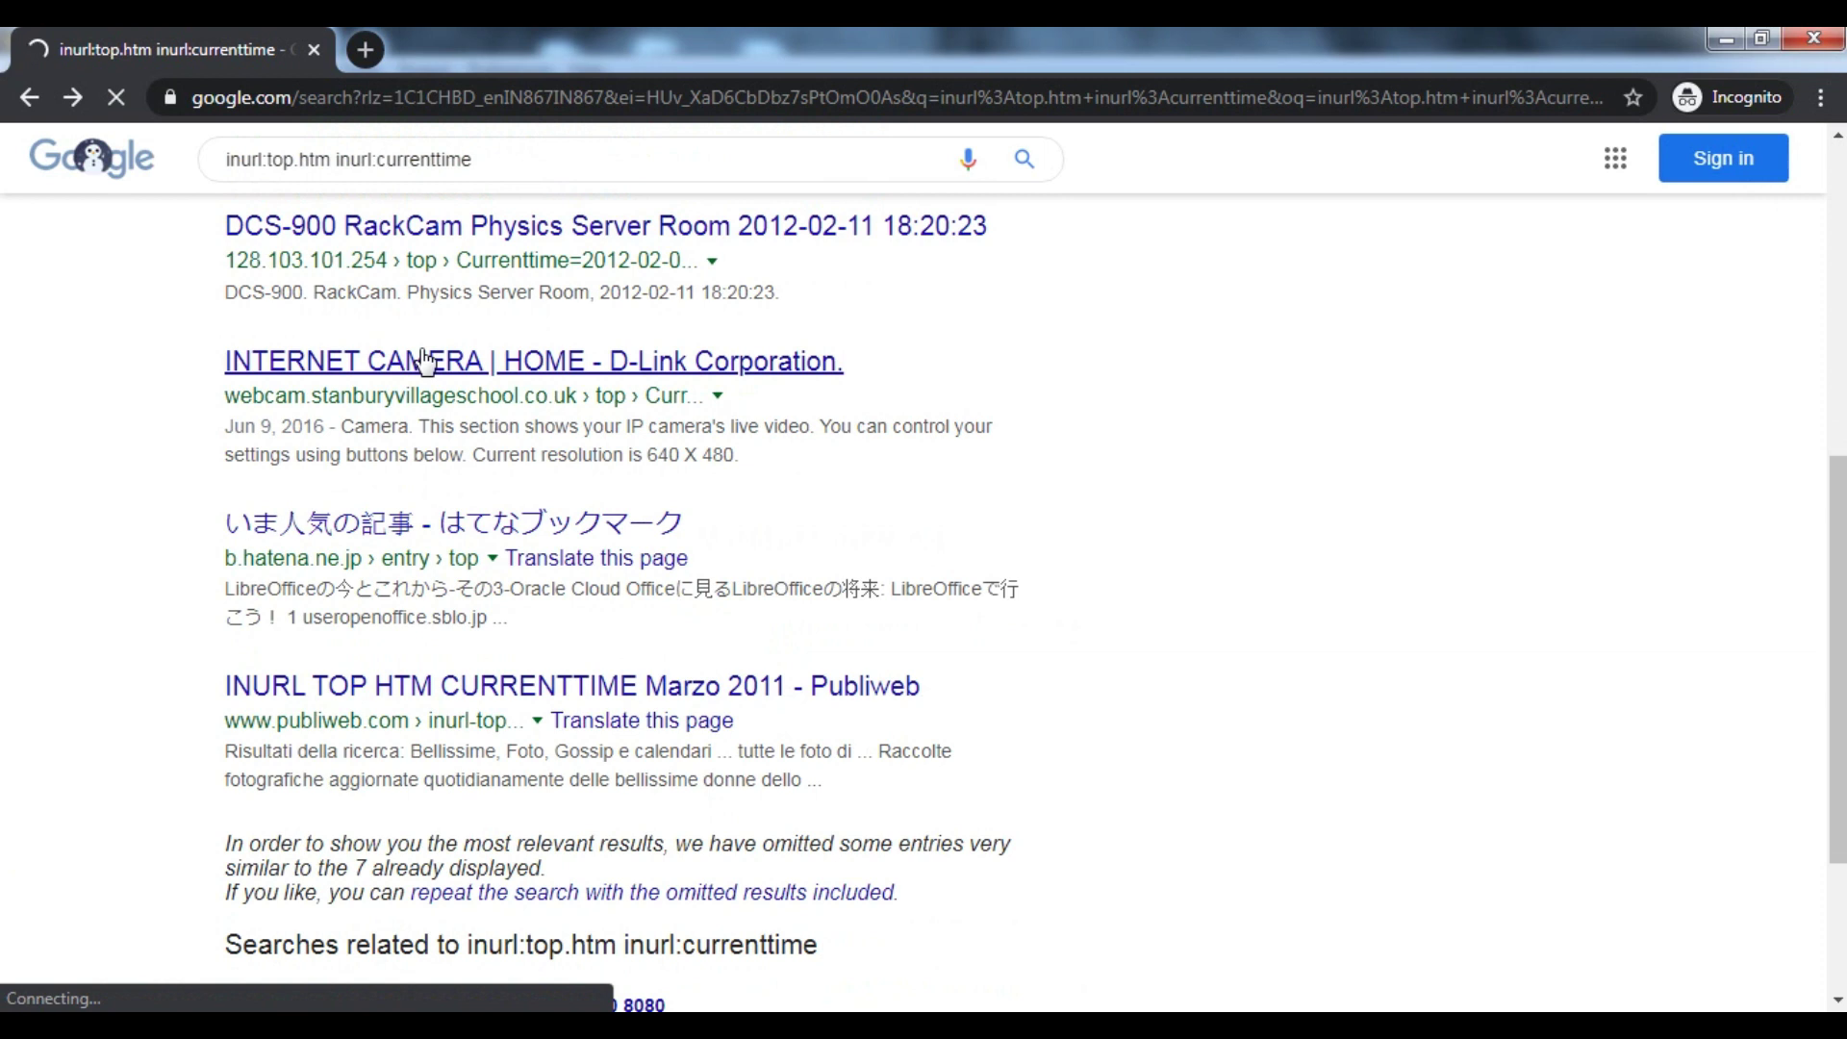
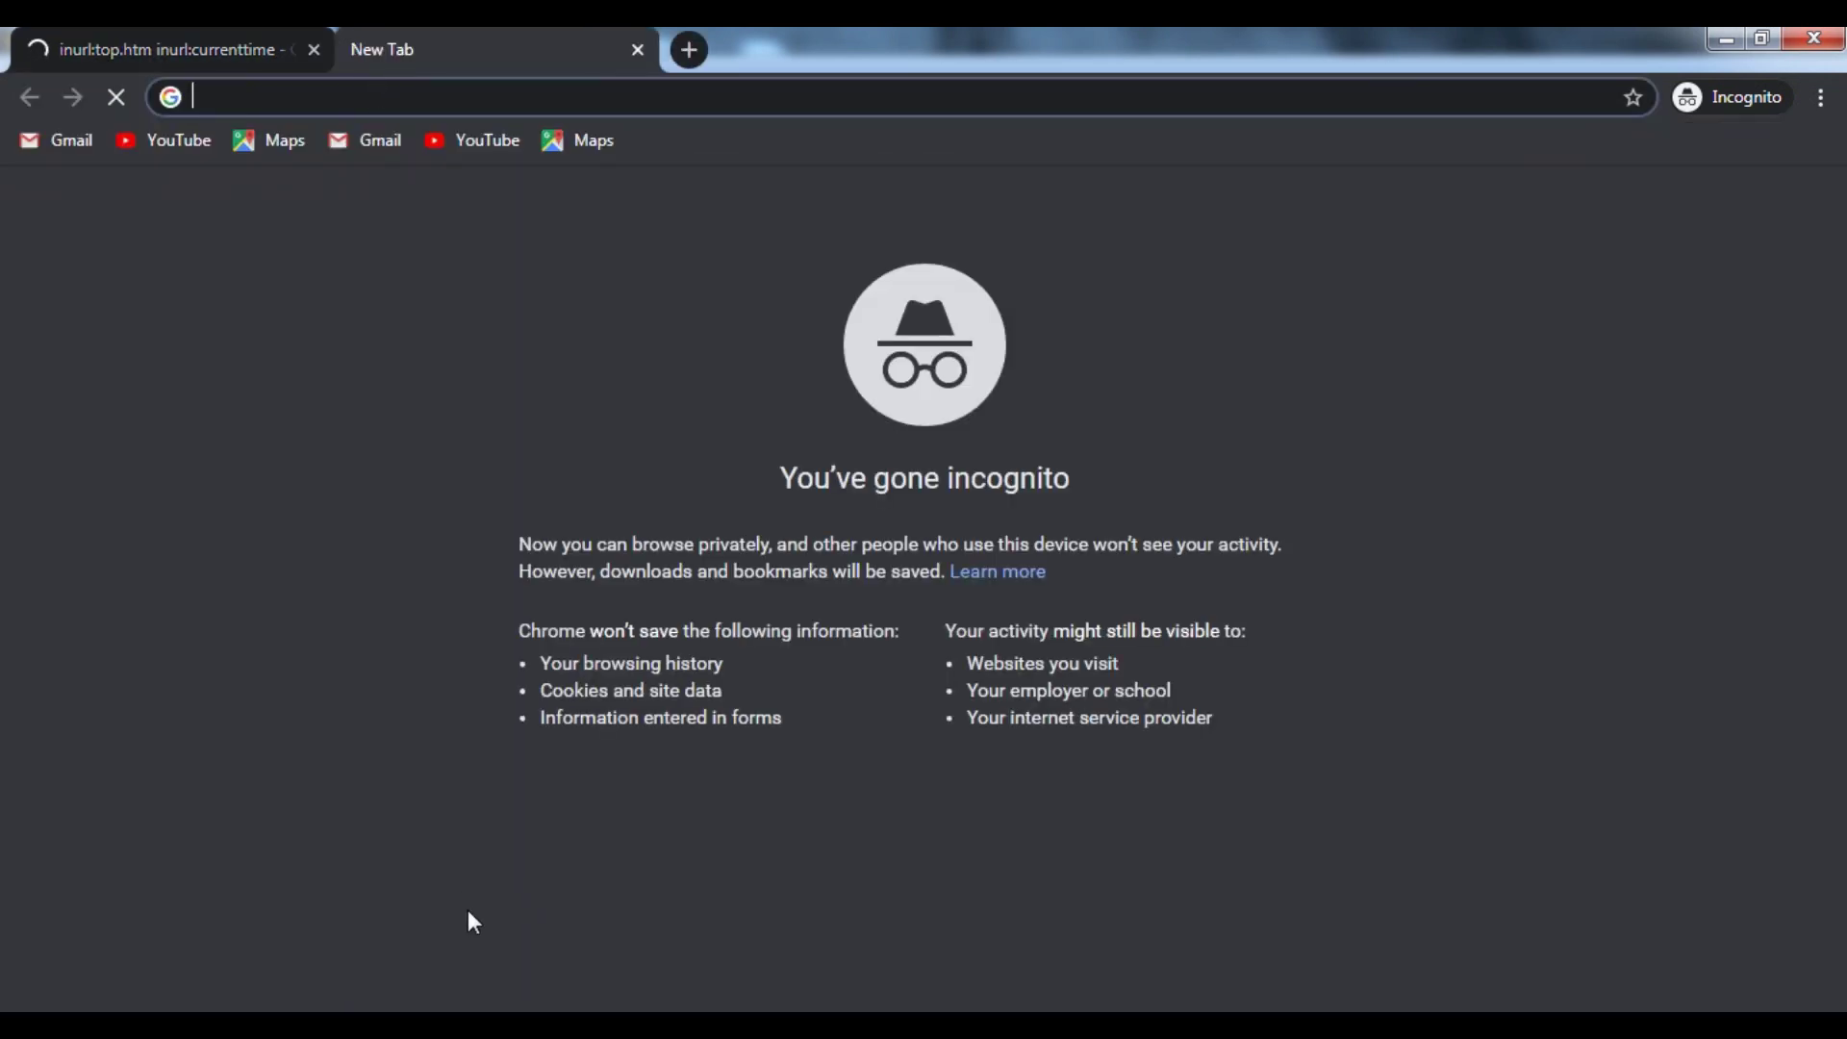
- Copy the dork inurl:"lvappl.htm" from the Sublime Text notes and return to the empty incognito tab in Chrome
key(alt+Tab)
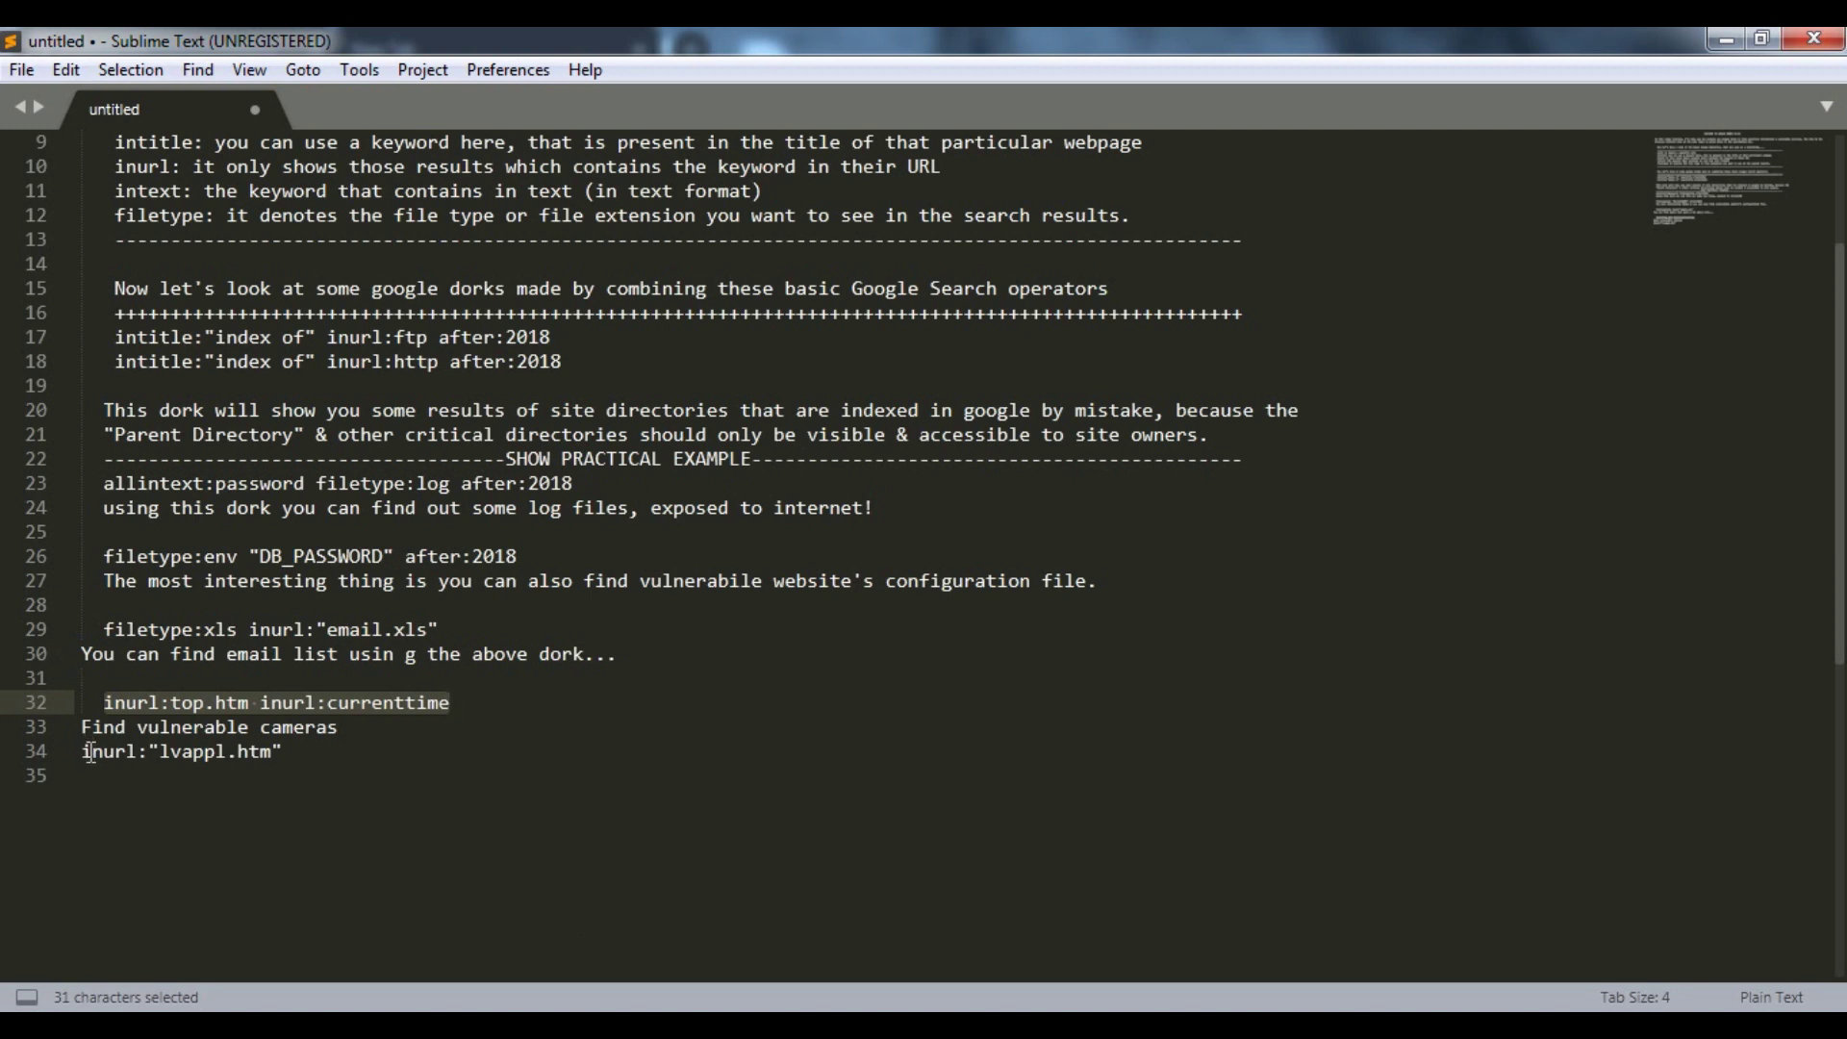
drag(82, 751, 289, 749)
right_click(284, 745)
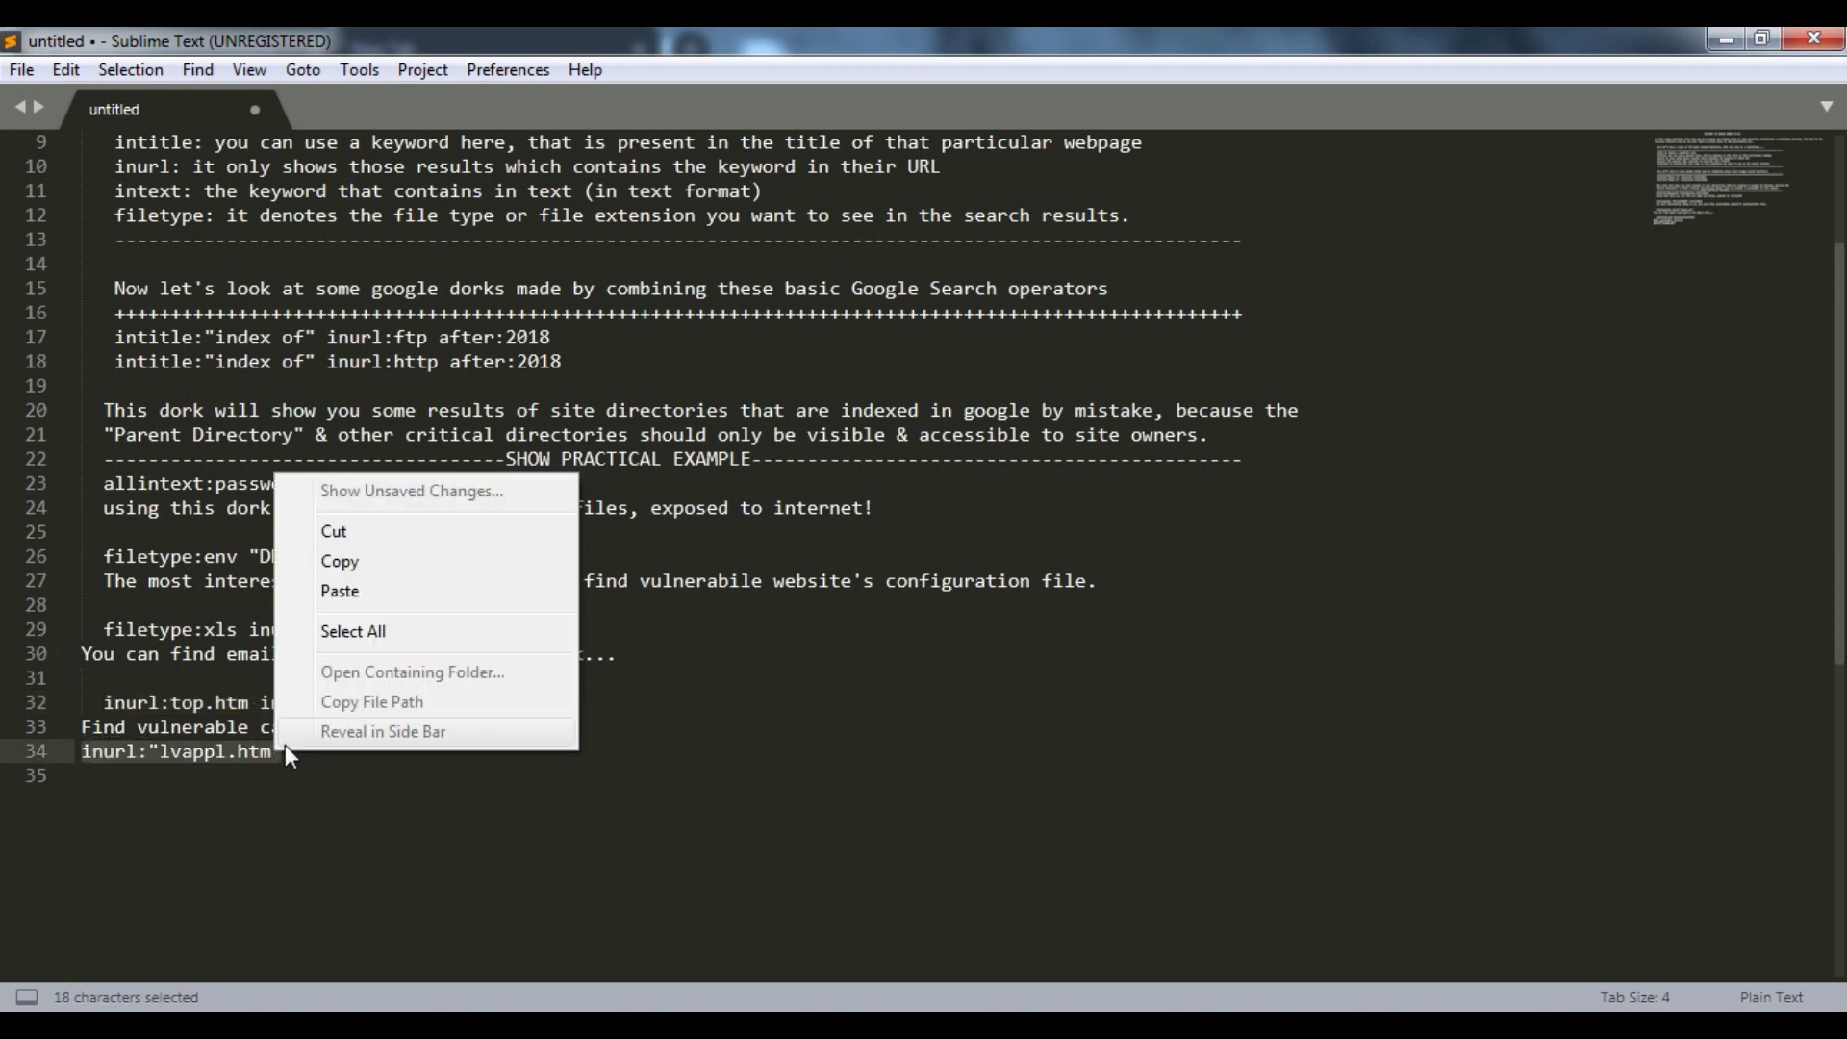
click(404, 560)
click(1727, 41)
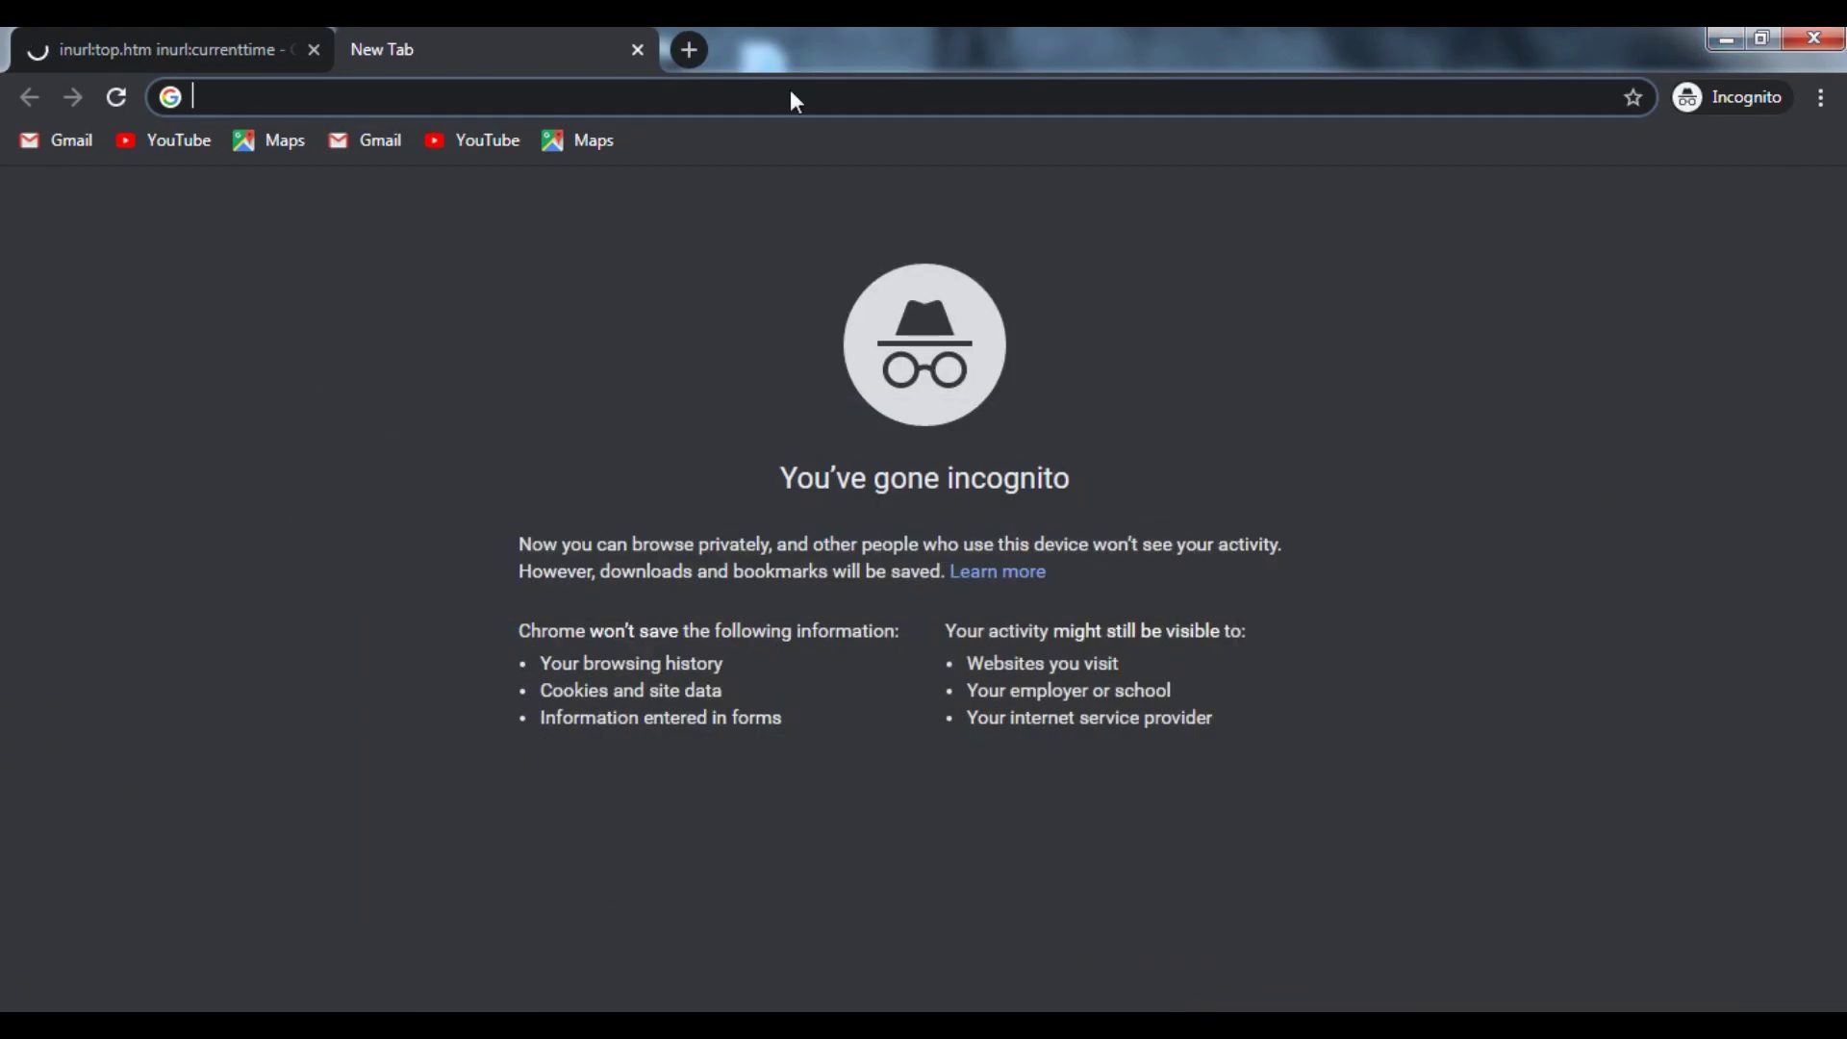
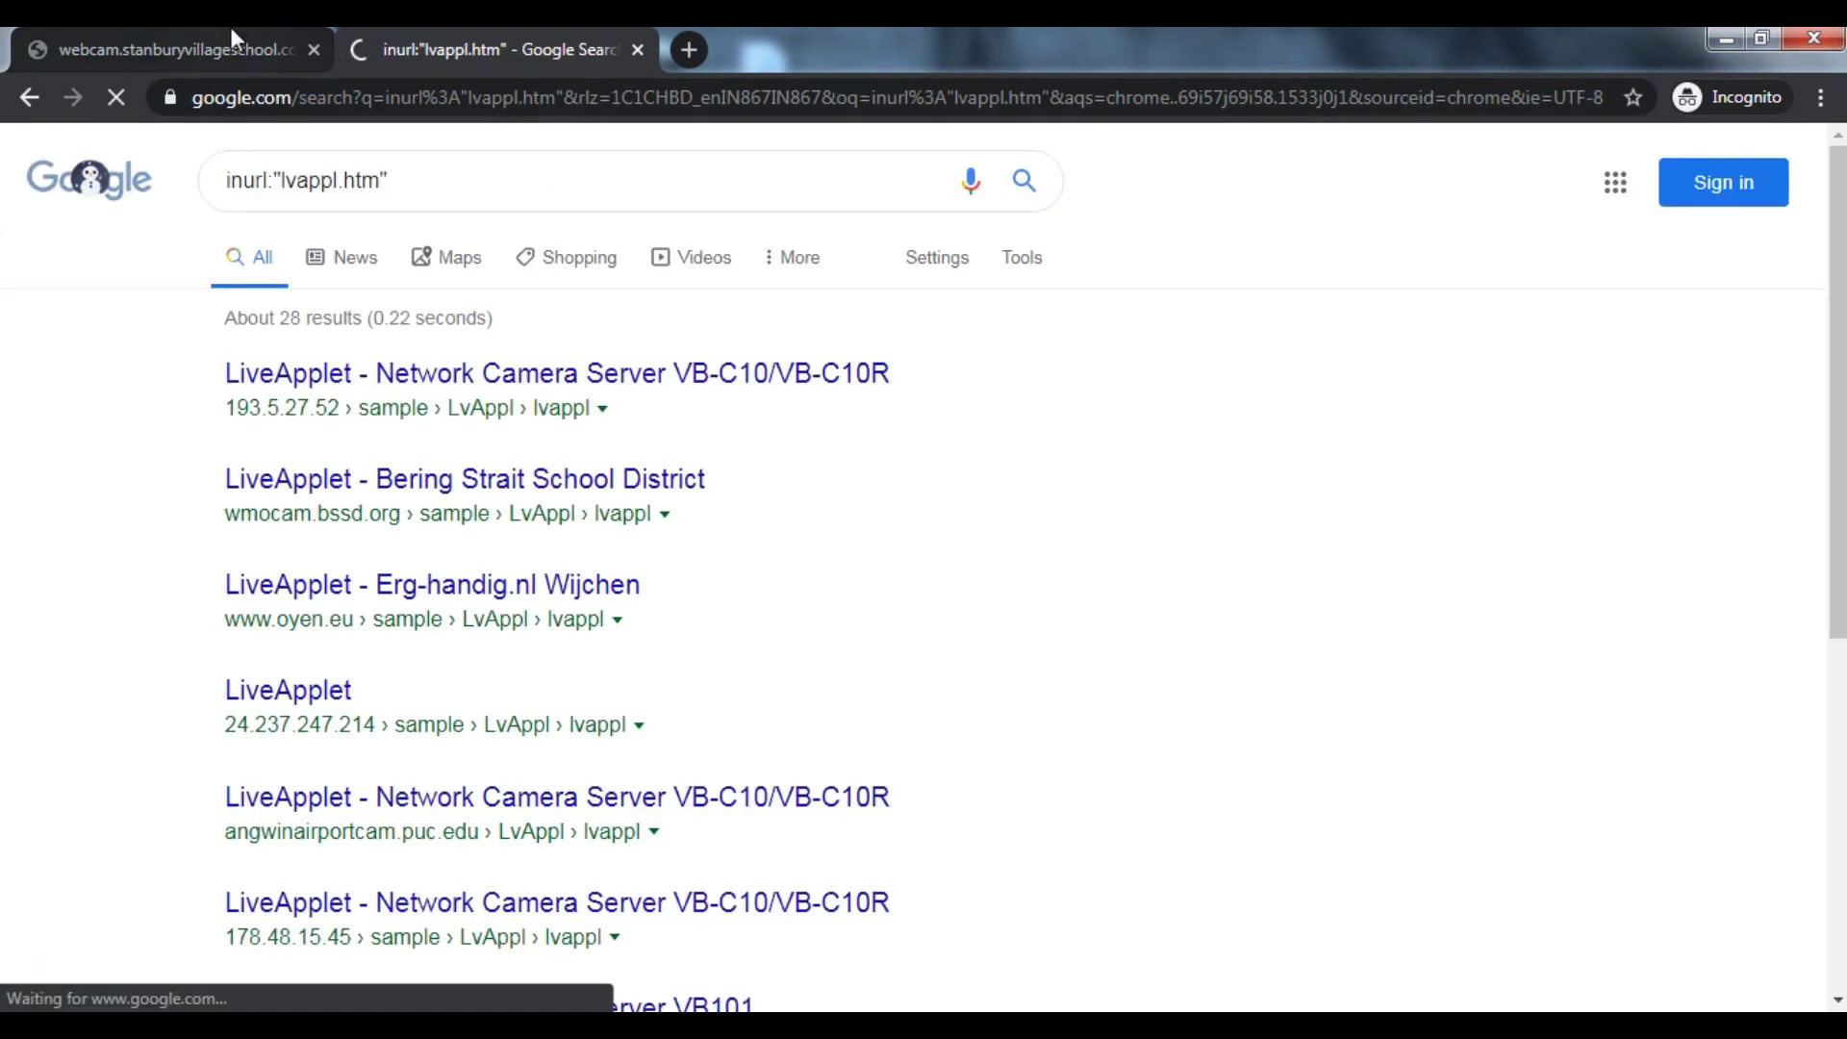
- Open the first LiveApplet Network Camera Server VB-C10/VB-C10R search result and switch back to the other camera tab
click(486, 377)
click(109, 45)
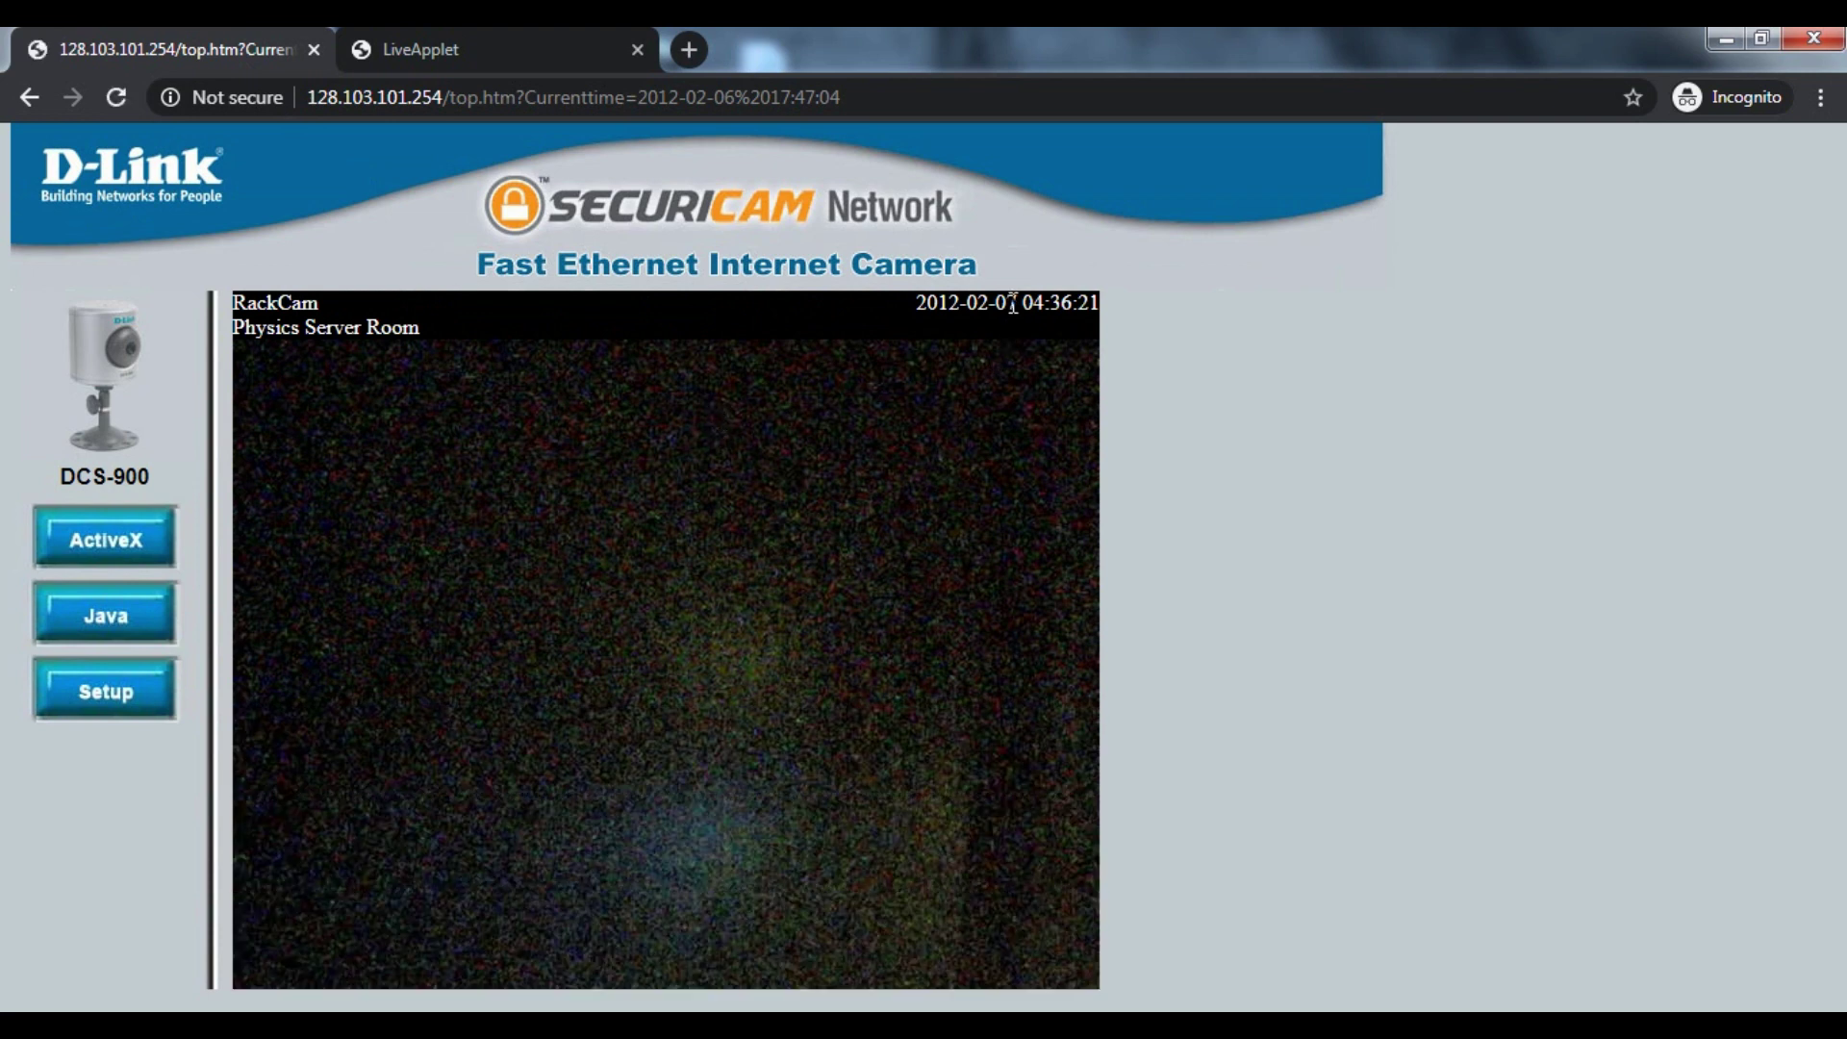
- Highlight the date stamp above the D-Link Securicam feed and request the camera's ActiveX view
drag(1011, 304, 895, 302)
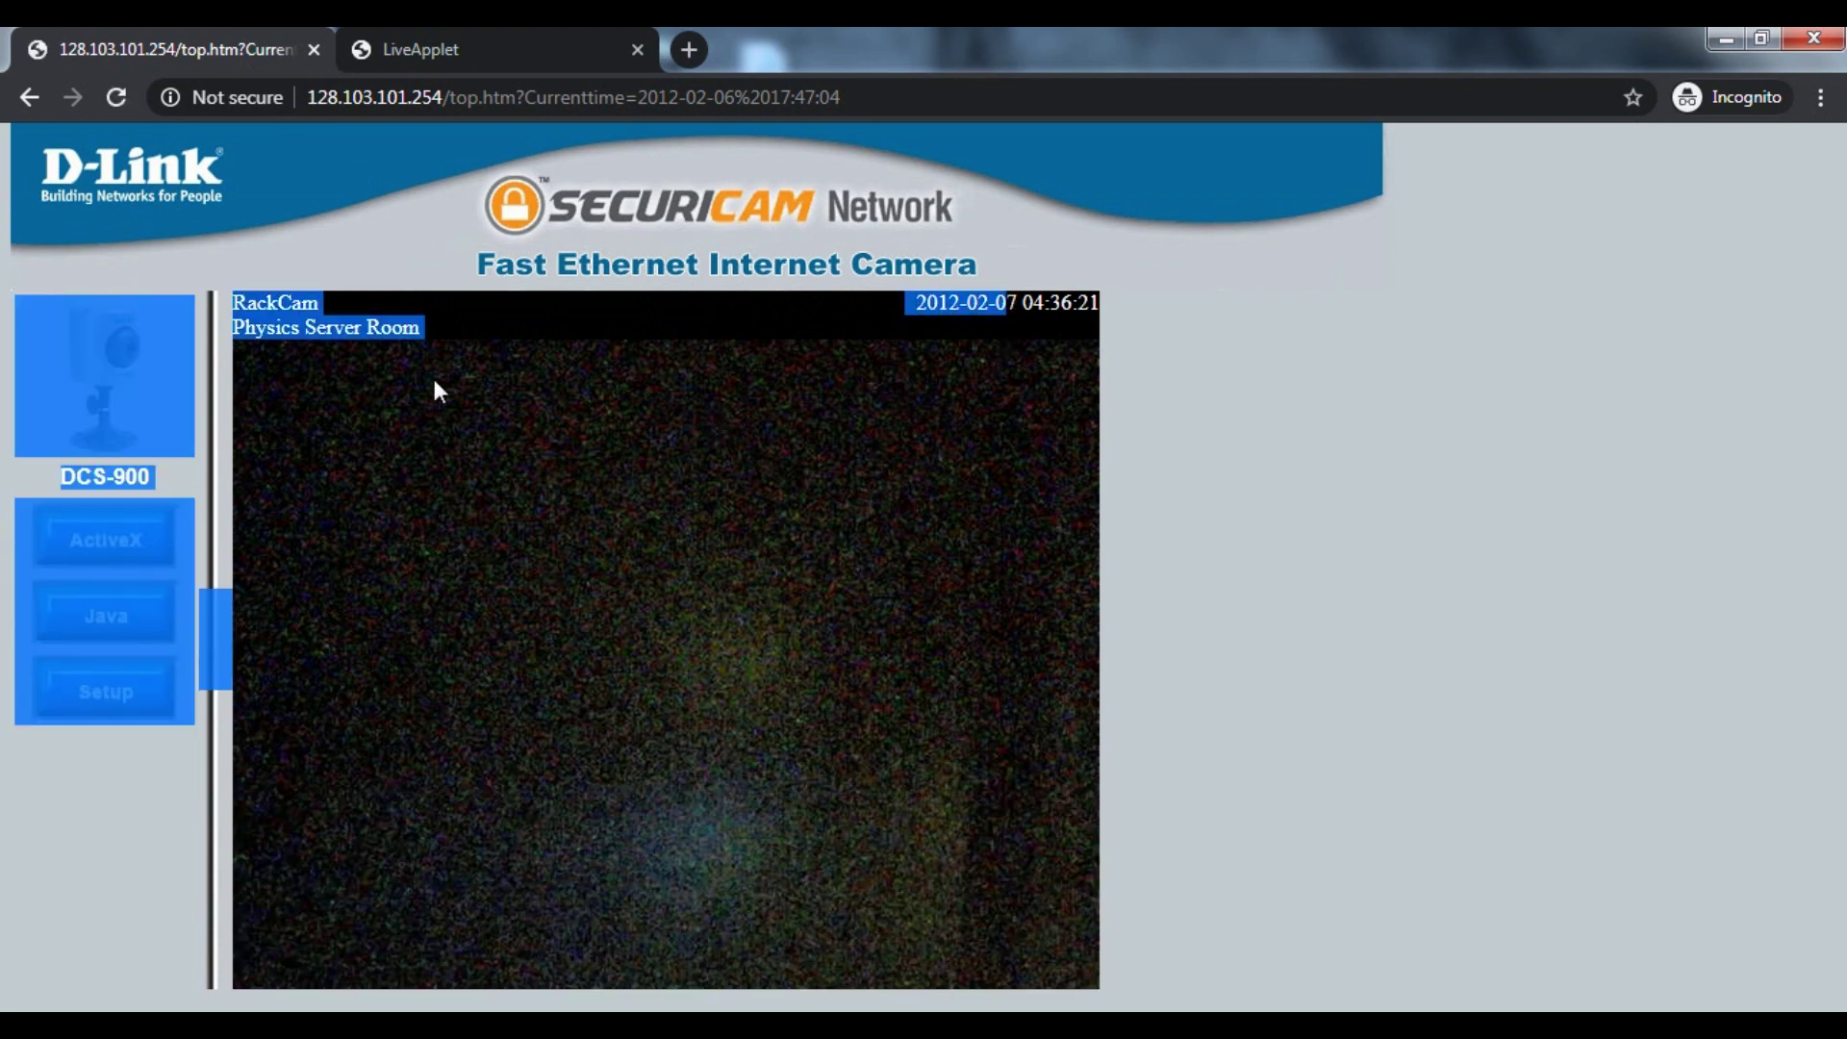
click(108, 540)
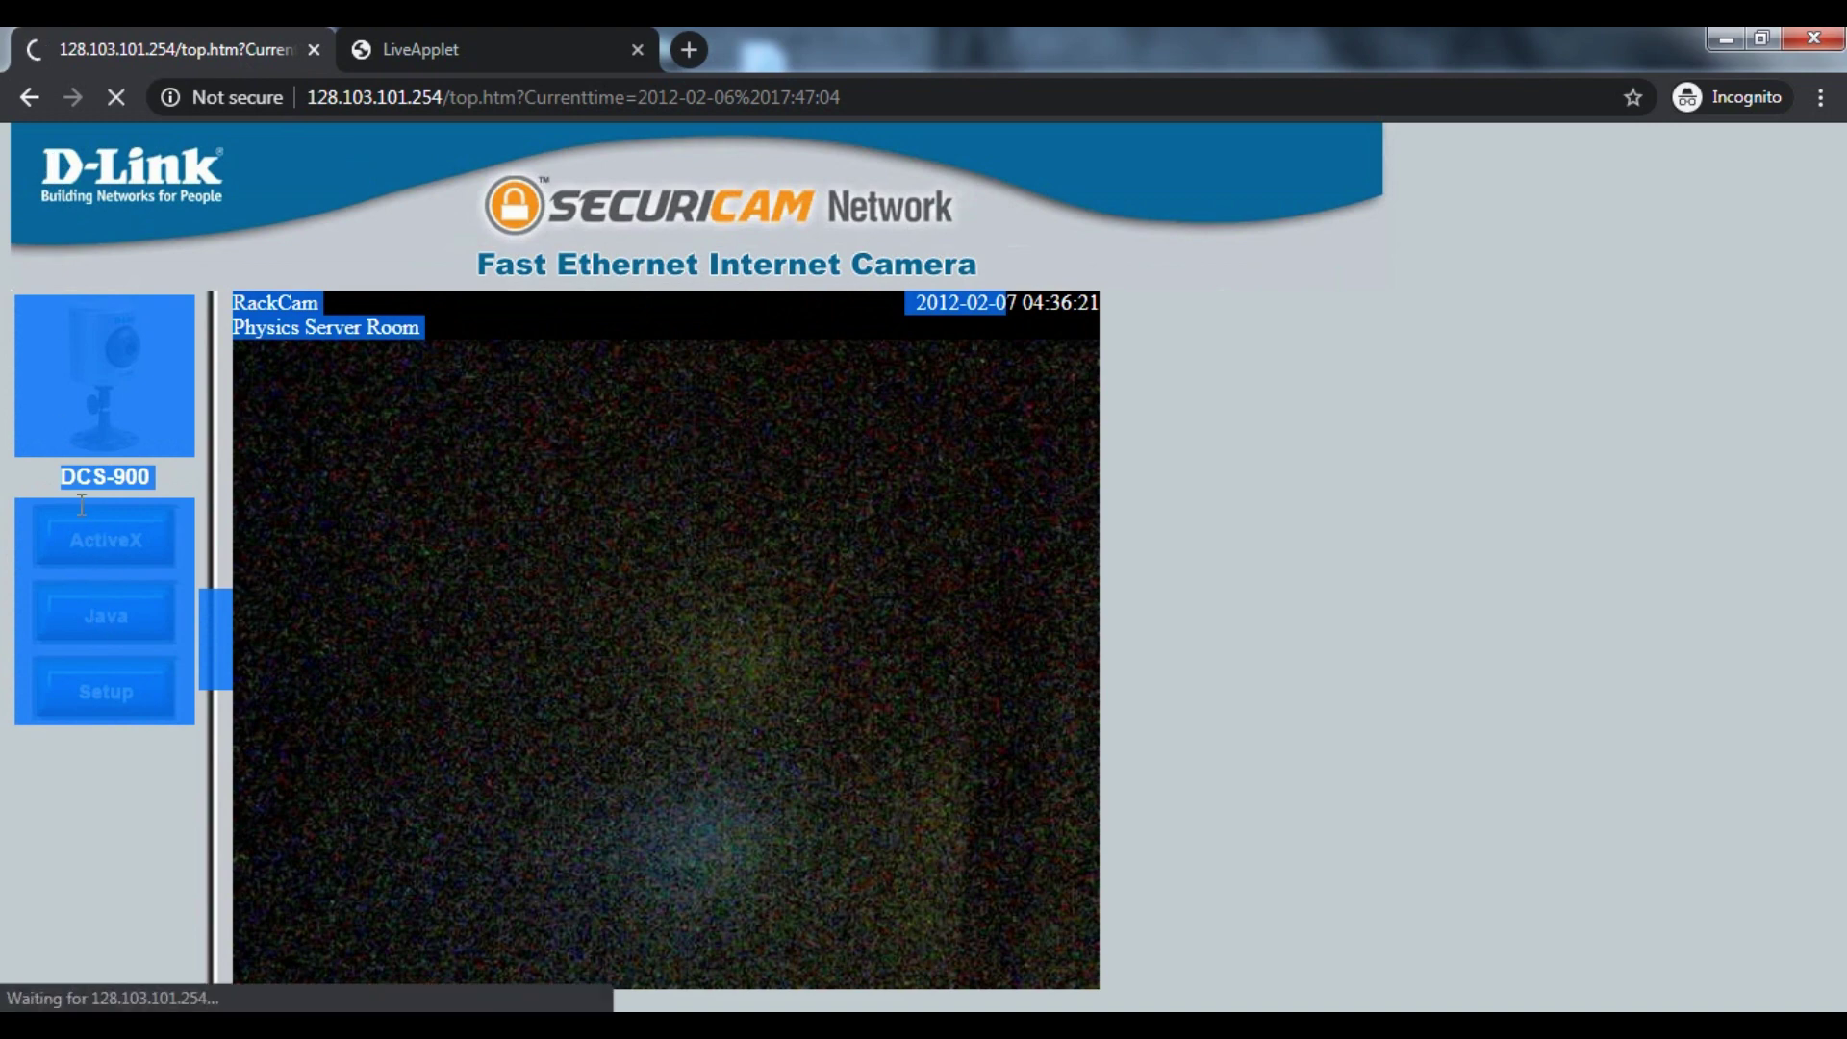